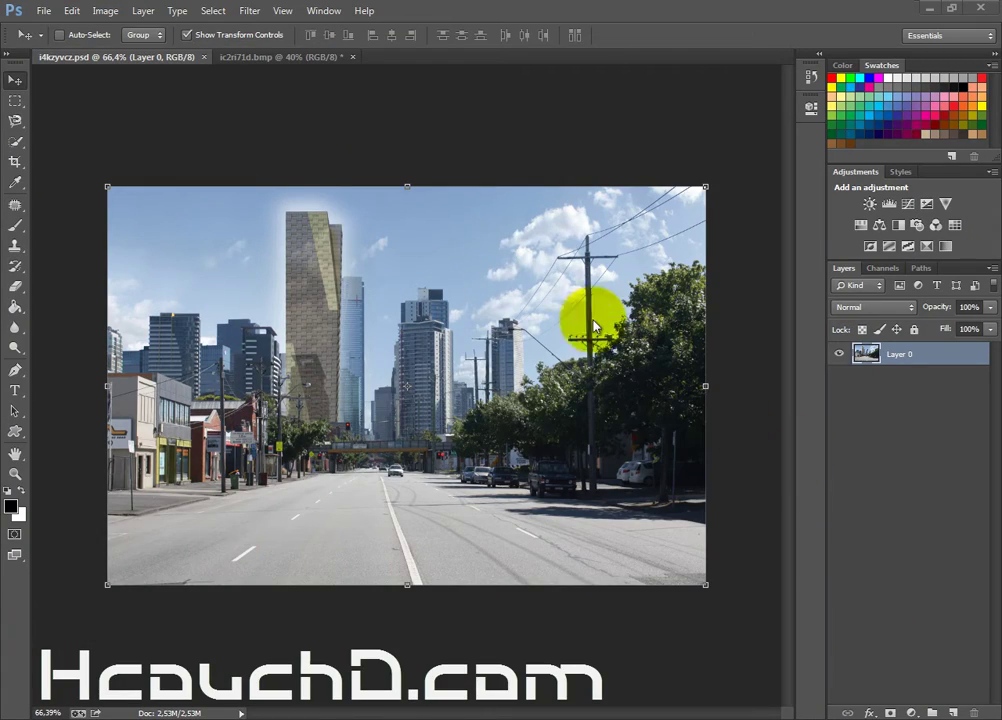
Step: Duplicate the dog photo's Background layer into i4kzyvcz.psd and view that street-scene document
click(295, 60)
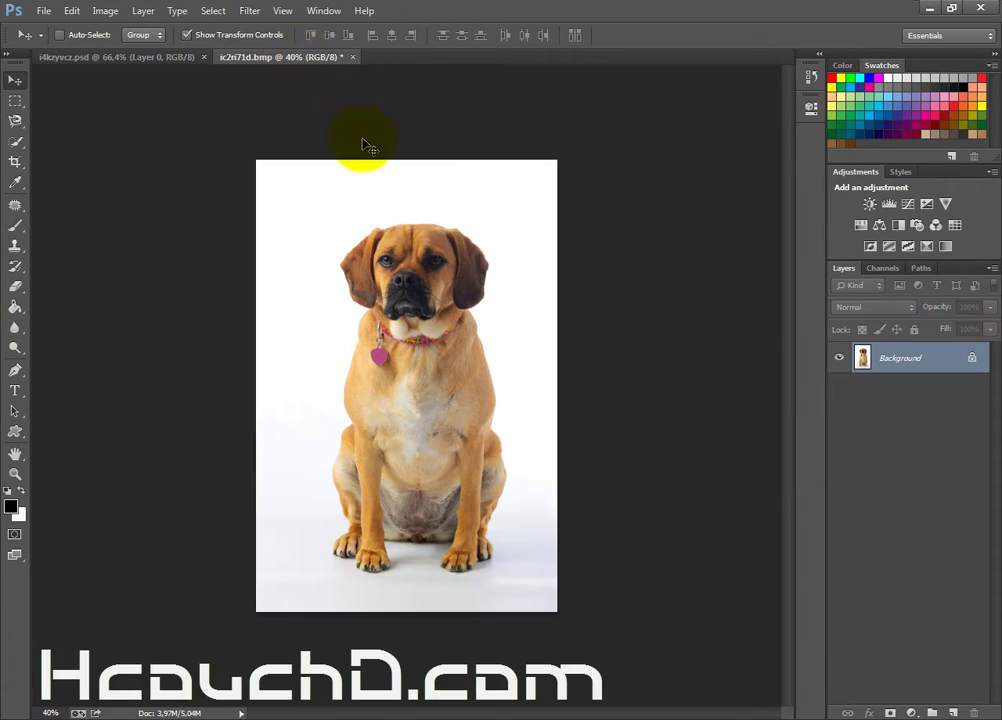
right_click(948, 357)
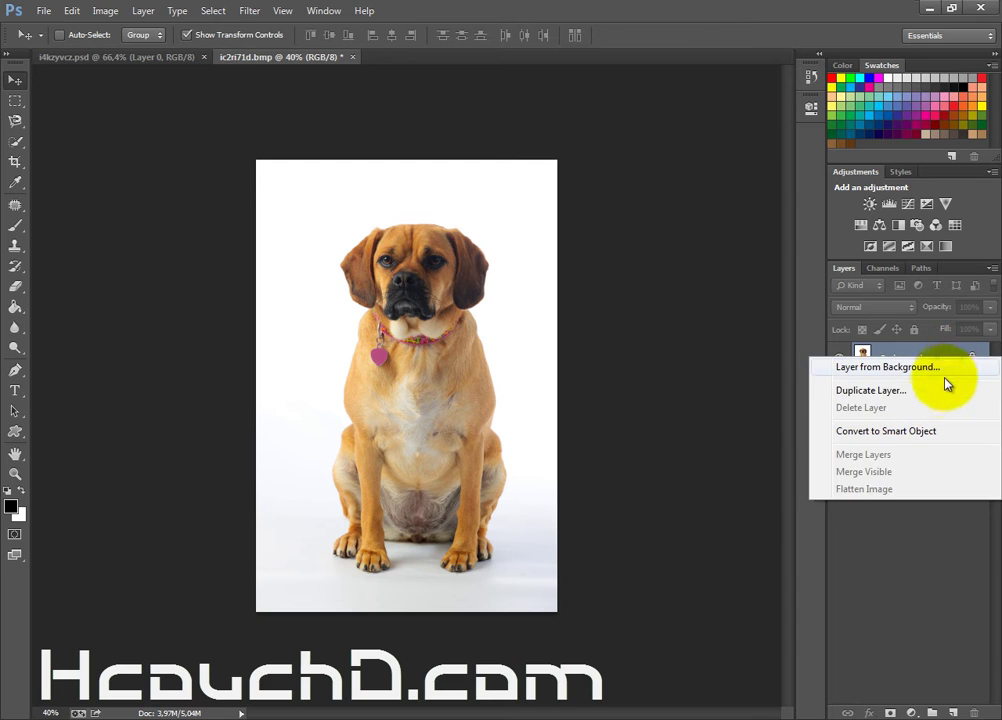
click(940, 392)
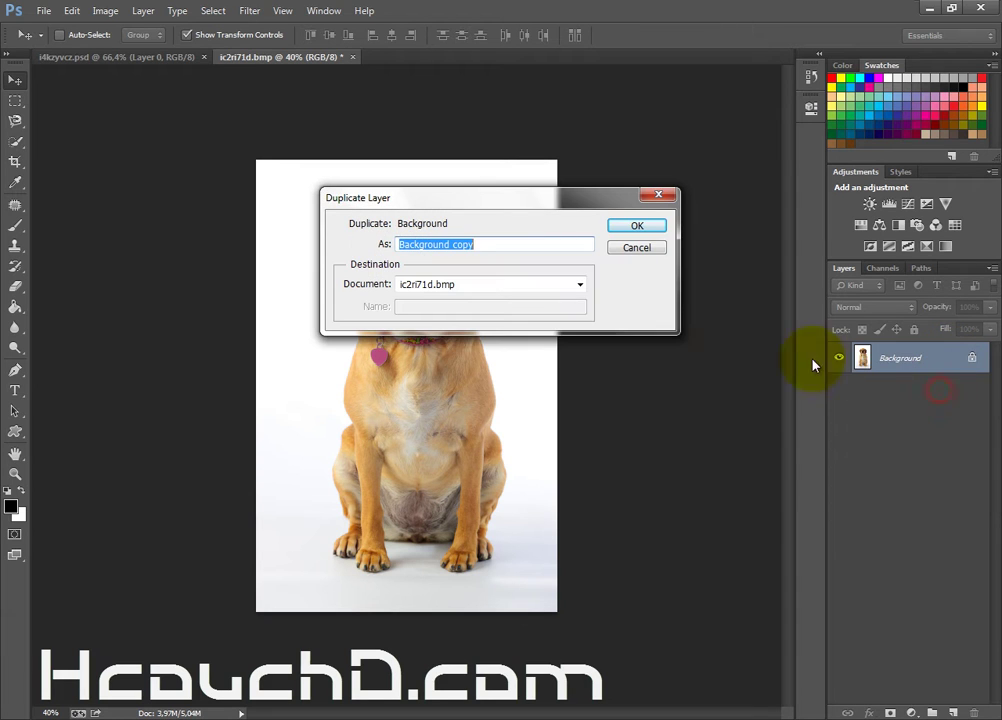
click(507, 283)
click(492, 300)
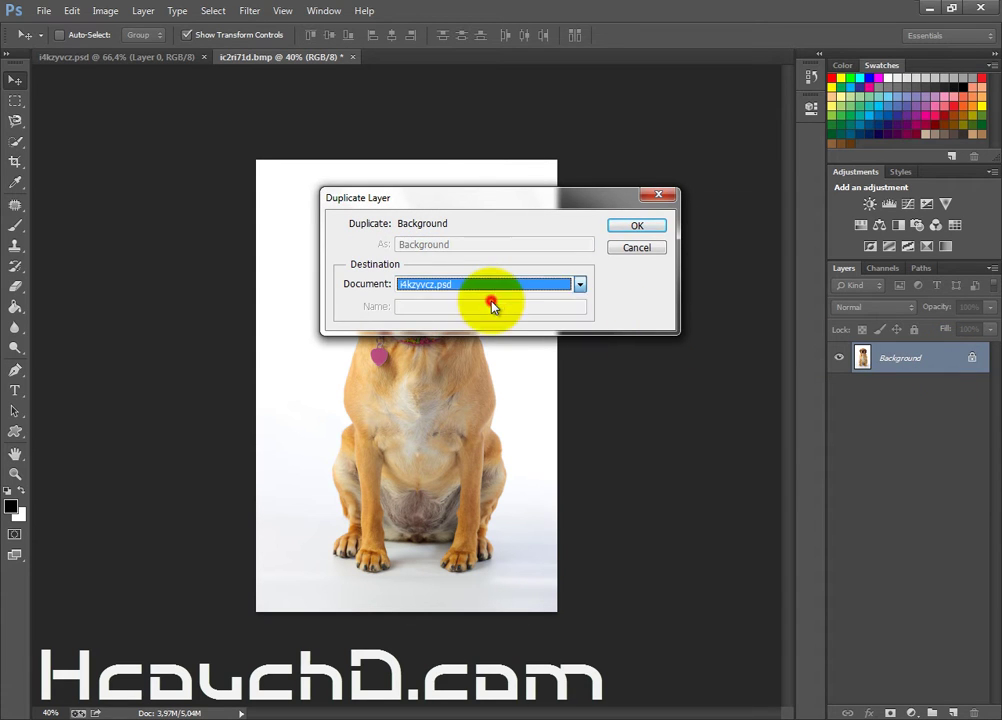
click(630, 226)
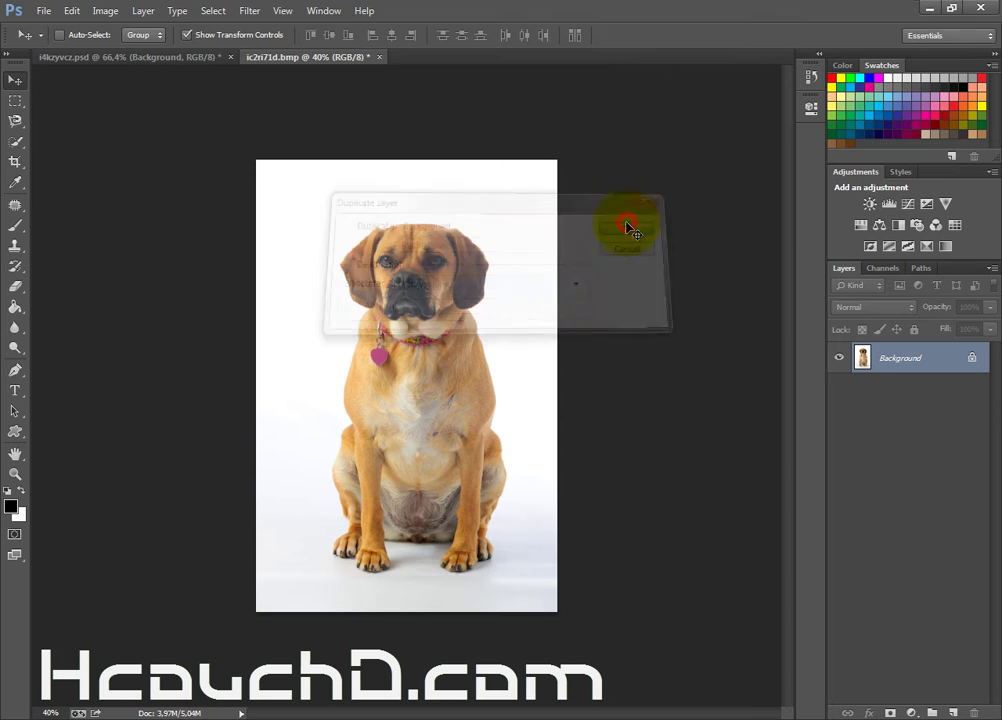
click(200, 59)
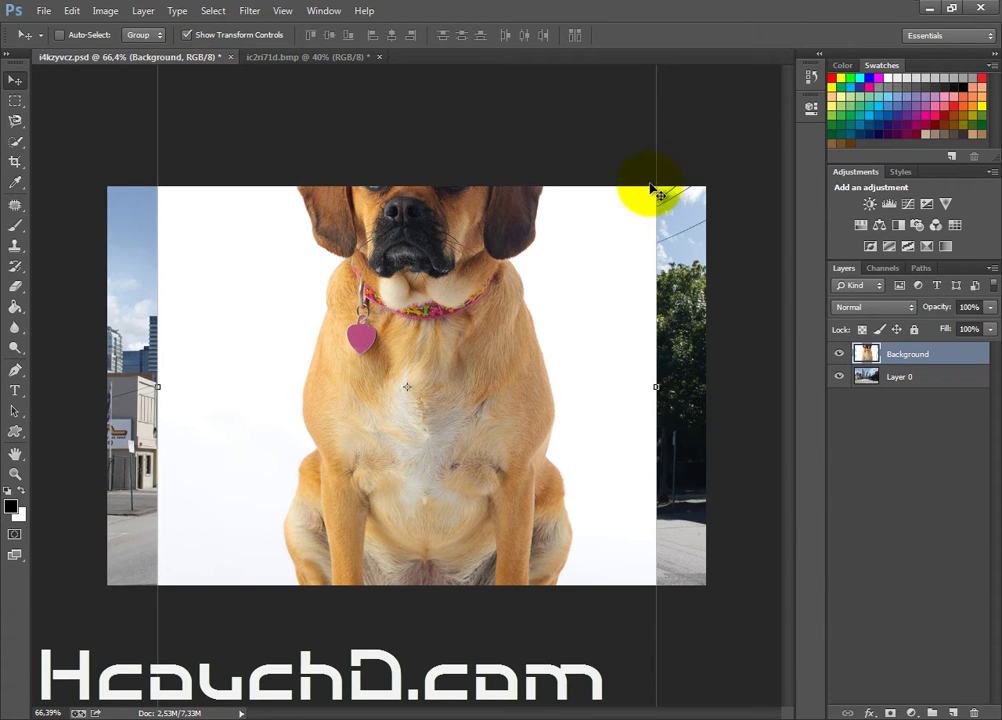
Step: Scale the dog layer down and flip it horizontally with Free Transform
key(ctrl+minus)
drag(597, 106, 474, 188)
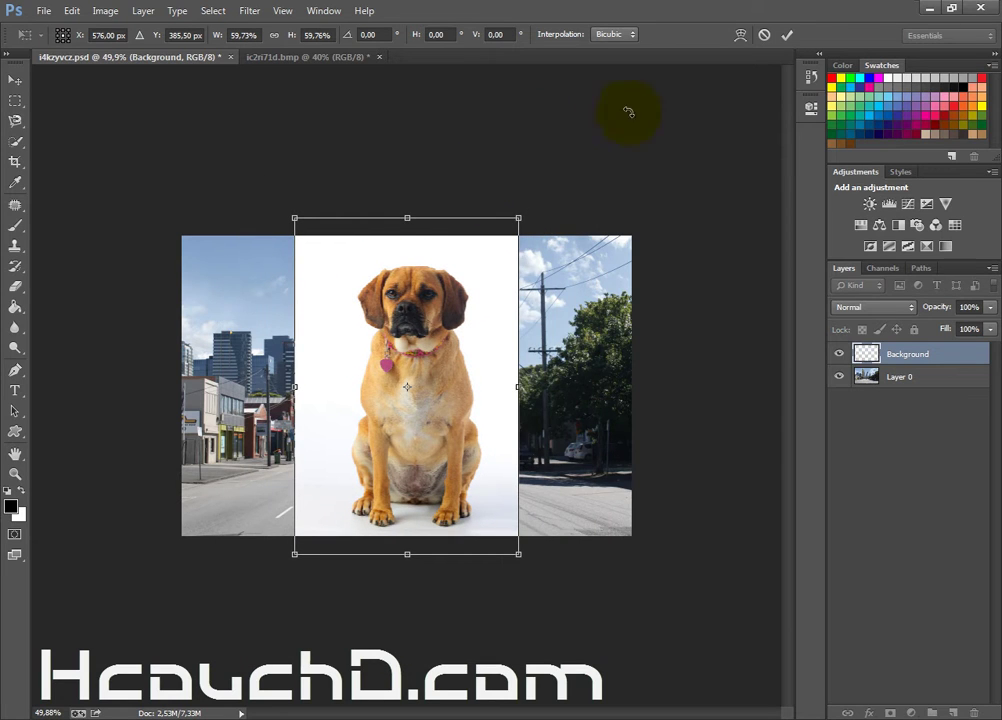
key(ctrl+plus)
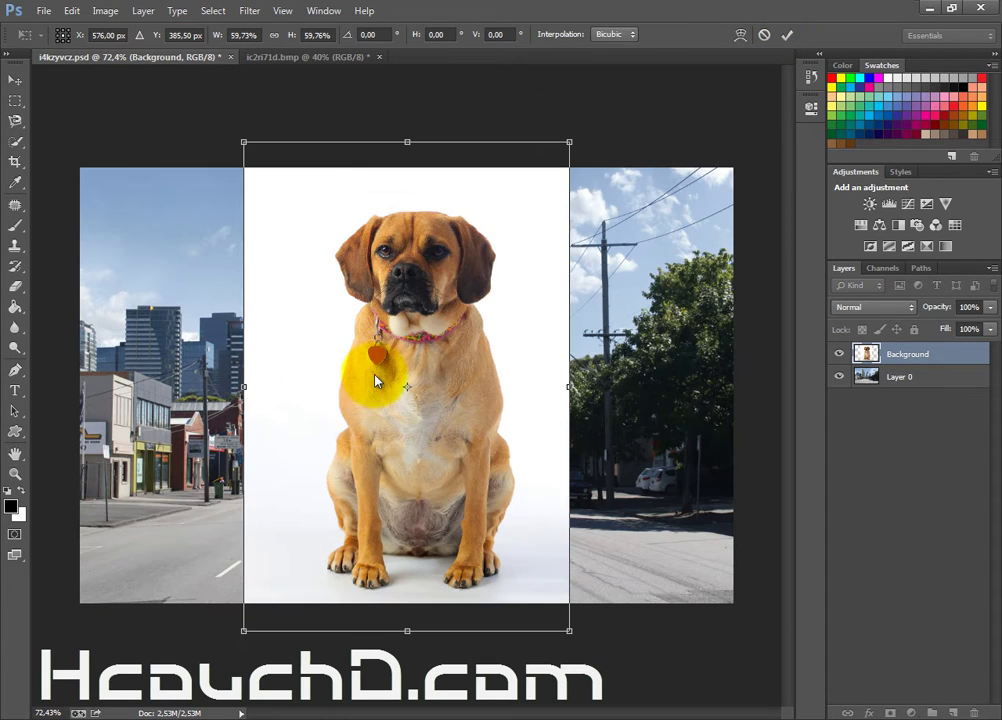
right_click(376, 369)
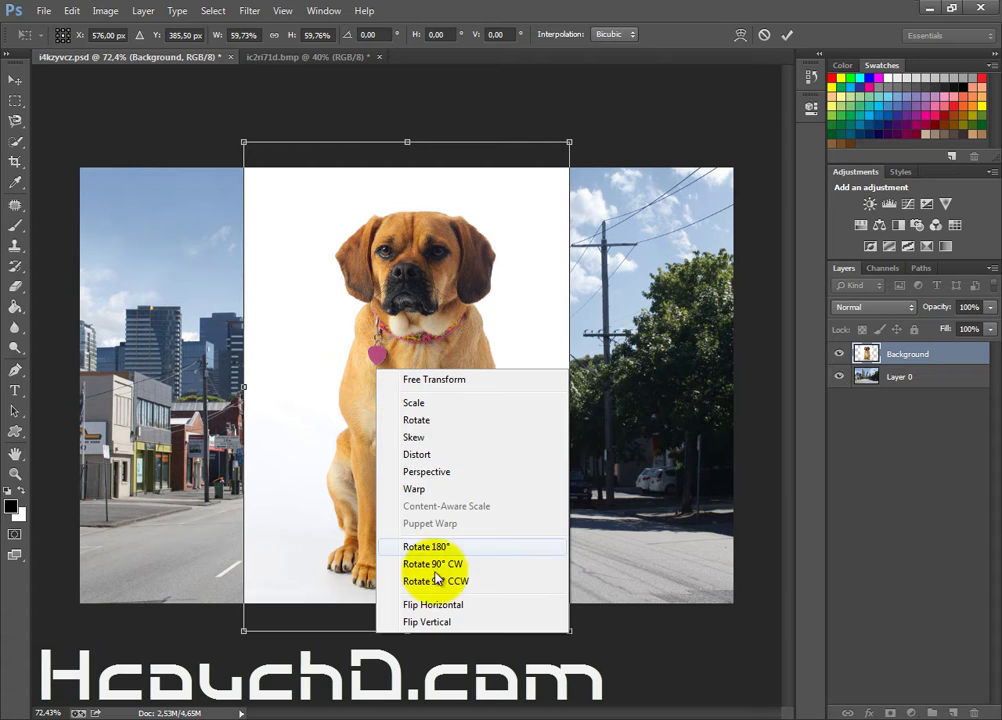
click(440, 604)
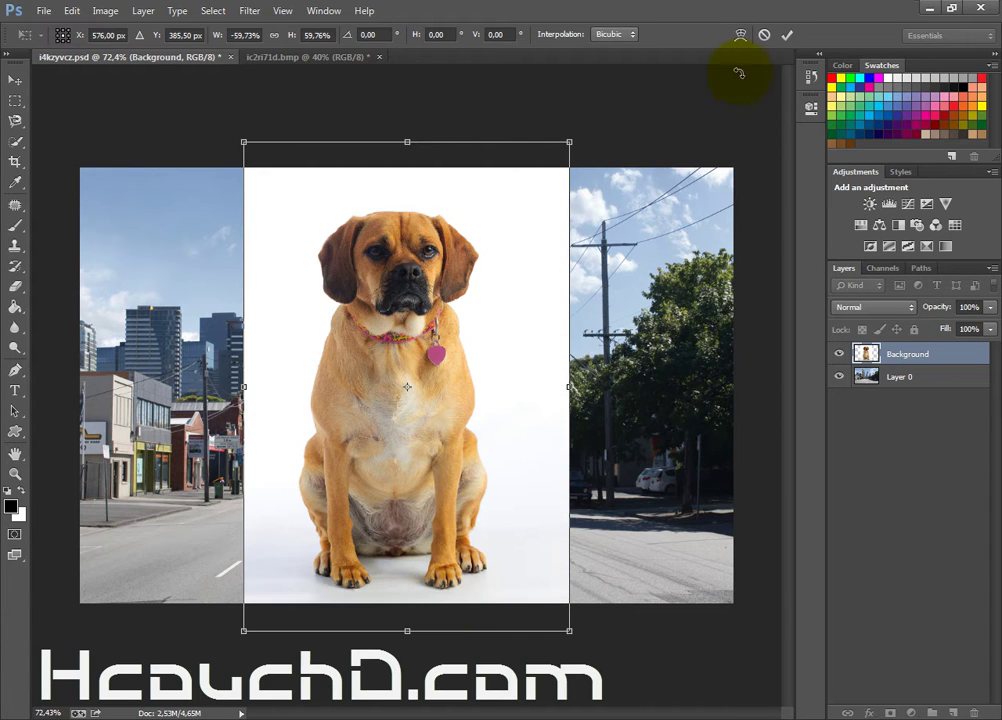
click(788, 37)
Step: Reposition the dog layer up and to the left over the street
drag(414, 313, 373, 292)
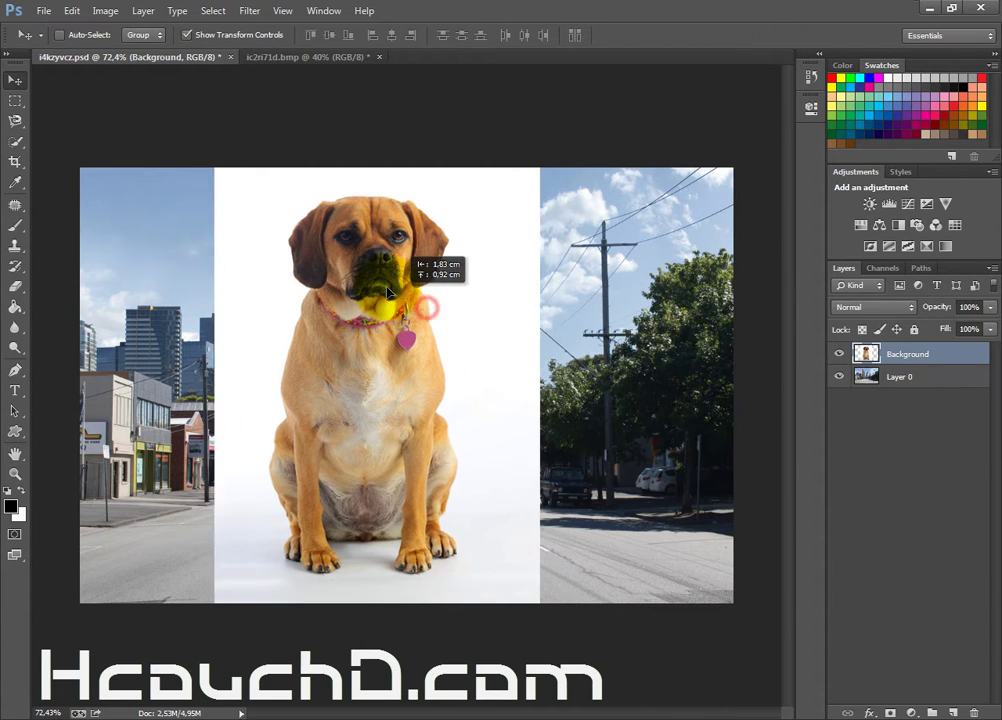
drag(527, 121, 478, 162)
drag(328, 378, 330, 366)
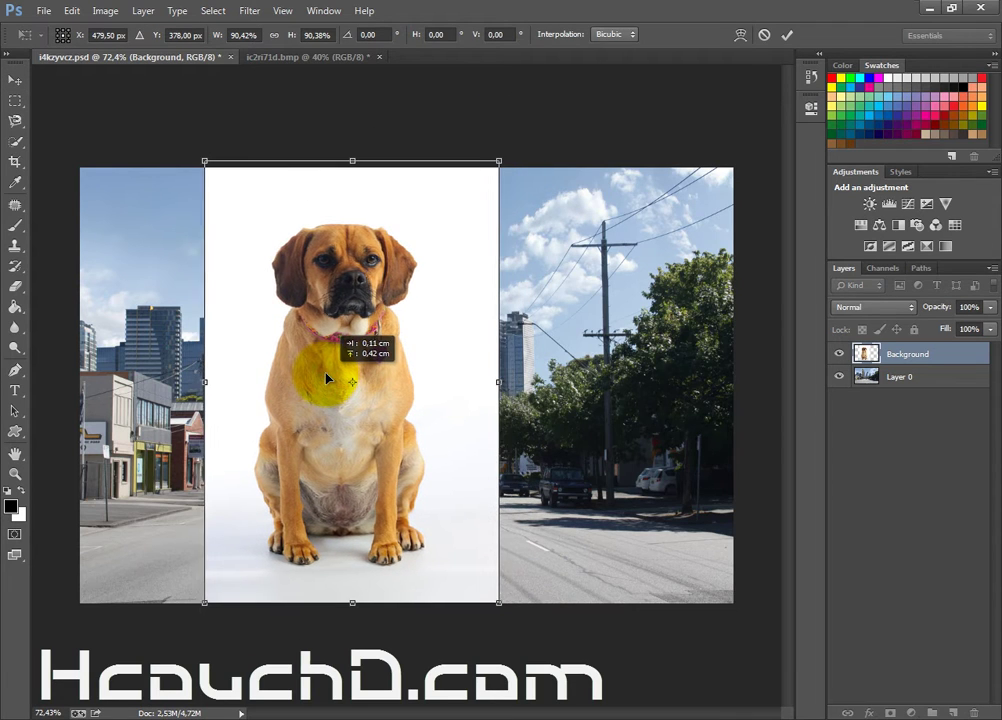
click(764, 34)
drag(447, 376, 420, 369)
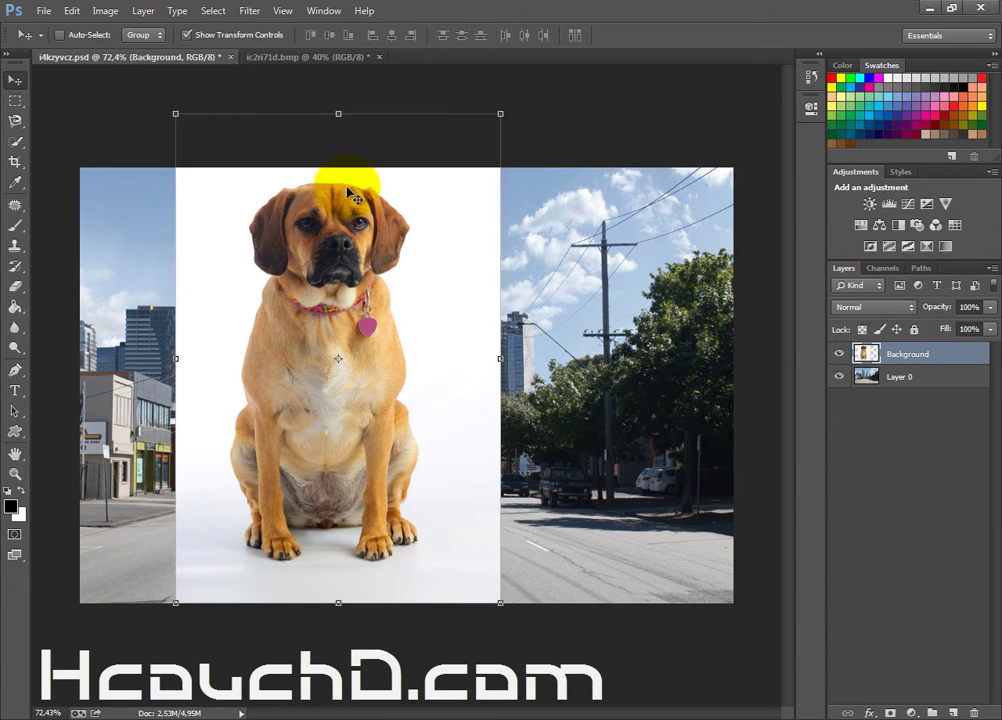
Step: Quick-select the dog's head, body and front paws
click(15, 141)
scroll(226, 275, up, 2)
scroll(300, 200, up, 2)
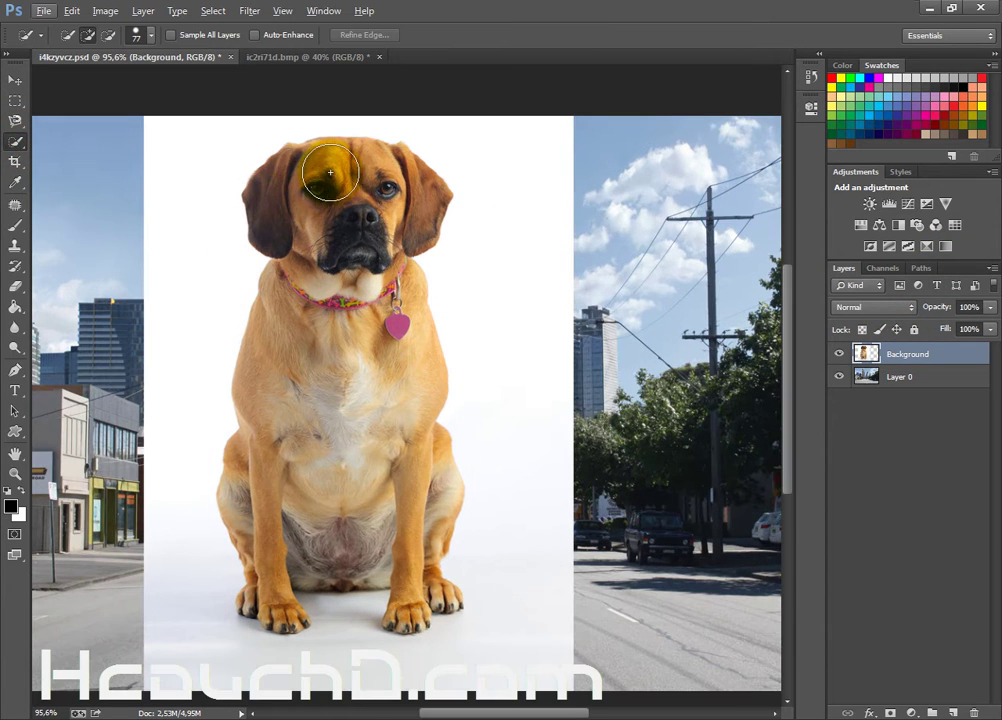
mouse_move(345, 183)
mouse_down()
mouse_move(360, 170)
mouse_move(386, 190)
mouse_move(358, 257)
mouse_move(347, 385)
mouse_move(318, 491)
mouse_move(286, 526)
mouse_move(416, 497)
mouse_move(415, 488)
mouse_move(424, 585)
mouse_up()
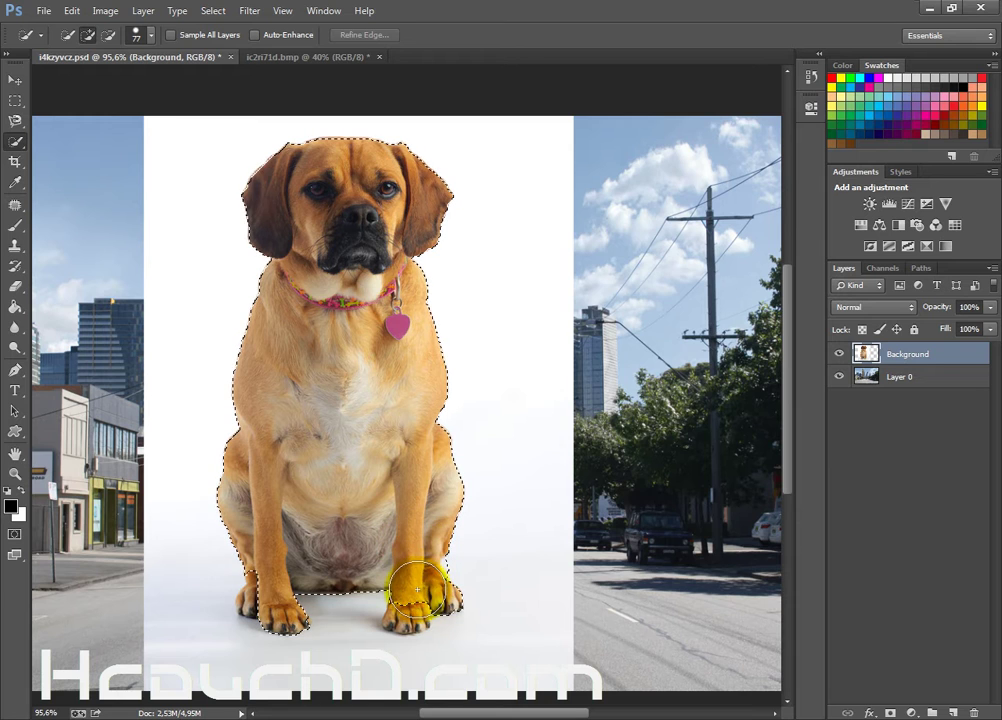
drag(250, 590, 256, 588)
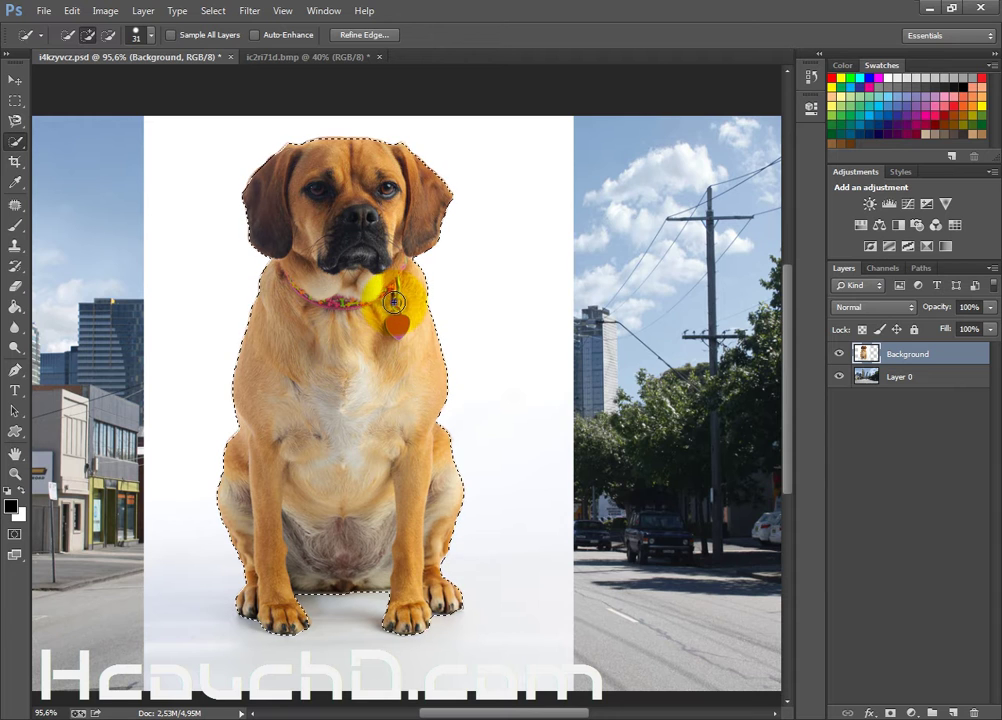
Step: Refine the selection edge with a 4,5 px radius, cleaning the gap between the front legs
right_click(394, 300)
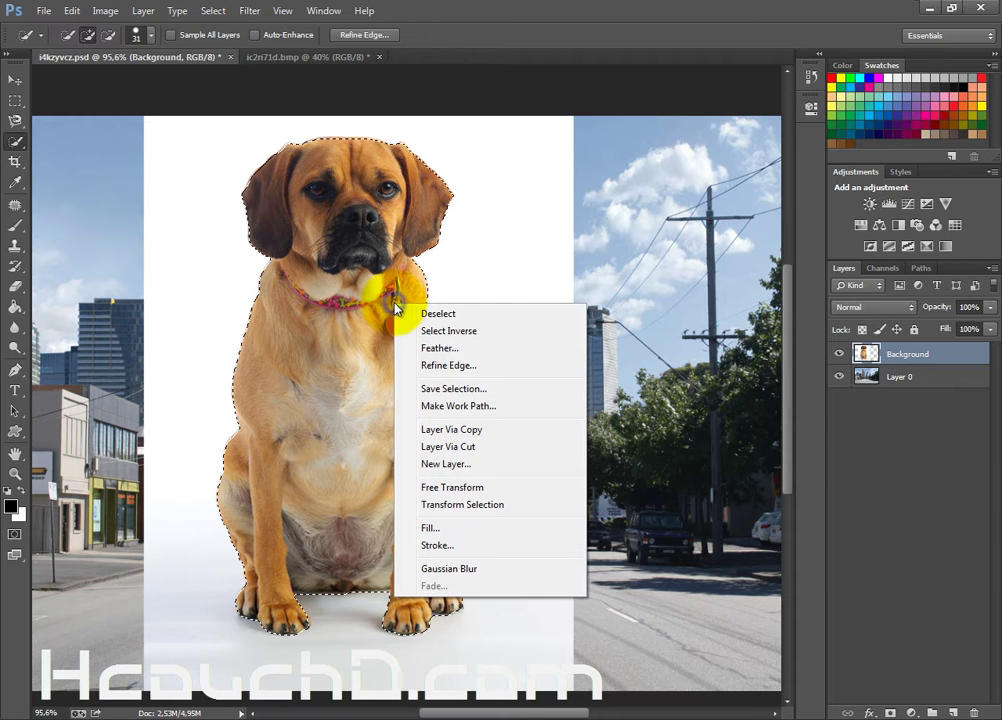
click(449, 365)
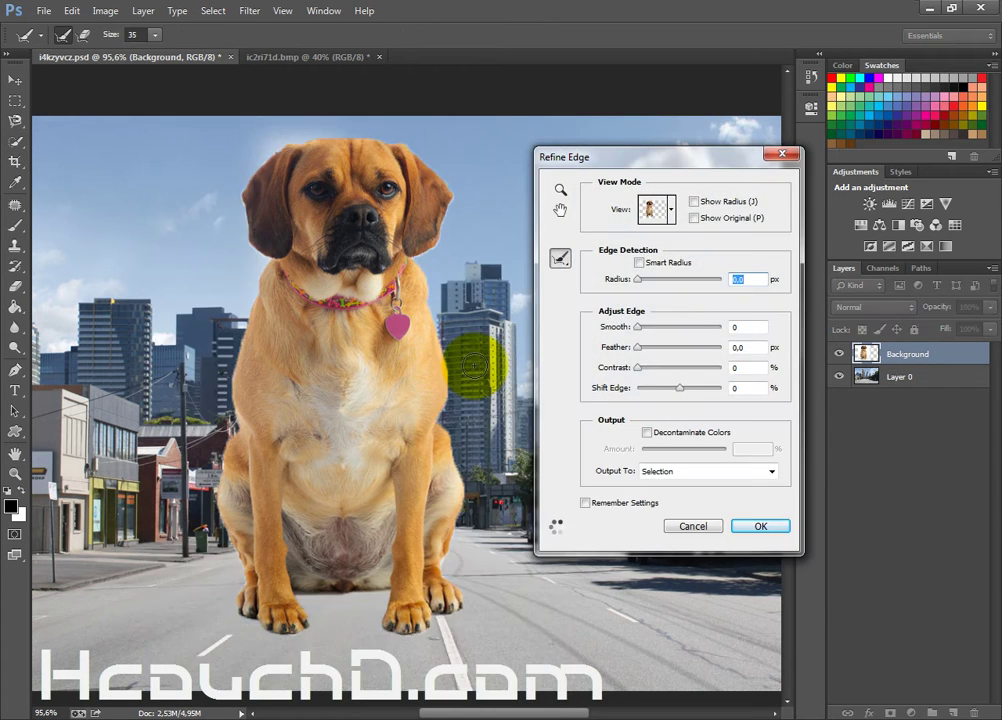
drag(638, 279, 659, 285)
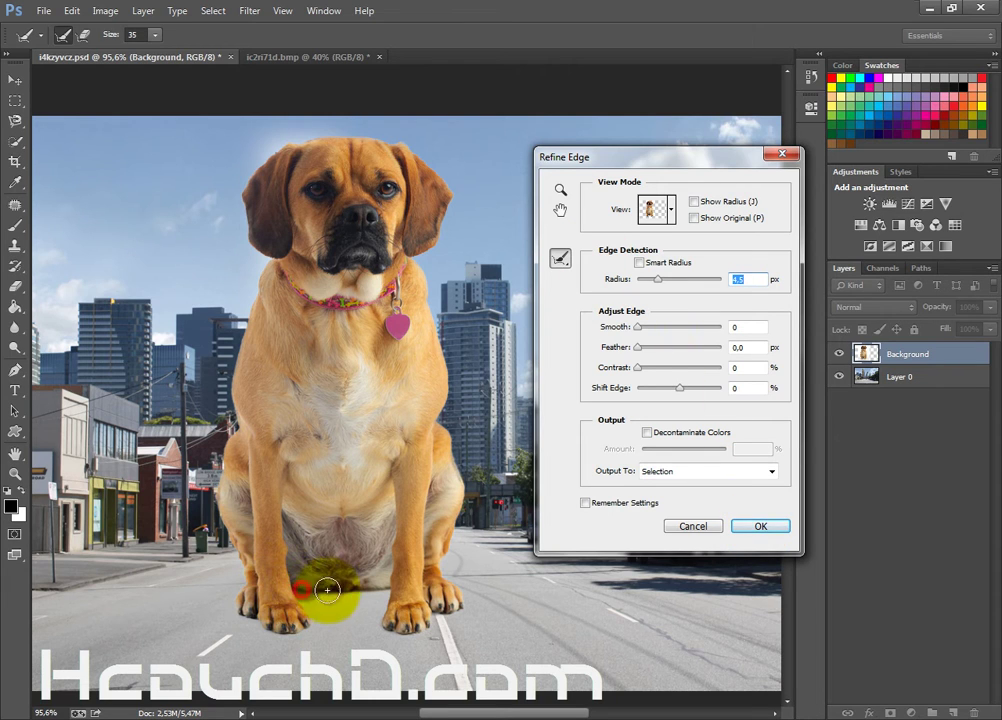
mouse_move(327, 590)
mouse_down()
mouse_move(379, 587)
mouse_move(335, 599)
mouse_up()
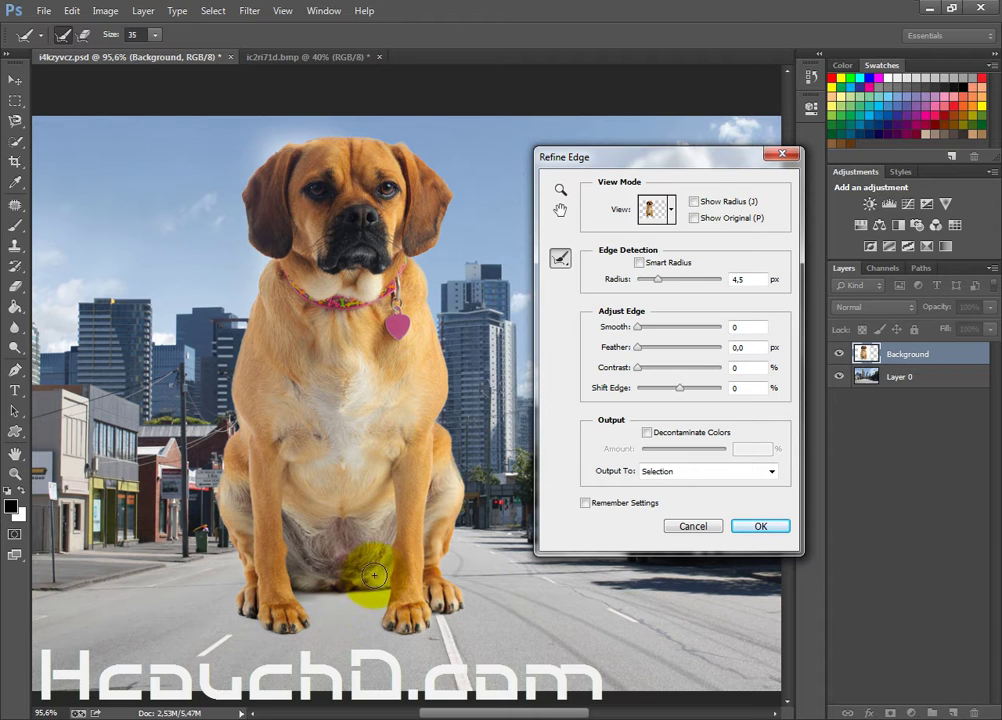
click(760, 526)
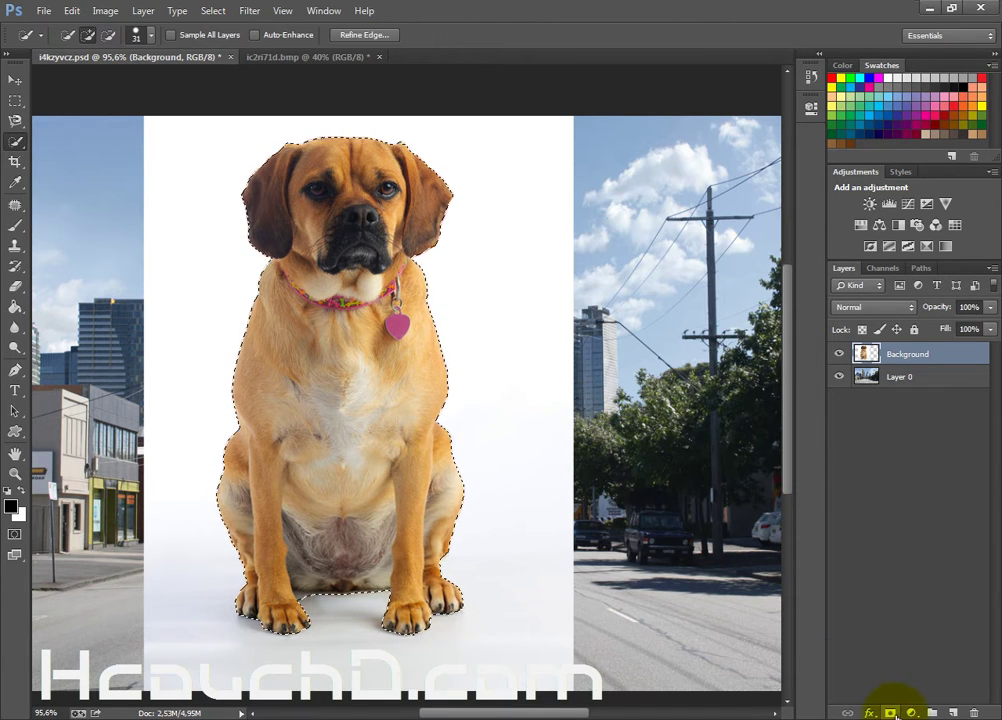
Step: Add a layer mask hiding the dog's backdrop and move the dog about 21 px left
click(890, 711)
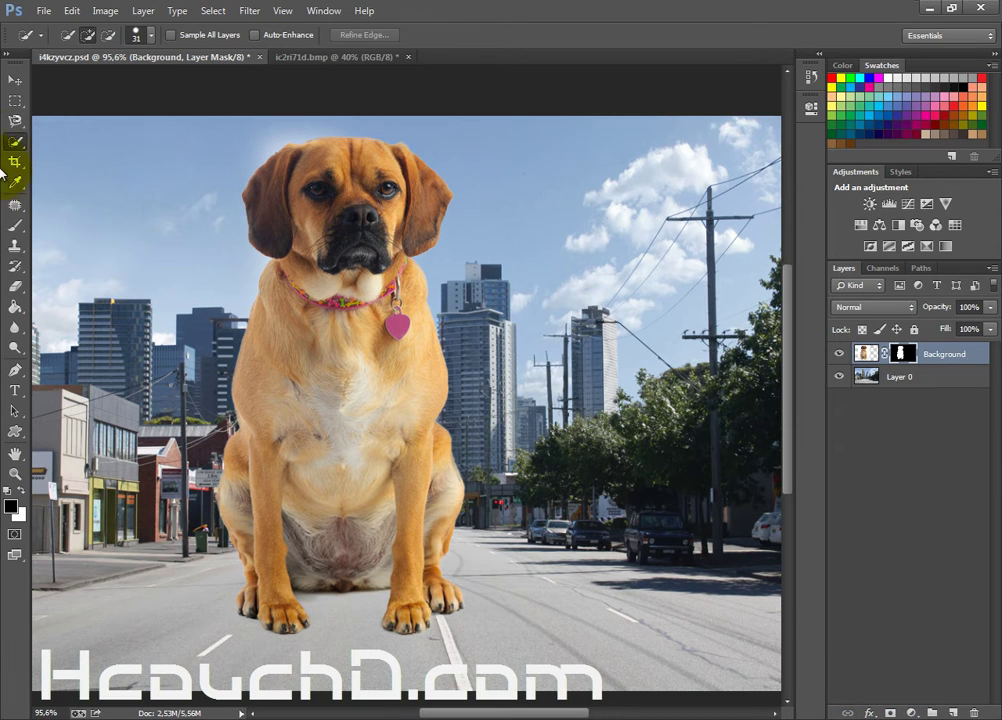
click(14, 82)
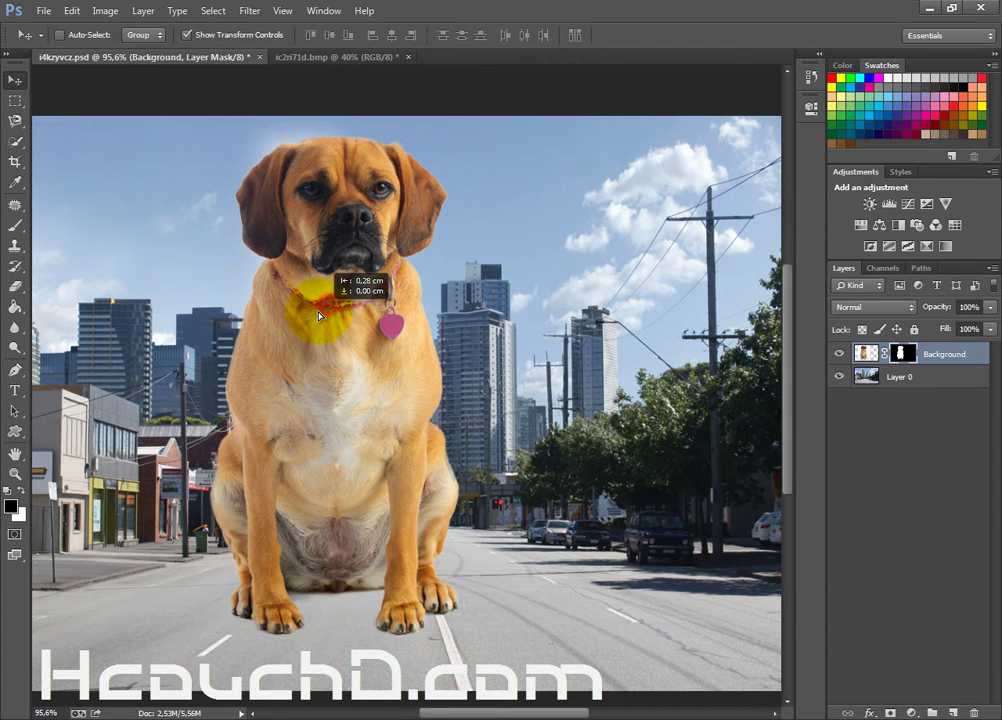
drag(328, 308, 307, 308)
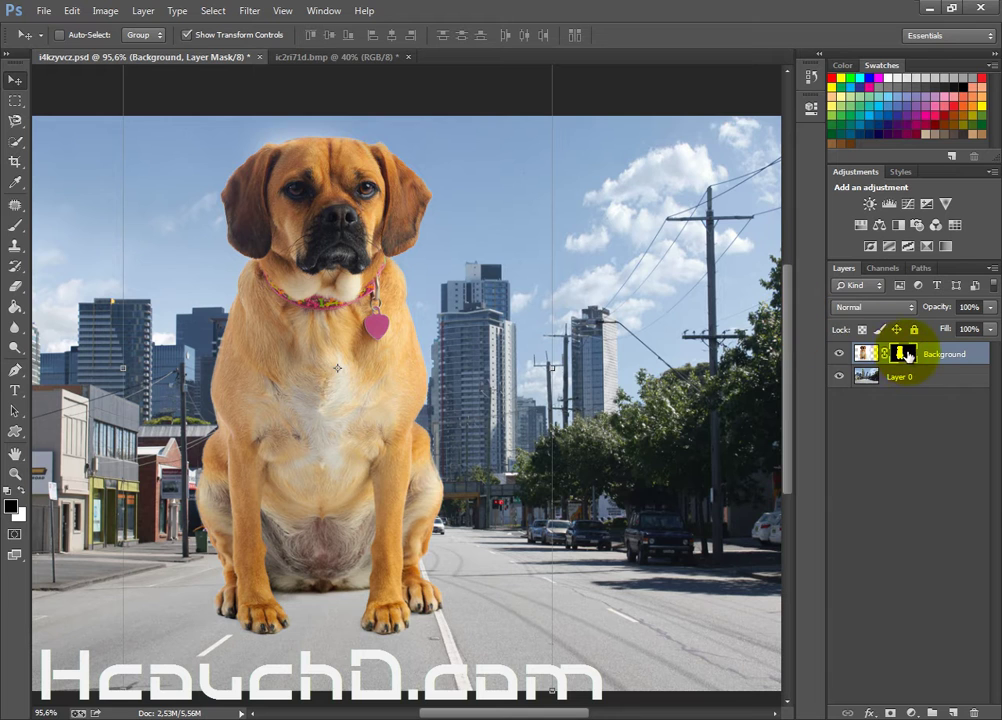
scroll(252, 630, up, 5)
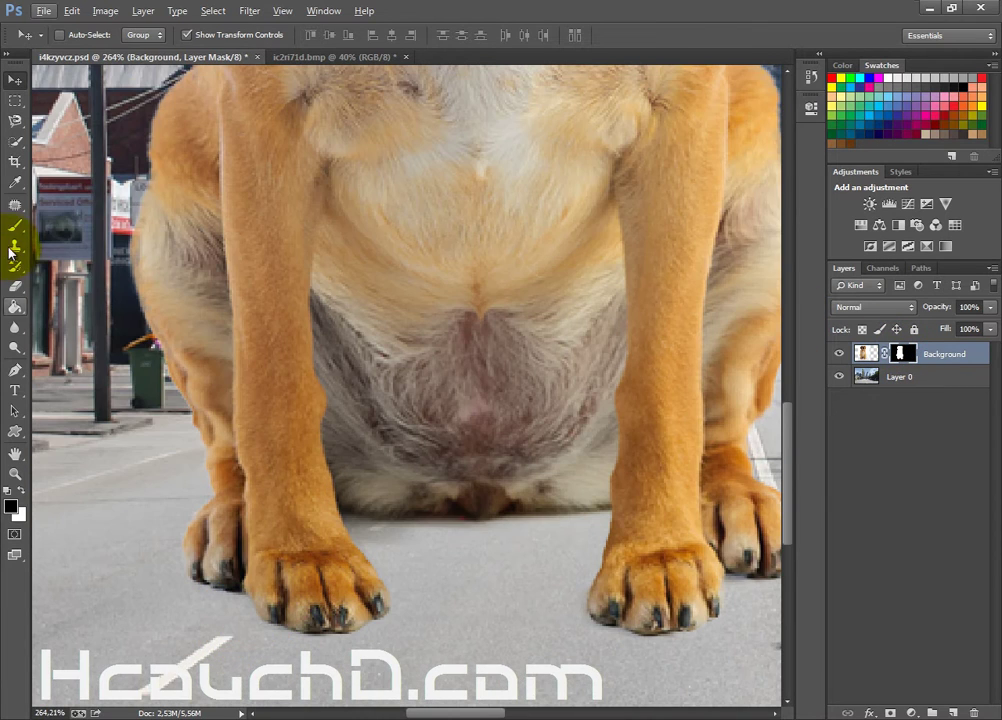
Step: Paint the mask along the belly edge with a brush shrunk to 3 px
click(14, 224)
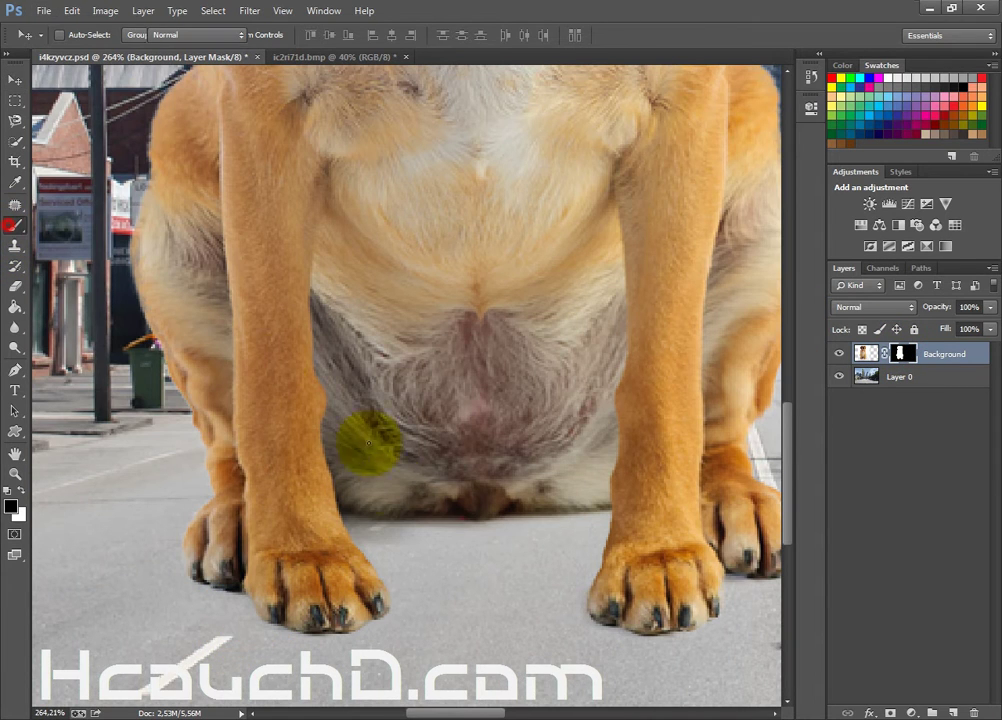
right_click(407, 546)
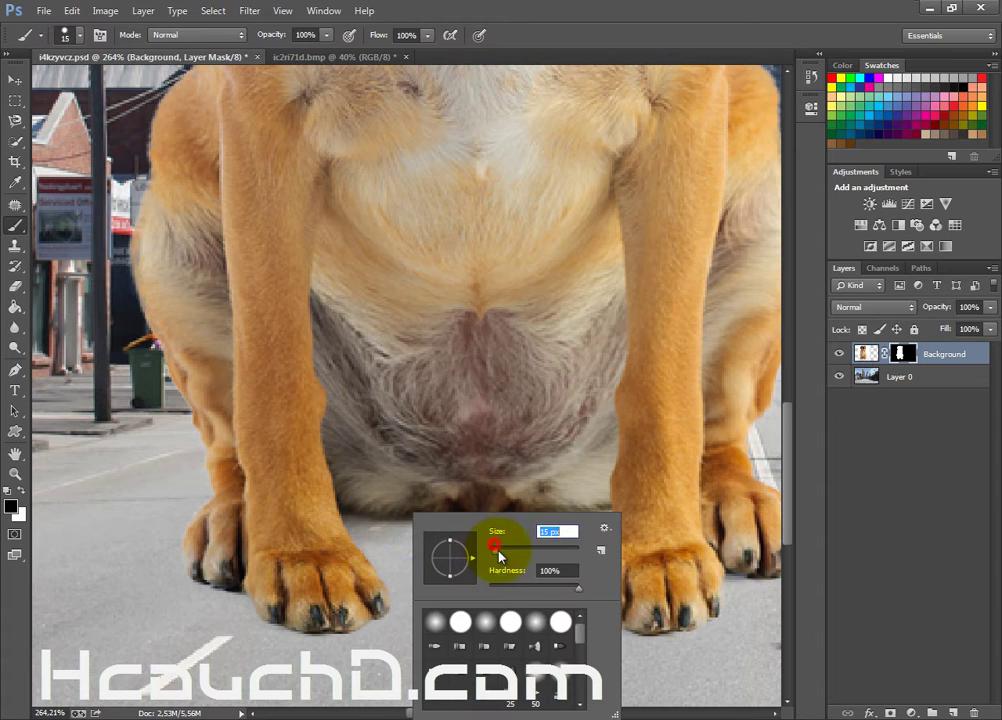
click(368, 535)
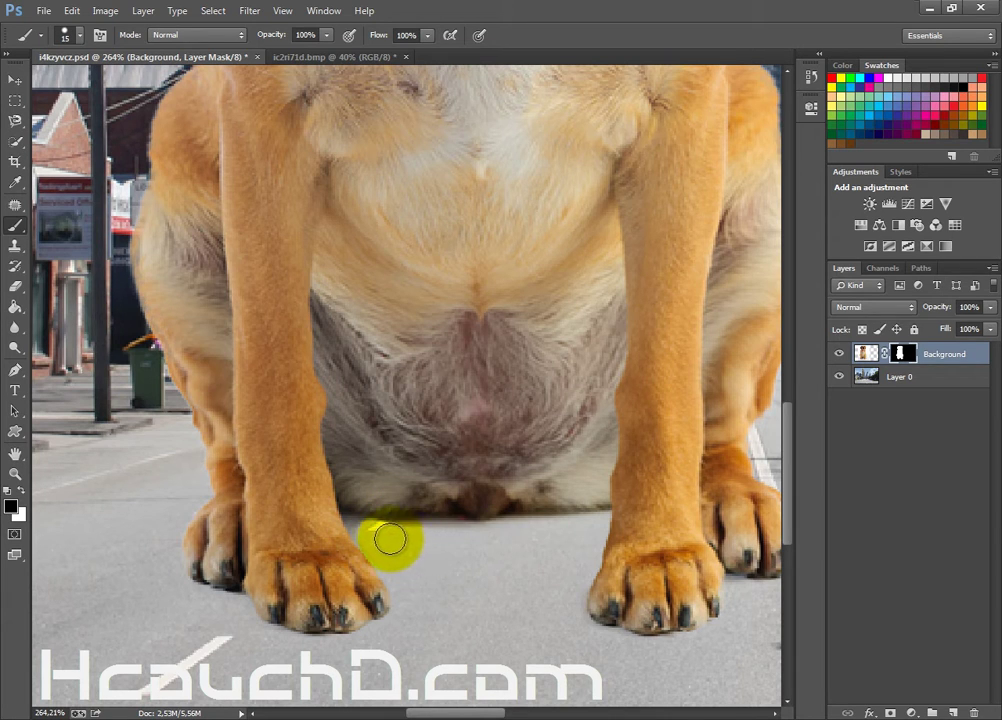
drag(390, 539, 586, 532)
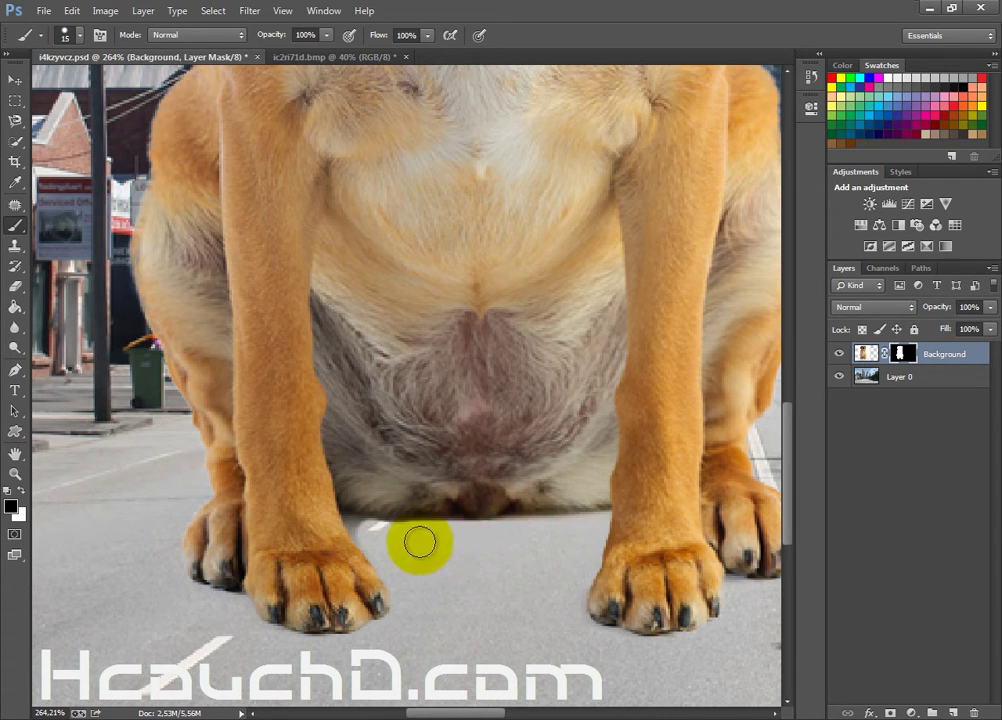
scroll(347, 530, up, 3)
alt+right_click(364, 531)
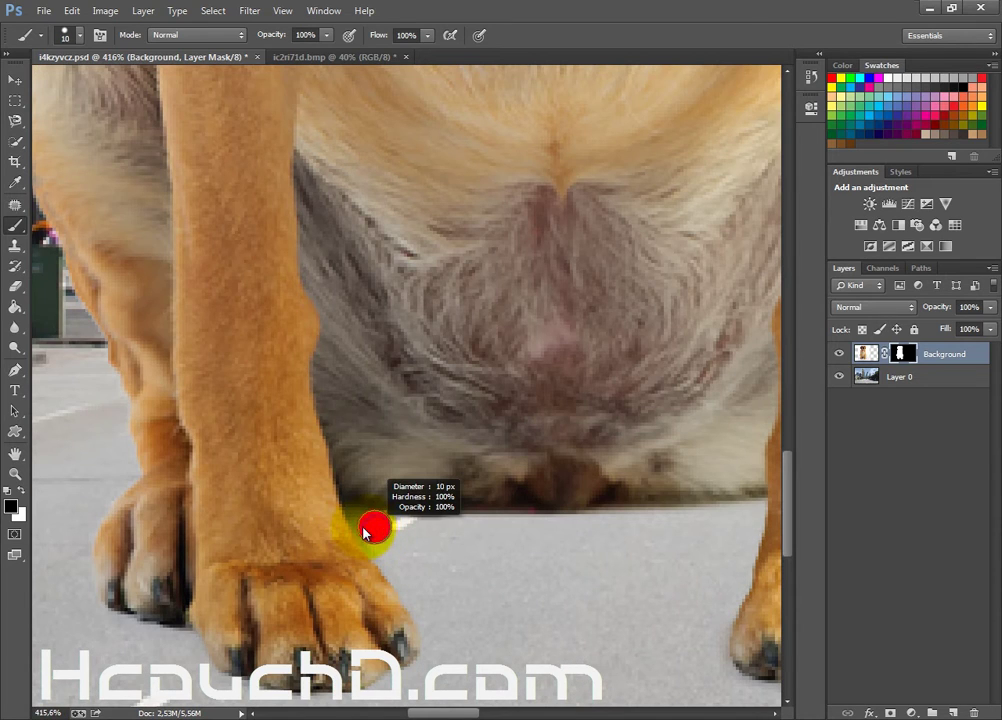
mouse_move(365, 533)
mouse_down()
mouse_move(347, 508)
mouse_move(409, 524)
mouse_move(459, 521)
mouse_move(353, 515)
mouse_up()
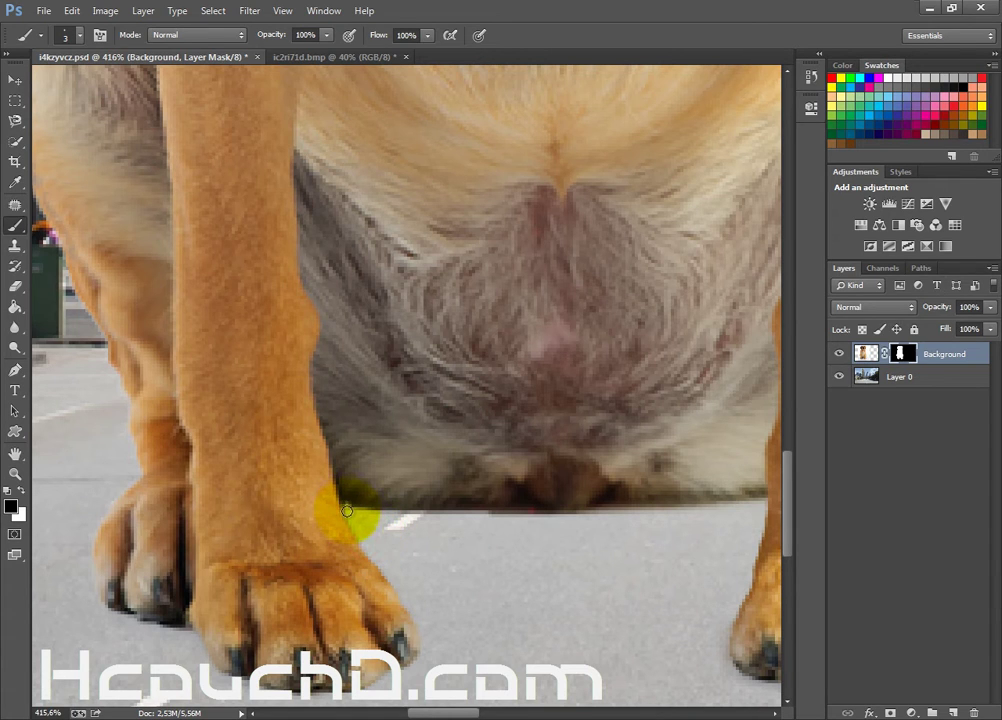
drag(346, 511, 438, 519)
drag(346, 509, 377, 534)
Step: With brush hardness at 72%, hide leftover fringe under the belly, then fit the image to screen
drag(474, 586, 663, 552)
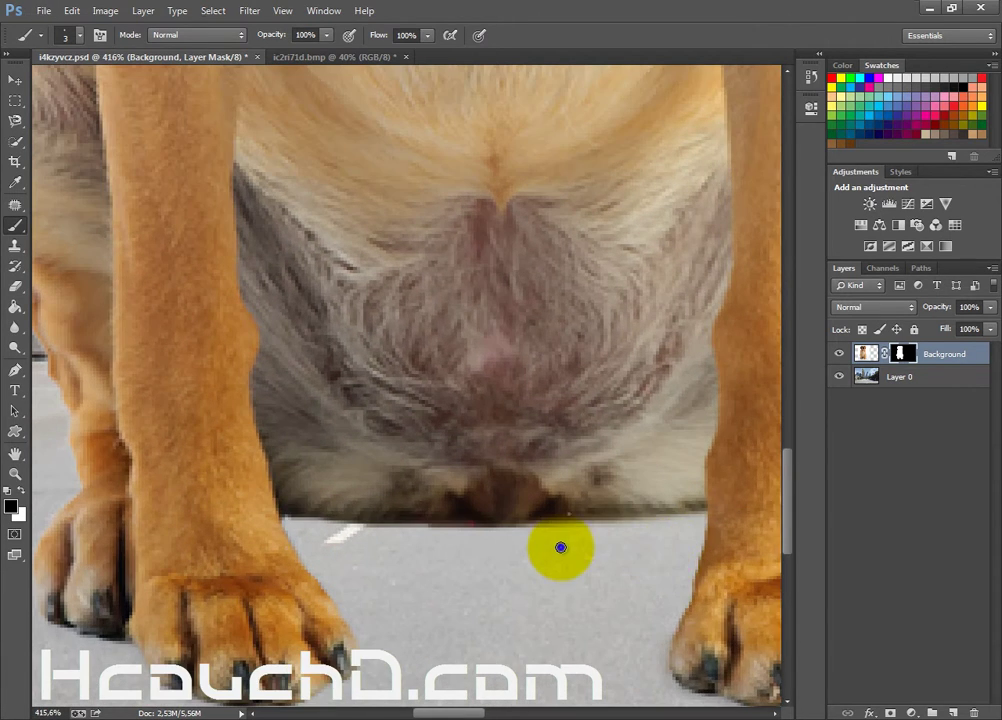
right_click(559, 548)
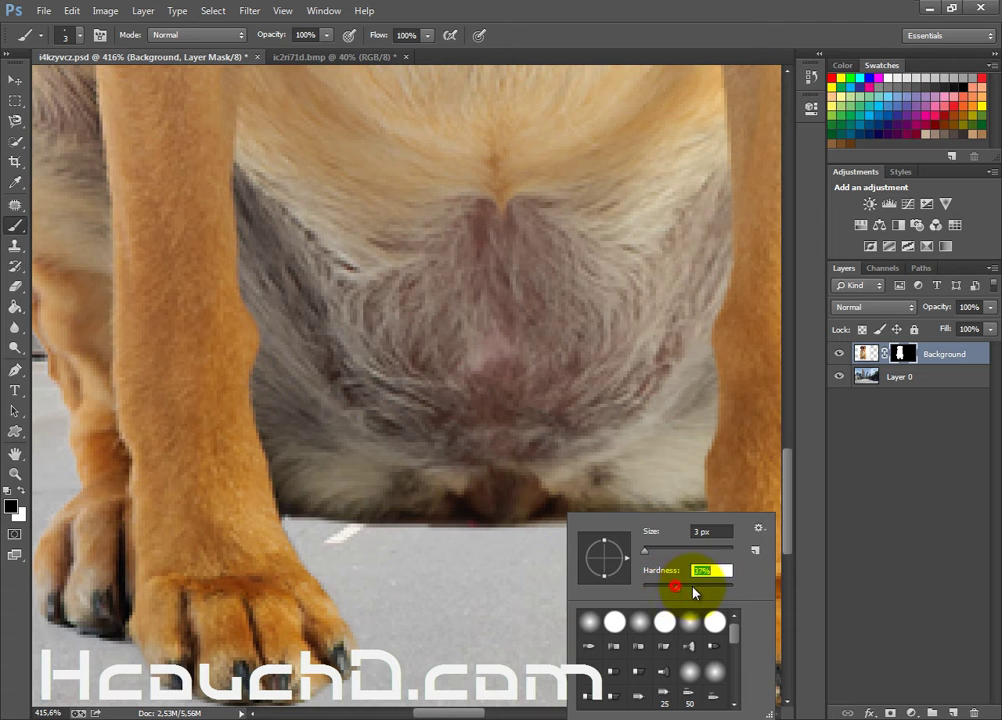
drag(706, 596, 708, 590)
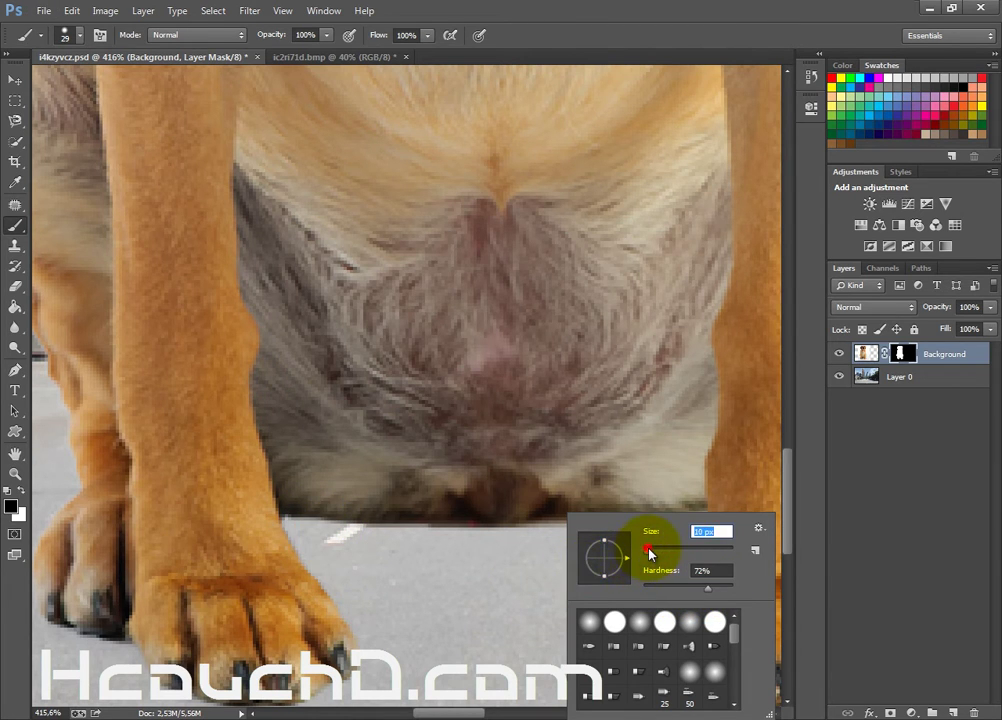
click(340, 541)
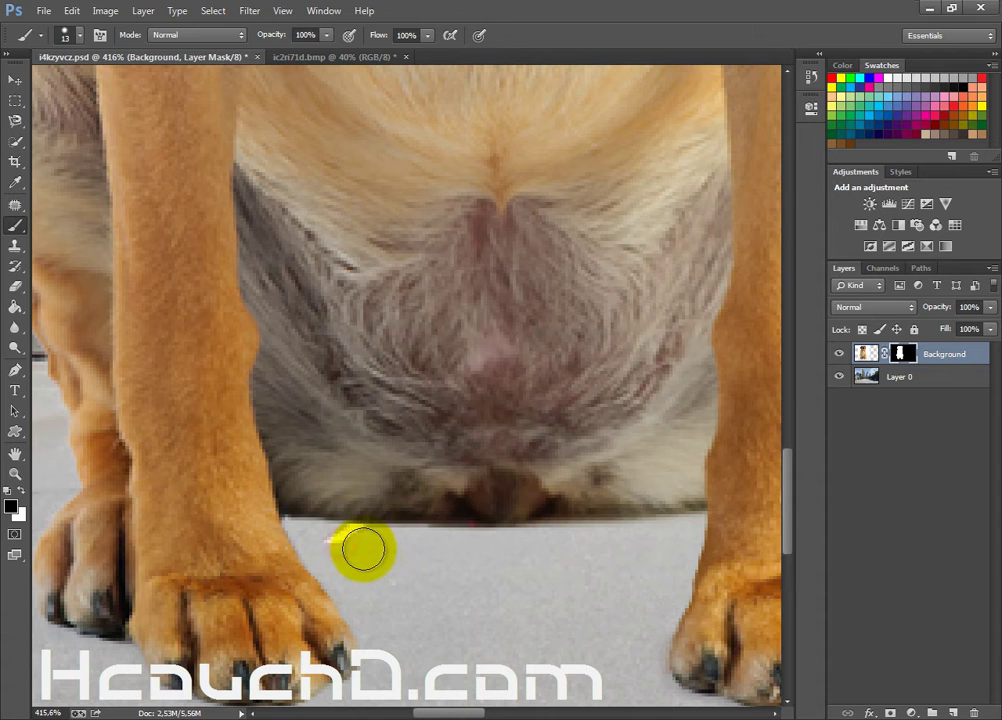
click(369, 549)
click(423, 548)
click(519, 544)
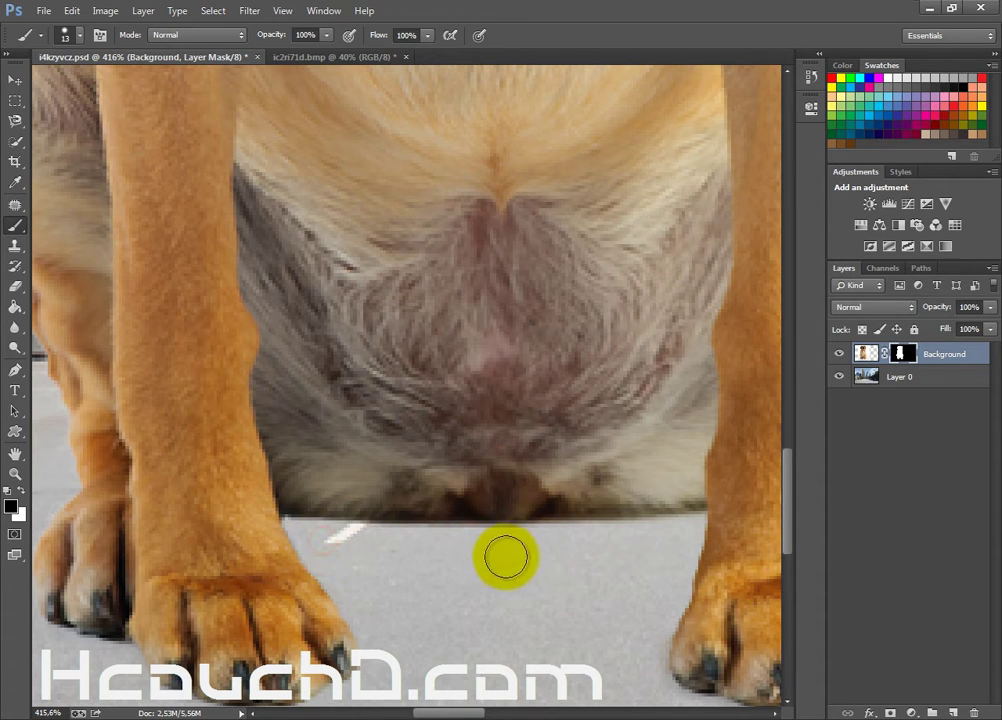
key(ctrl+0)
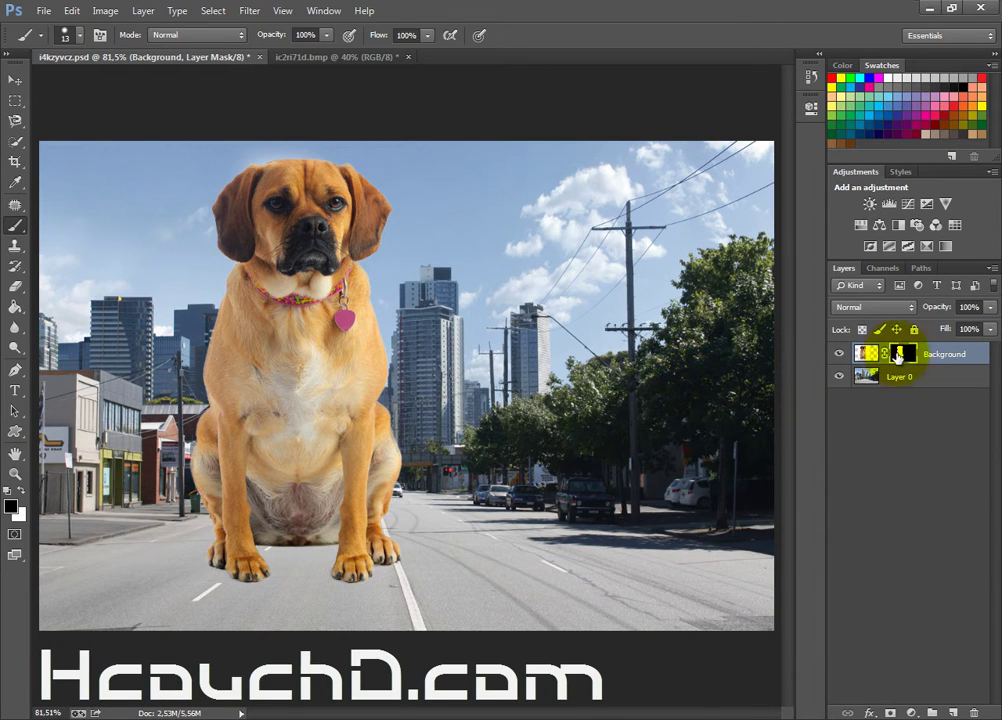
Step: Duplicate the masked dog layer, add an empty layer, and merge them into Layer 1
right_click(940, 354)
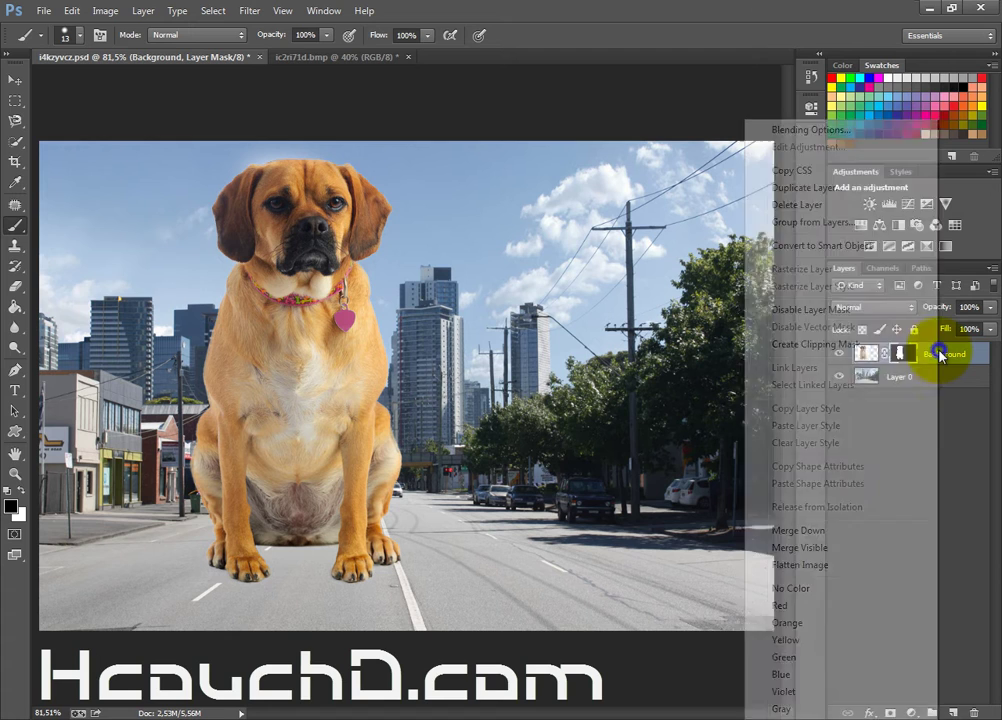
click(829, 189)
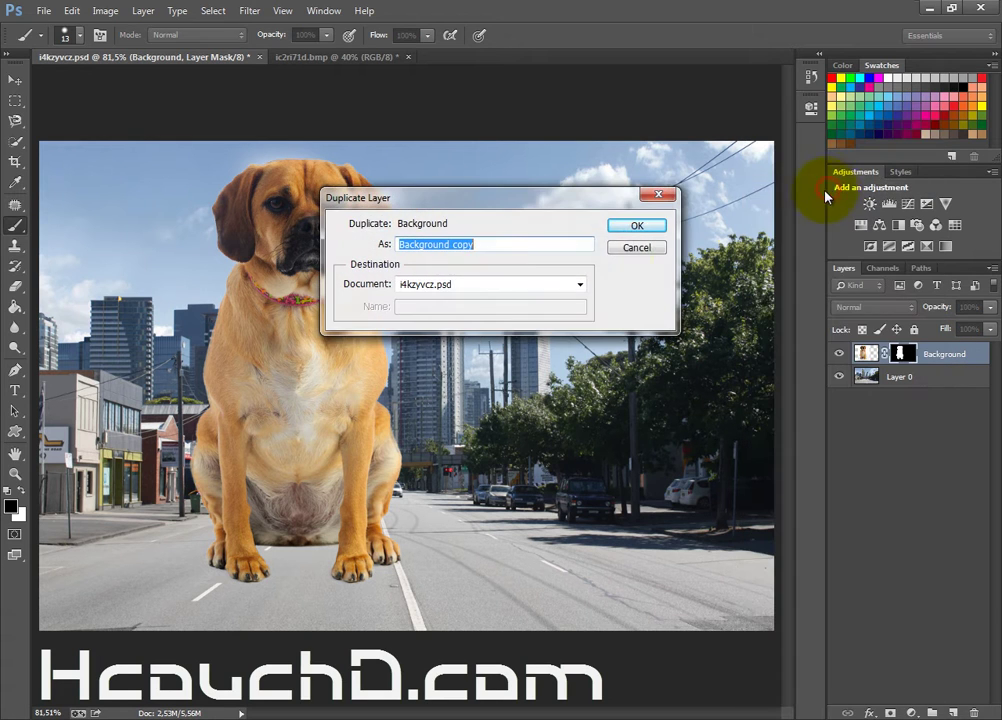
key(Return)
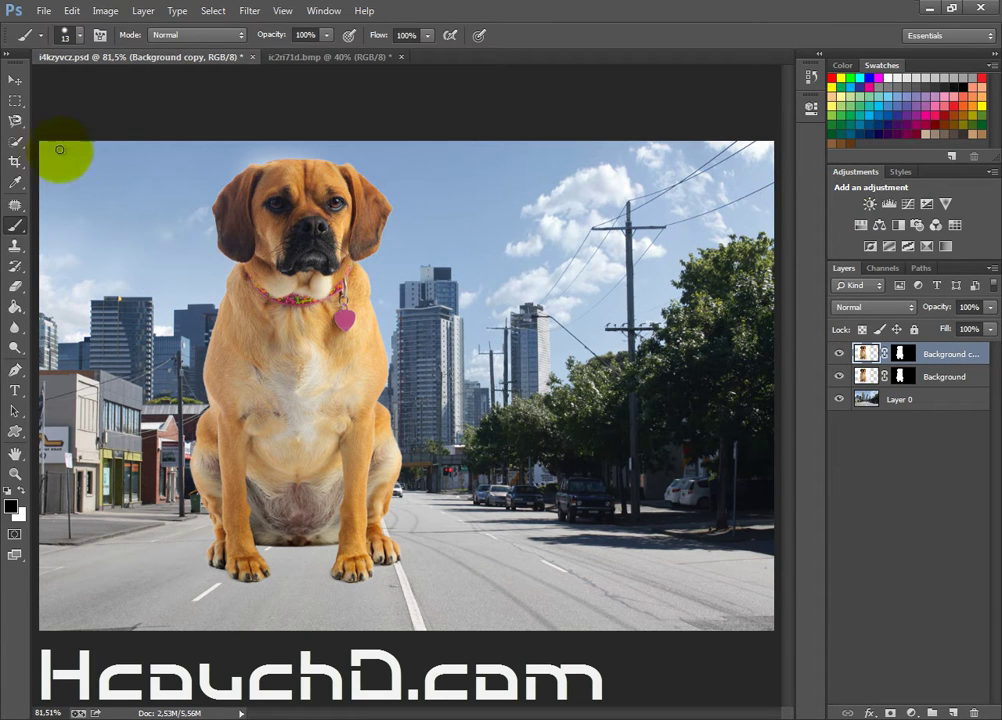
click(955, 712)
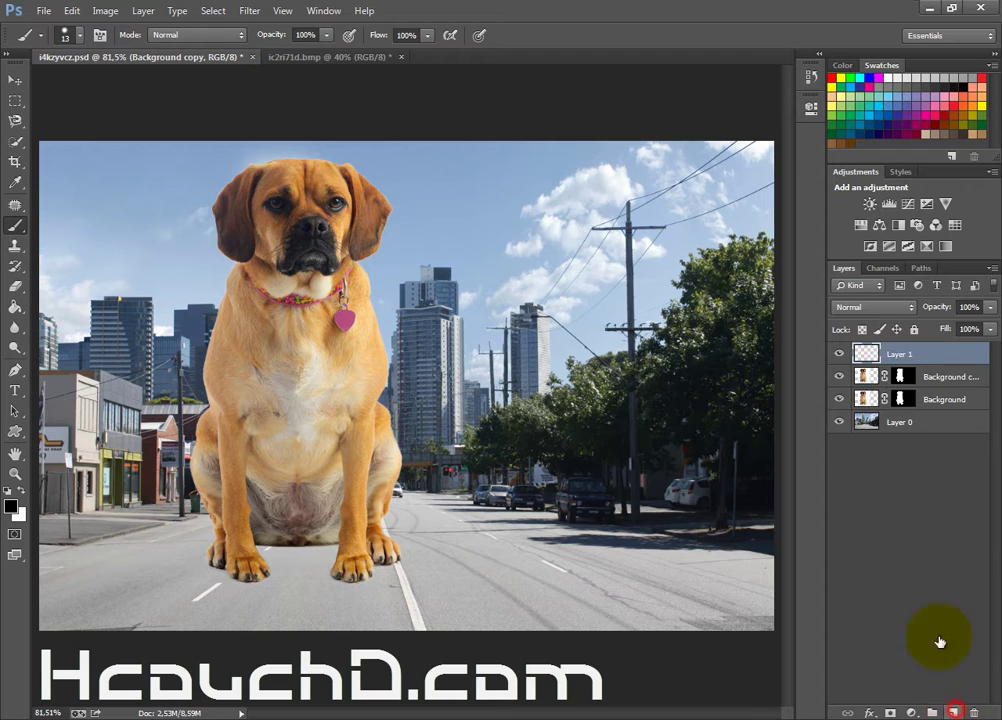
right_click(906, 368)
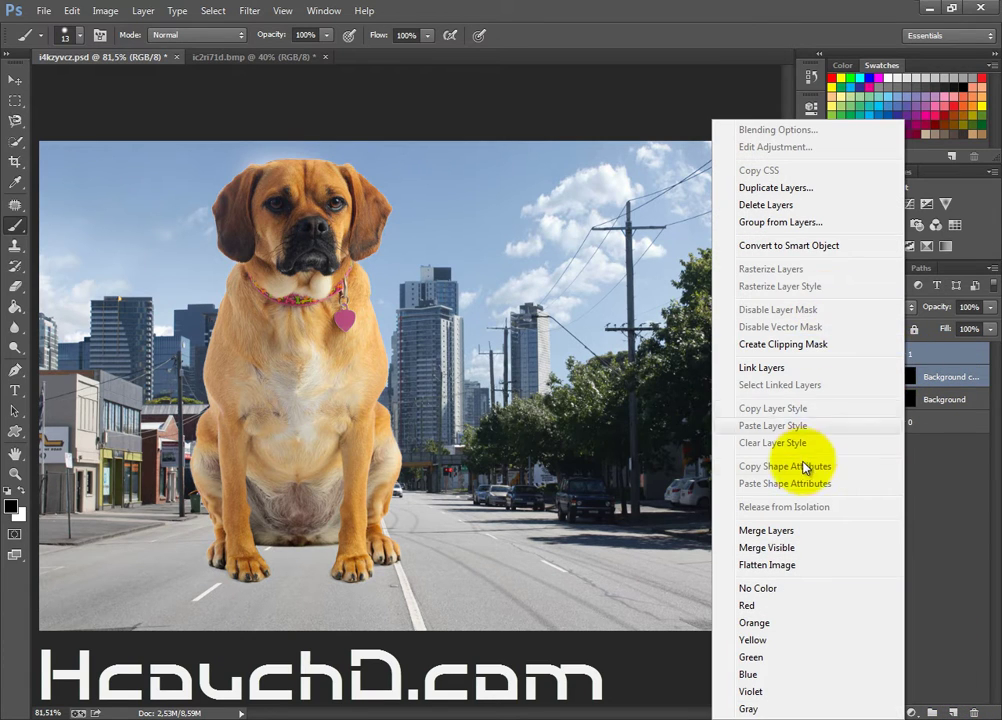
click(790, 531)
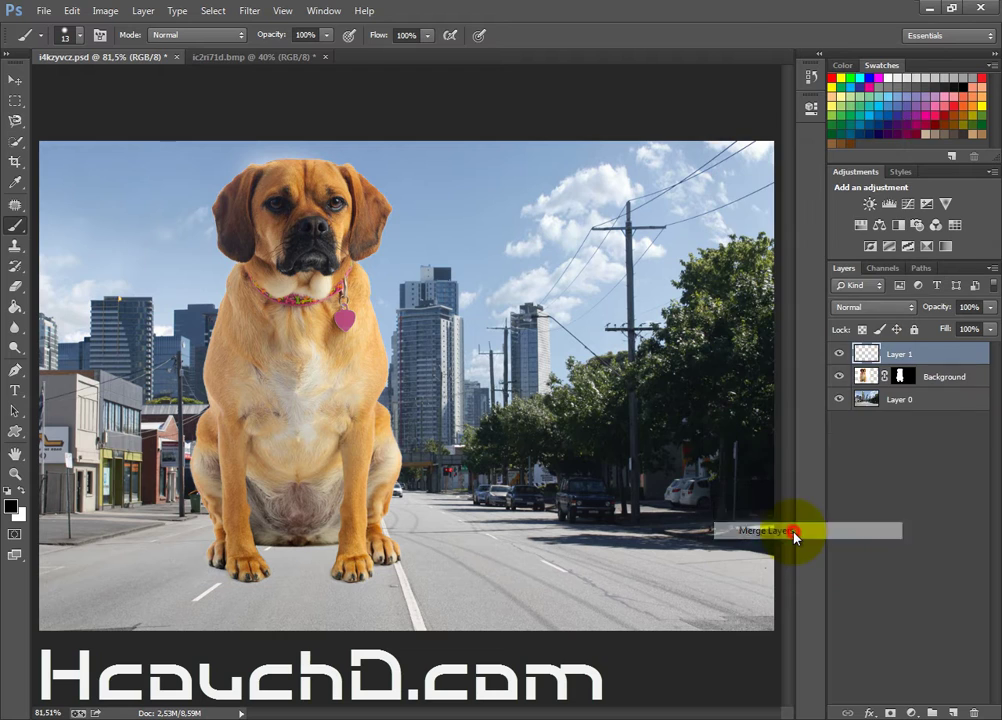
Step: Free-transform the dog copy, squashing, rotating and skewing it flat leftward from the paws
click(17, 82)
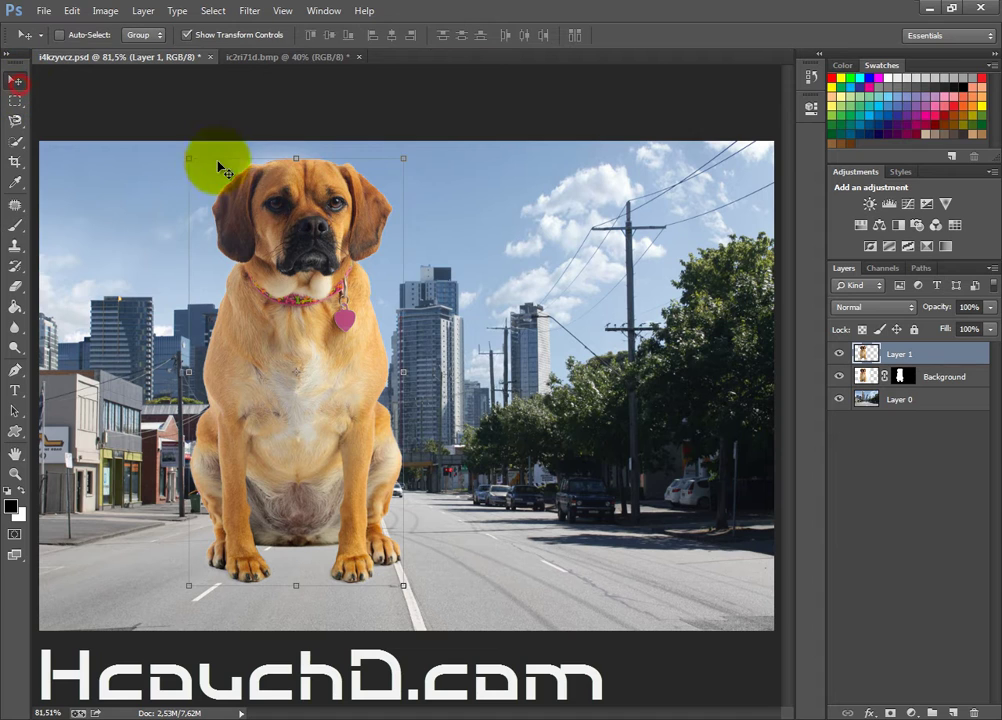
click(293, 156)
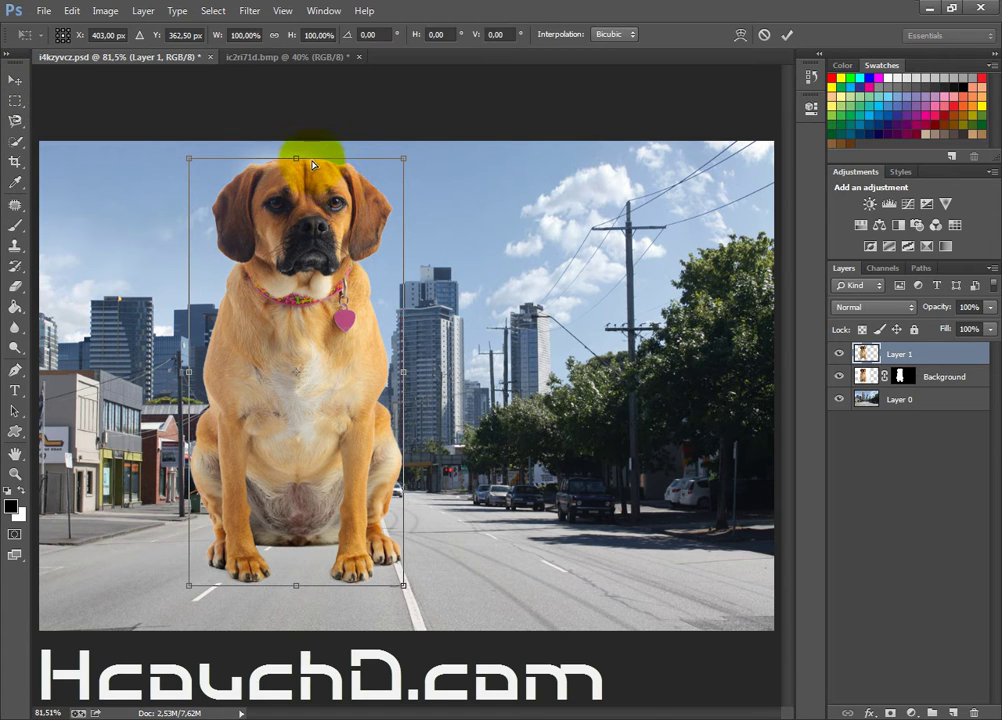
mouse_move(294, 152)
mouse_down()
mouse_move(233, 492)
mouse_move(202, 480)
mouse_up()
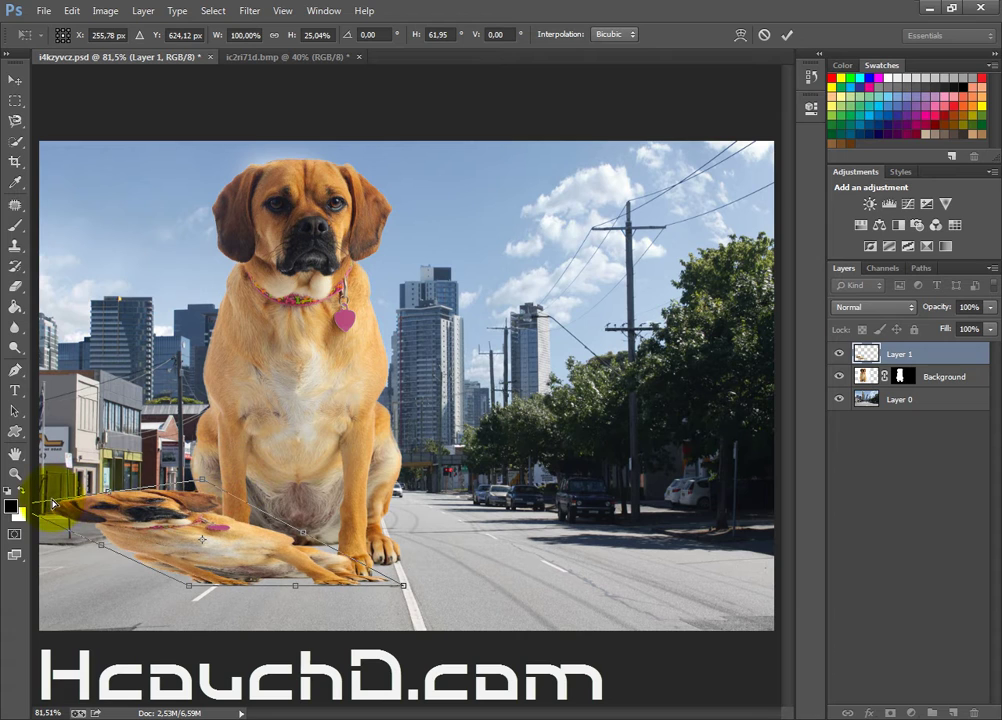
drag(53, 503, 68, 540)
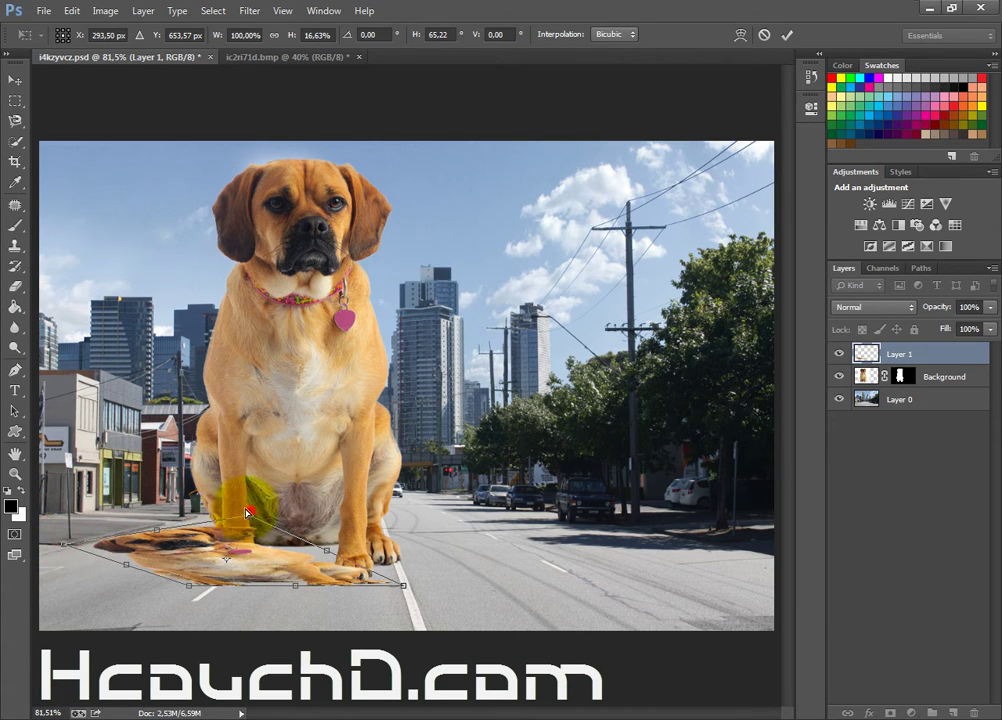
drag(247, 513, 205, 497)
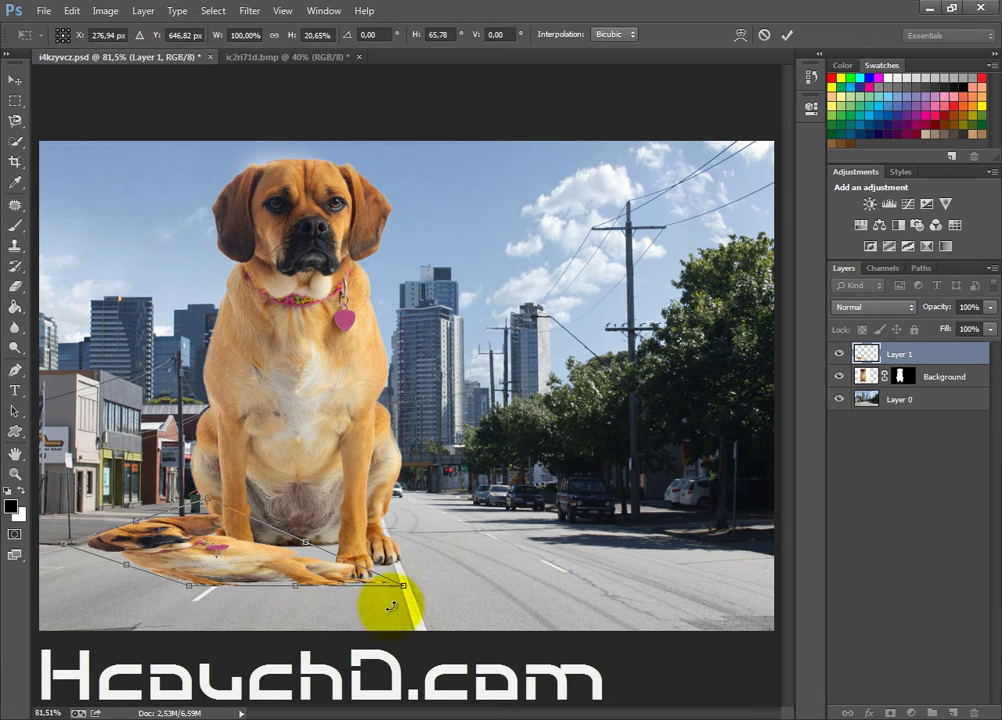
drag(398, 575, 403, 526)
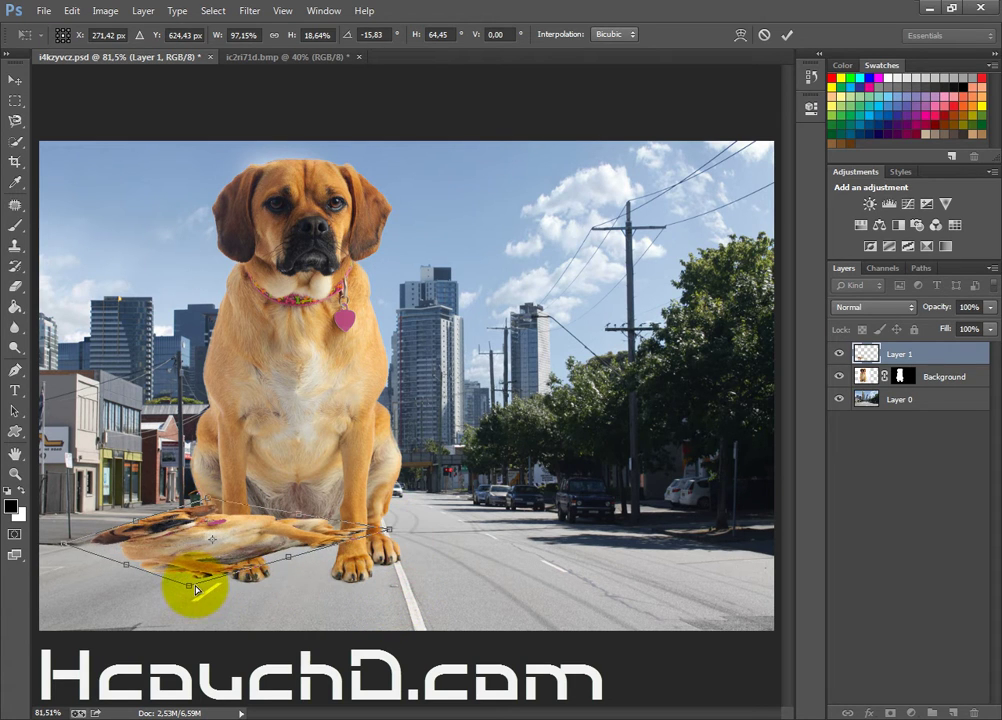
drag(196, 590, 239, 587)
mouse_move(205, 492)
mouse_down()
mouse_move(82, 538)
mouse_move(42, 535)
mouse_up()
drag(390, 527, 397, 545)
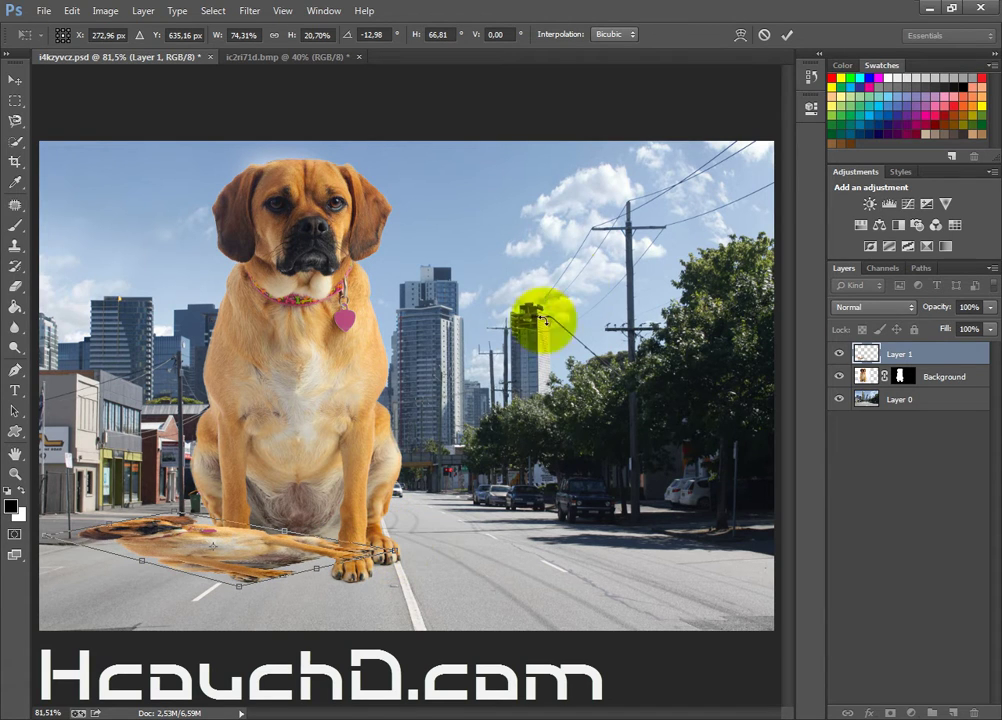
click(793, 40)
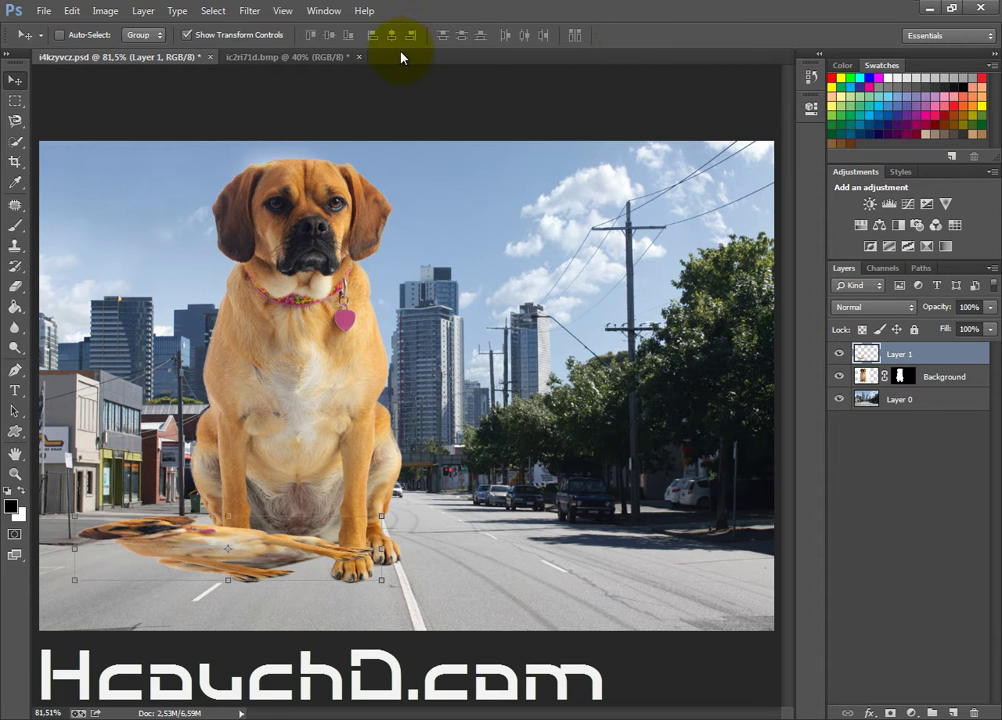
Step: Turn the flattened copy solid black with Hue/Saturation Lightness -100
click(105, 10)
mouse_move(129, 50)
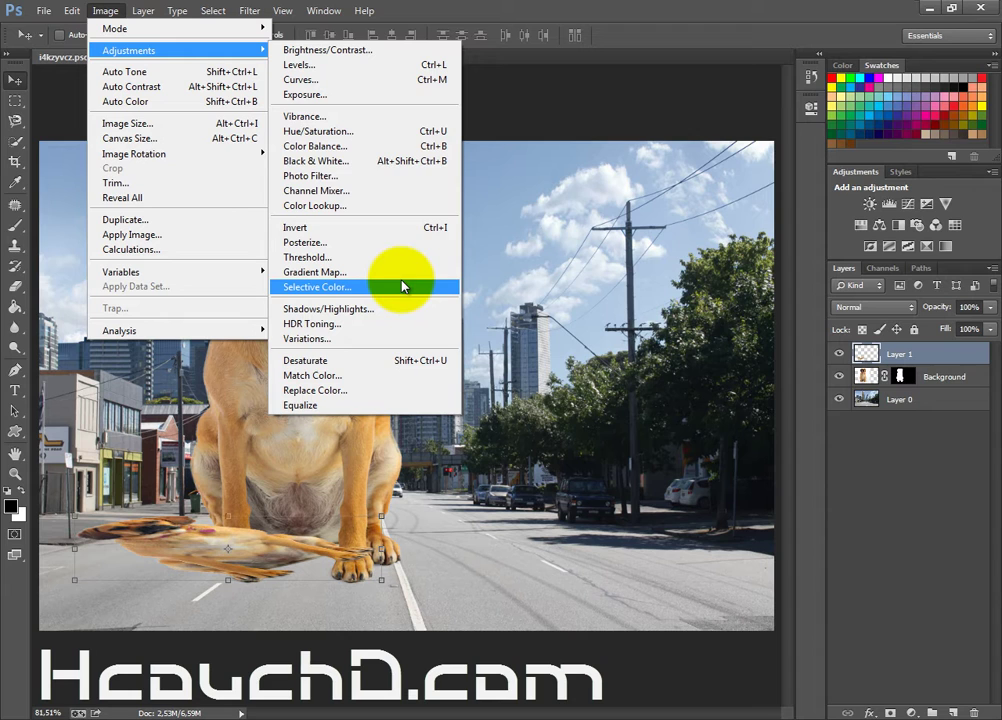
click(436, 131)
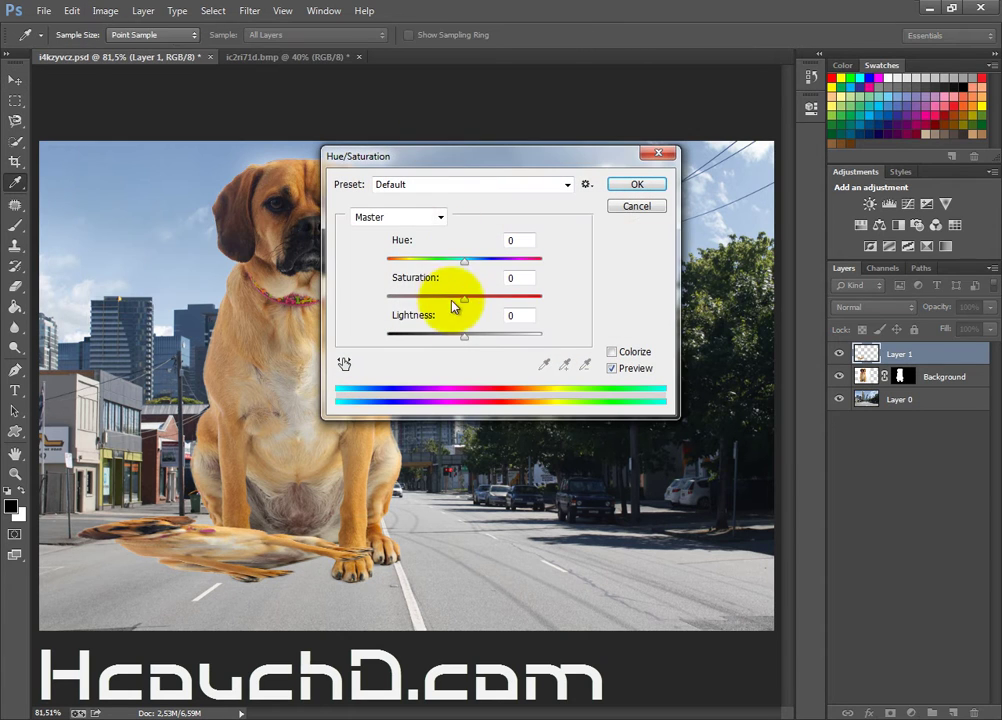
drag(463, 336, 387, 336)
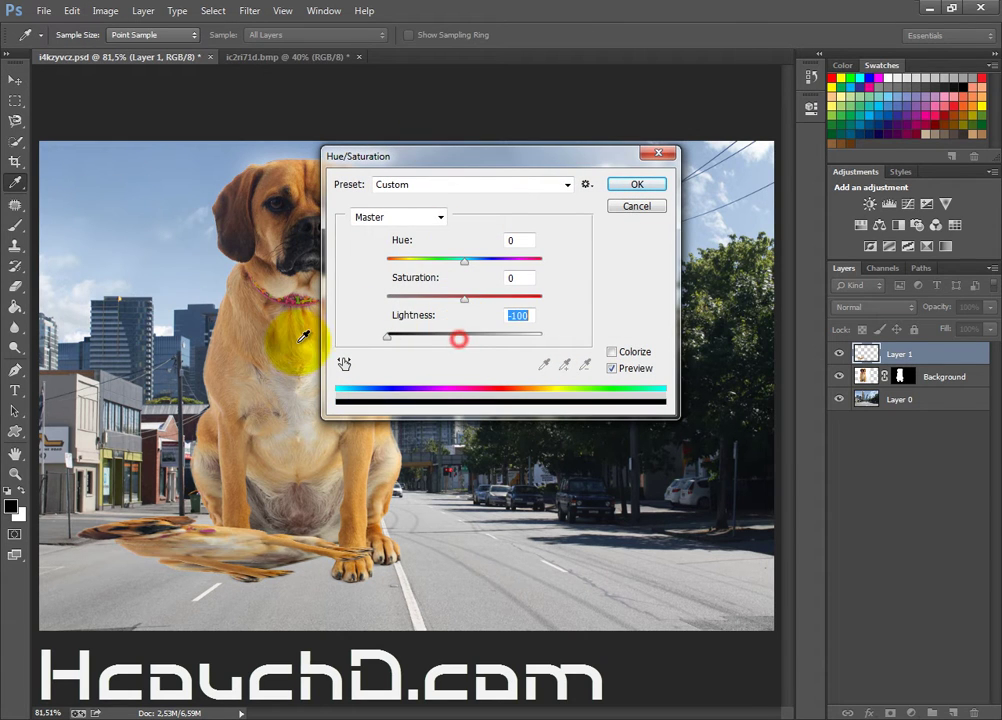
click(633, 185)
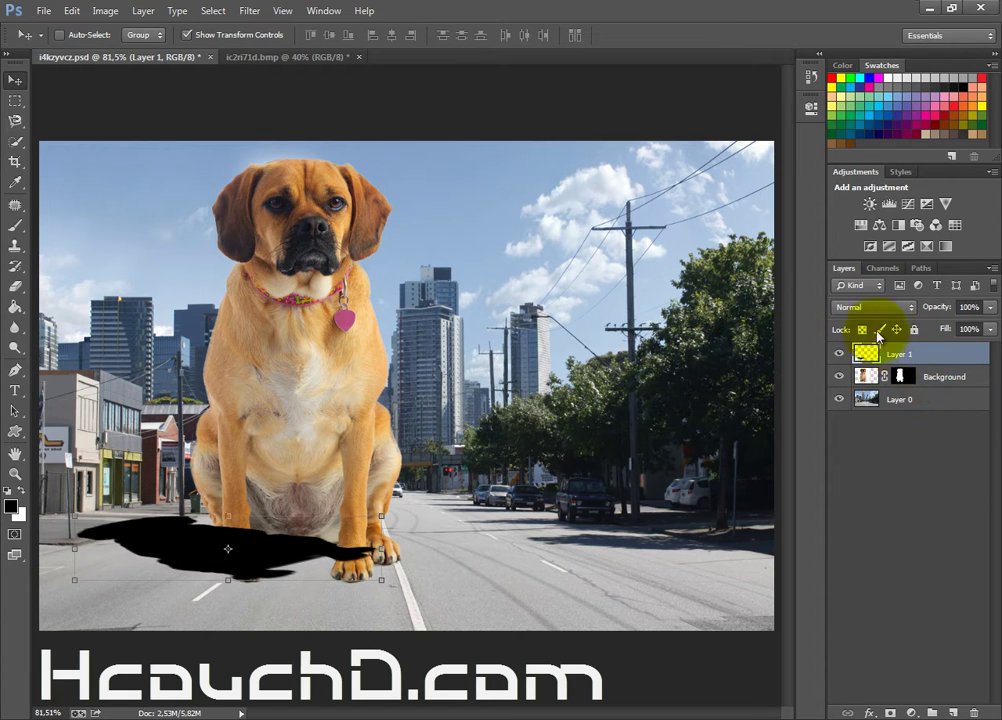
Step: Move the shadow layer below the dog, shift it slightly left and rotate it a touch
drag(884, 356, 895, 393)
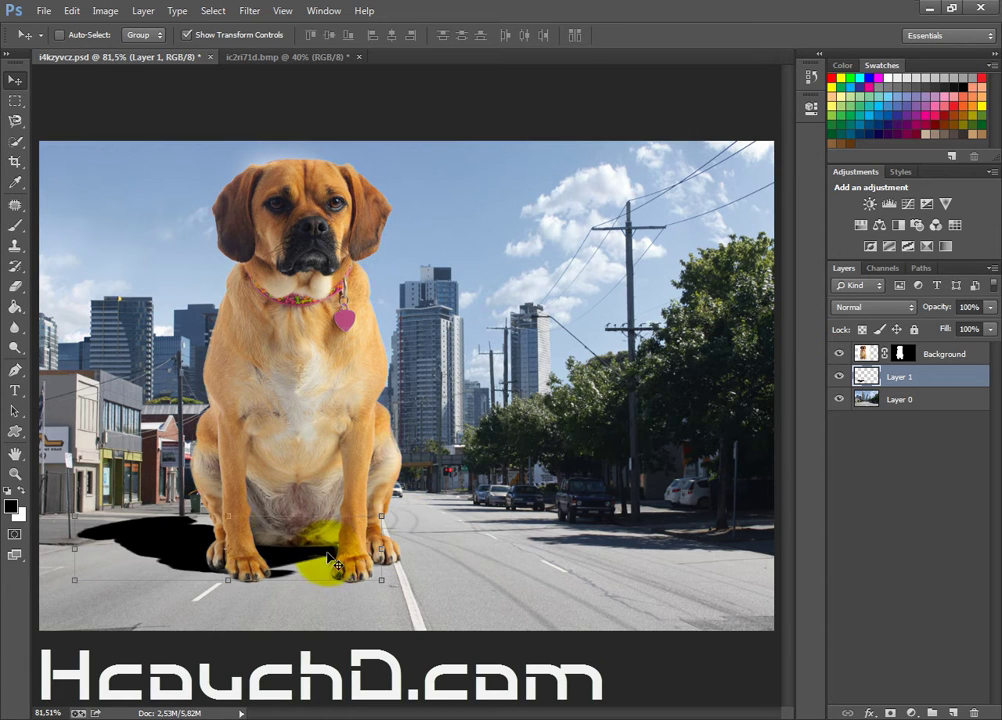
drag(328, 558, 306, 556)
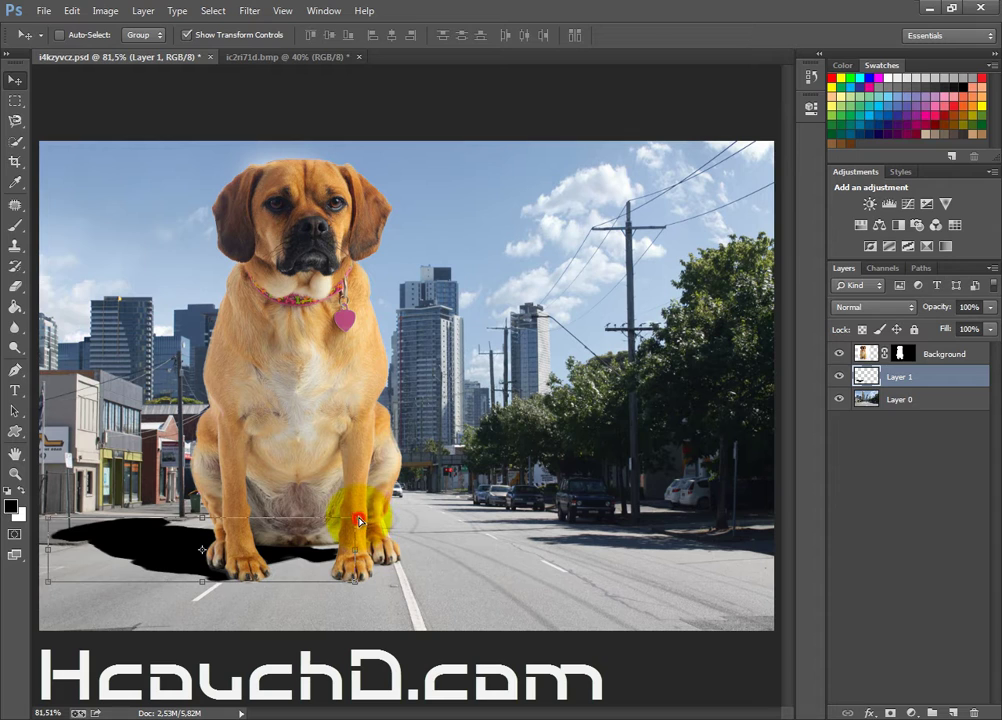
drag(362, 519, 357, 520)
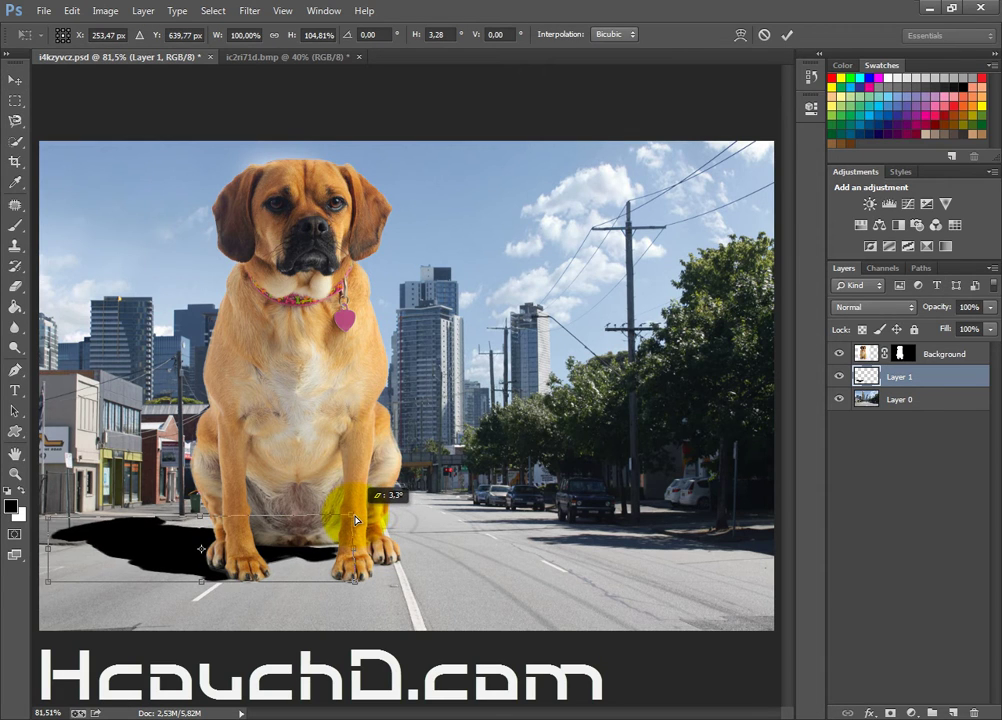
click(787, 35)
Step: Paint on the shadow layer with a brush enlarged from about 51 to 104 px
alt+scroll(155, 440, up, 3)
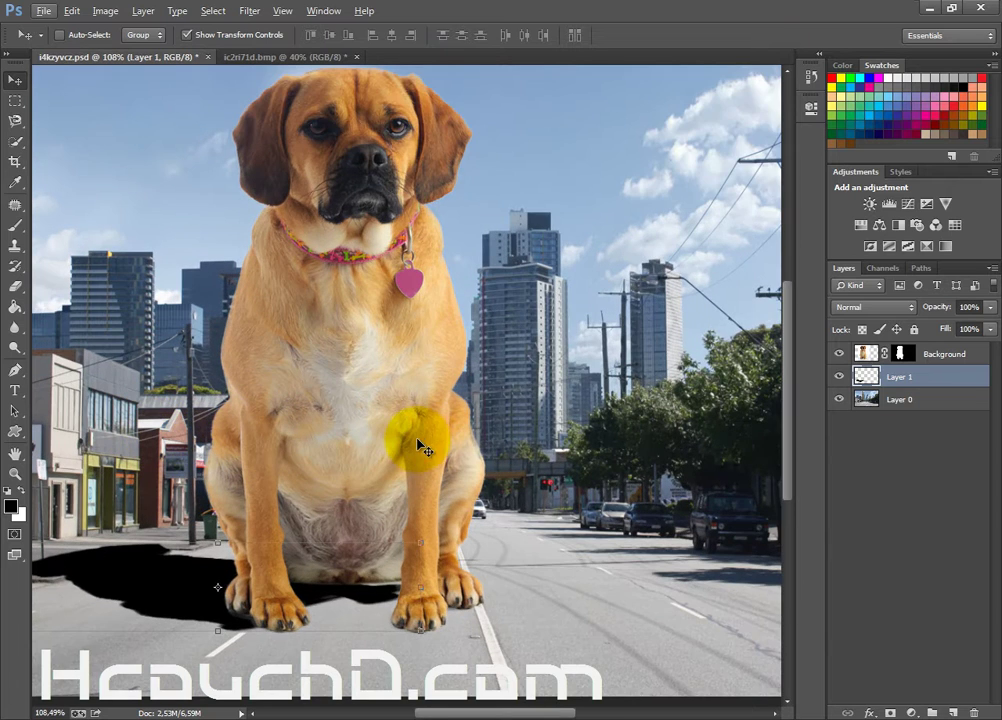
click(15, 227)
alt+scroll(215, 545, up, 2)
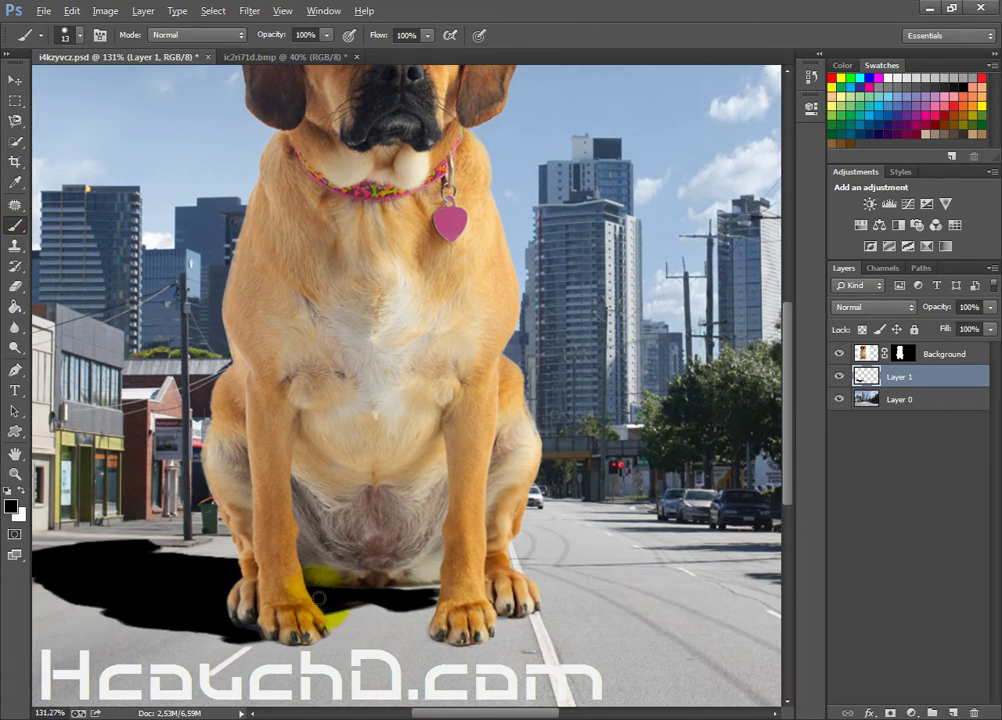
alt+right_click(359, 595)
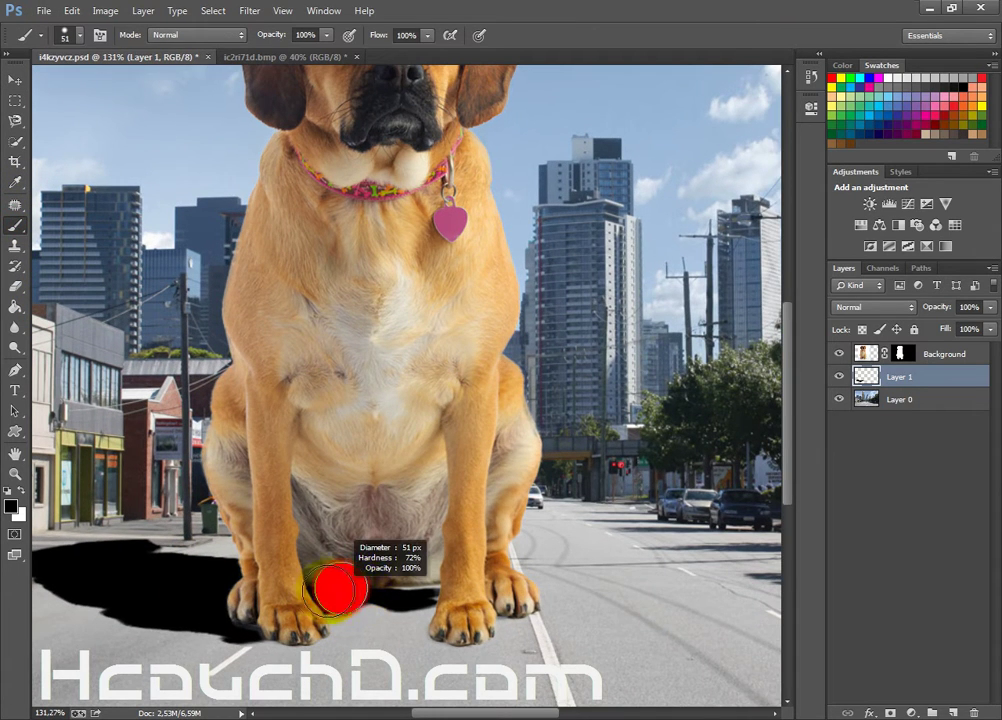
right_click(318, 580)
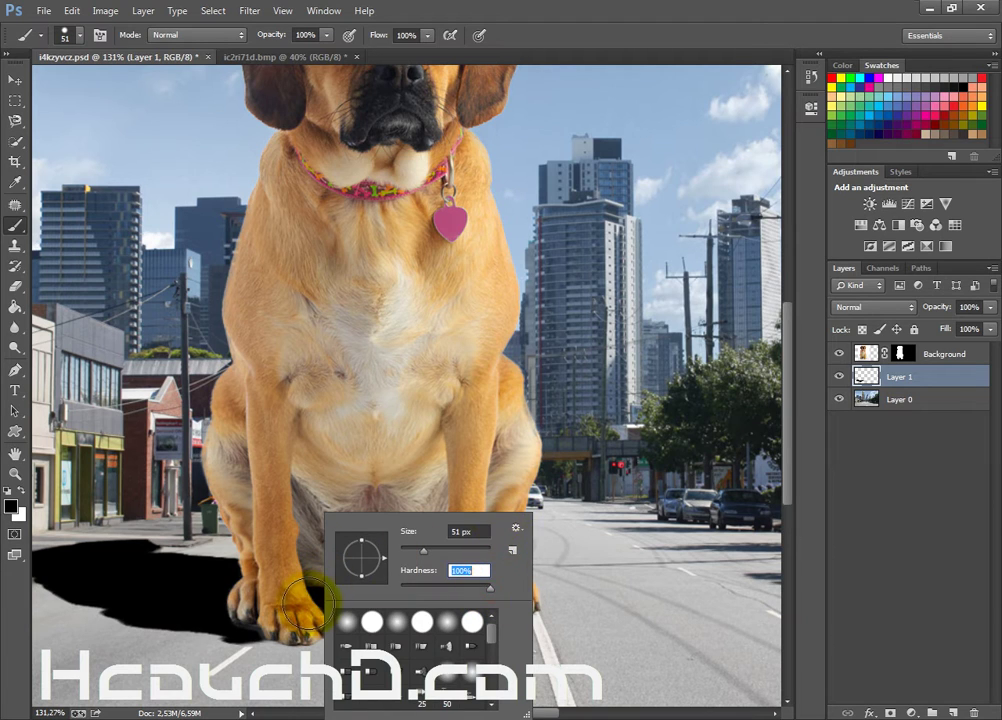
click(312, 598)
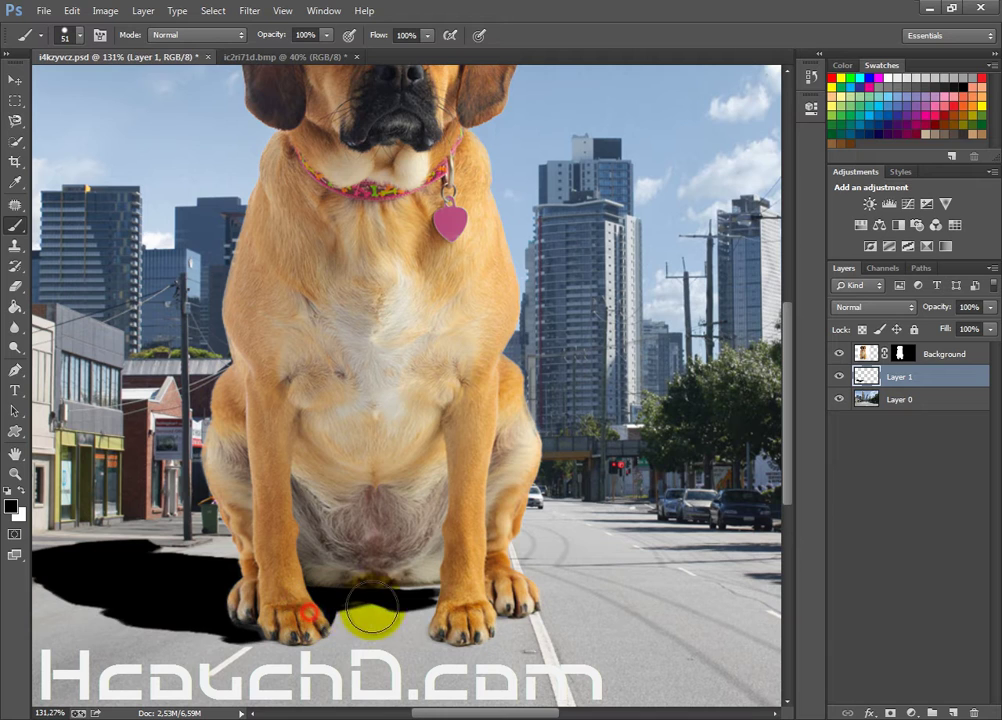
click(464, 587)
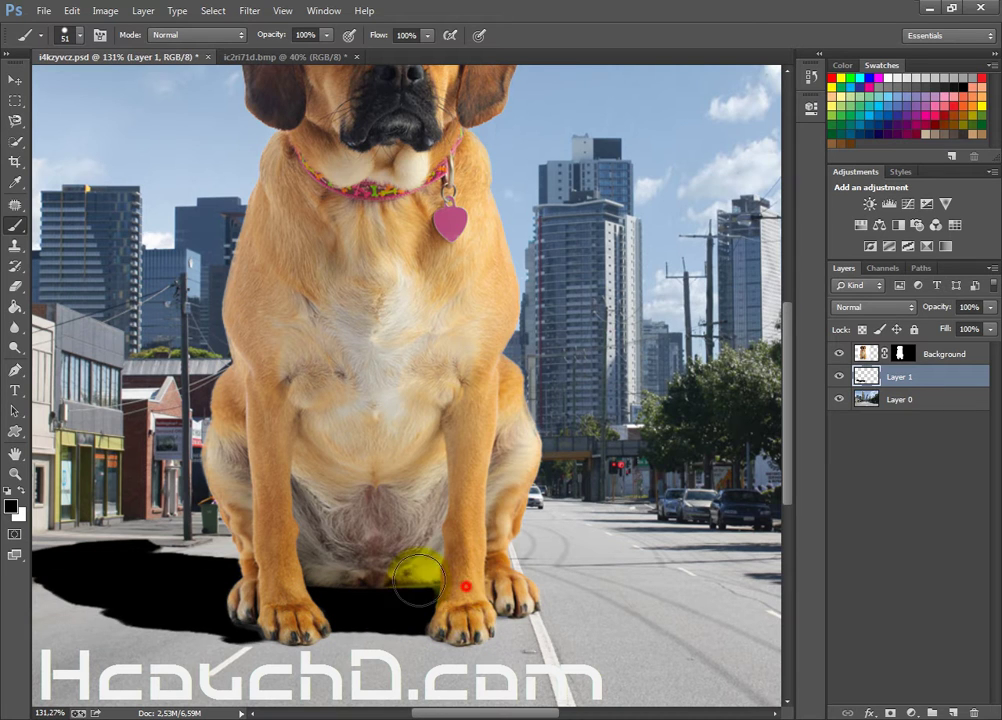
click(417, 582)
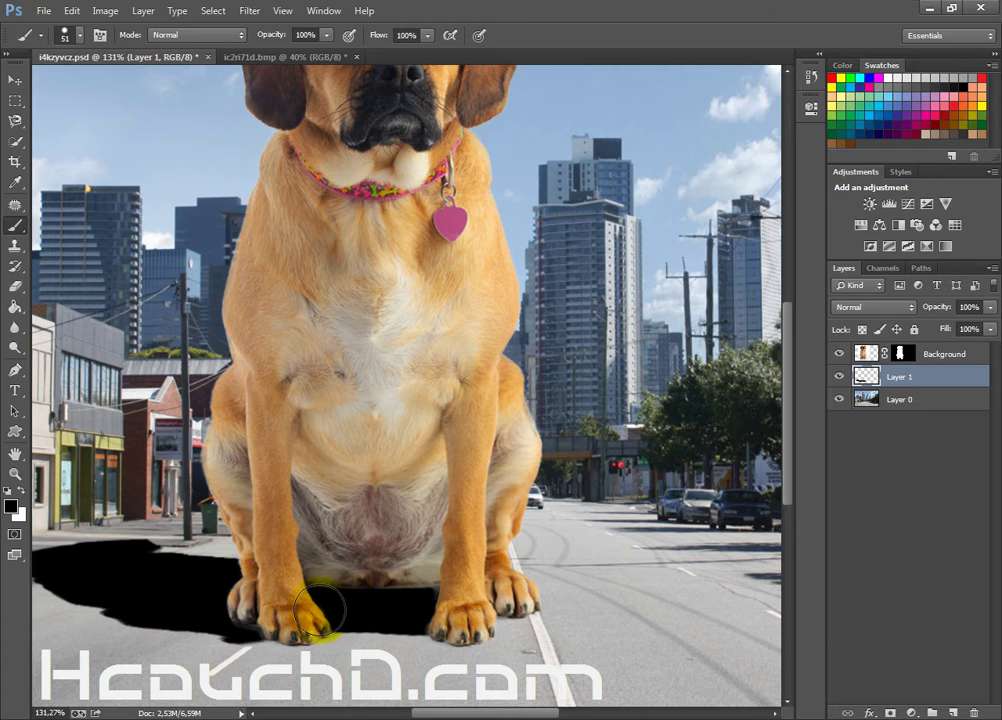
drag(345, 591, 398, 591)
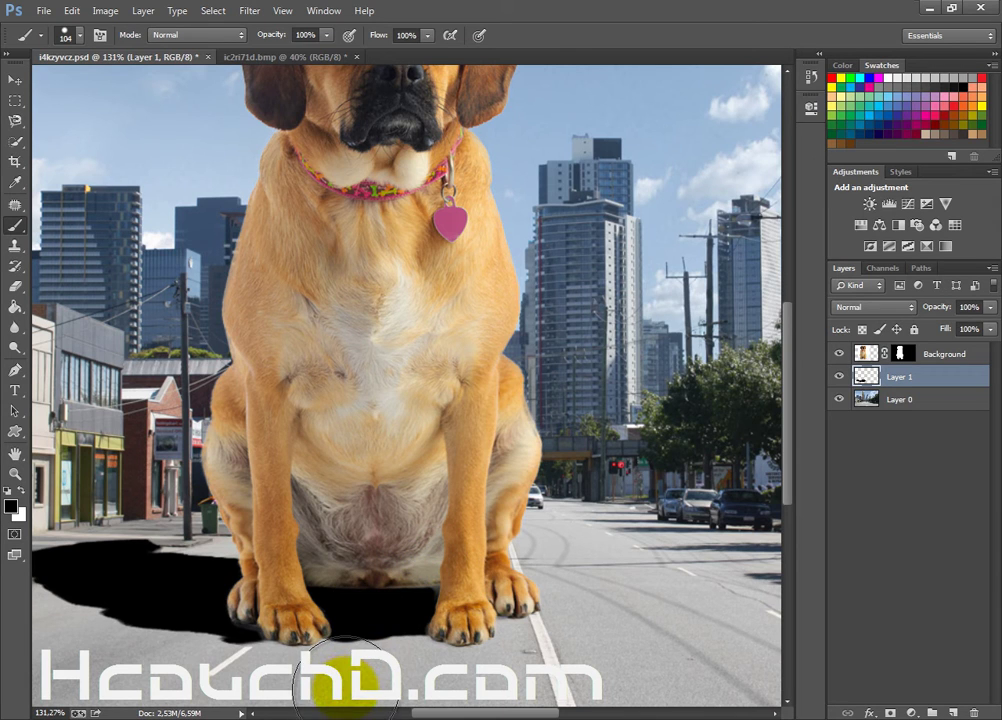
Step: Make black the foreground colour and set up the Eraser's hardness
key(x)
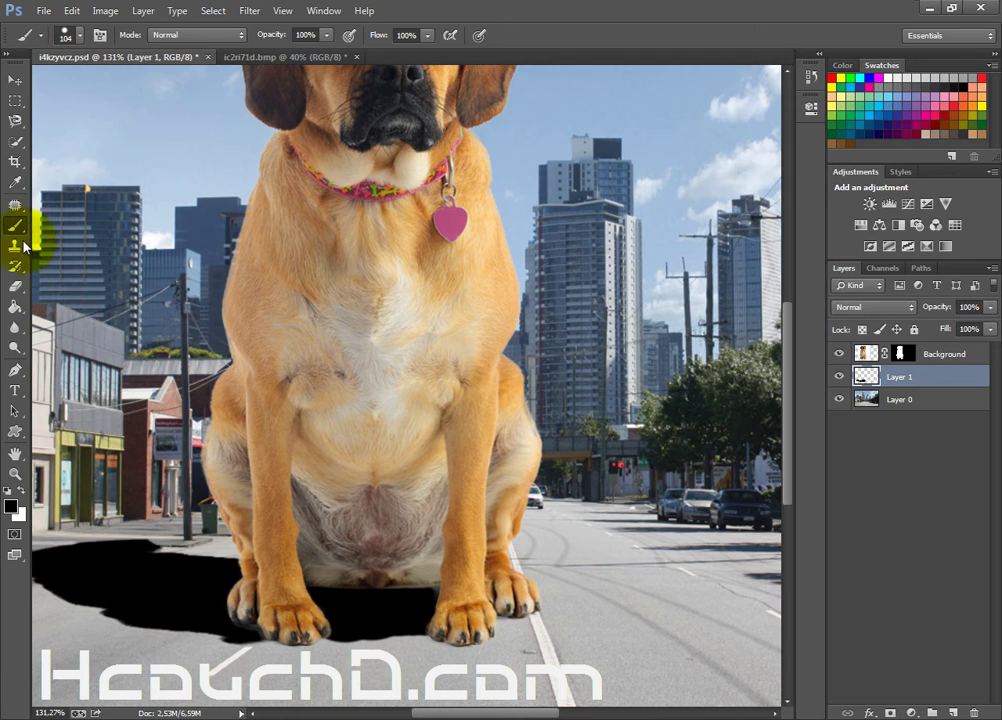
click(15, 285)
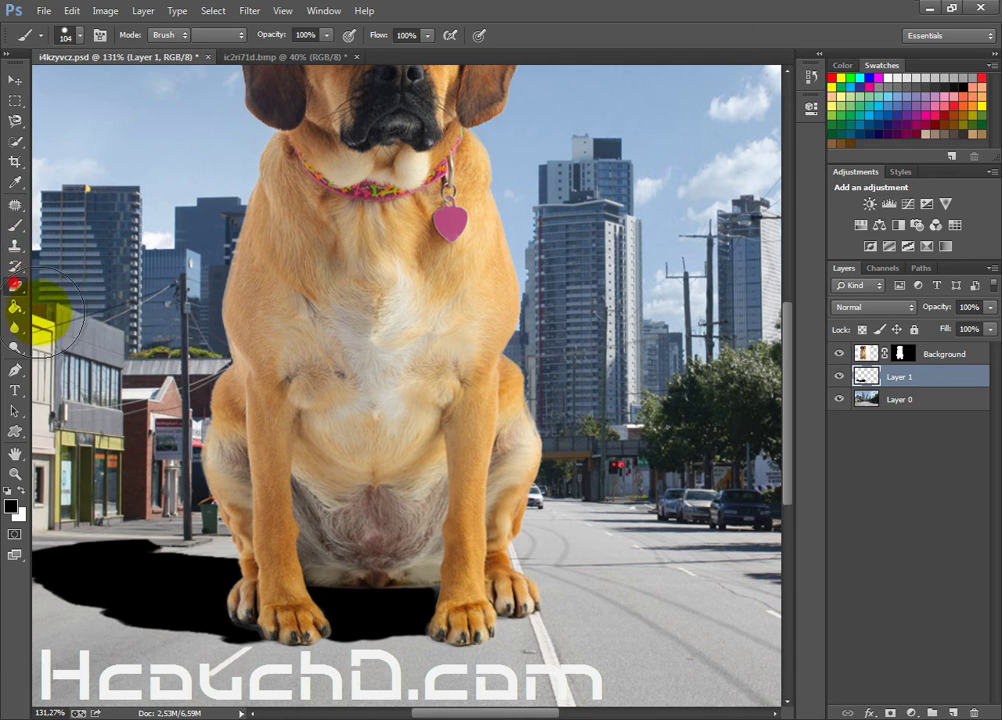
right_click(400, 665)
drag(540, 585, 557, 590)
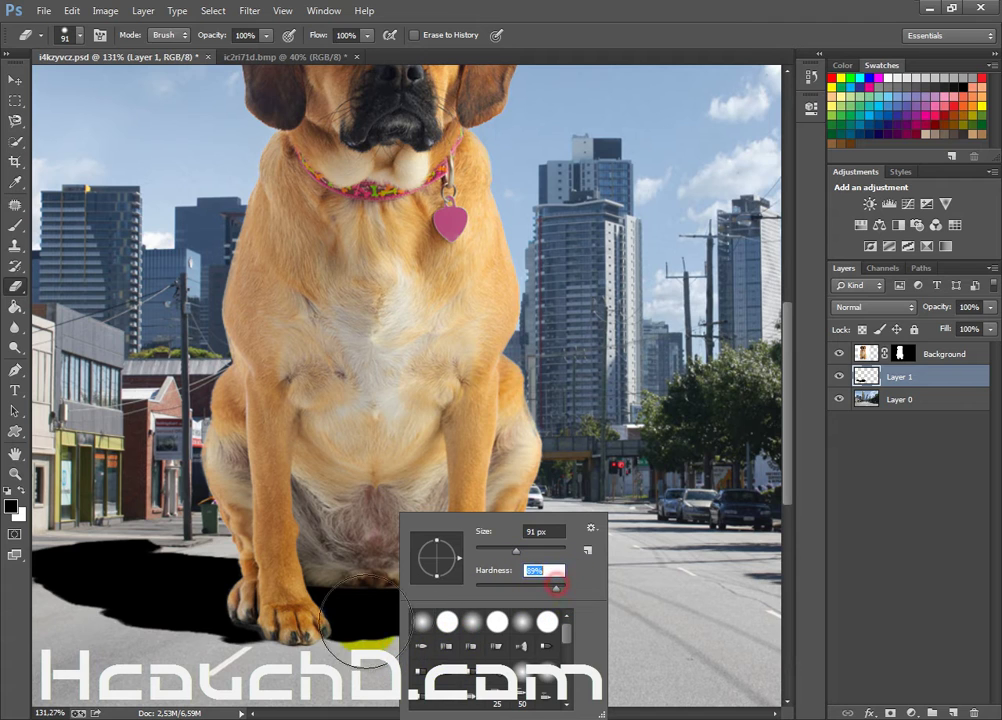
click(325, 673)
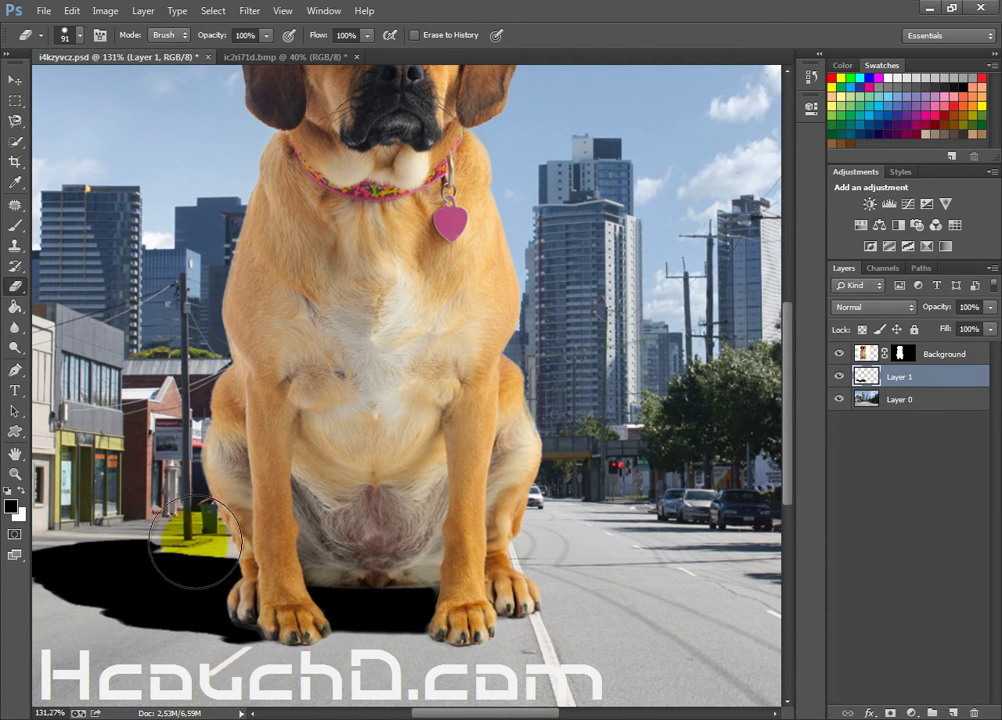
Step: Paint black shadow around the front-left paw, then at 78 px under the right front paw
click(15, 229)
drag(280, 565, 278, 610)
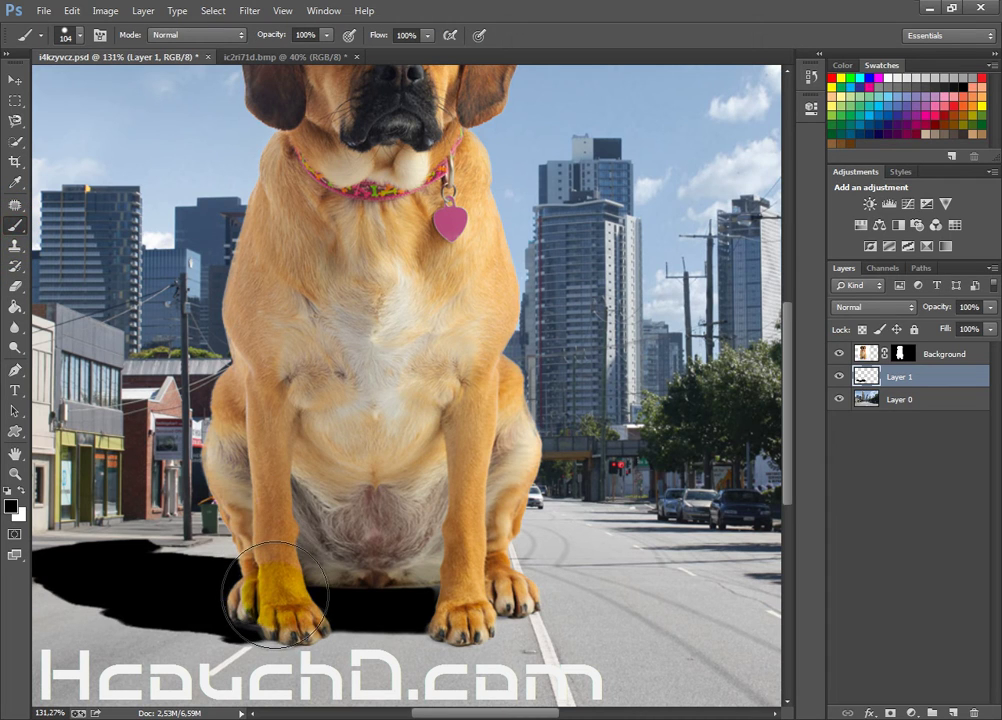
drag(293, 590, 270, 590)
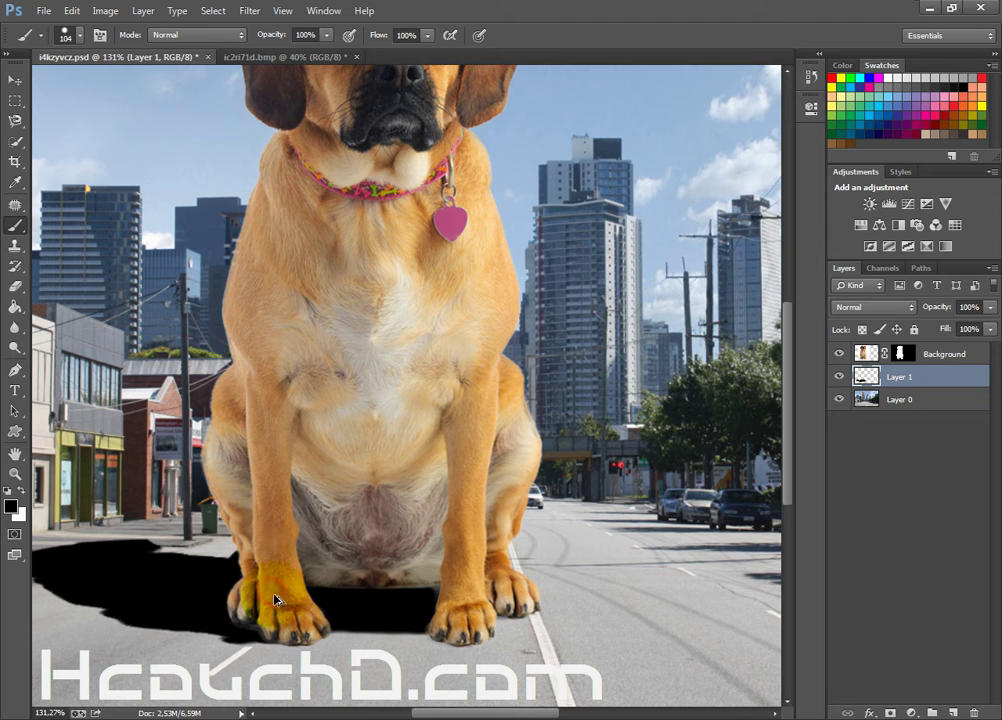
right_click(291, 593)
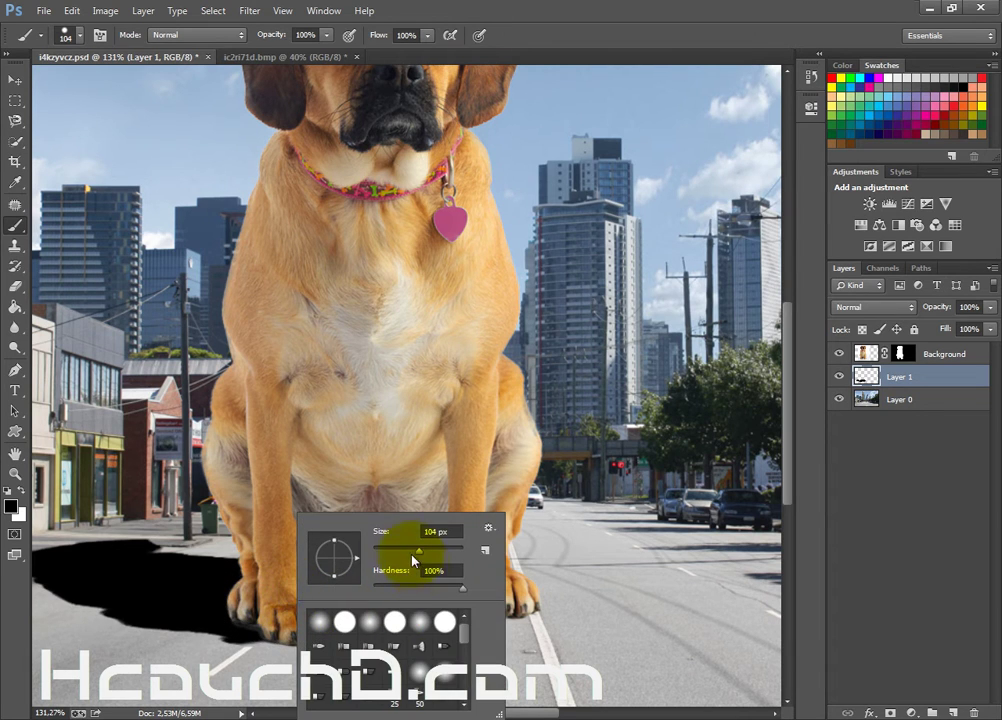
drag(412, 557, 401, 557)
key(Return)
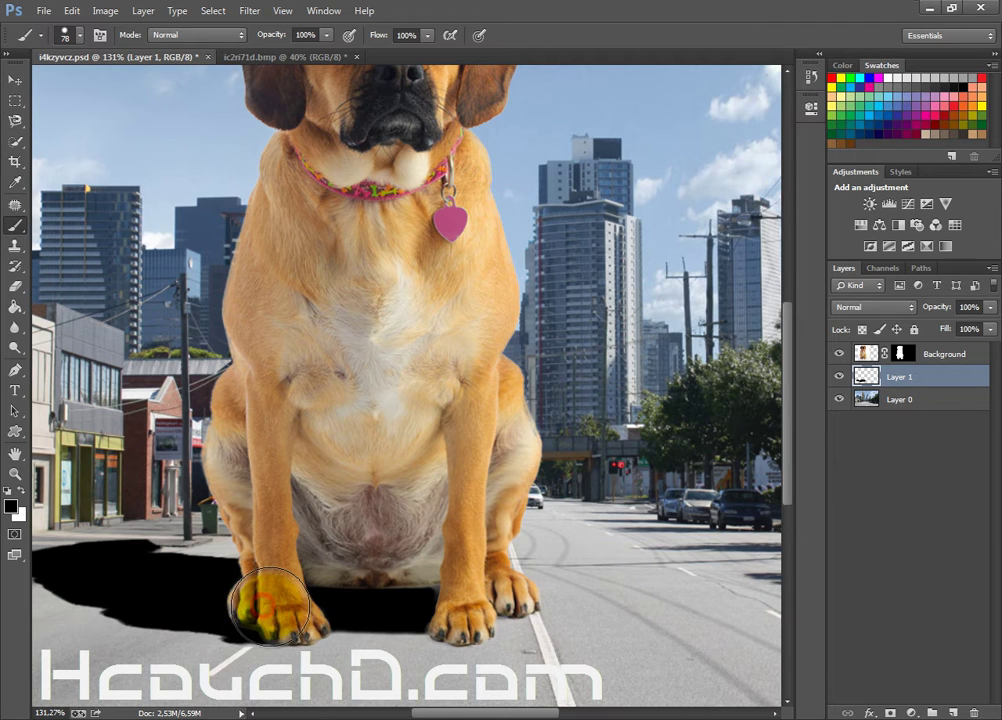
click(422, 594)
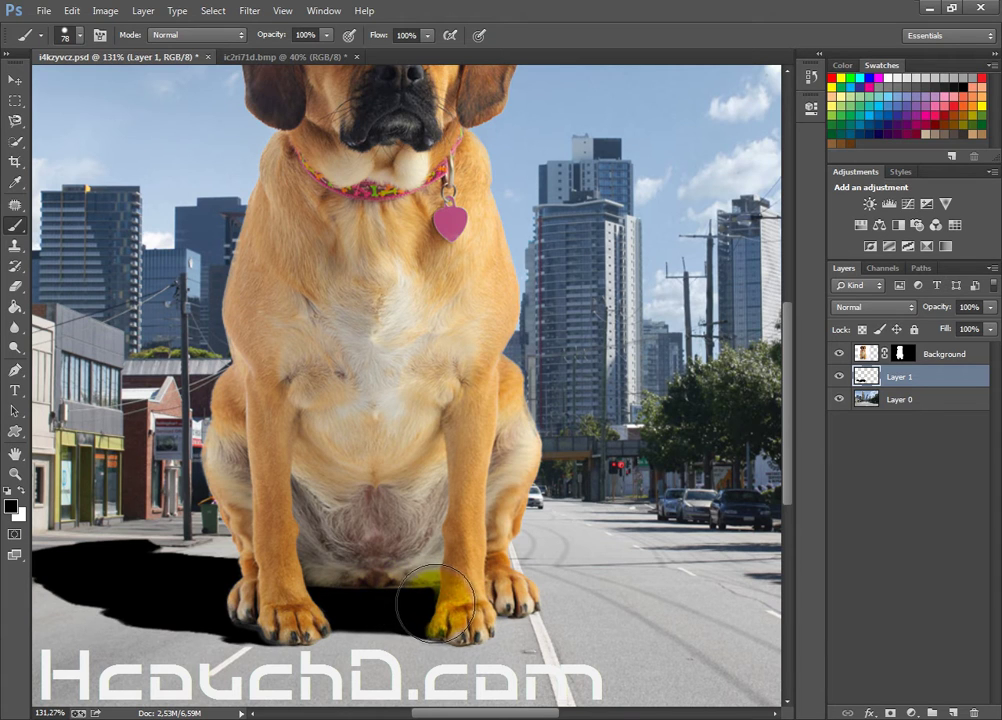
click(426, 600)
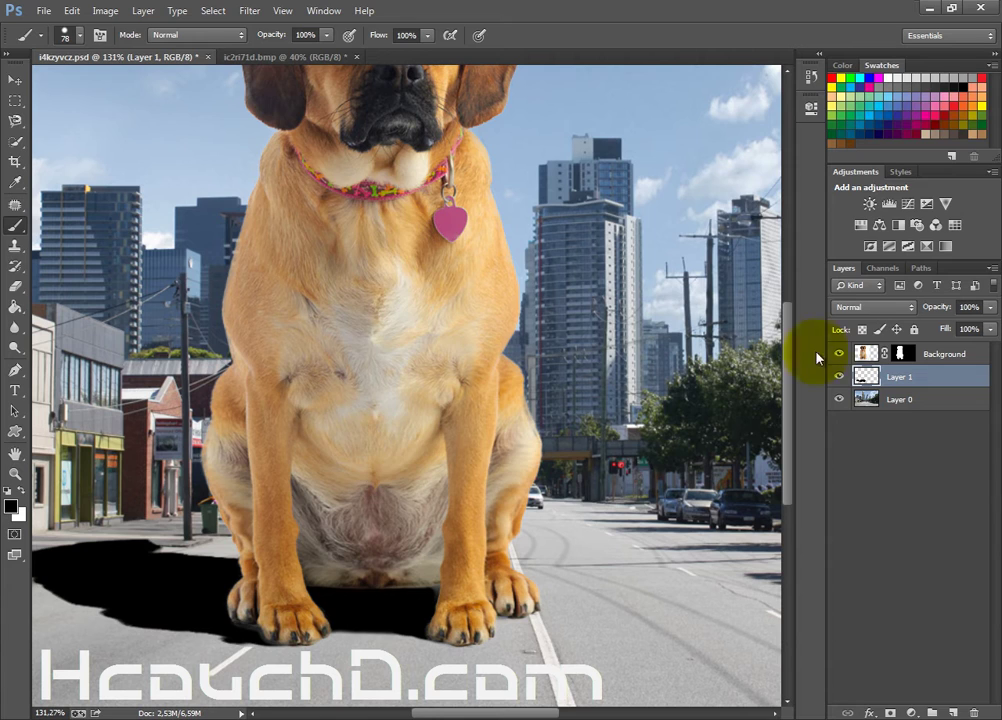
Step: Zoom in on the dog layer's mask and paint along the paw edge with a tiny brush
click(902, 353)
scroll(450, 614, up, 3)
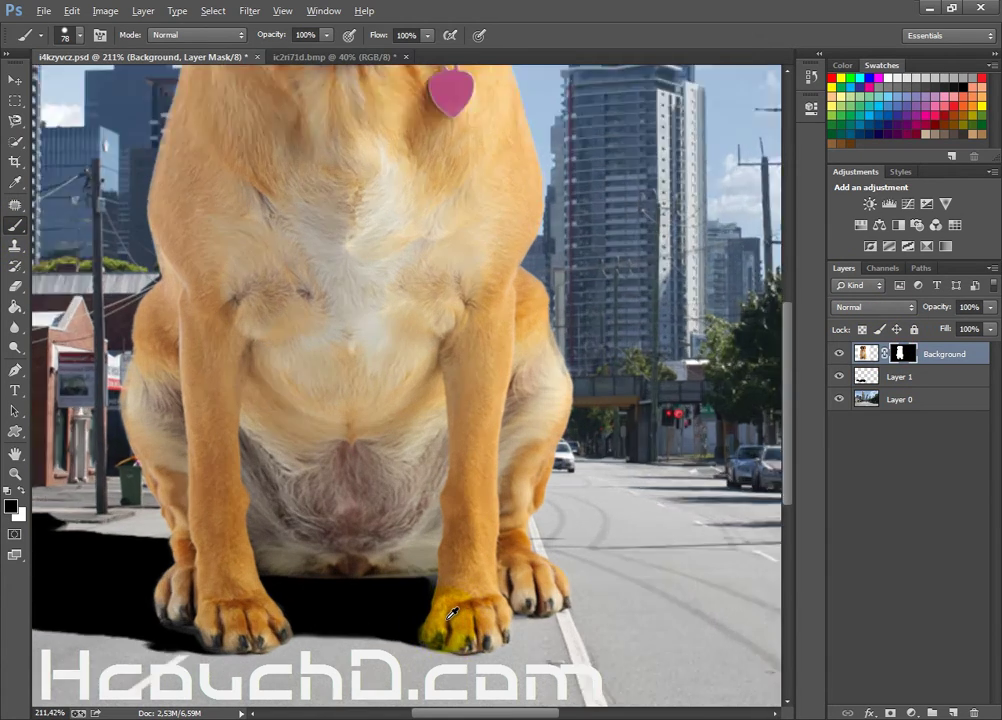
scroll(451, 613, up, 3)
scroll(426, 604, up, 2)
drag(425, 559, 281, 568)
drag(348, 545, 411, 524)
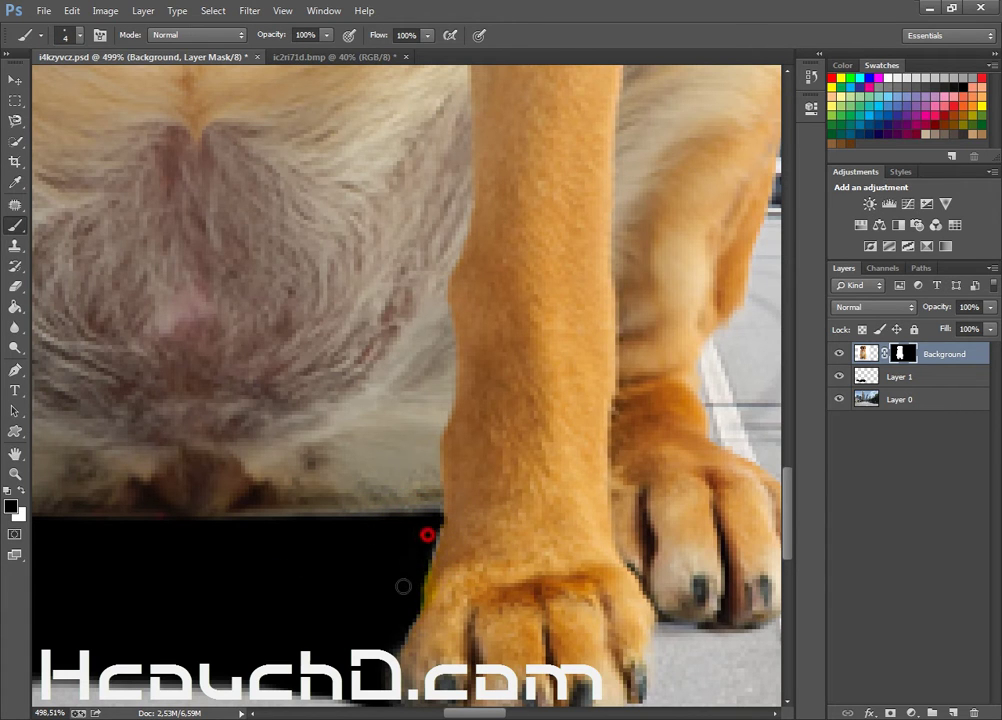
Step: Paint white at 23 px to restore the belly bottom along the shadow in the mask
scroll(400, 575, down, 2)
scroll(403, 566, down, 2)
drag(403, 566, 295, 472)
key(x)
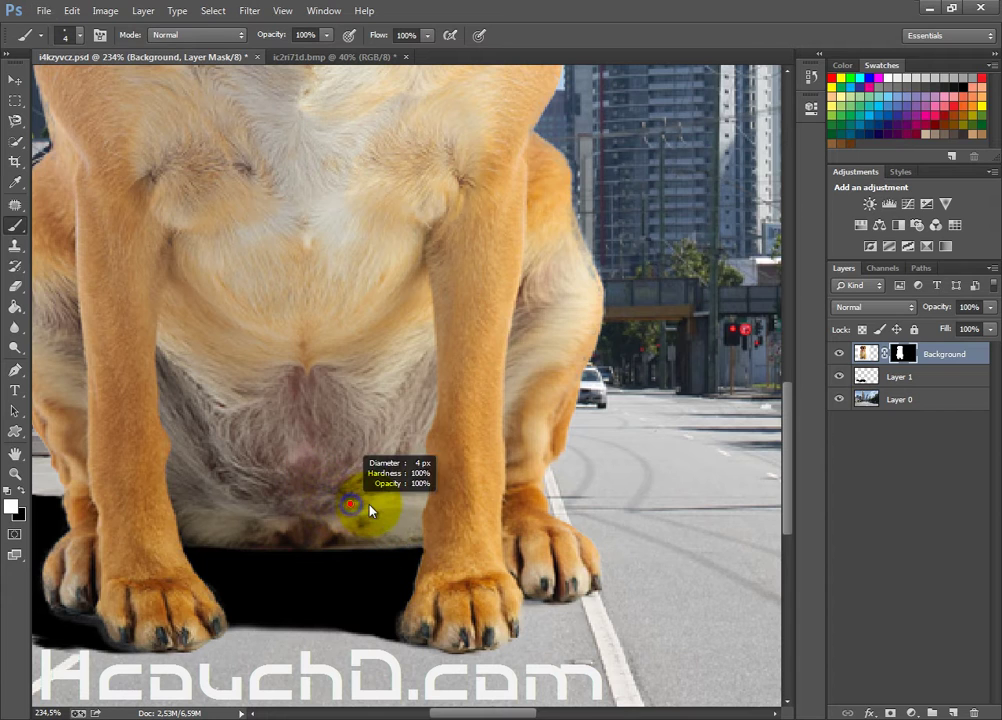
mouse_move(380, 510)
mouse_down()
mouse_move(397, 515)
mouse_move(242, 519)
mouse_up()
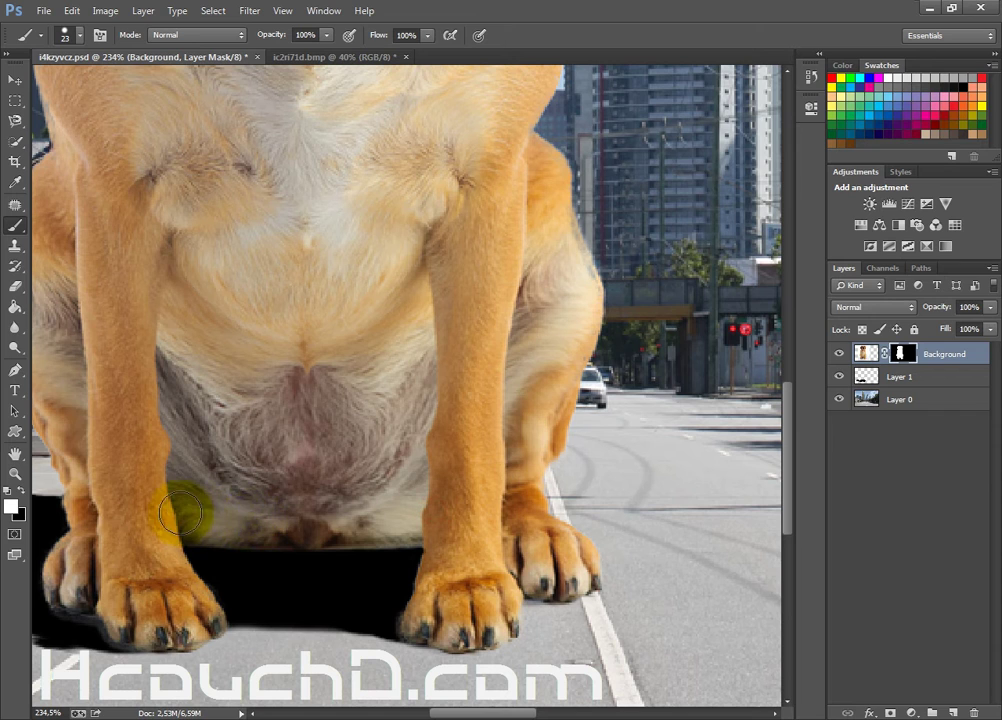
mouse_move(180, 512)
mouse_down()
mouse_move(441, 514)
mouse_move(396, 563)
mouse_up()
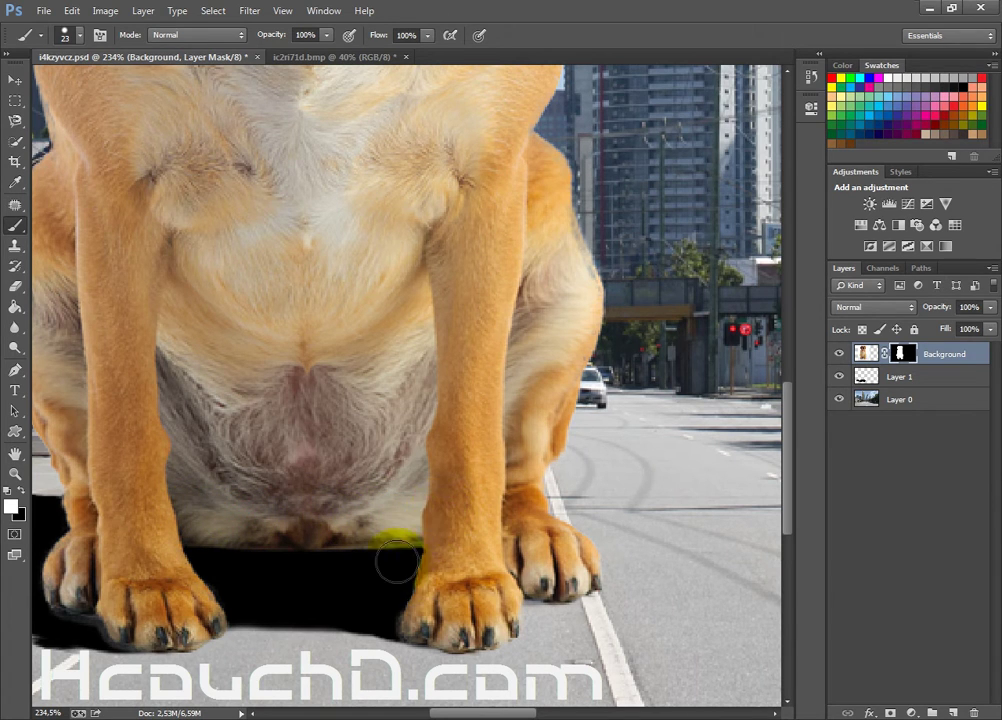
scroll(342, 569, down, 3)
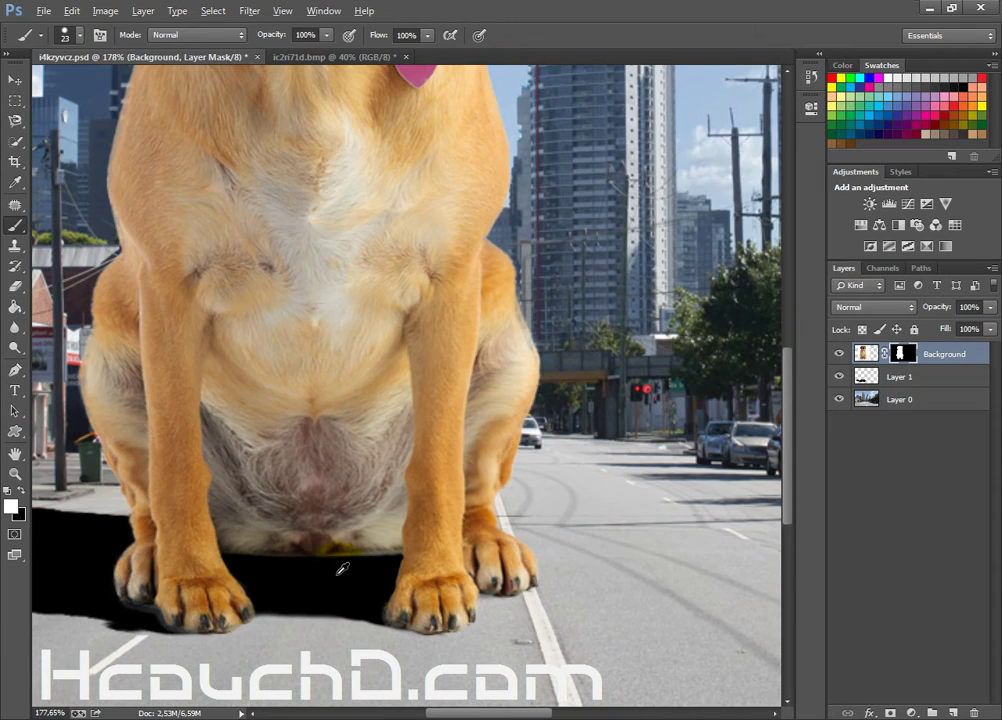
scroll(333, 560, down, 1)
scroll(324, 540, down, 1)
scroll(324, 540, down, 1)
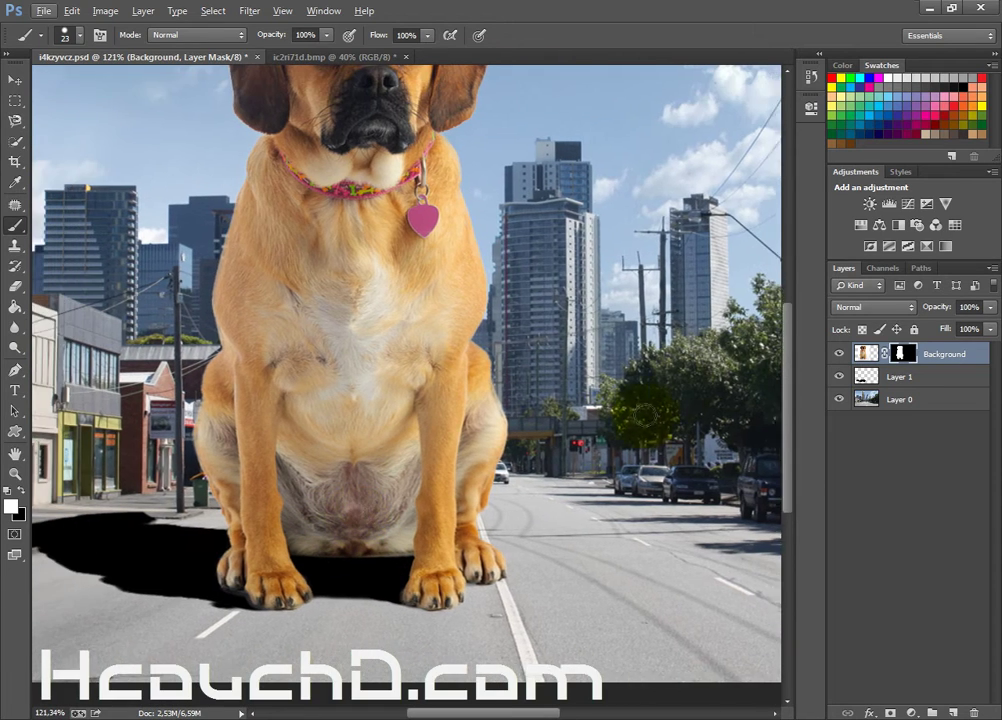
click(900, 380)
Step: Apply a Gaussian Blur with radius 3 to the shadow layer
click(249, 10)
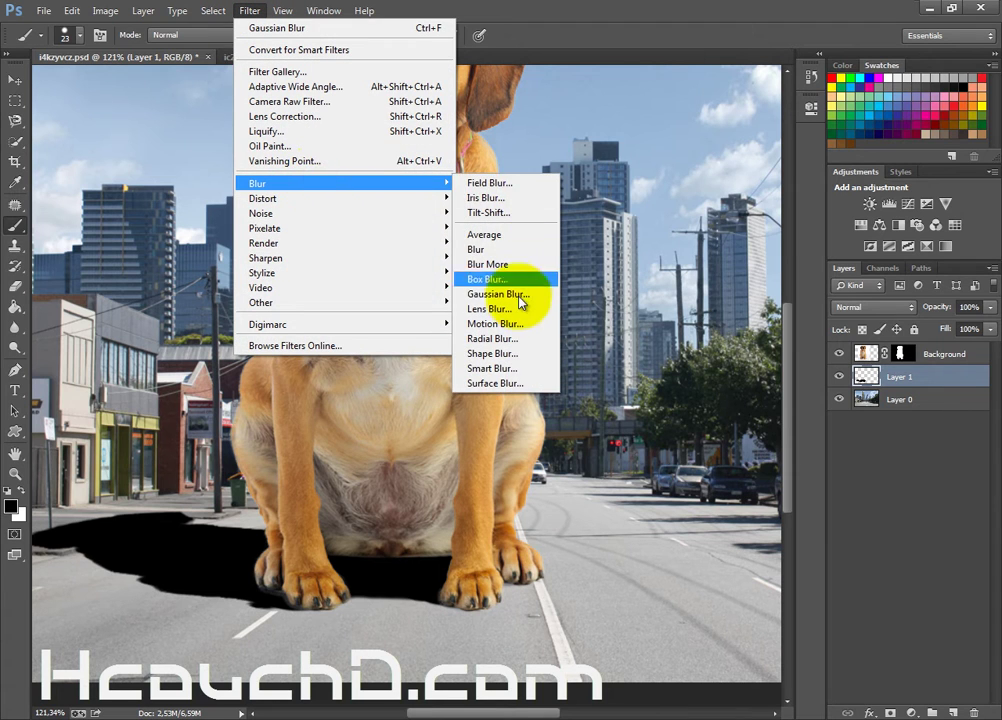
click(512, 296)
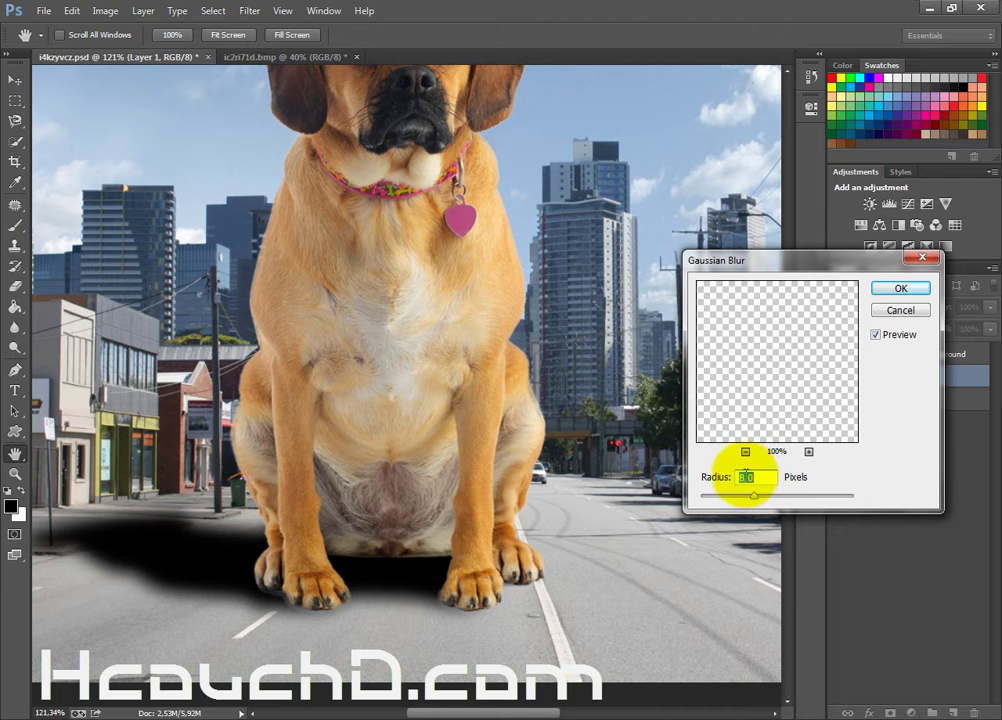
text(3)
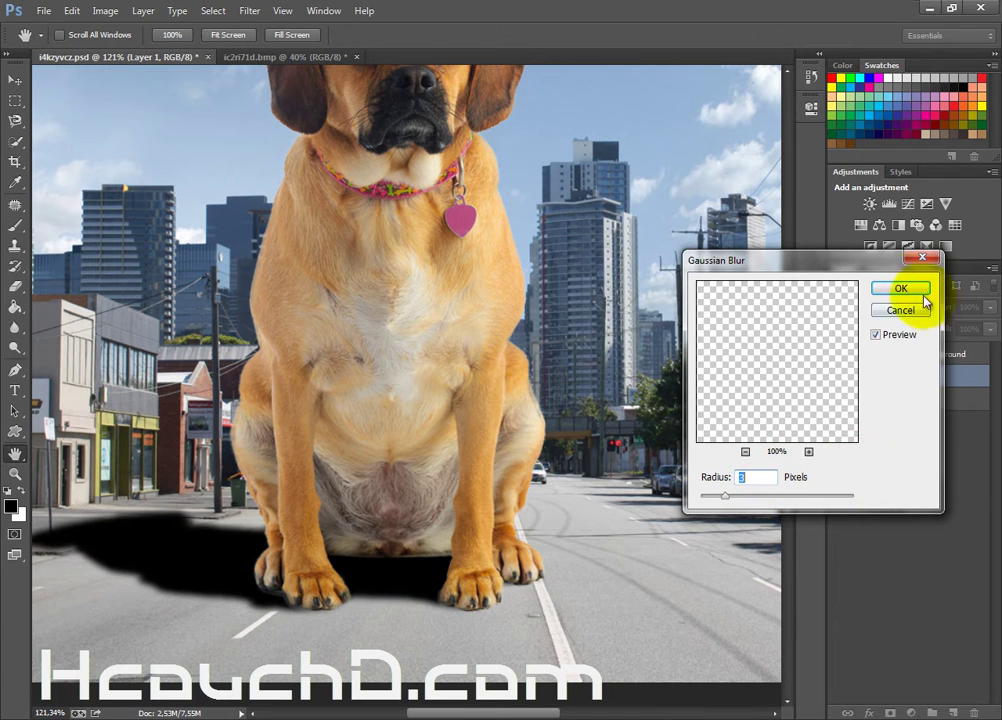
click(923, 298)
Step: Set the shadow layer's opacity to 60%
key(b)
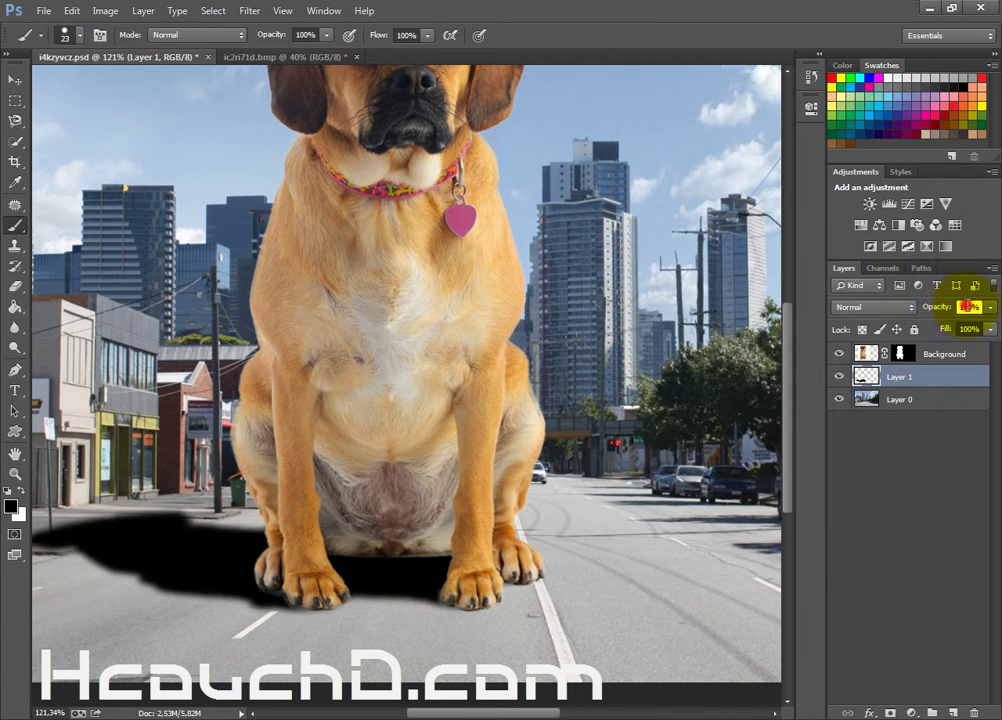
drag(963, 300, 964, 301)
text(30)
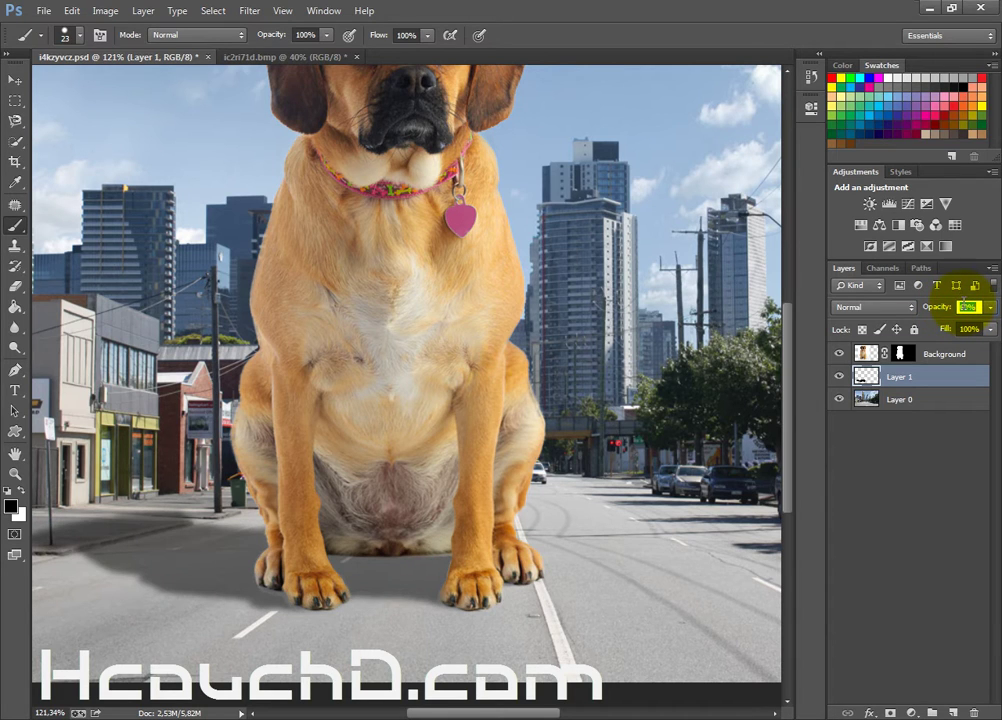
text(60)
key(Return)
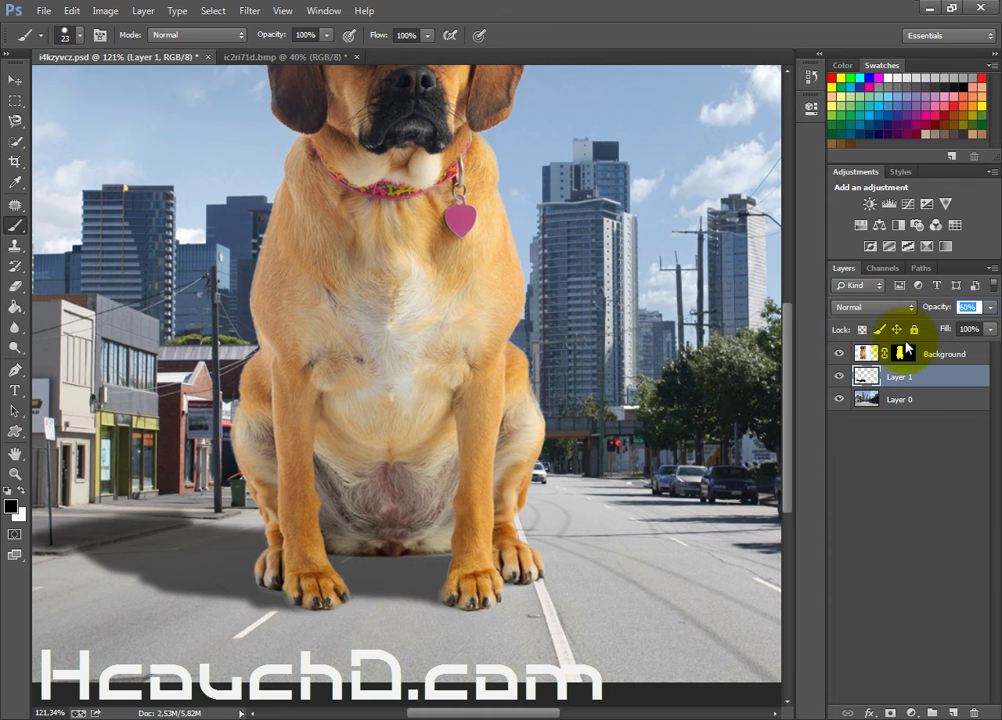
Step: Refine the pug's layer mask along both front paw edges using a 12 px brush
click(903, 354)
scroll(236, 602, up, 2)
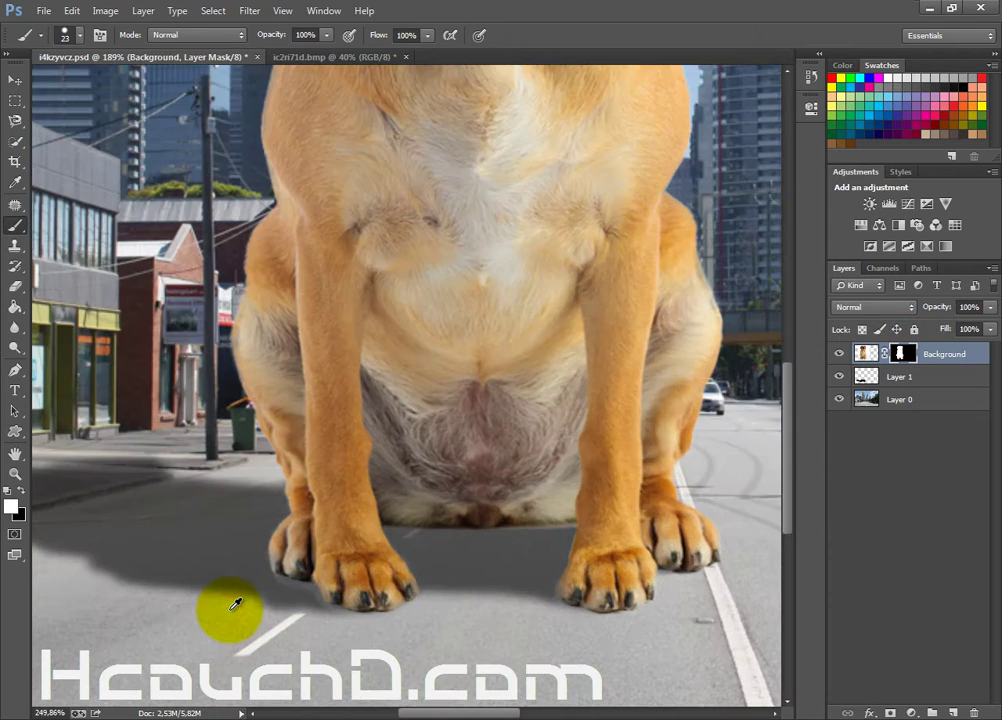
scroll(236, 602, up, 2)
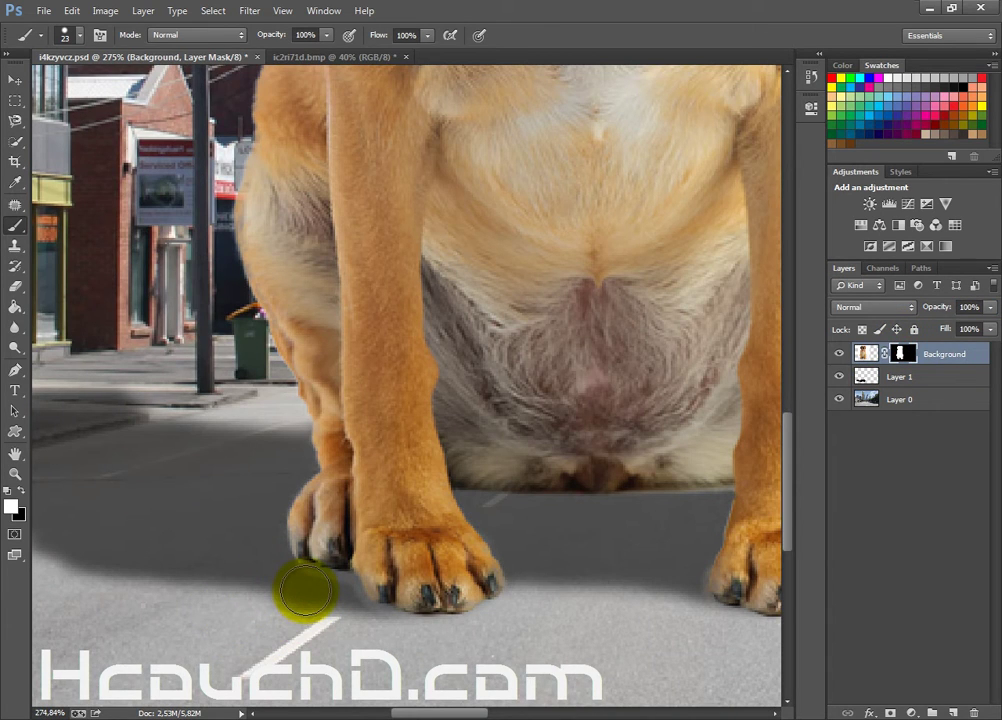
mouse_move(300, 590)
mouse_down()
mouse_move(331, 593)
mouse_move(346, 626)
mouse_move(405, 648)
mouse_move(380, 633)
mouse_move(397, 640)
mouse_up()
scroll(385, 628, right, 2)
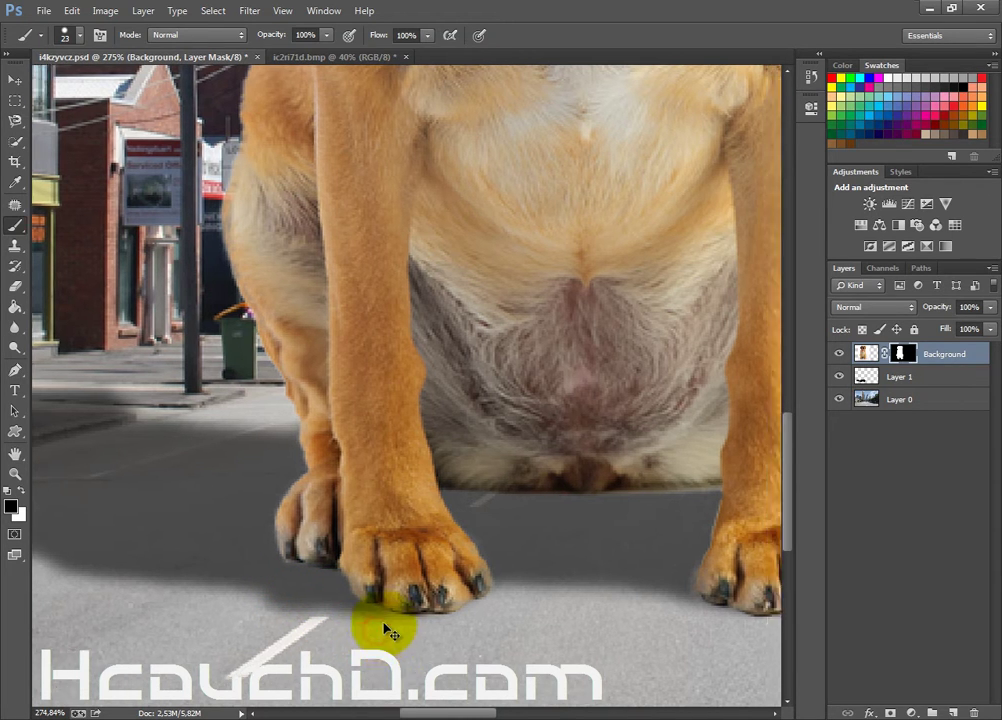
scroll(480, 505, right, 3)
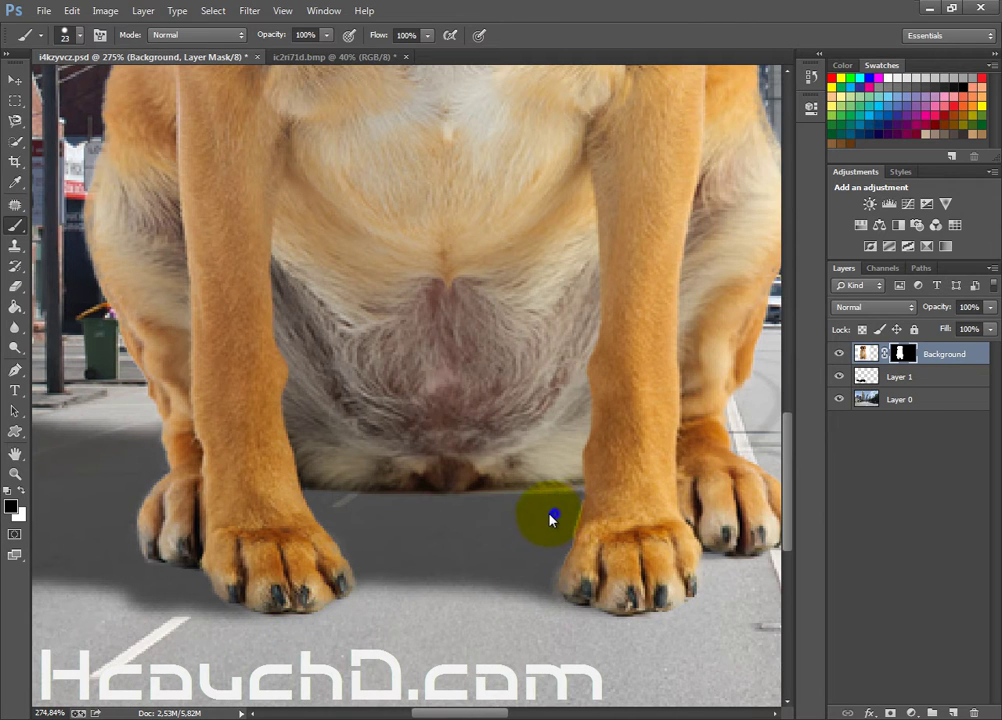
mouse_move(549, 518)
mouse_down()
mouse_move(540, 516)
mouse_move(561, 520)
mouse_move(566, 501)
mouse_move(543, 505)
mouse_move(537, 564)
mouse_move(545, 596)
mouse_move(562, 583)
mouse_up()
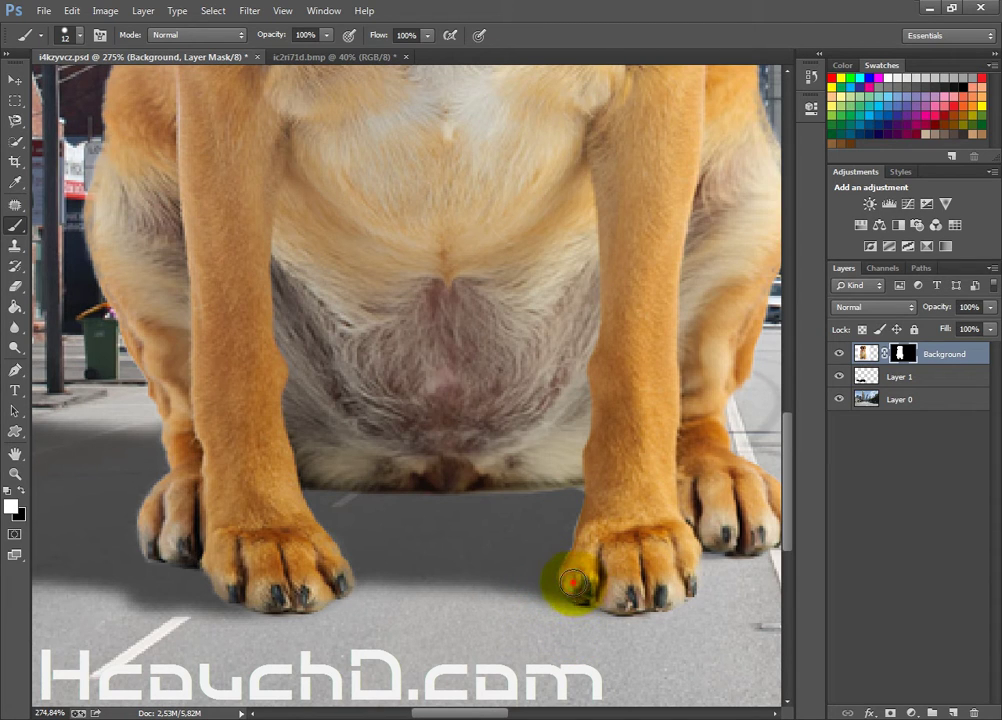
mouse_move(572, 582)
mouse_down()
mouse_move(546, 537)
mouse_move(559, 532)
mouse_move(555, 512)
mouse_move(553, 540)
mouse_up()
Step: Paint white on the mask to restore the dog's leg edge, then select shadow Layer 1
scroll(556, 537, down, 2)
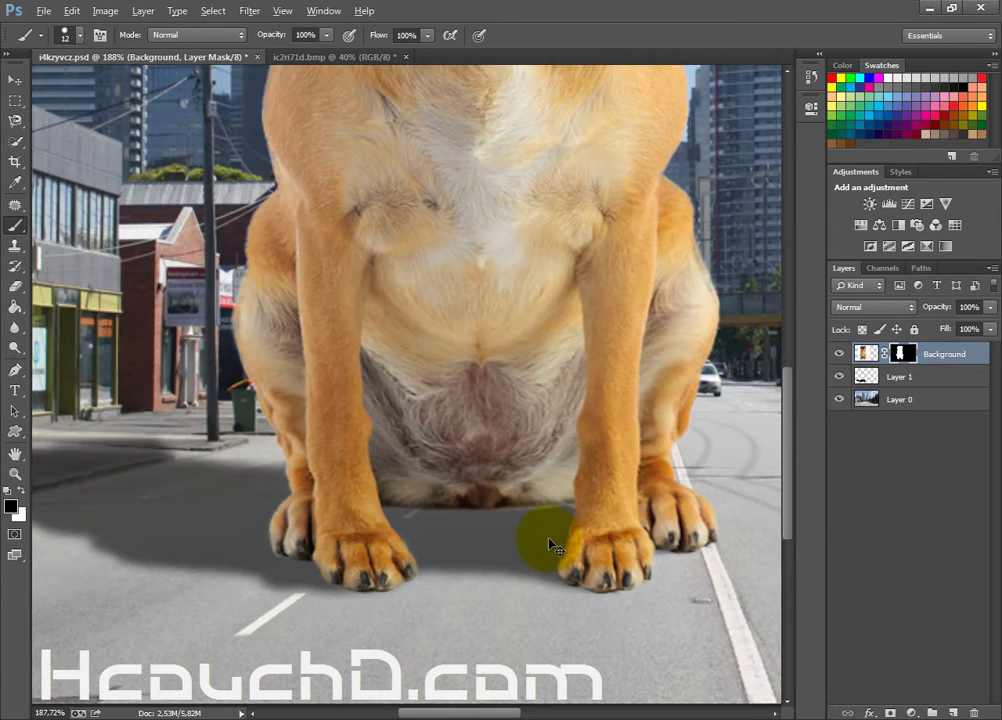
scroll(548, 537, right, 1)
scroll(180, 545, left, 1)
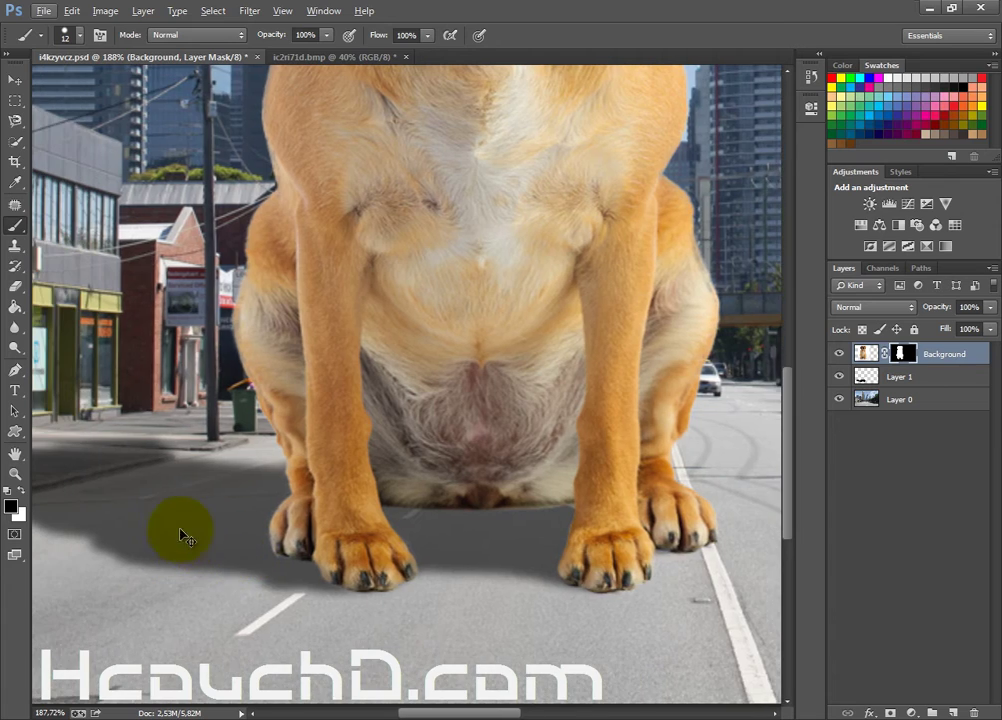
scroll(190, 510, up, 2)
scroll(201, 487, up, 1)
key(x)
mouse_move(380, 408)
mouse_down()
mouse_move(386, 438)
mouse_move(378, 400)
mouse_up()
scroll(345, 370, down, 3)
scroll(340, 368, up, 1)
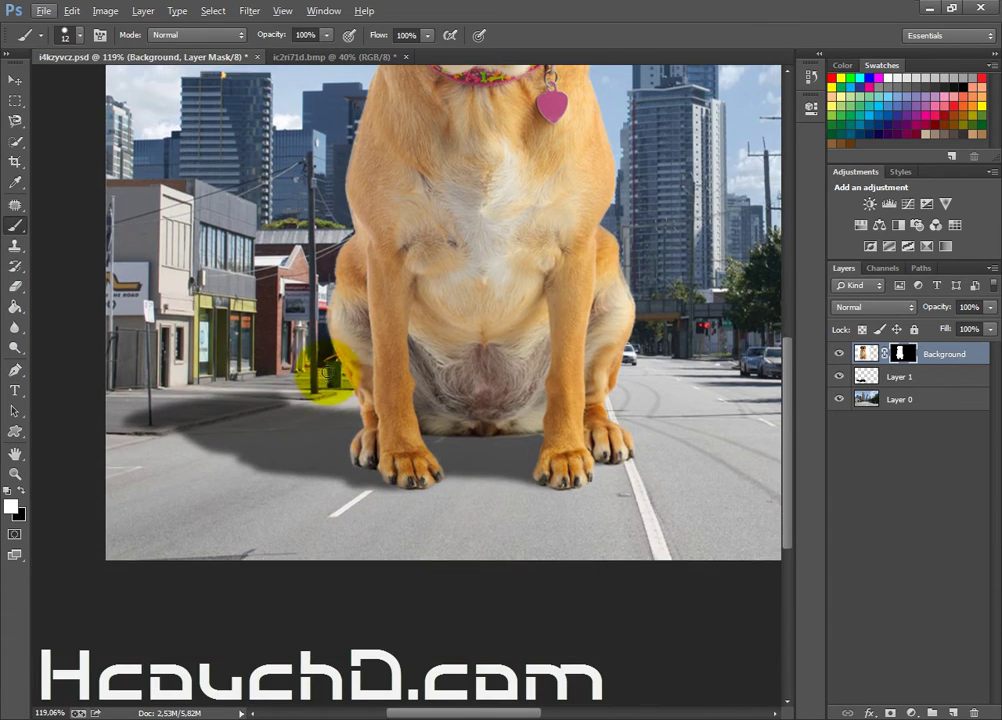
scroll(335, 370, up, 1)
scroll(330, 370, down, 1)
scroll(322, 372, down, 1)
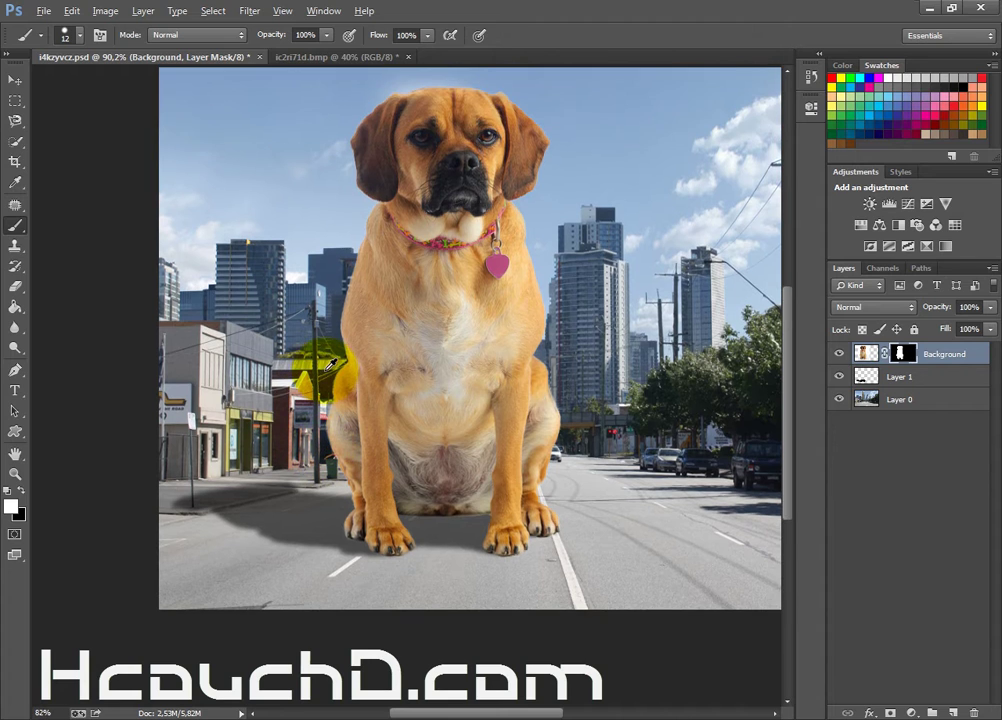
scroll(330, 363, down, 1)
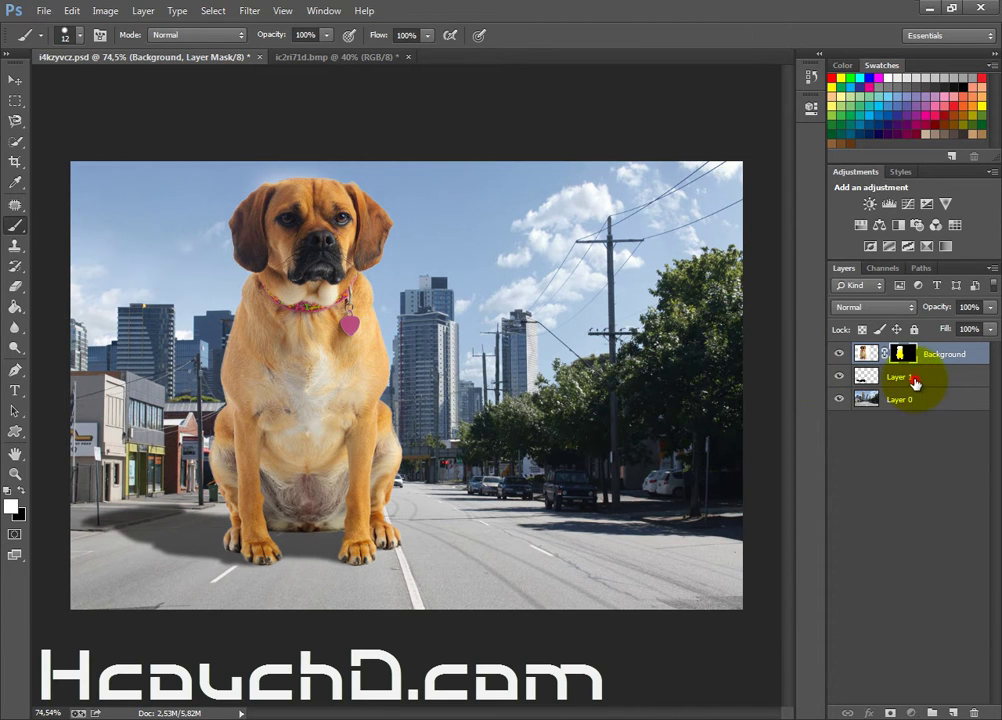
click(914, 379)
Step: Add a new empty layer and set the brush to about 44 px with 80% hardness
click(955, 712)
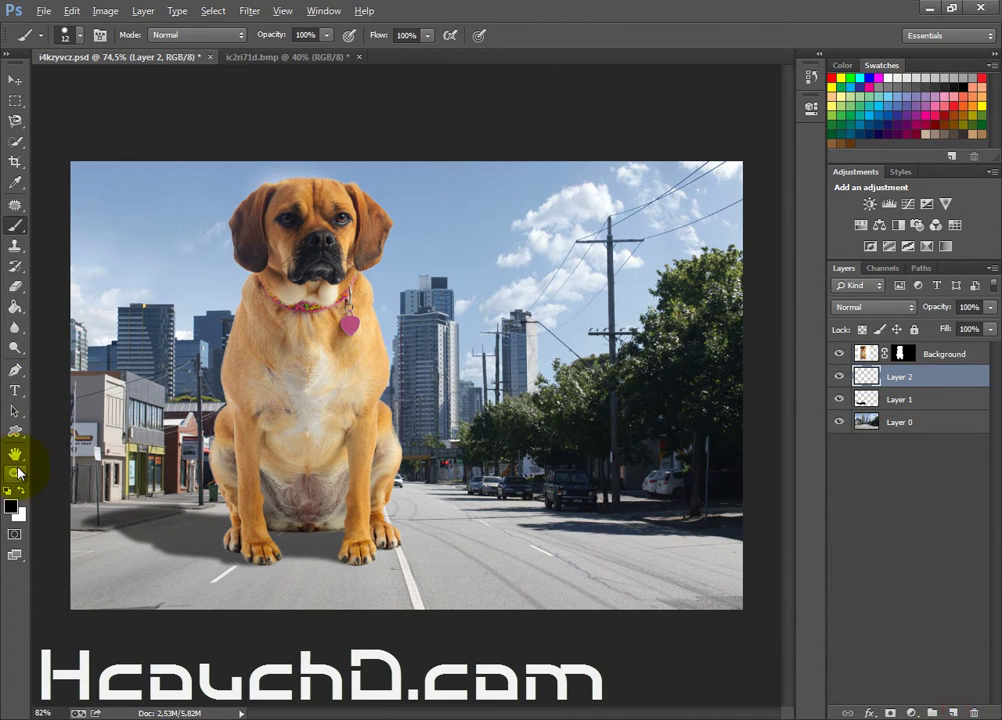
scroll(45, 505, up, 2)
scroll(292, 458, up, 2)
drag(292, 458, 403, 458)
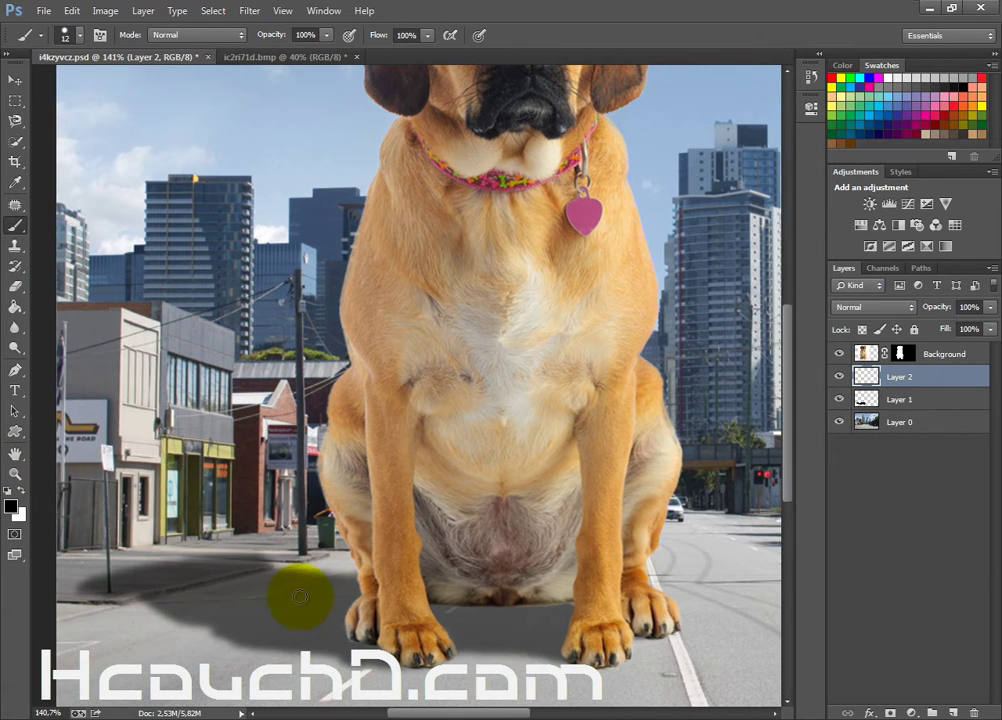
alt+right_click(430, 580)
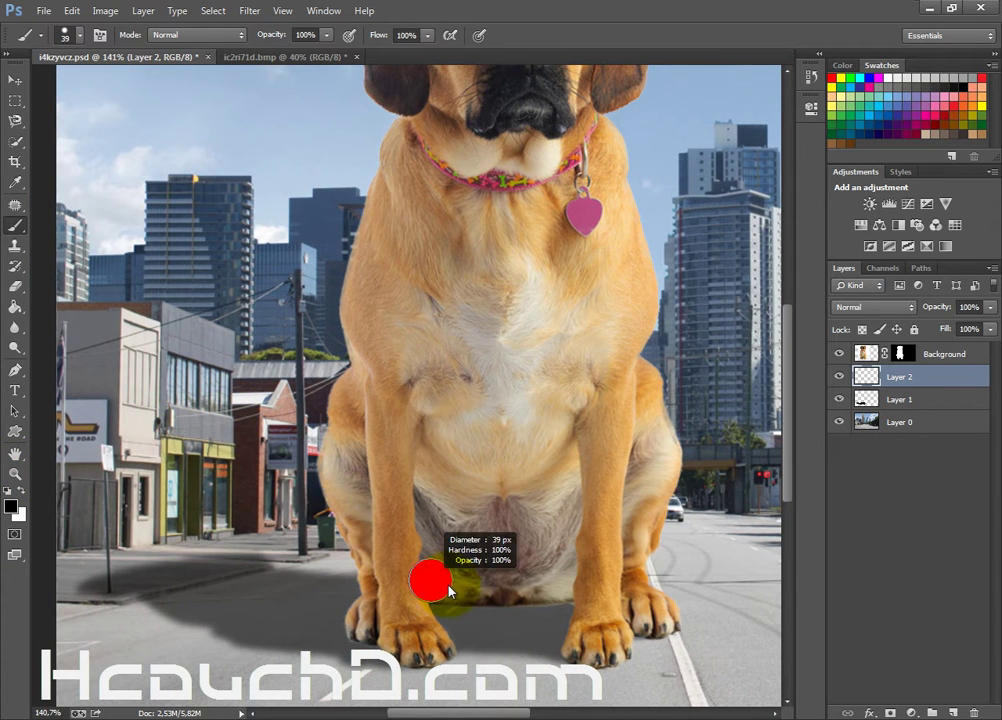
right_click(505, 560)
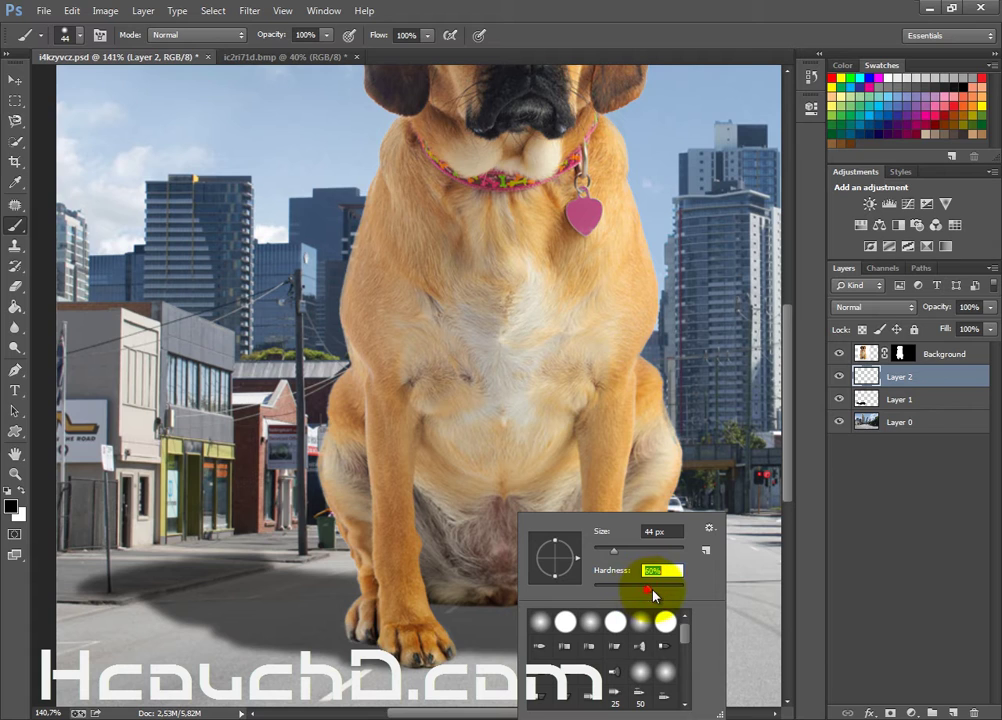
drag(670, 596, 665, 588)
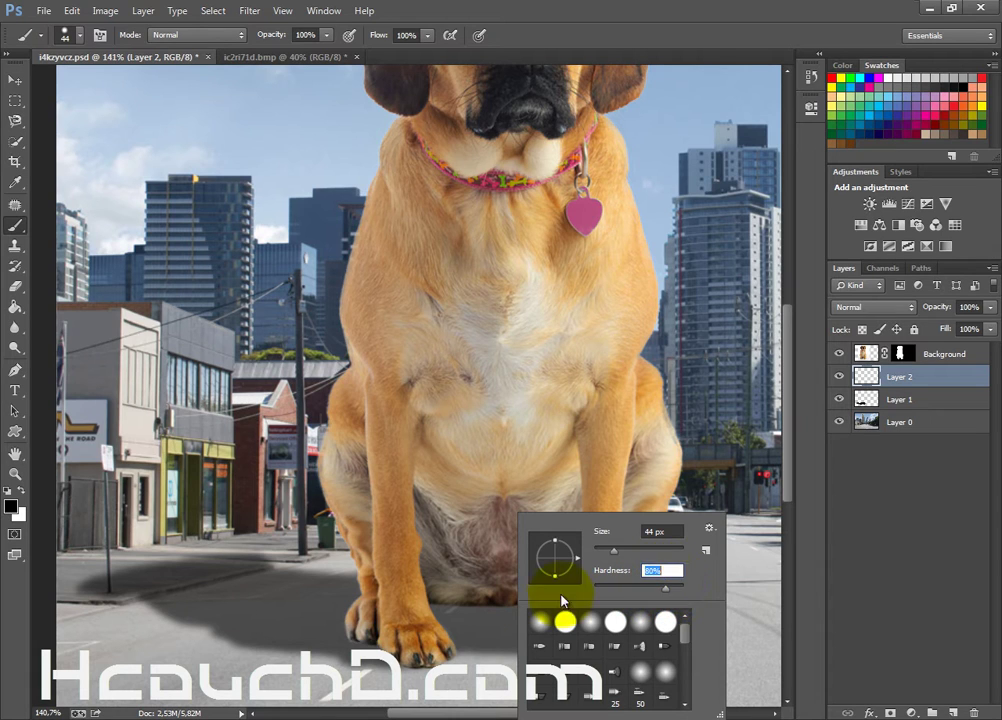
click(413, 588)
Step: Paint a dark shadow under the belly, reapply the last blur twice, and set opacity to 60%
mouse_move(430, 606)
mouse_down()
mouse_move(560, 598)
mouse_move(420, 588)
mouse_move(564, 590)
mouse_up()
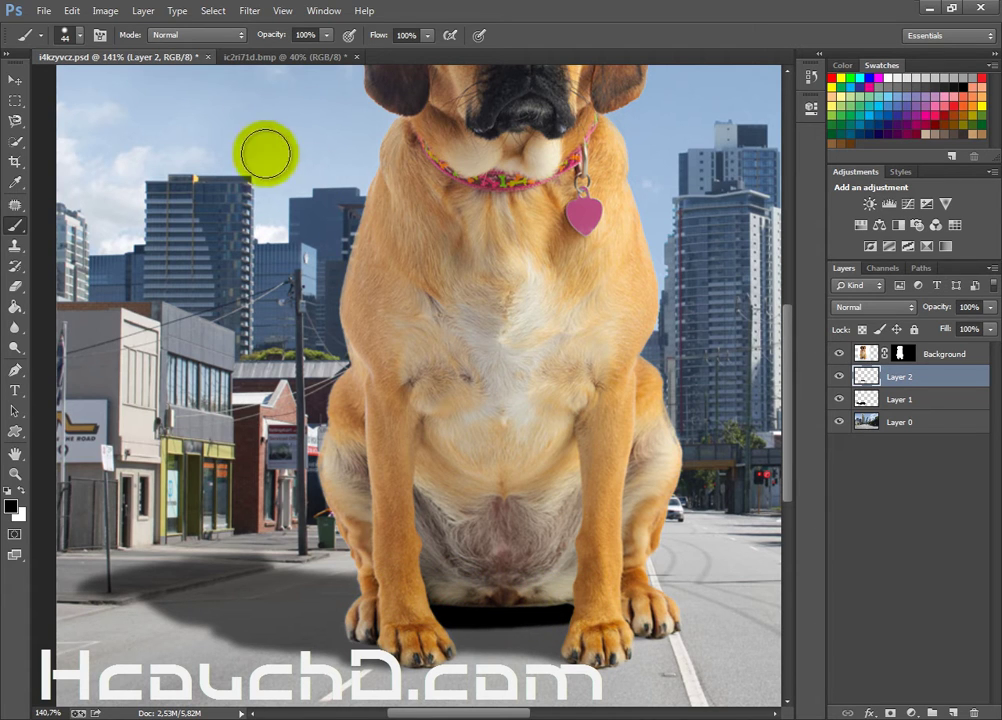
click(250, 11)
click(256, 29)
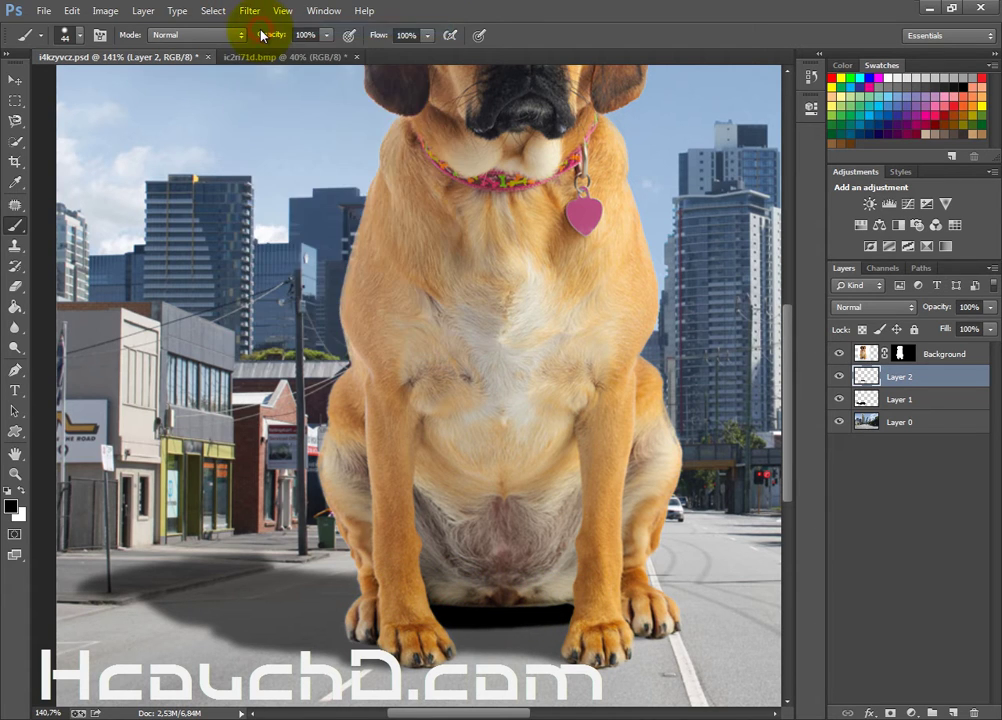
click(249, 11)
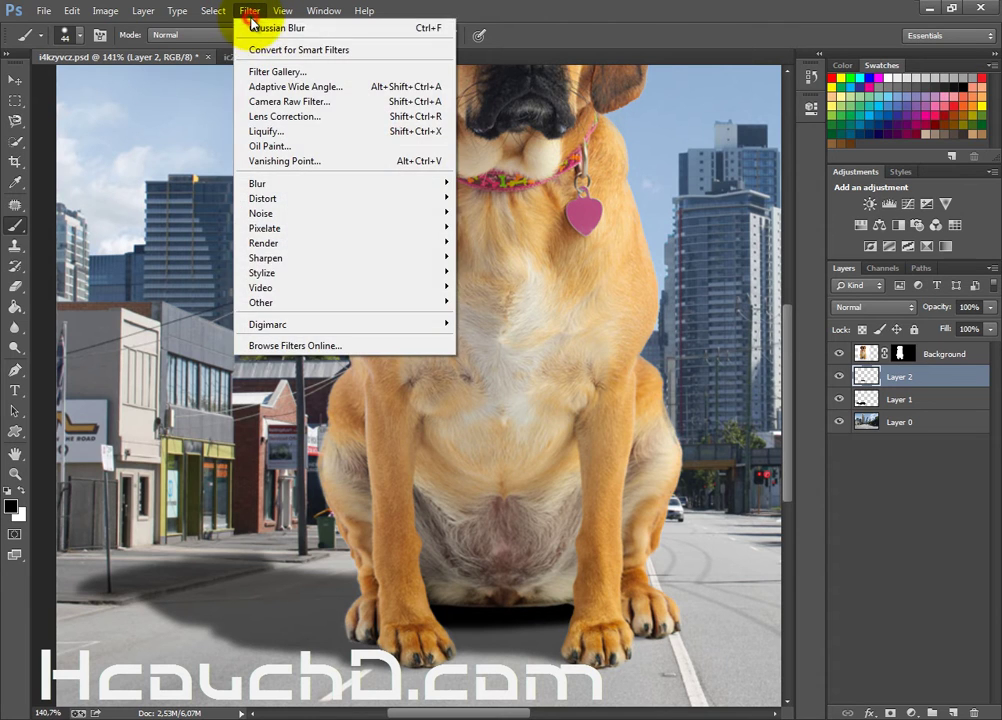
click(255, 27)
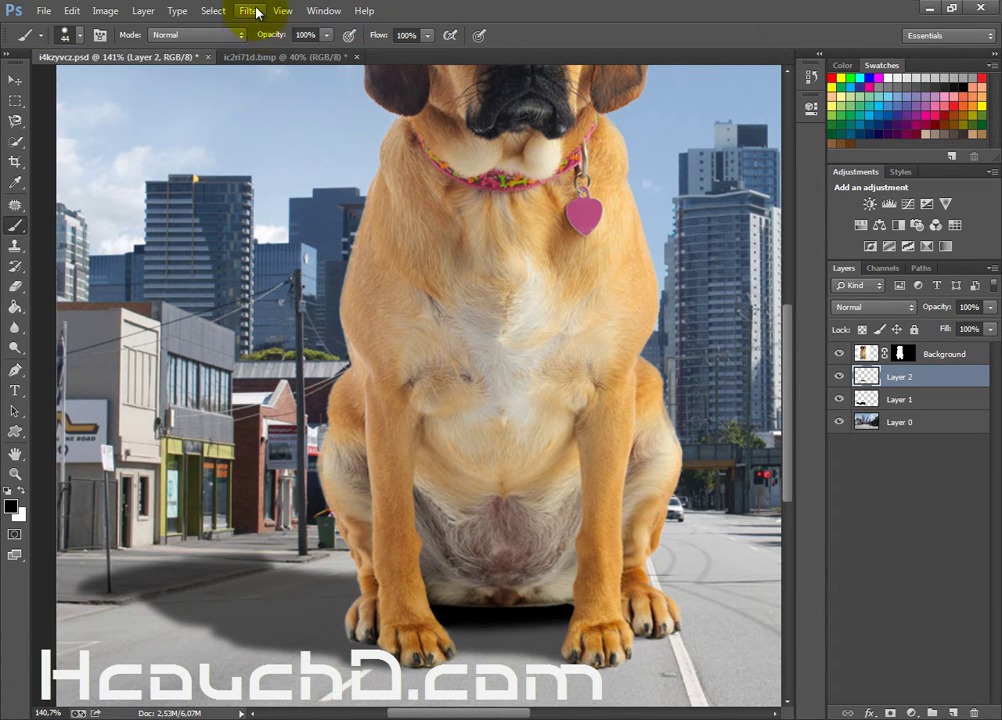
click(256, 12)
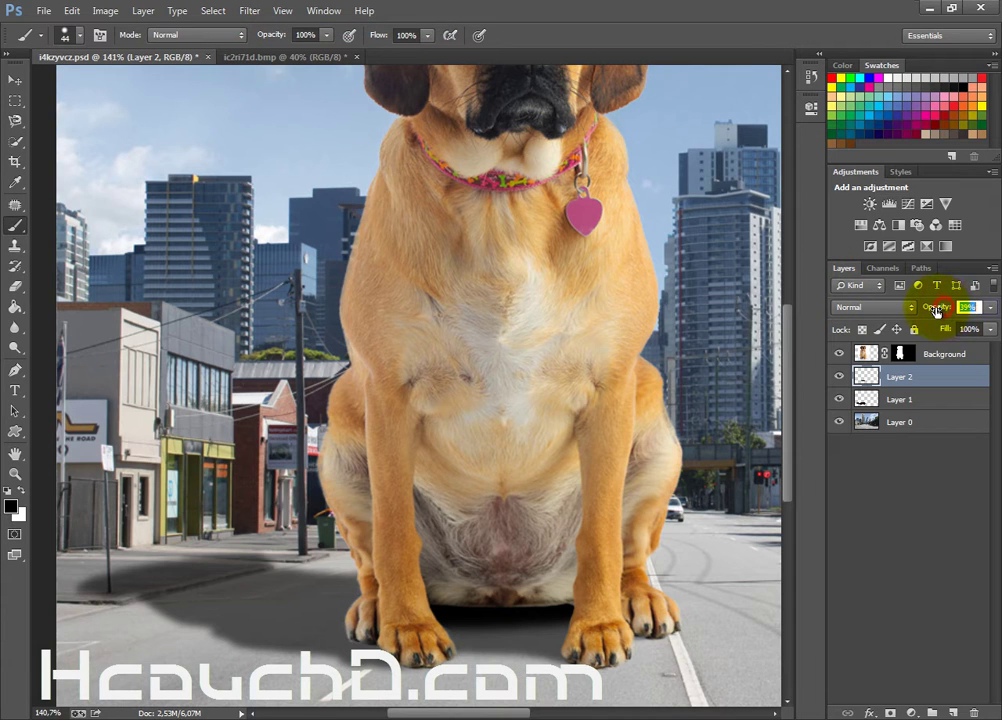
drag(936, 311, 941, 311)
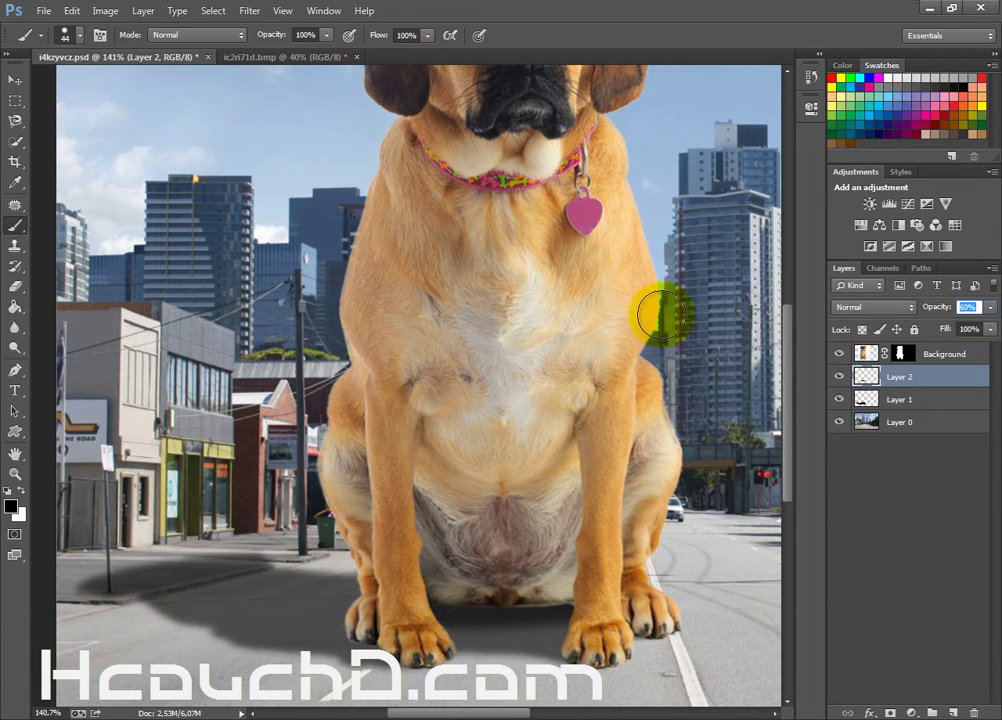
click(14, 80)
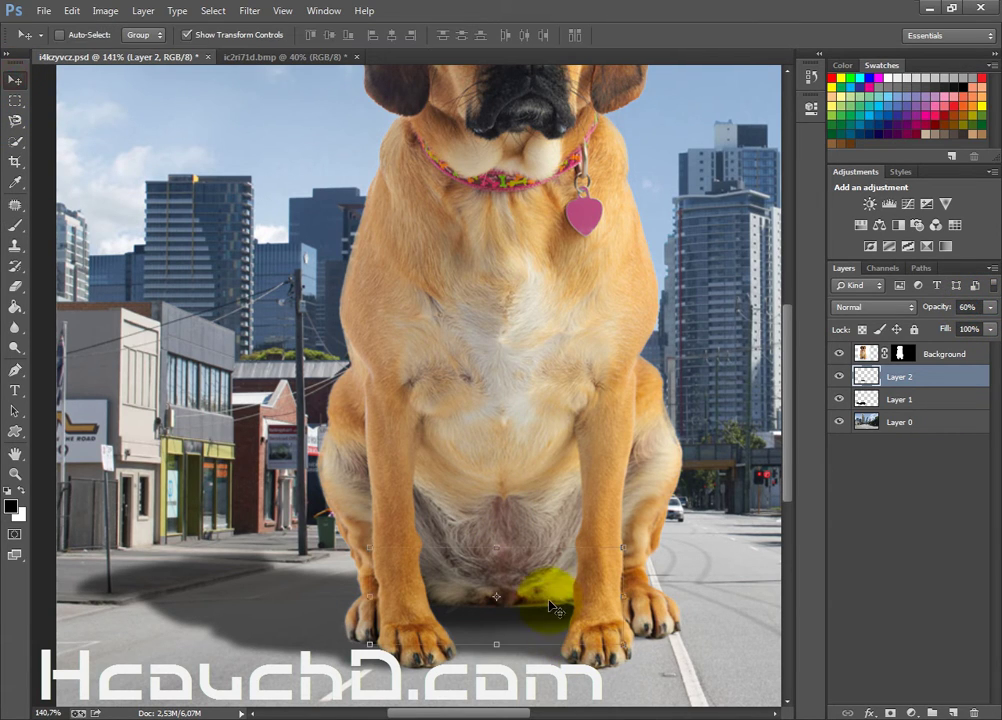
Step: Nudge the contact shadow slightly right and down and set its opacity to 70%
drag(560, 603, 565, 609)
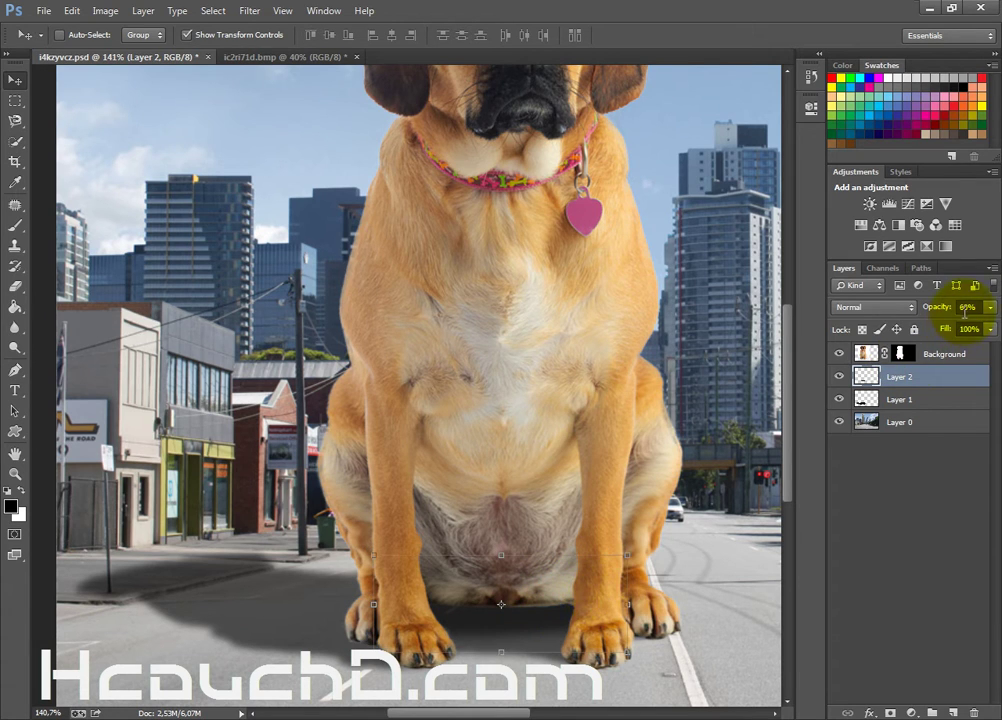
click(967, 307)
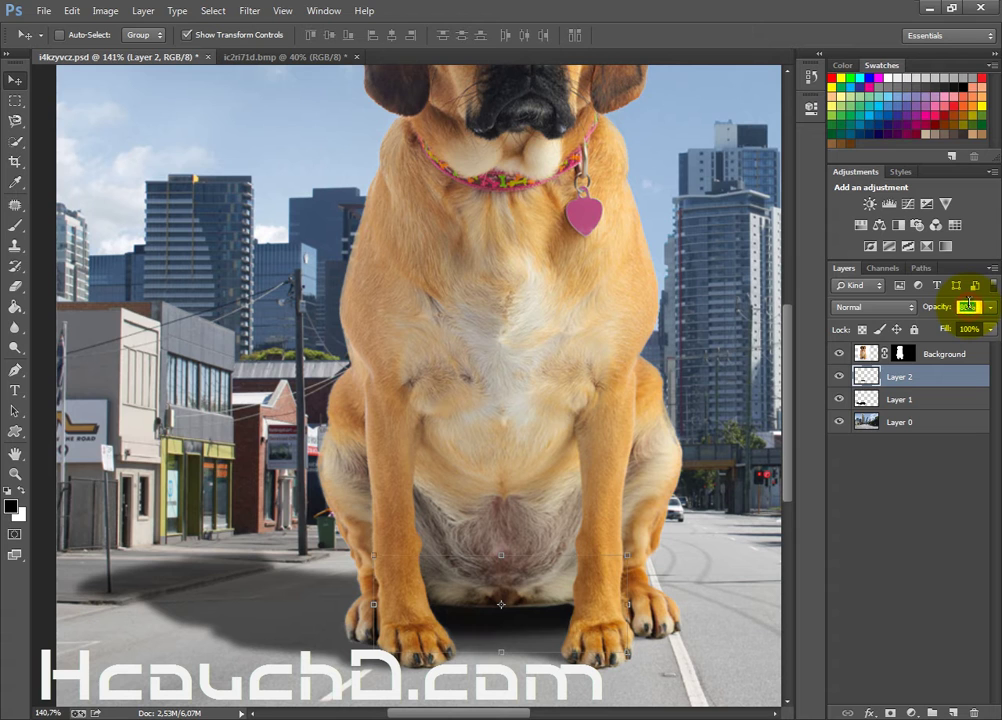
ctrl+click(705, 644)
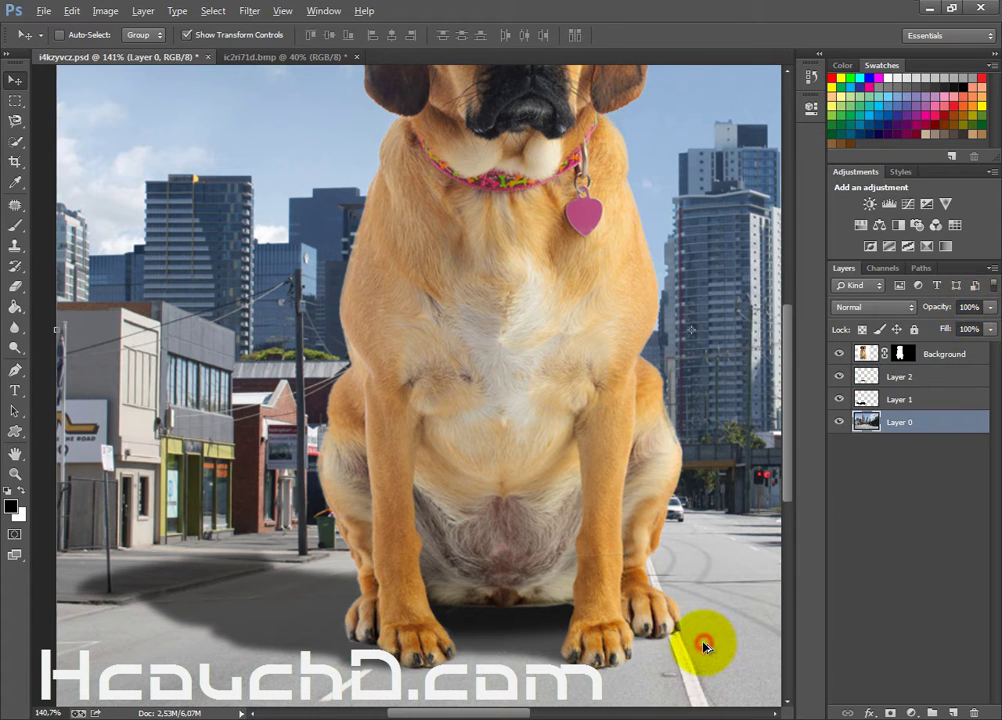
key(ctrl+0)
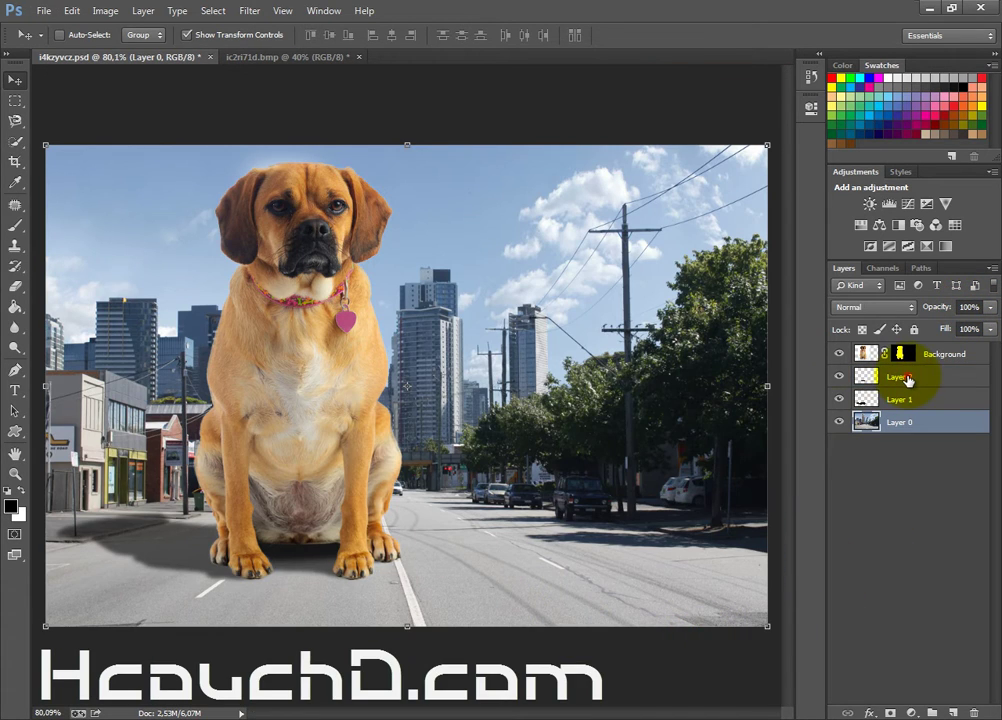
Step: Soften Layer 2's shadow with a roughly 9-pixel Gaussian Blur
click(900, 377)
click(250, 10)
mouse_move(258, 184)
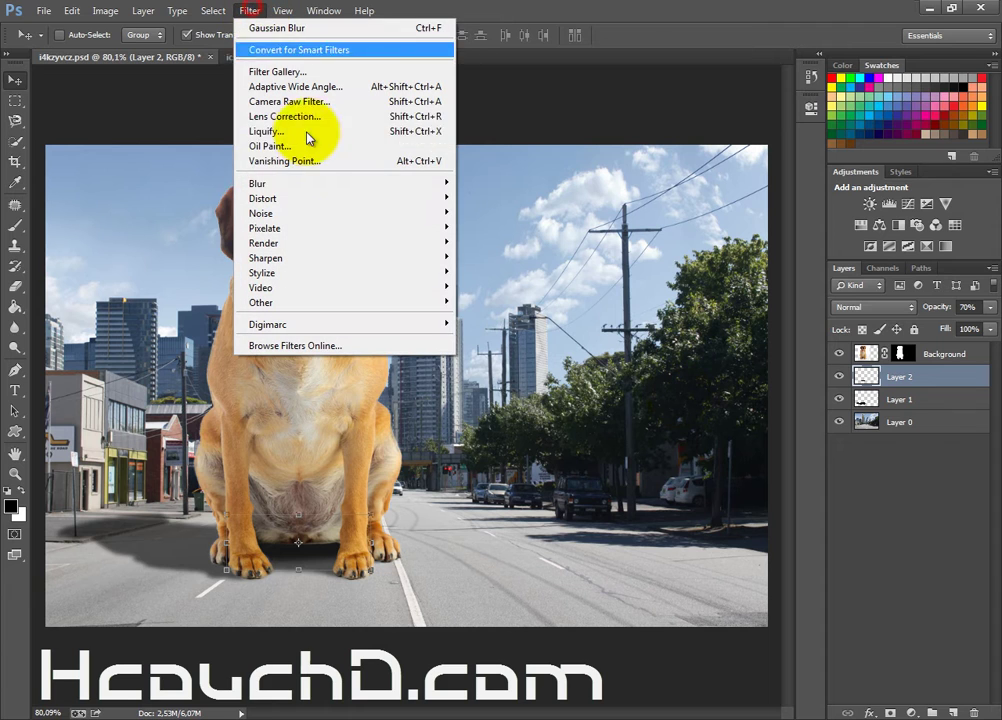
click(330, 183)
click(500, 294)
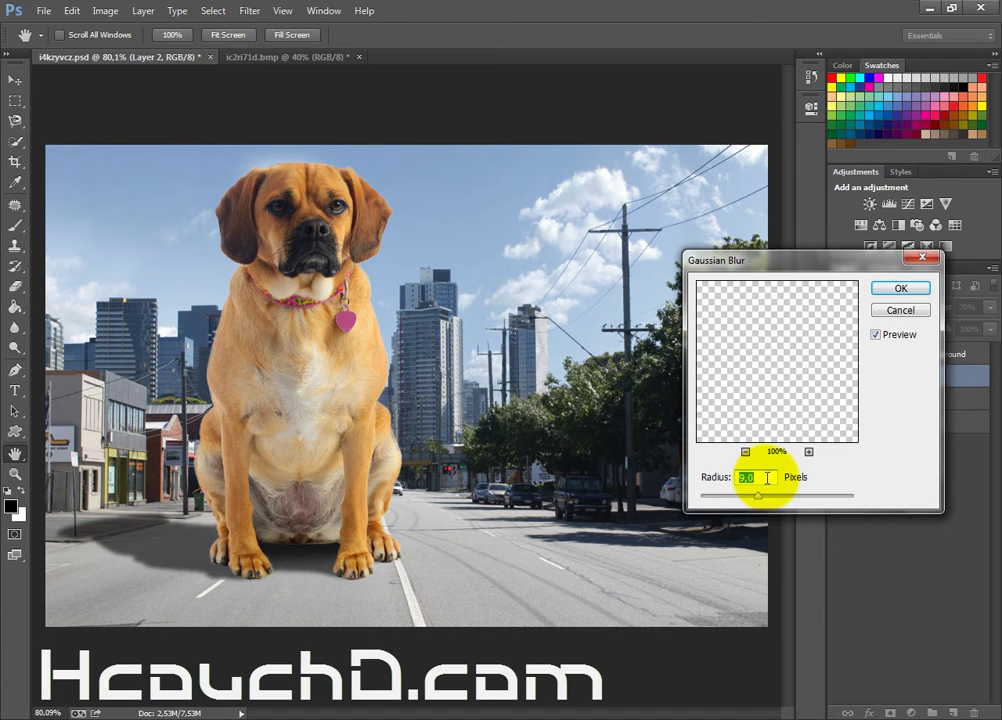
click(910, 289)
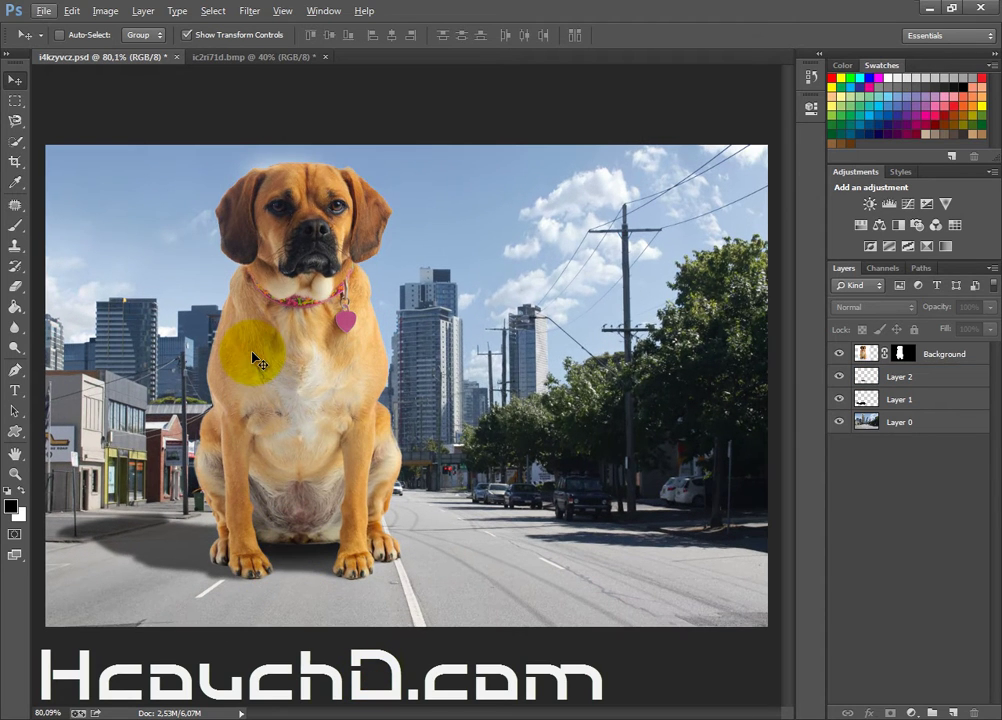
ctrl+click(255, 353)
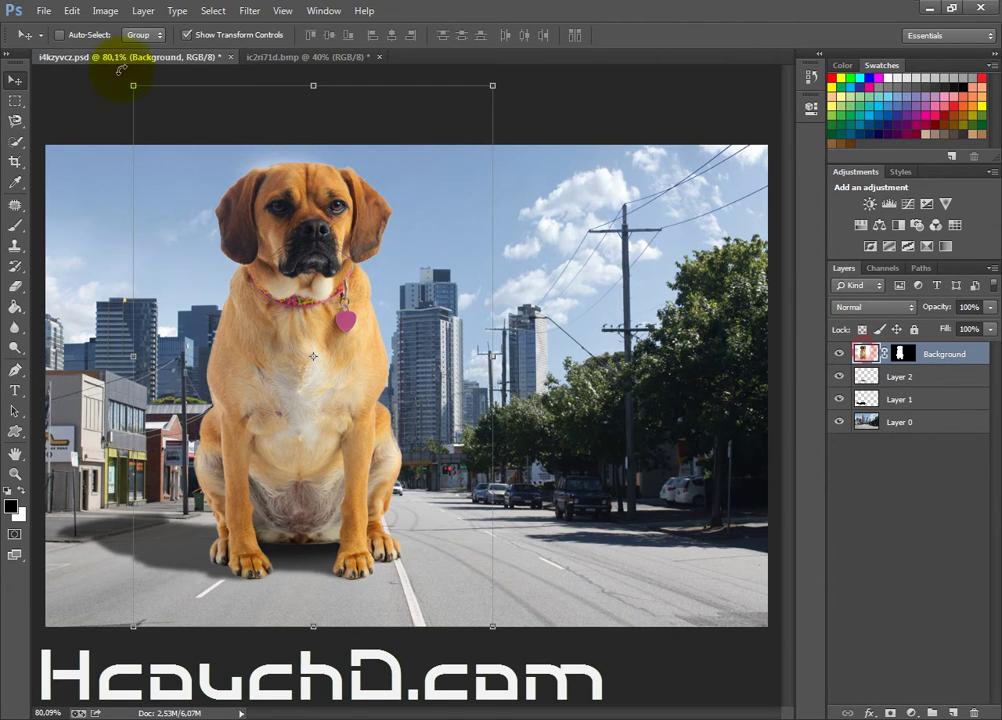
Step: Open Match Color for the dog with the current composition's Layer 0 as source
click(106, 12)
mouse_move(129, 50)
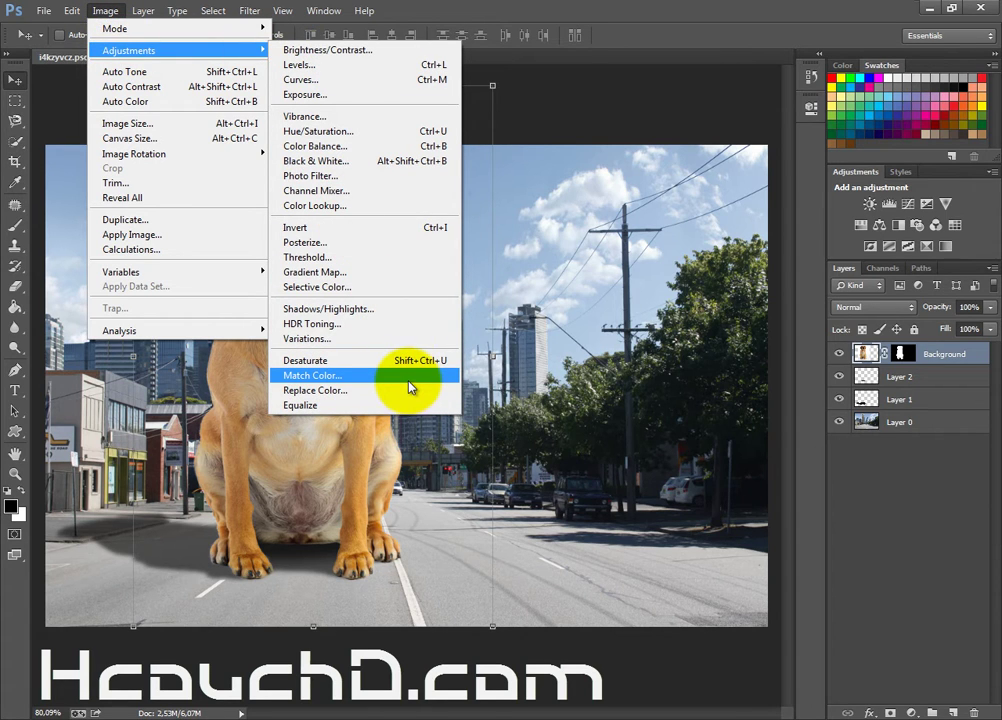
click(409, 386)
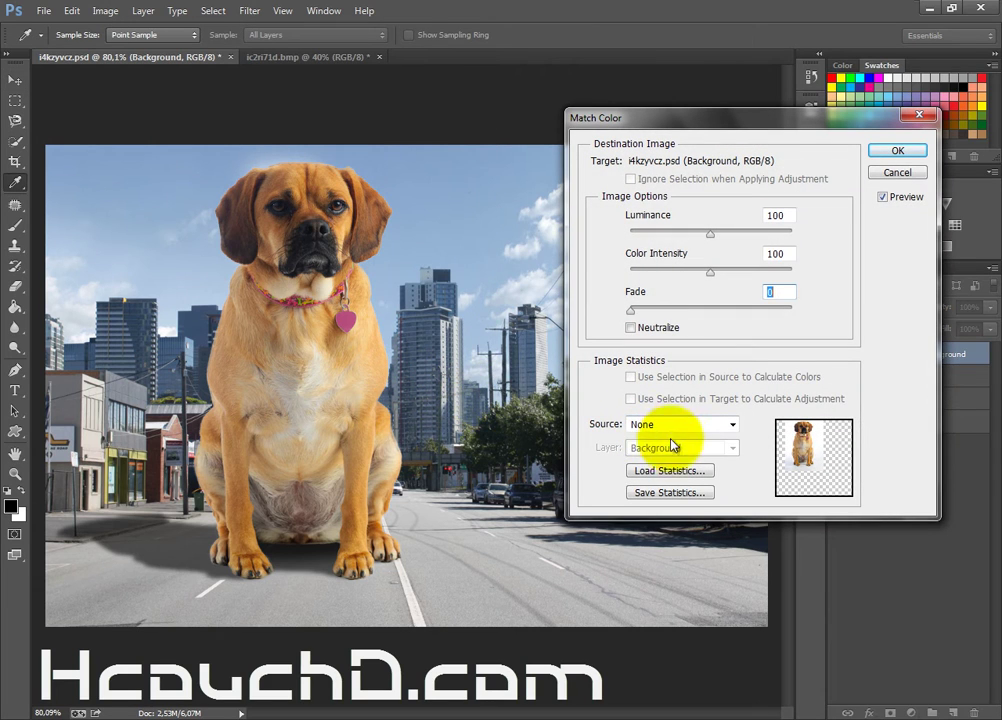
click(676, 425)
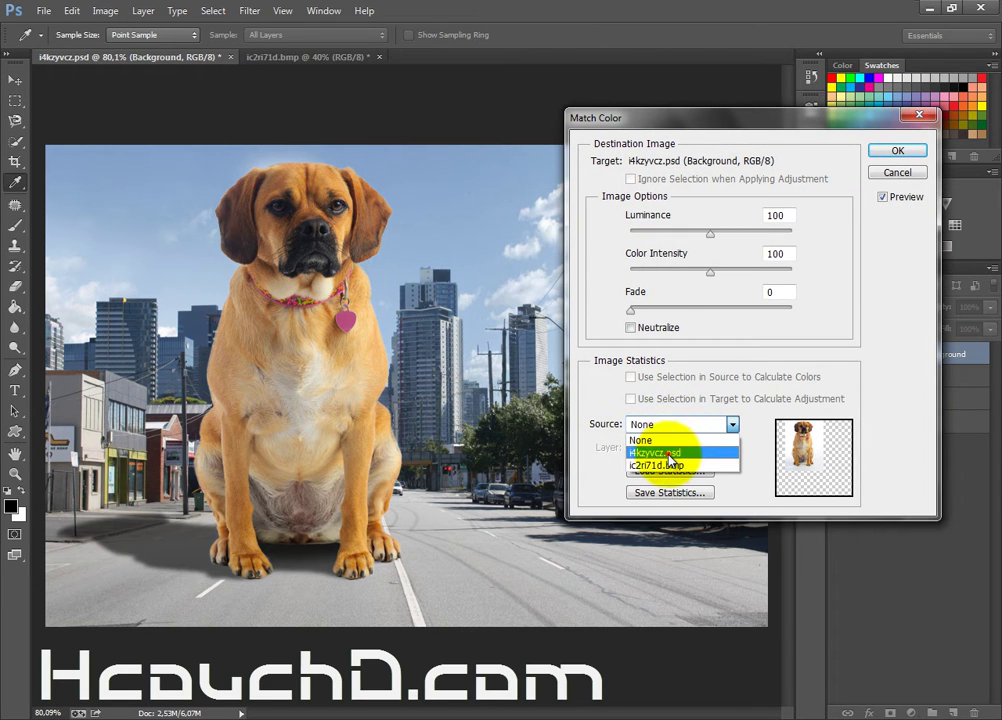
click(662, 453)
click(668, 450)
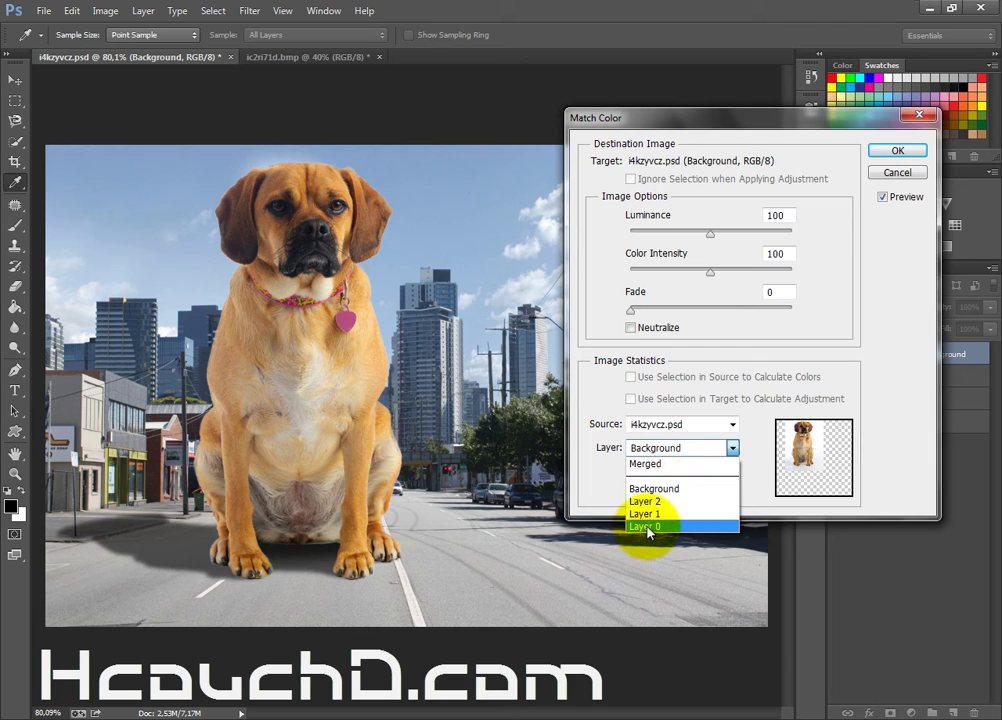
click(646, 527)
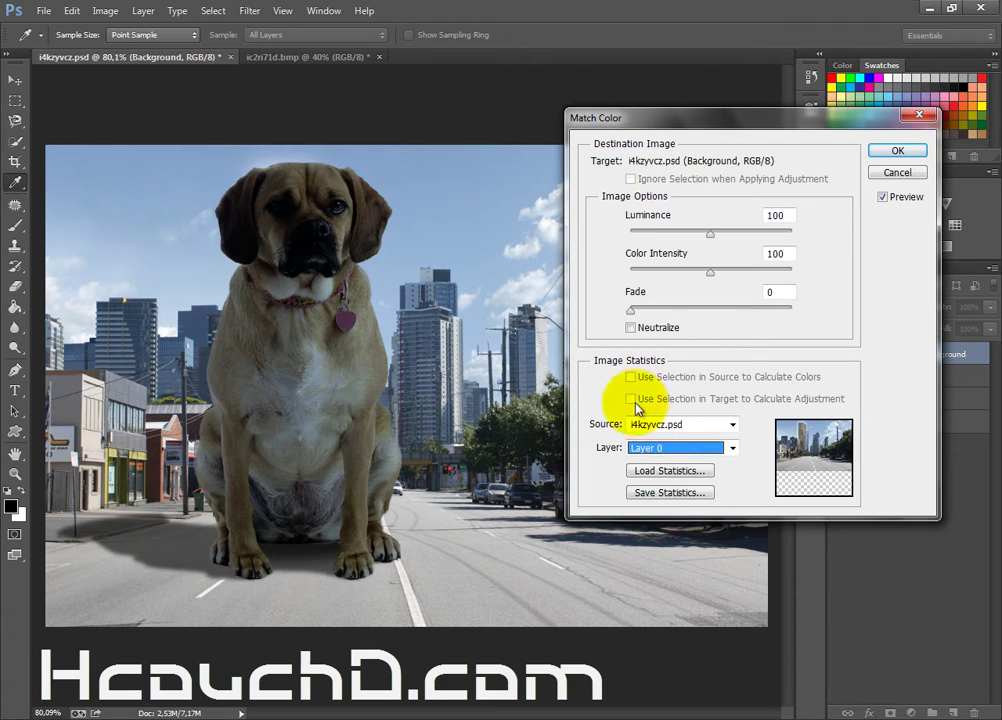
Step: Set Luminance 131 and Fade 41 with Neutralize on, compare the preview, and apply
click(663, 333)
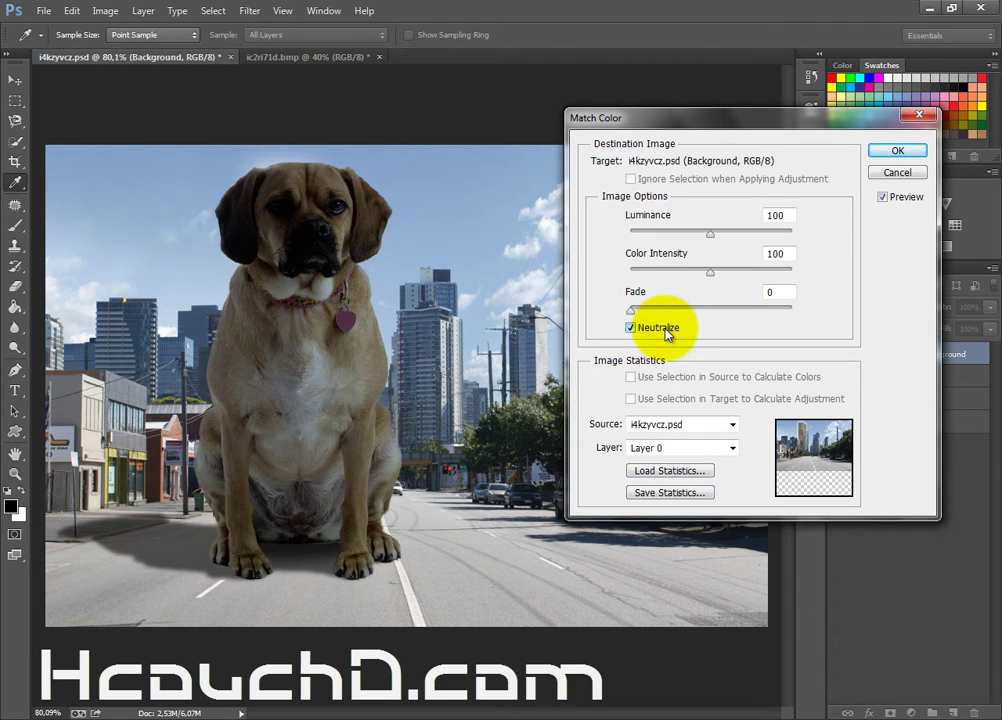
click(689, 309)
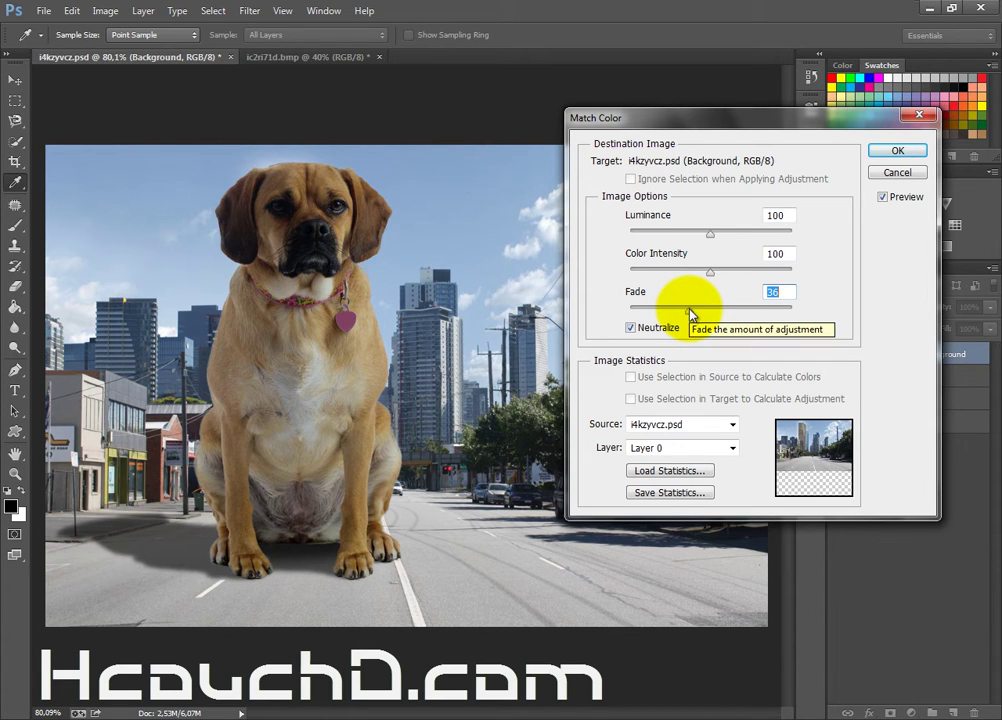
drag(710, 233, 737, 240)
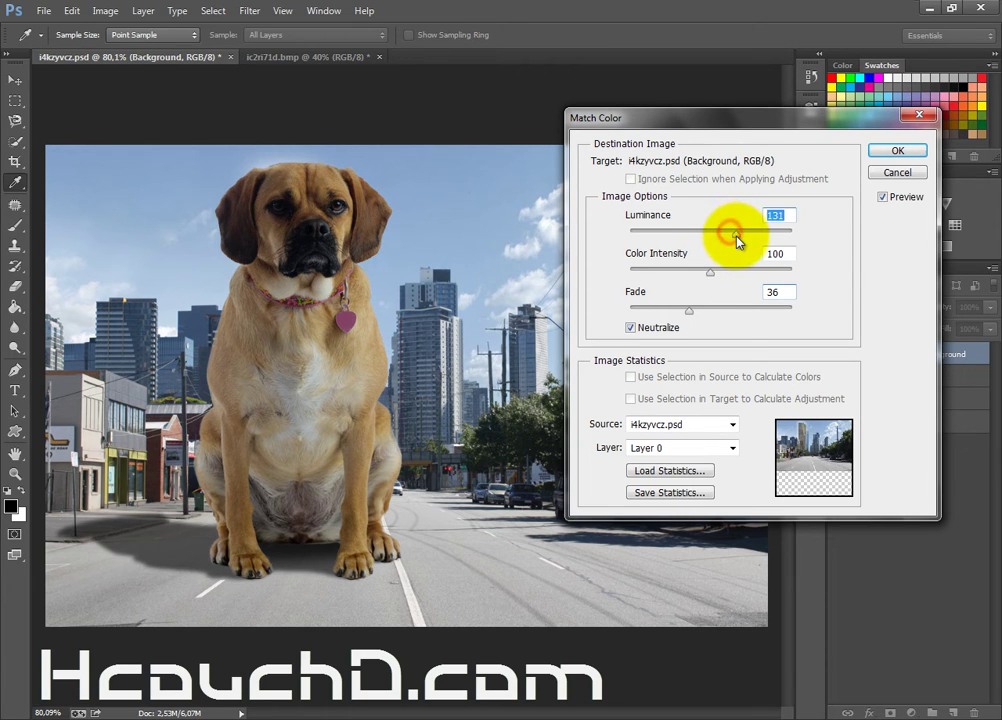
drag(690, 310, 698, 316)
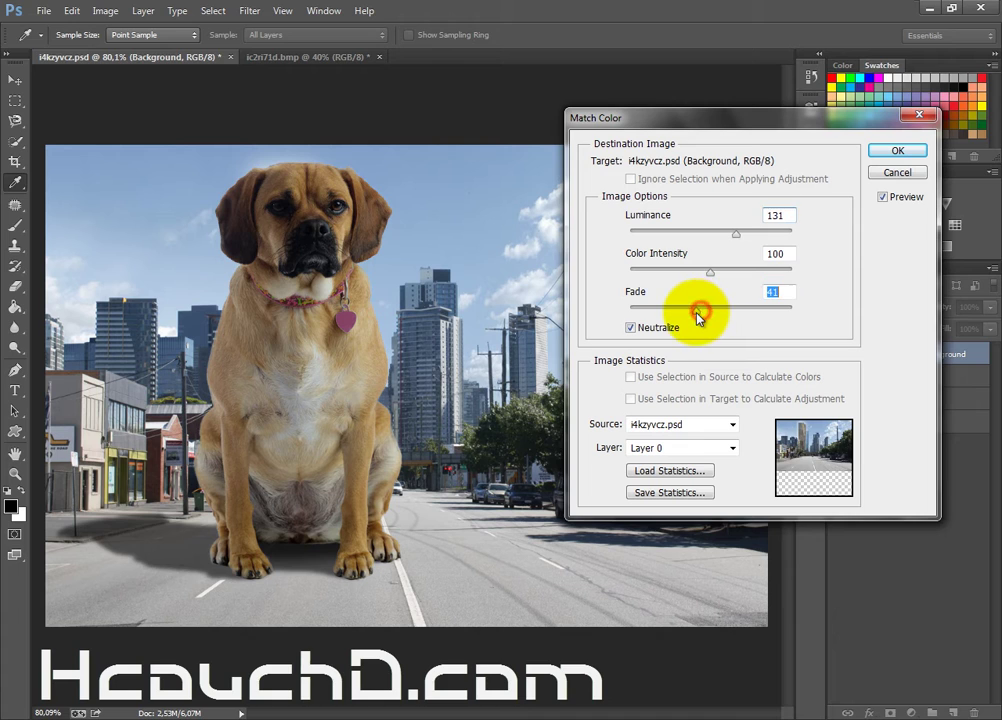
click(886, 199)
click(884, 198)
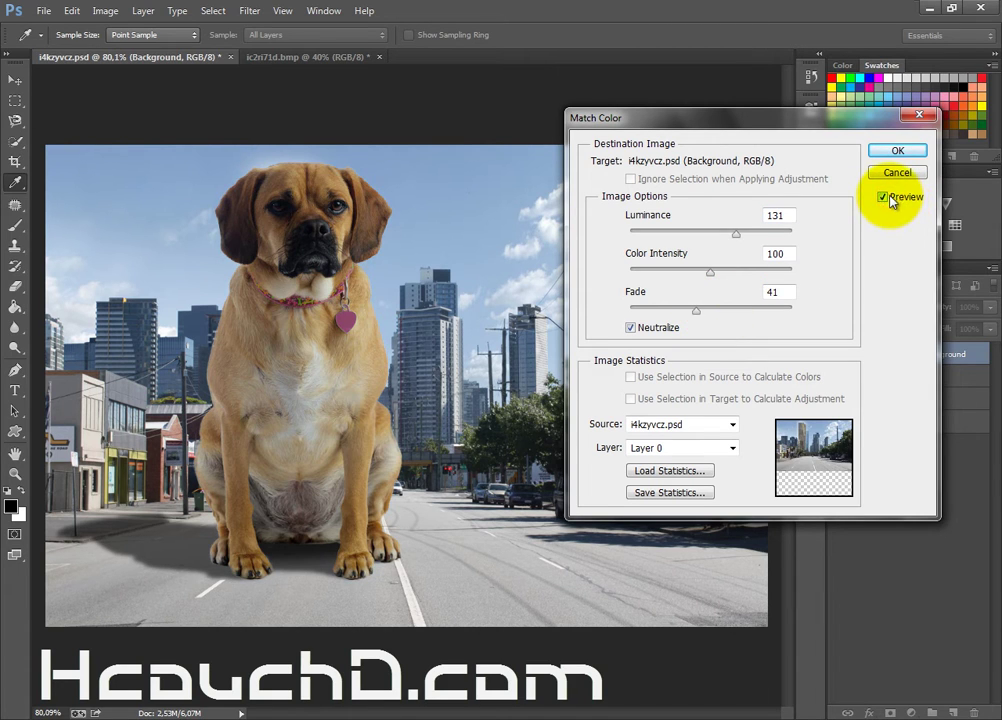
click(897, 151)
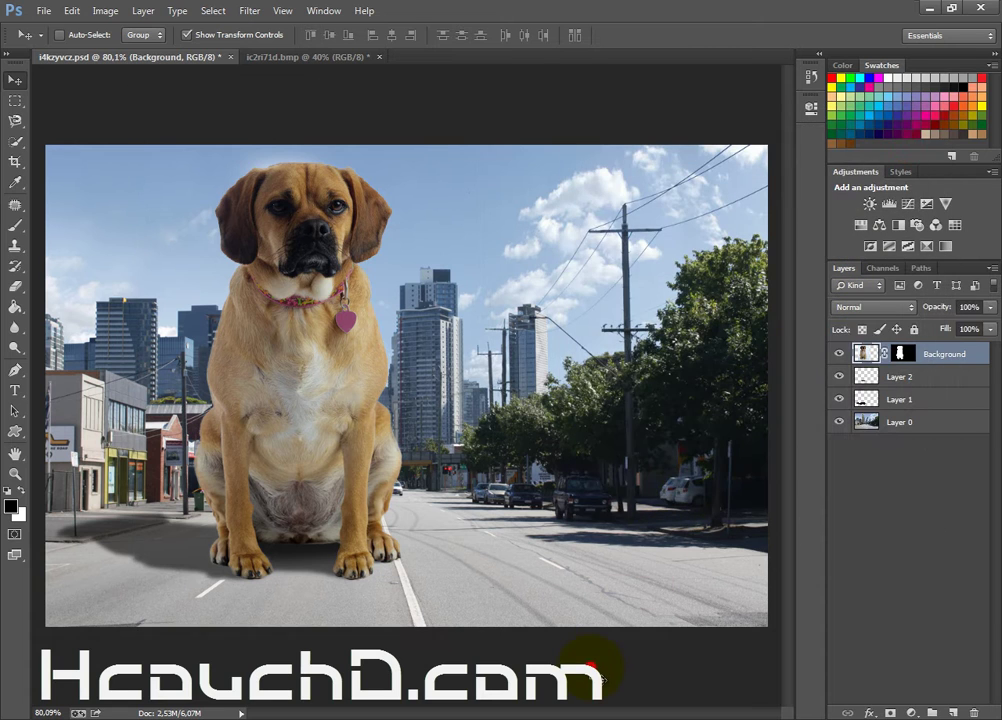
click(592, 668)
Step: Add a layer mask to shadow Layer 1 and reposition the shadow under the dog
scroll(145, 600, up, 1)
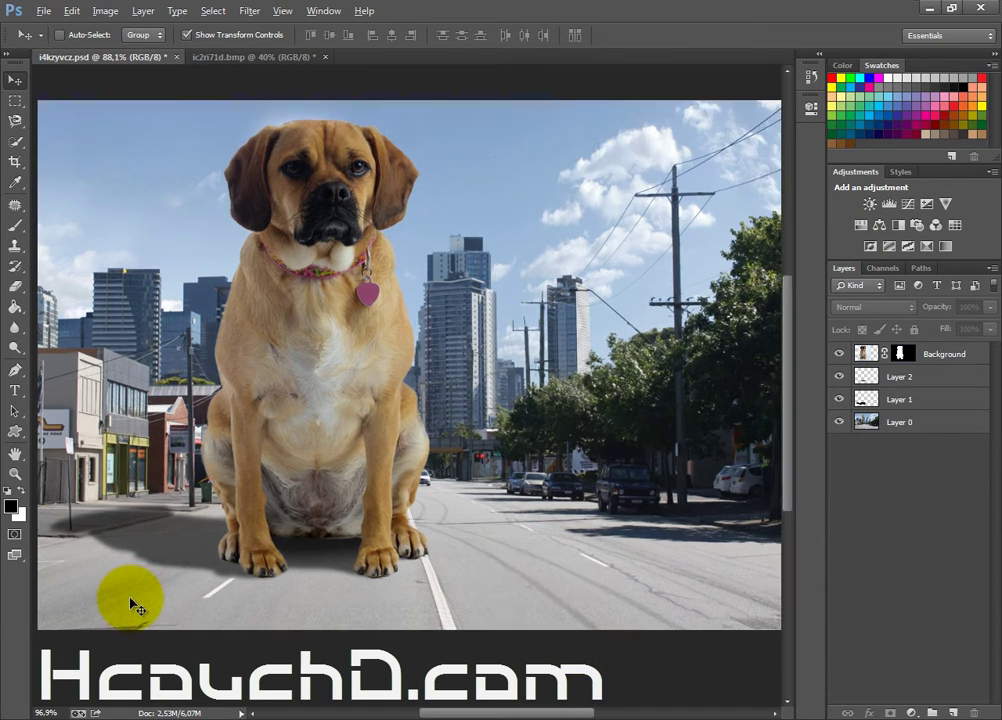
scroll(145, 600, up, 1)
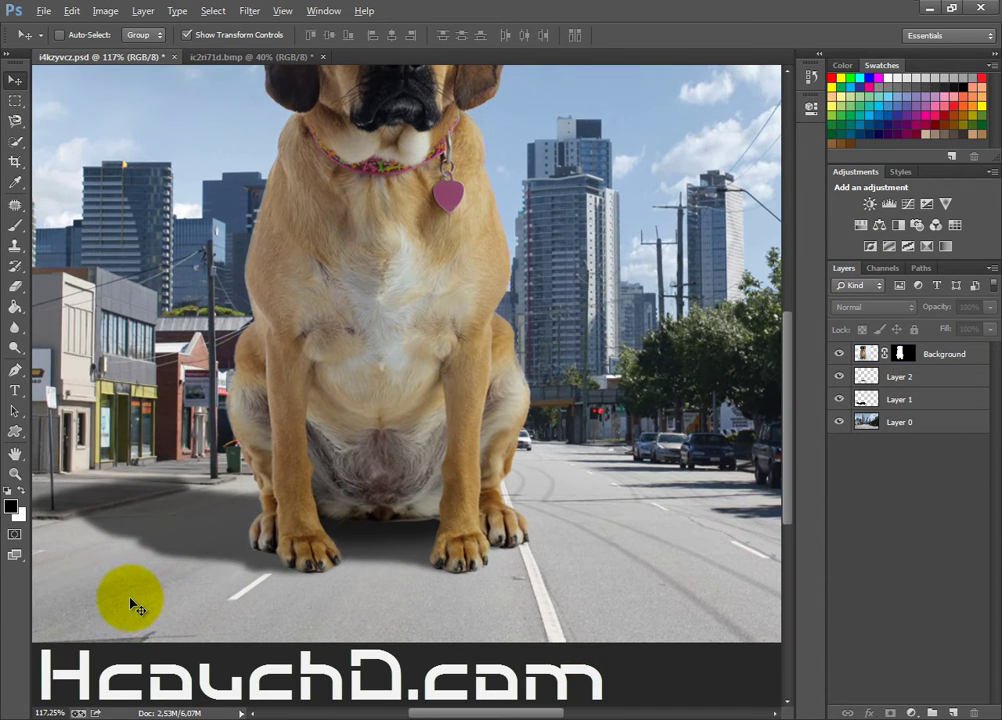
ctrl+click(184, 526)
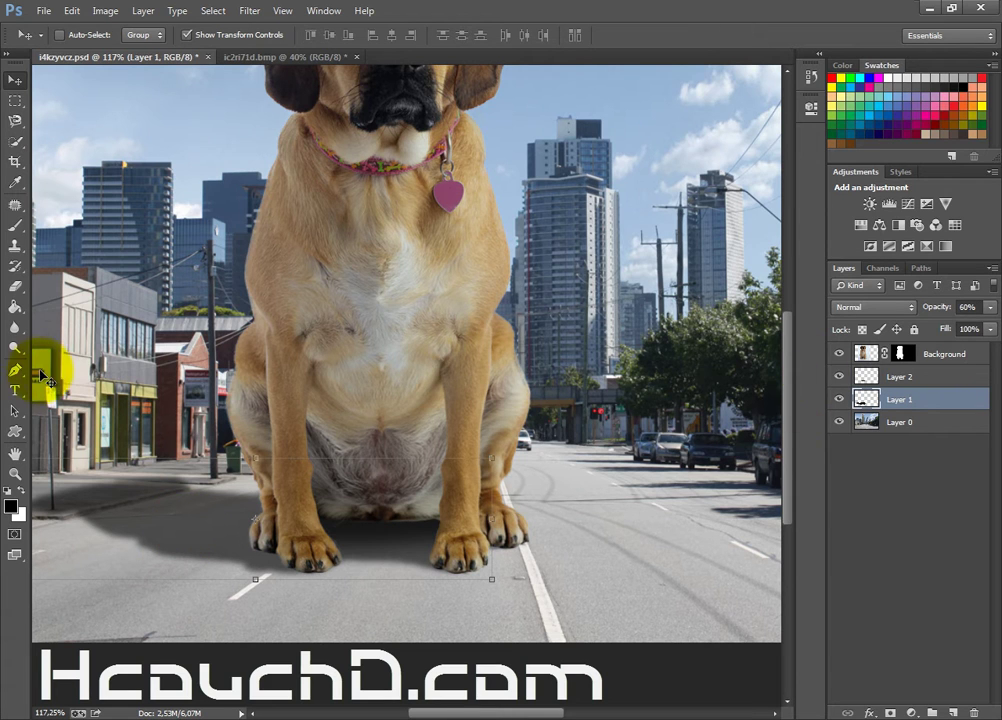
click(890, 712)
scroll(172, 578, up, 1)
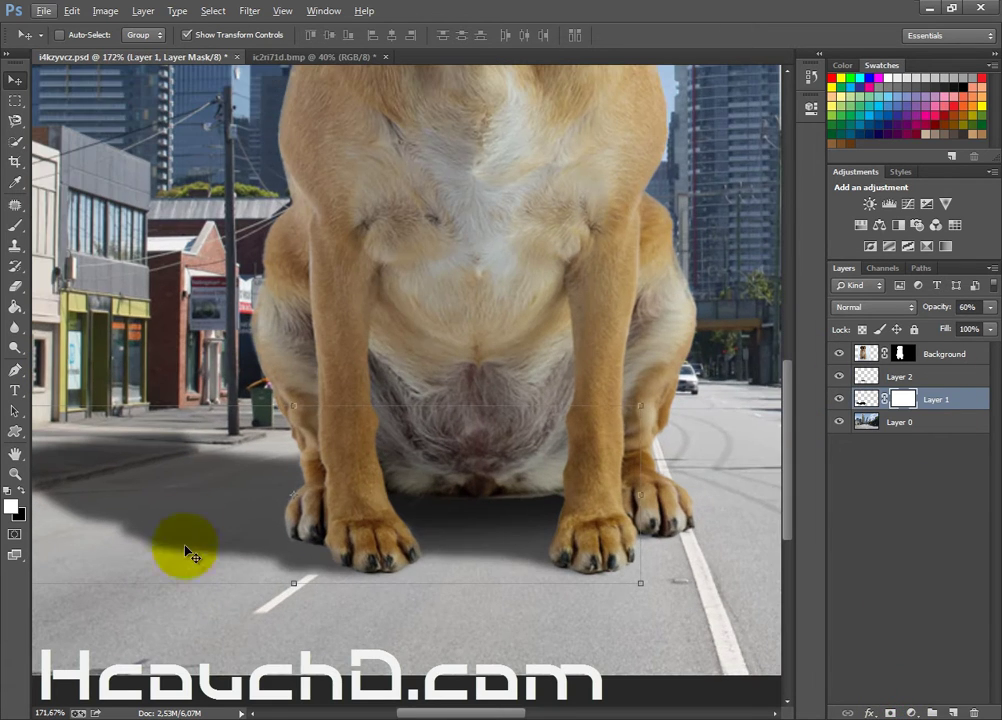
drag(212, 505, 240, 482)
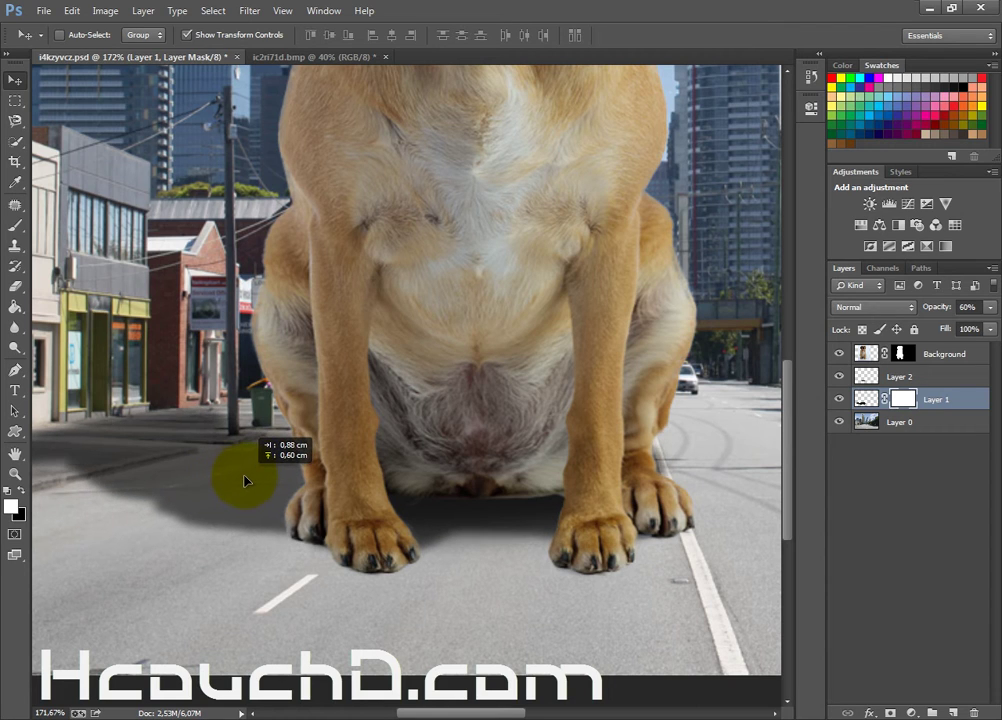
drag(240, 482, 243, 488)
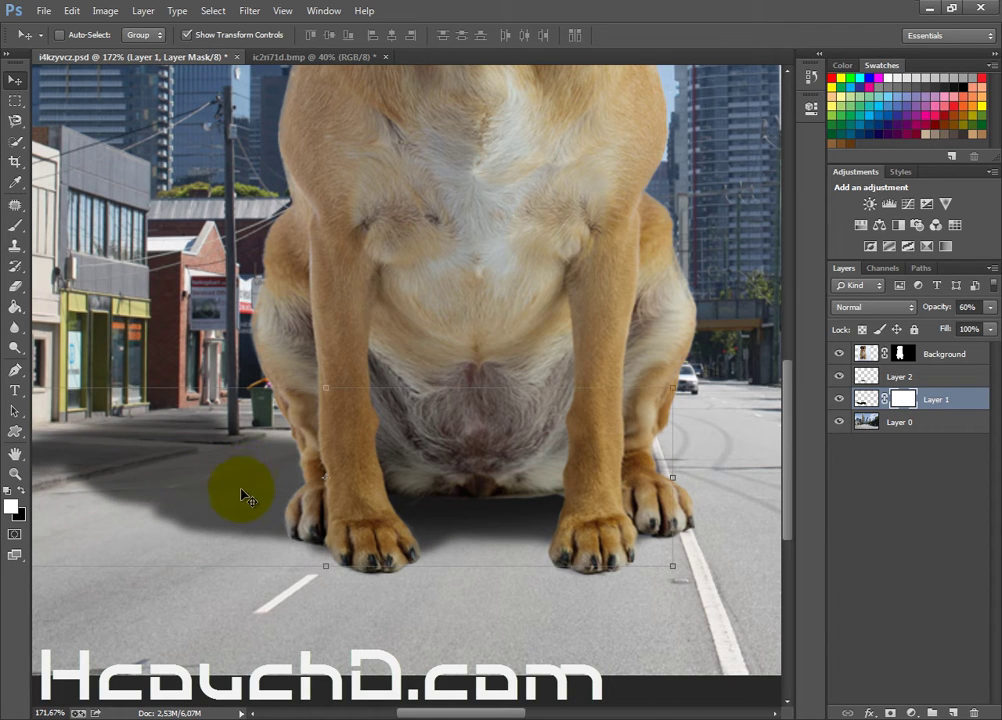
Step: Darken the shadow between the front paws with a 50% hardness brush
click(866, 398)
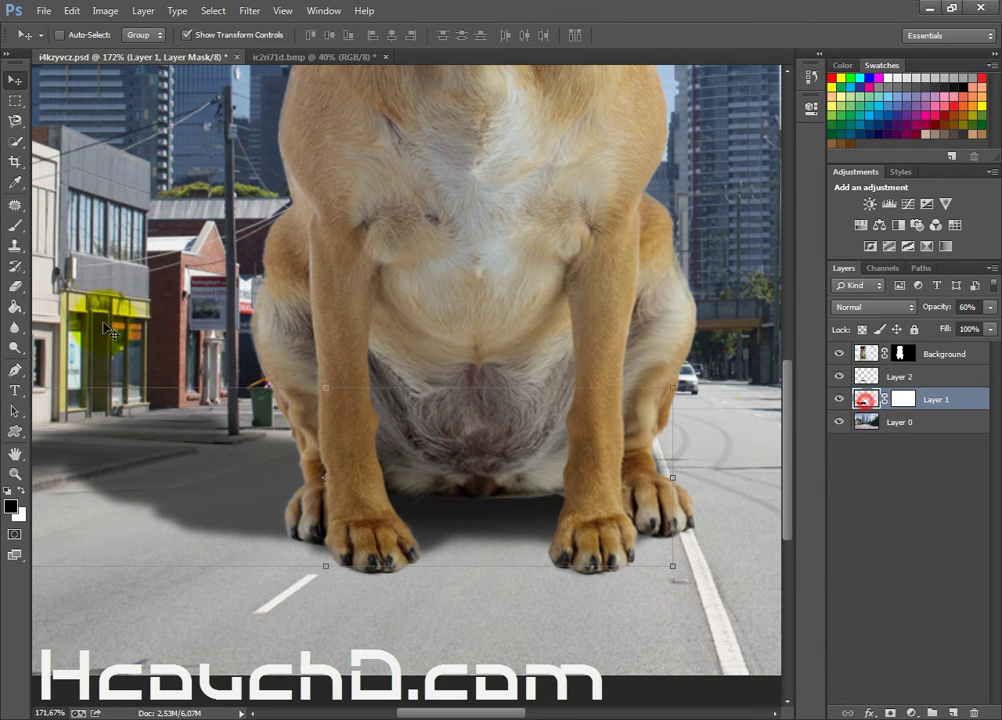
click(15, 225)
drag(420, 523, 492, 516)
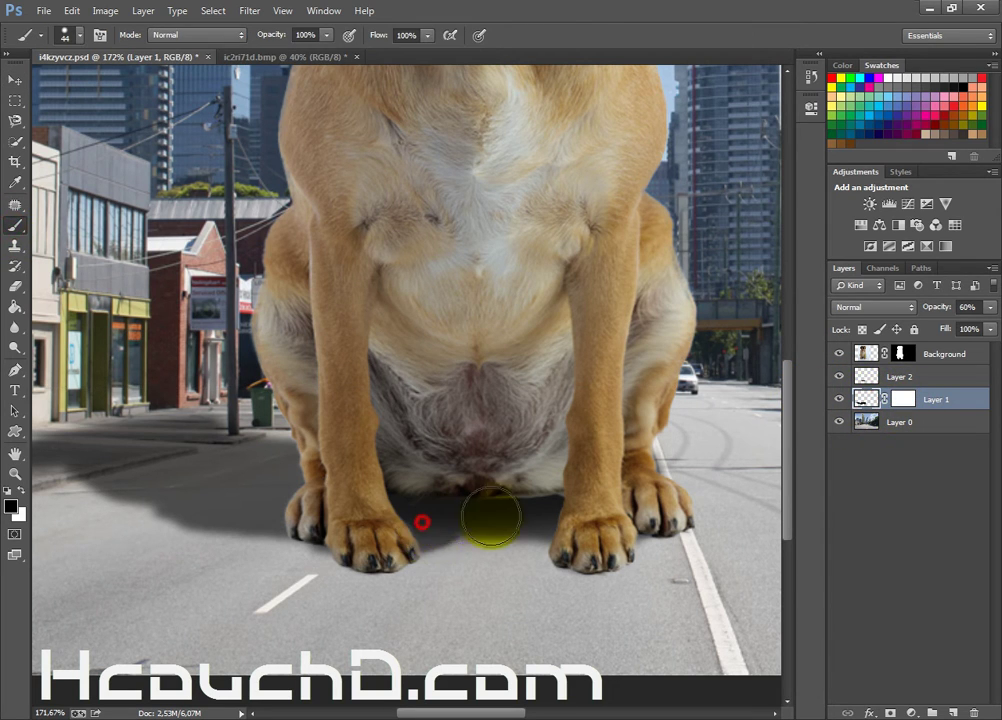
right_click(487, 514)
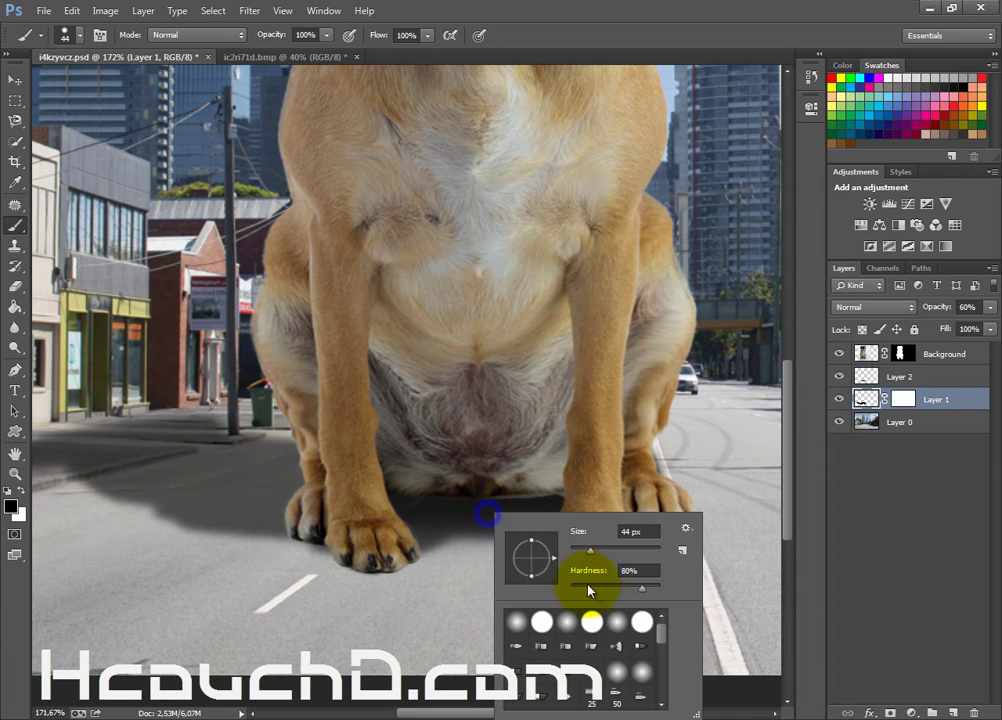
text(50)
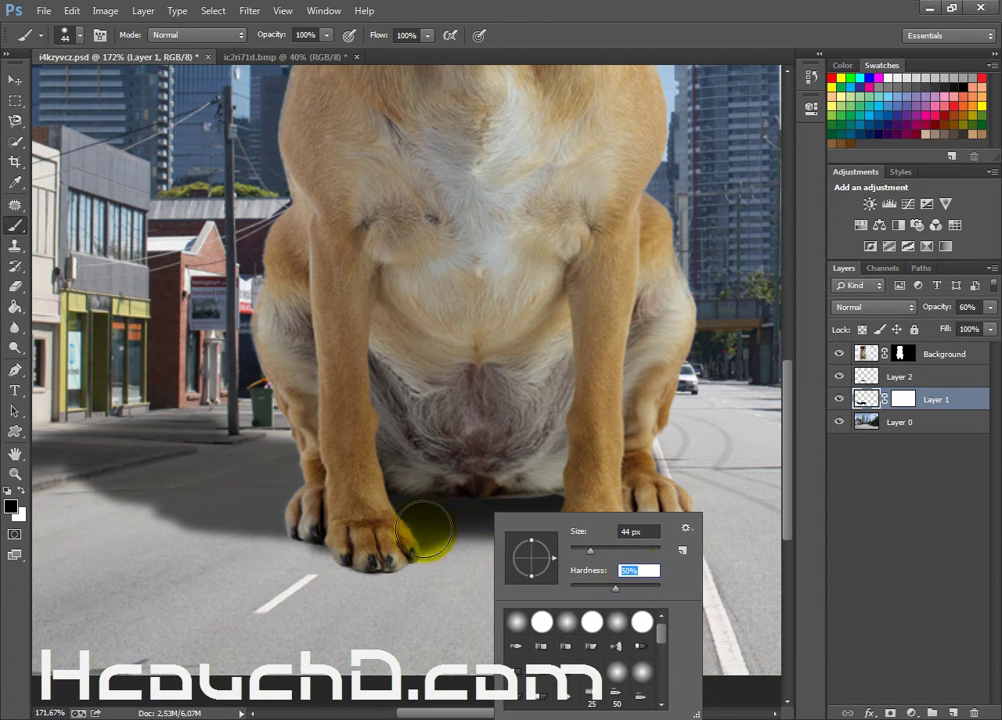
click(438, 526)
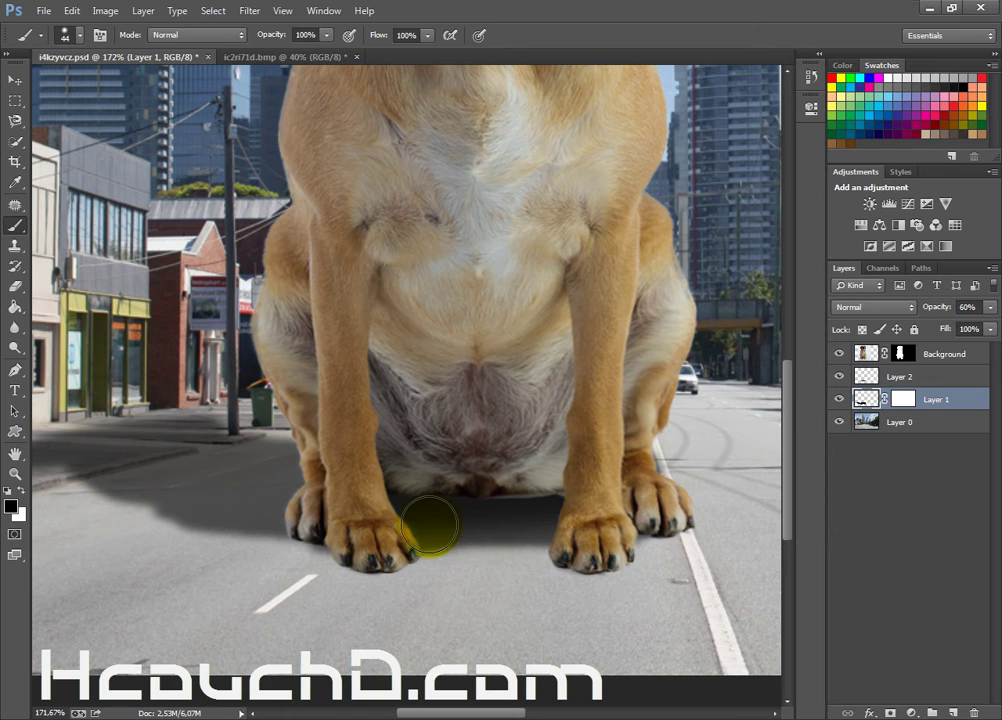
right_click(467, 530)
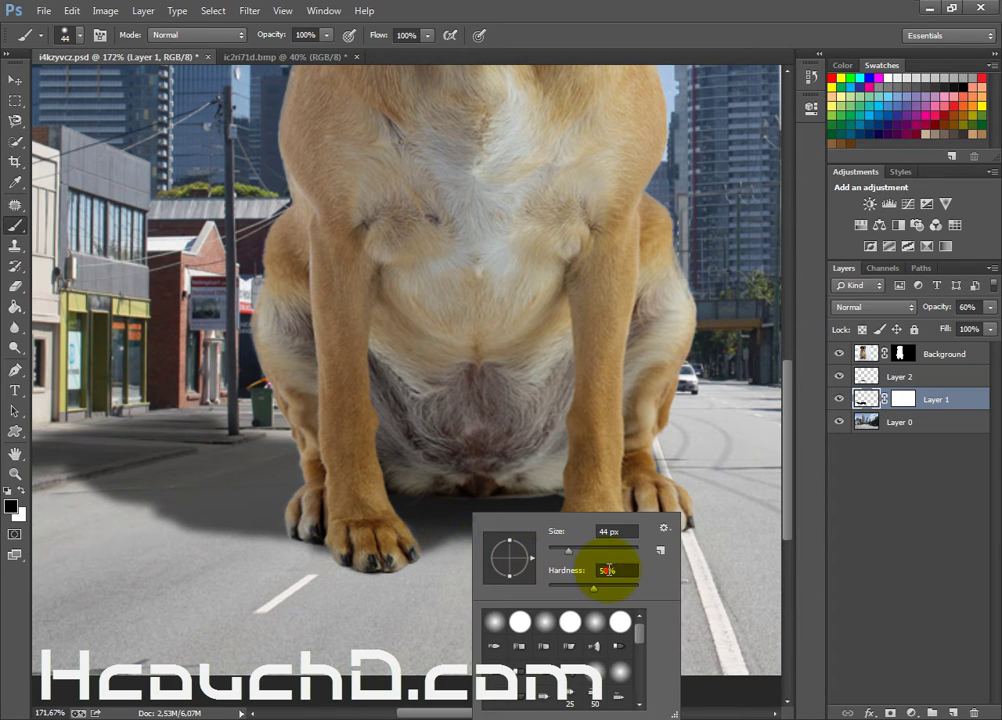
click(414, 536)
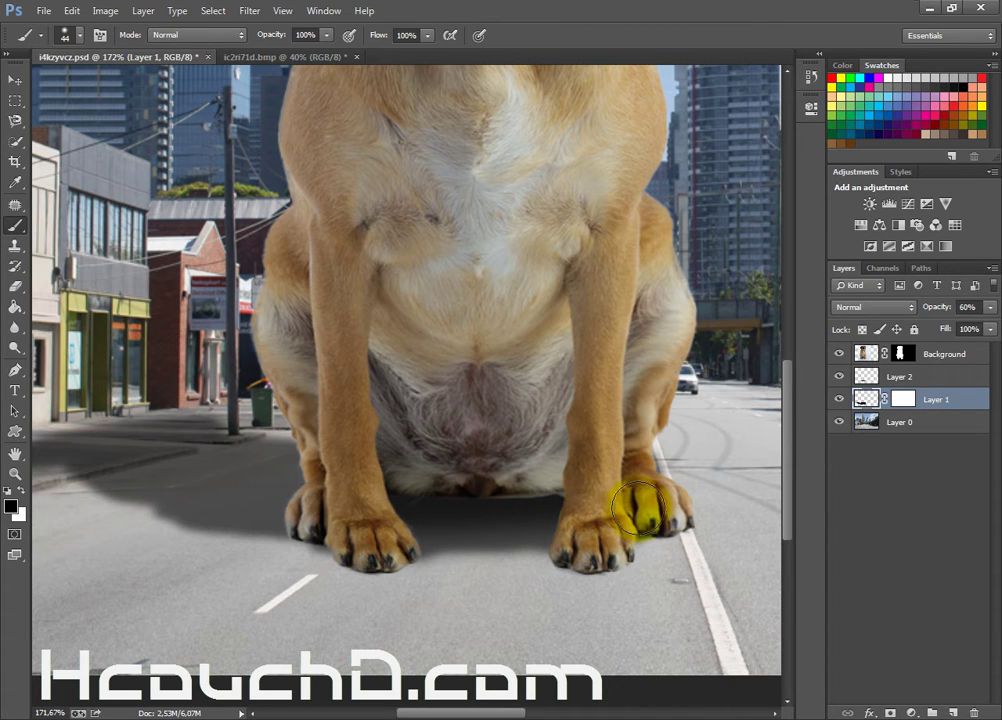
Step: On the shadow mask, hide shadow right of the right paw and restore it near the left paw
click(897, 400)
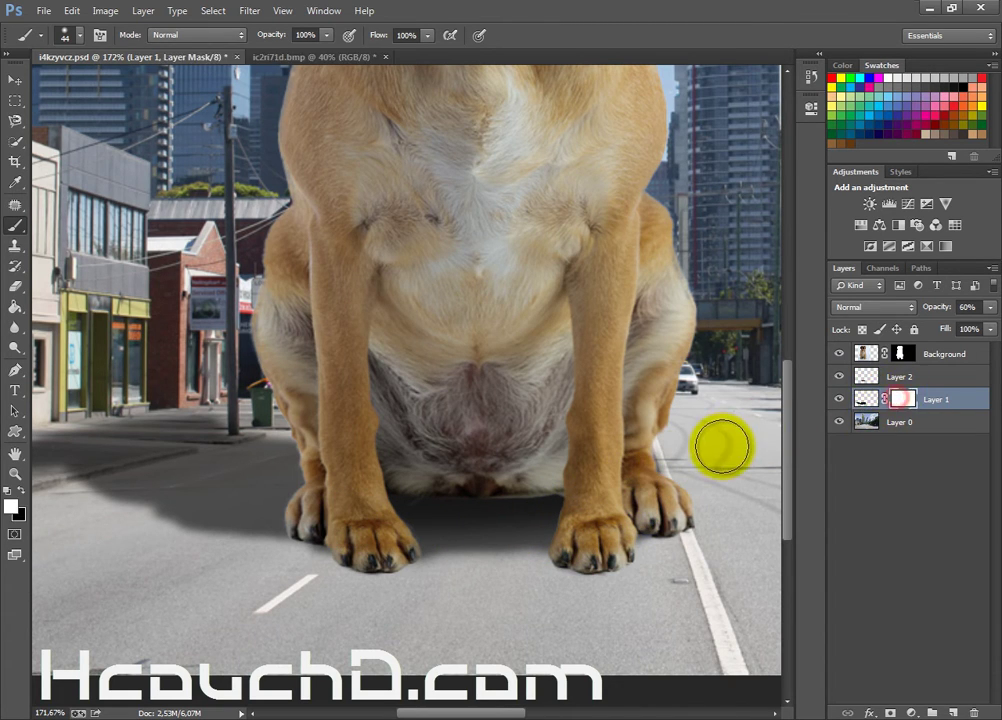
drag(686, 462, 733, 474)
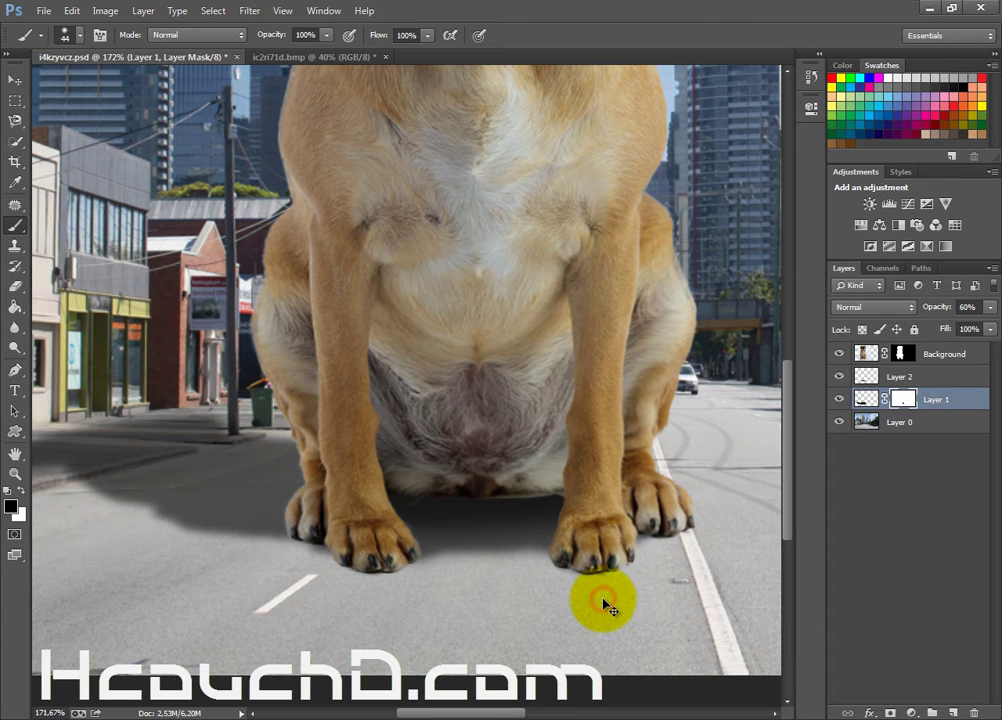
scroll(601, 599, down, 3)
scroll(392, 614, up, 2)
scroll(120, 568, up, 2)
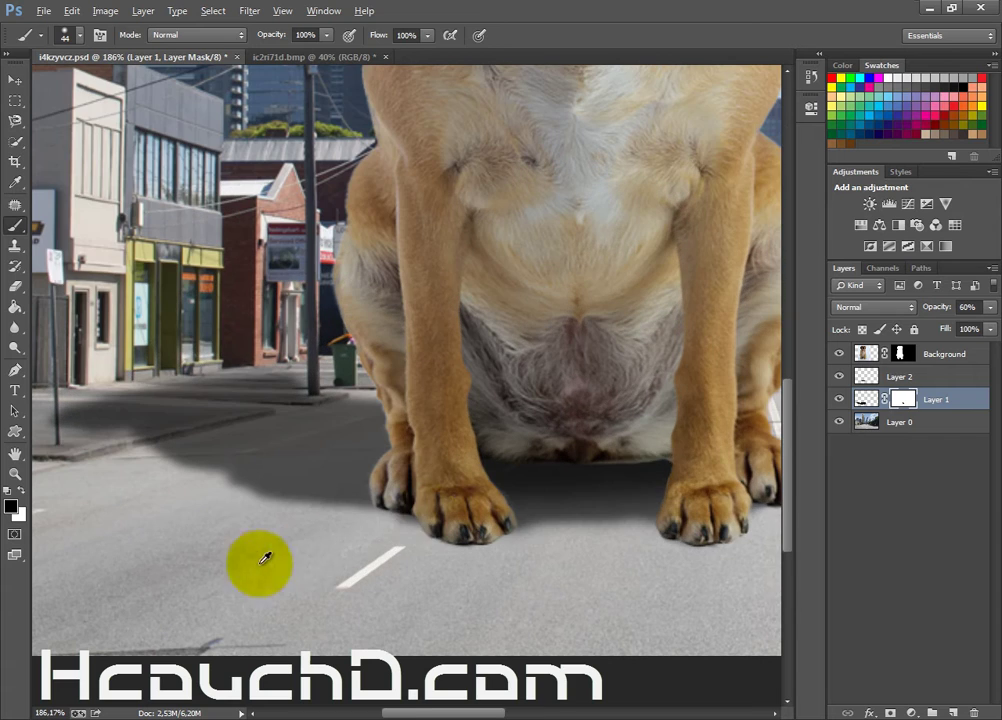
click(903, 399)
key(x)
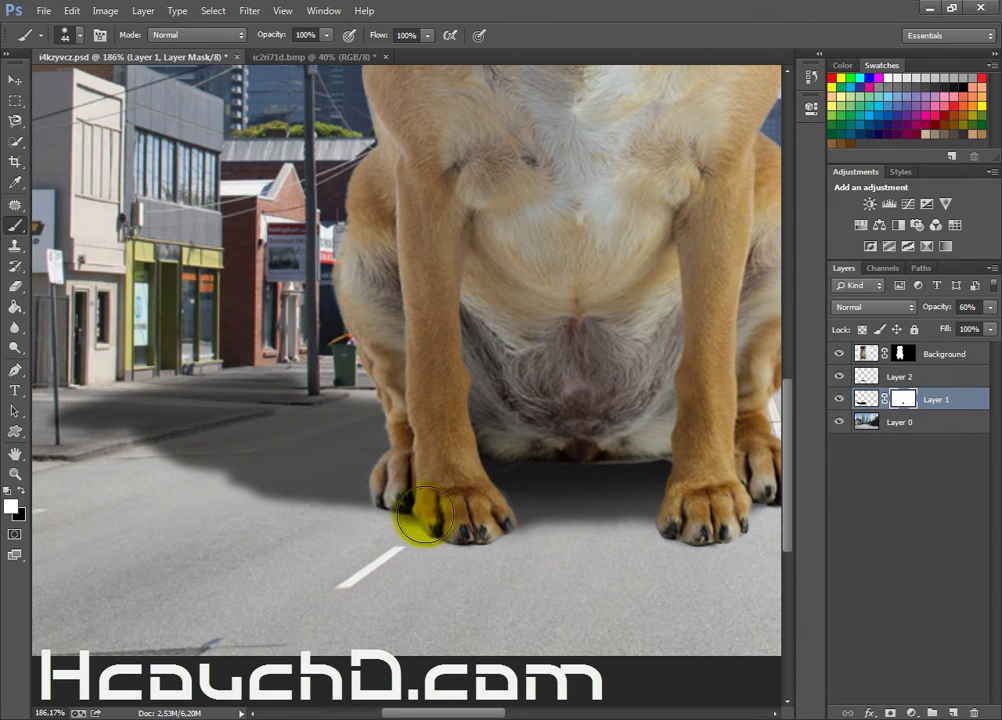
click(424, 515)
click(866, 398)
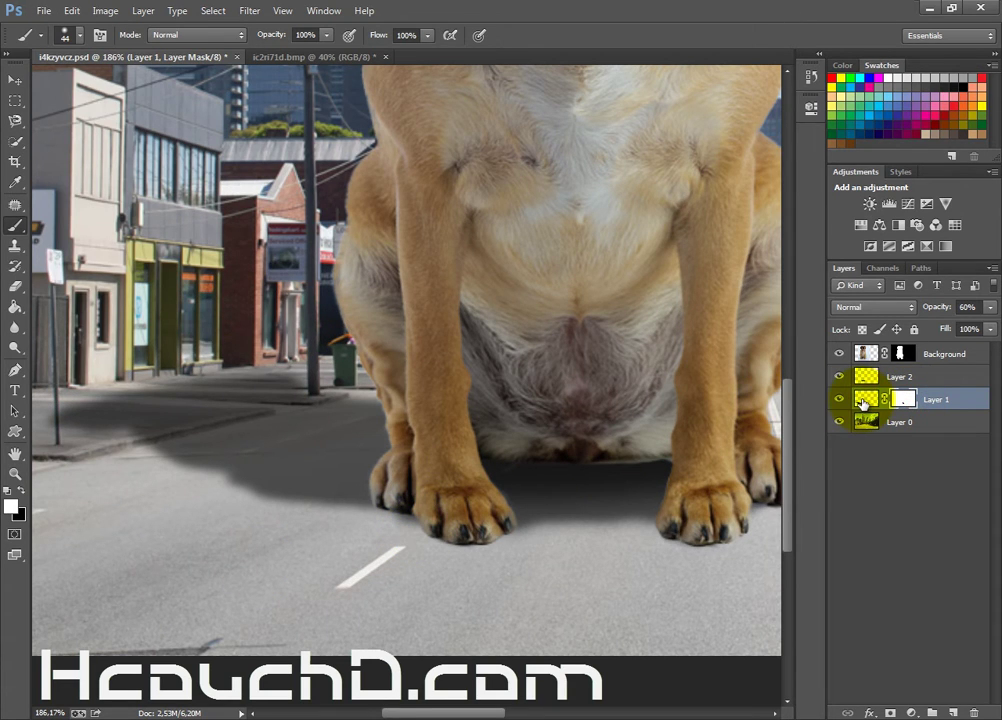
Step: Erase stray shadow by the left front paw with a 23 px eraser, then deselect the layer
click(15, 286)
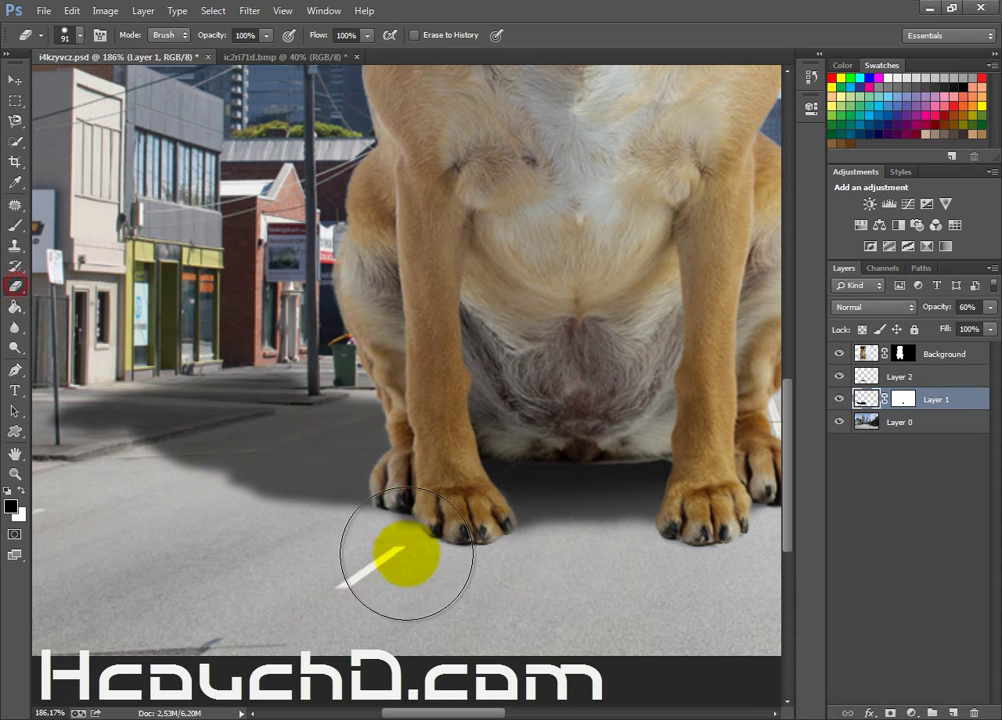
alt+right_click(414, 541)
drag(367, 551, 398, 519)
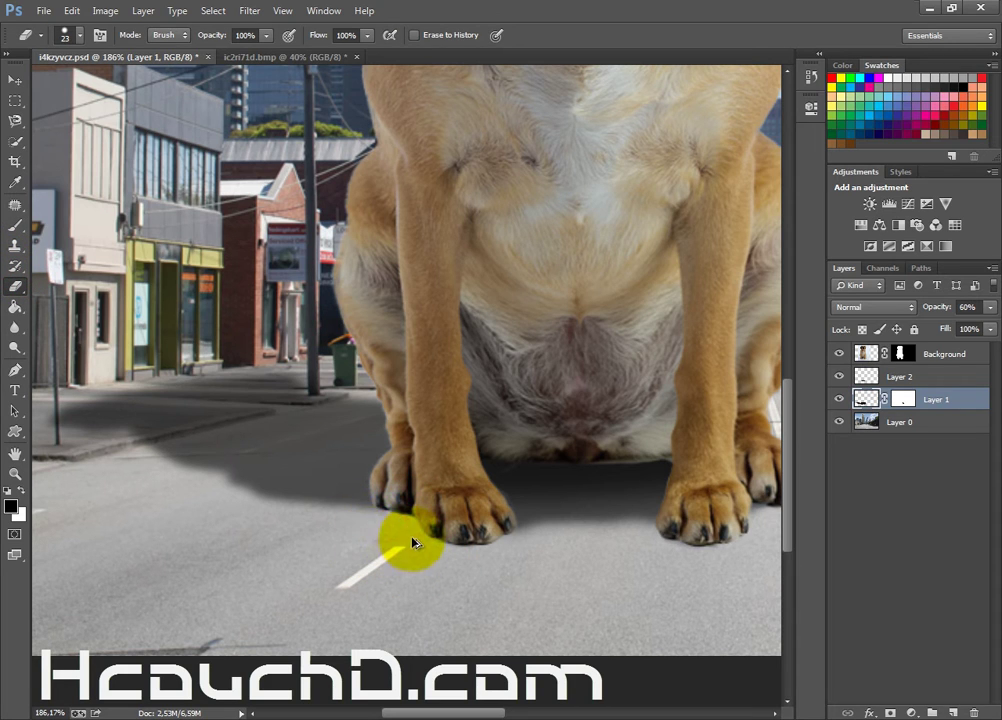
right_click(395, 535)
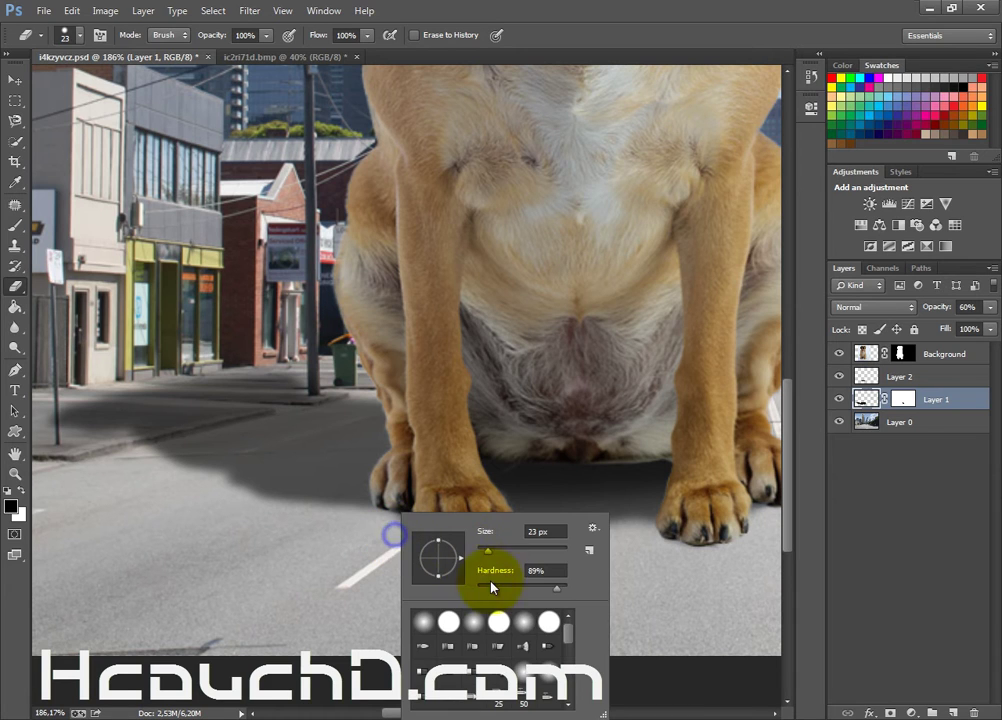
click(398, 523)
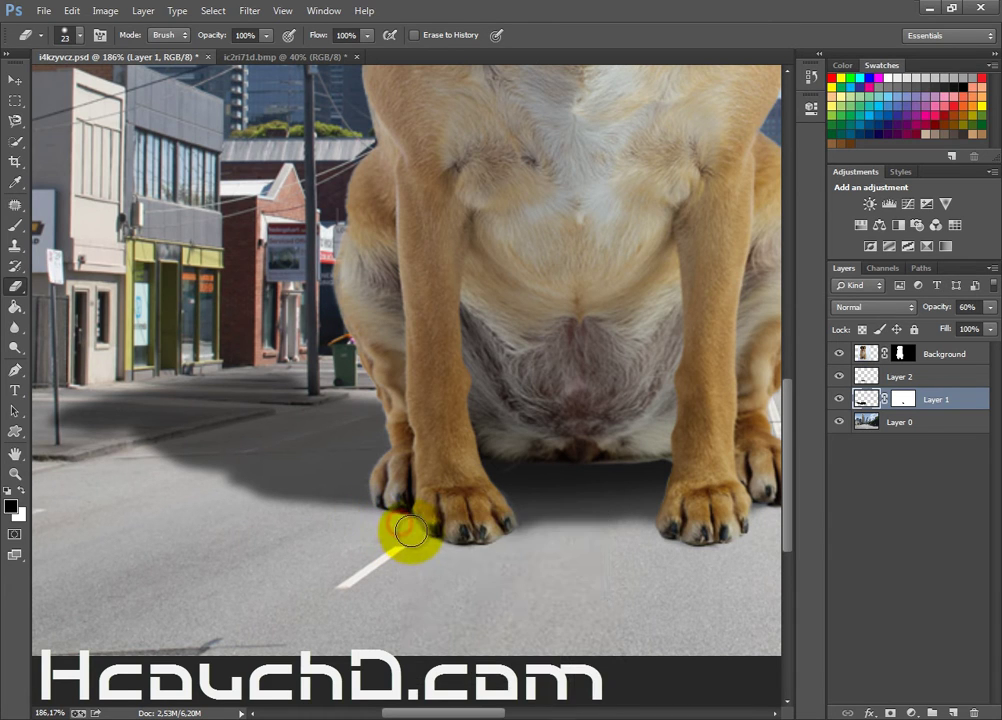
scroll(380, 586, down, 1)
scroll(382, 587, down, 1)
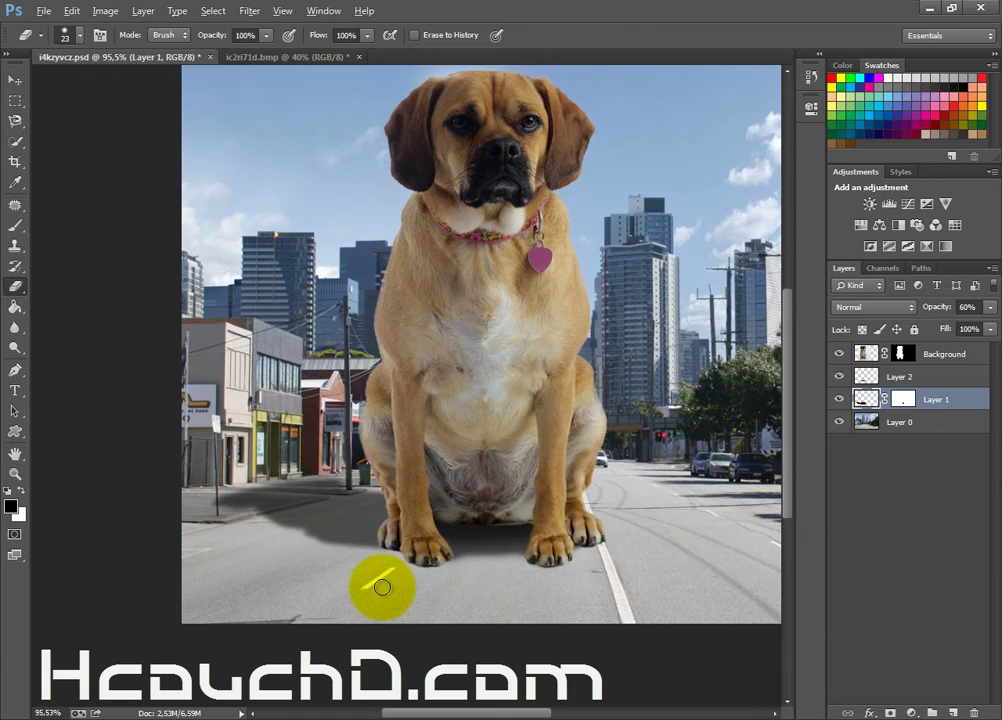
scroll(382, 587, down, 1)
scroll(382, 587, up, 1)
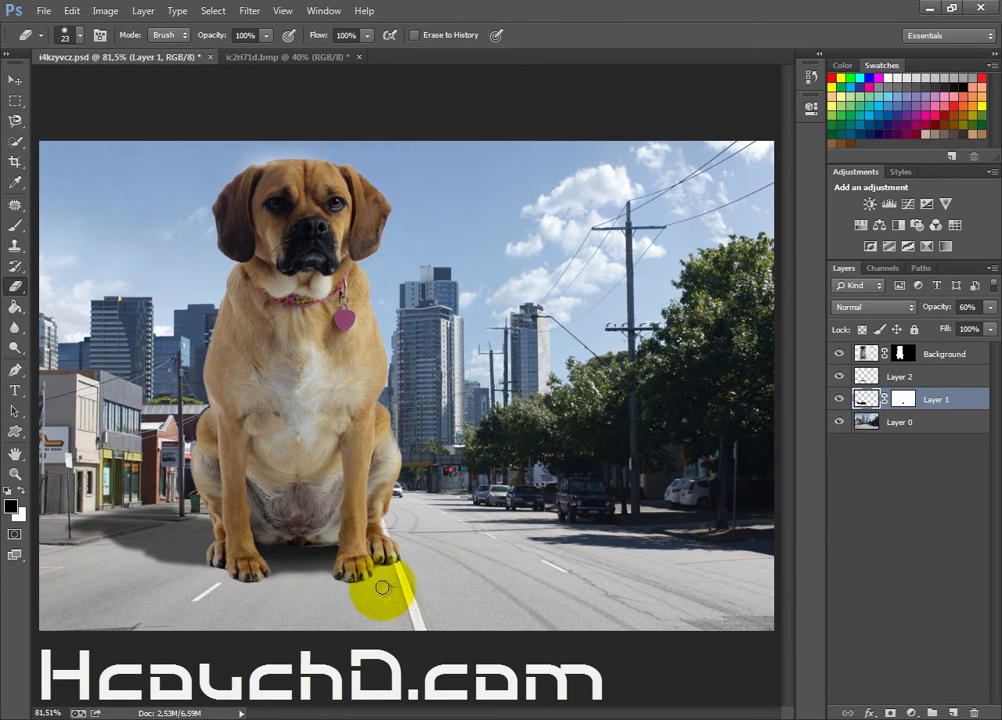
click(15, 78)
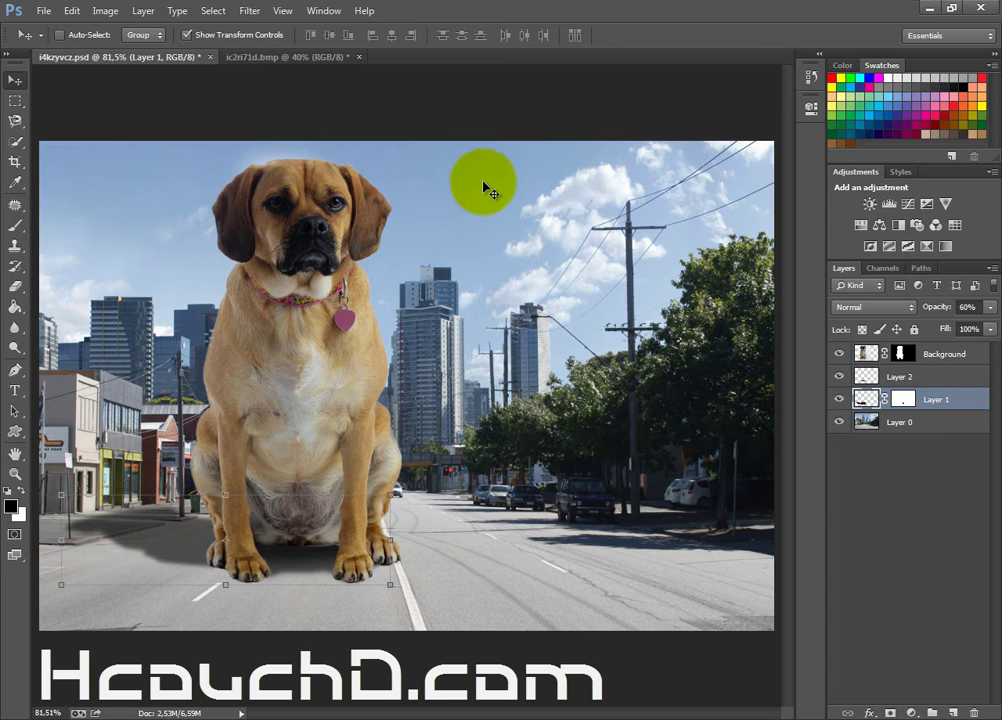
click(555, 660)
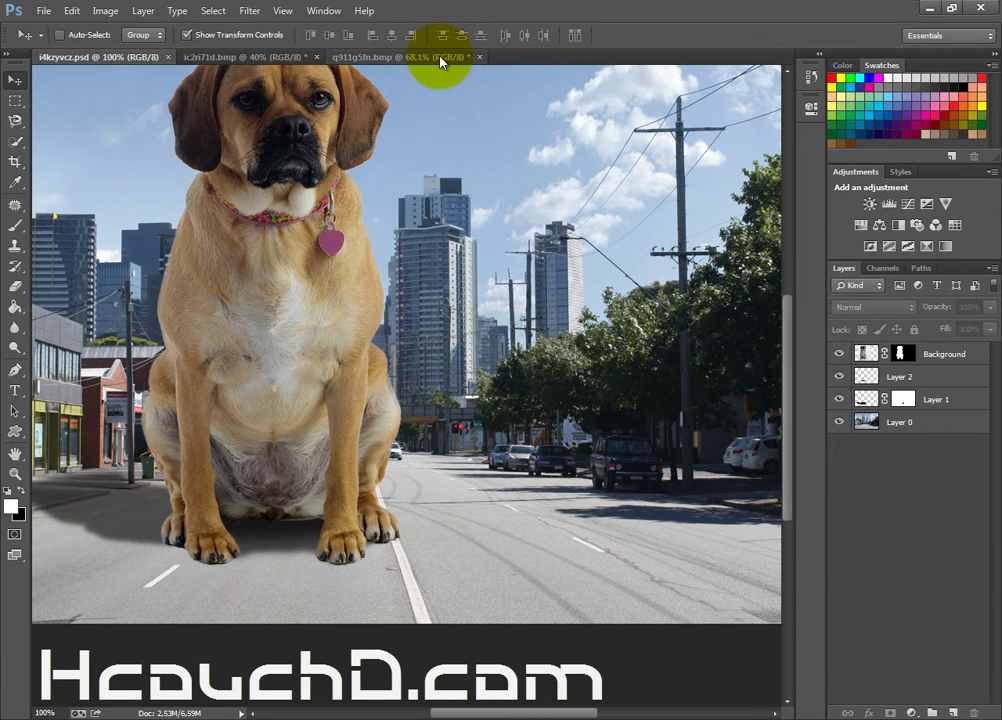
Step: Duplicate the Background layer of q911g5fn.bmp into i4kzyvcz.psd
click(438, 57)
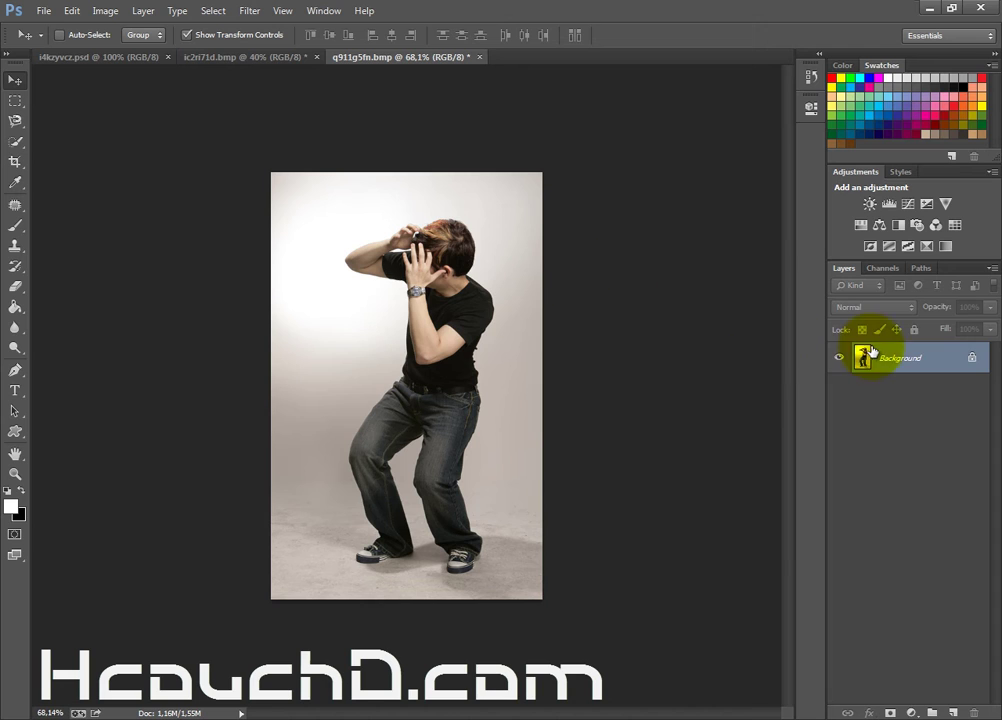
right_click(928, 354)
click(906, 386)
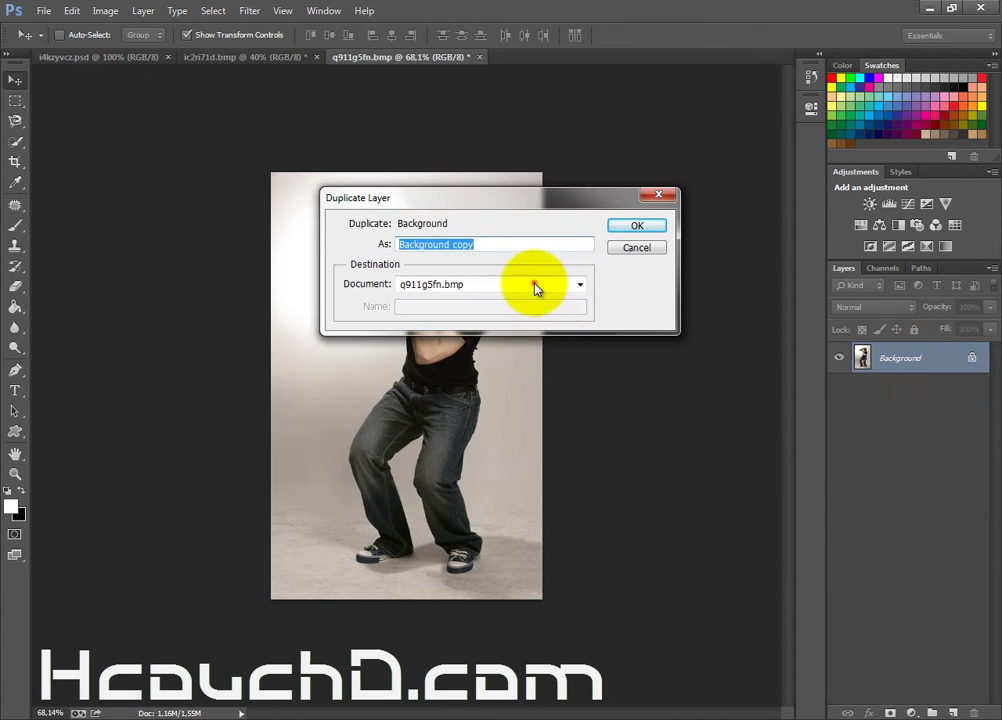
click(532, 284)
click(500, 302)
click(622, 225)
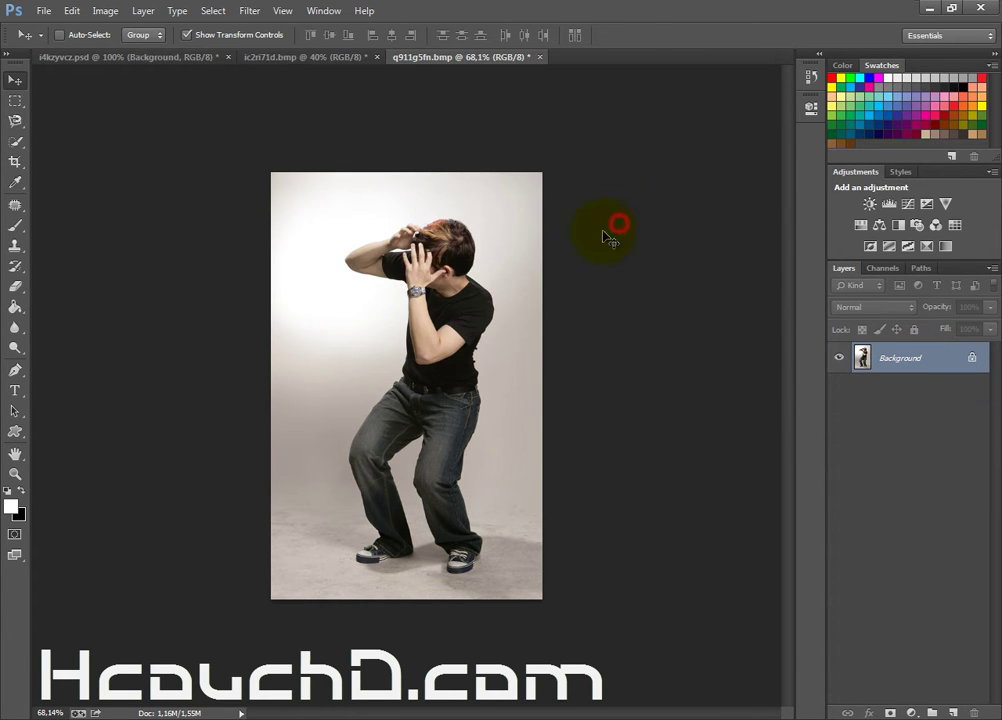
click(140, 57)
Step: Start a Quick Selection on the man's neck and shoulder with a 70 px brush
key(w)
scroll(548, 425, up, 2)
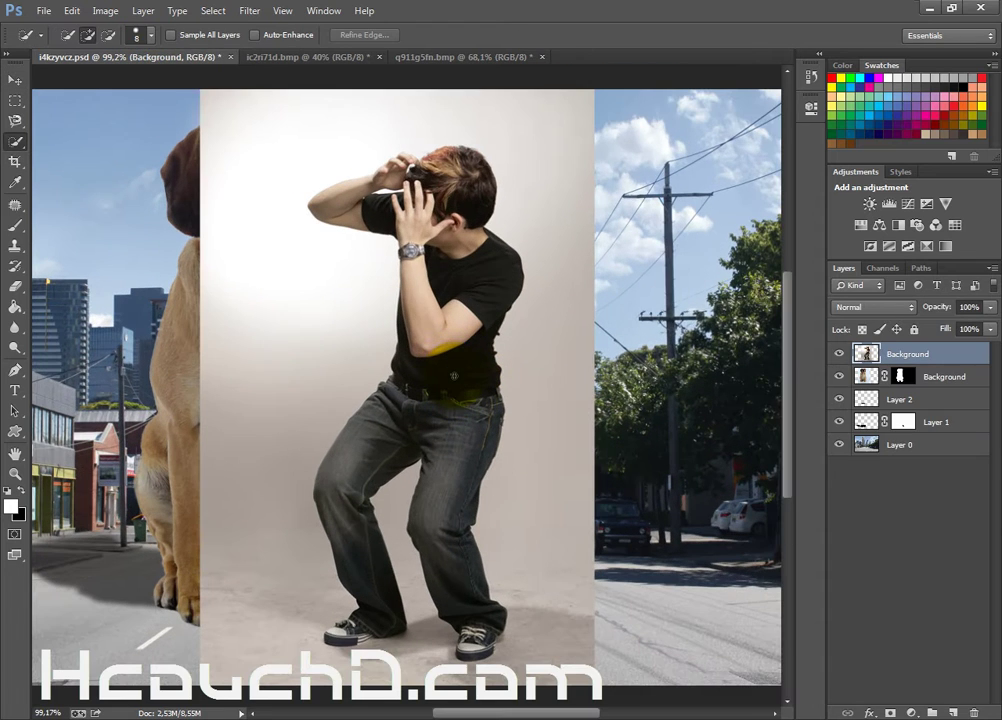
drag(460, 268, 476, 280)
mouse_move(414, 224)
mouse_down()
mouse_move(450, 237)
mouse_move(340, 224)
mouse_up()
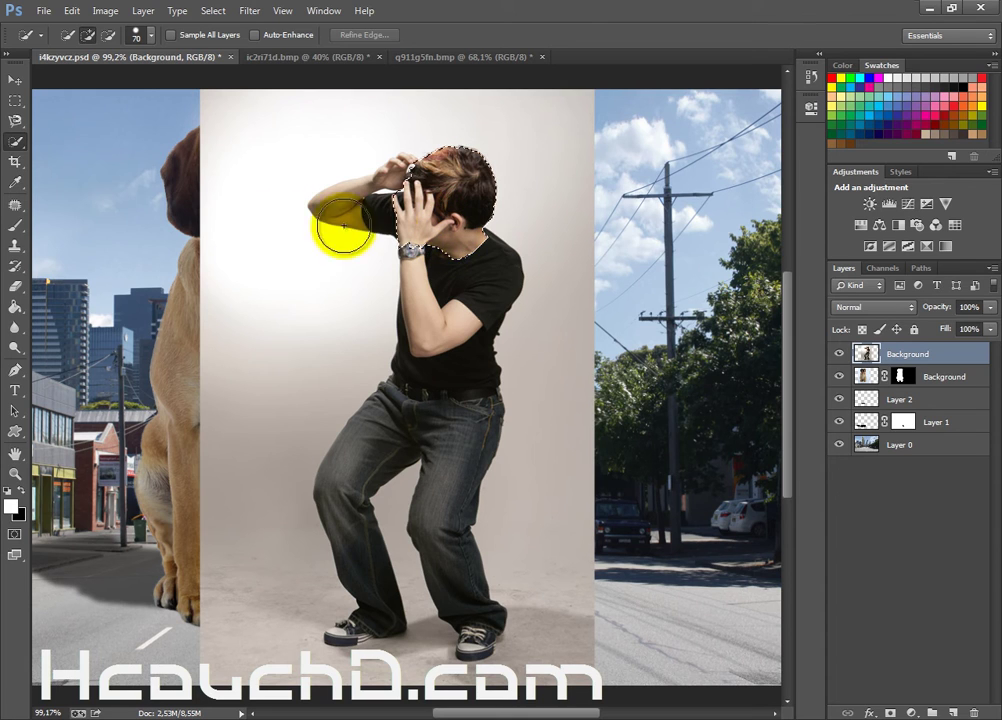
right_click(15, 141)
click(60, 133)
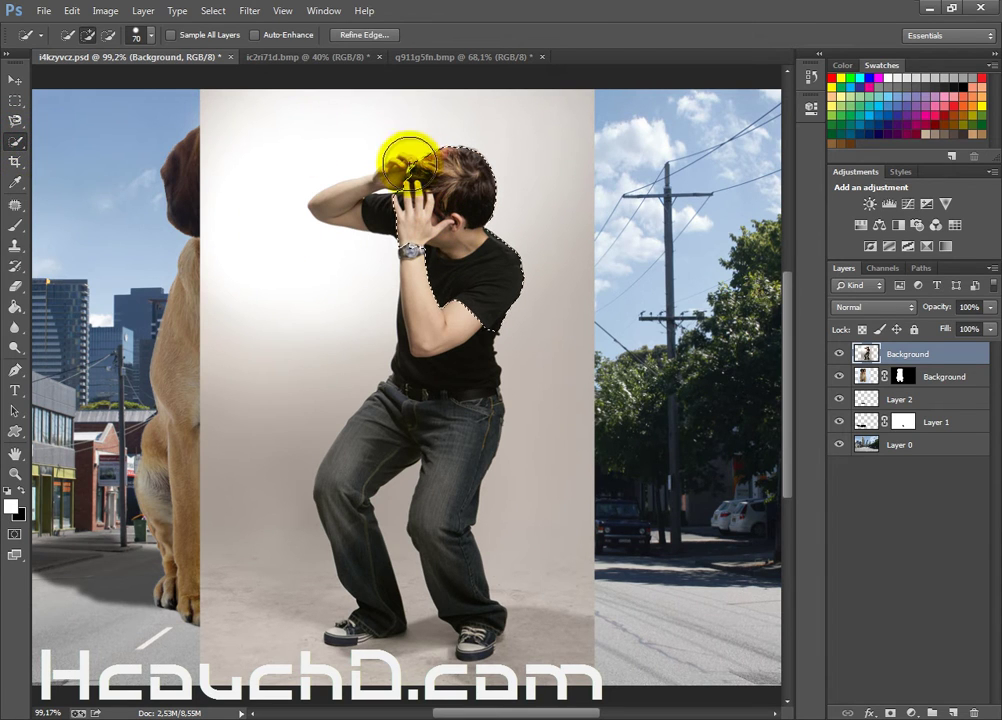
Step: Extend the selection over the arm, torso and belt, and down the jeans to the shoe
drag(450, 345, 456, 425)
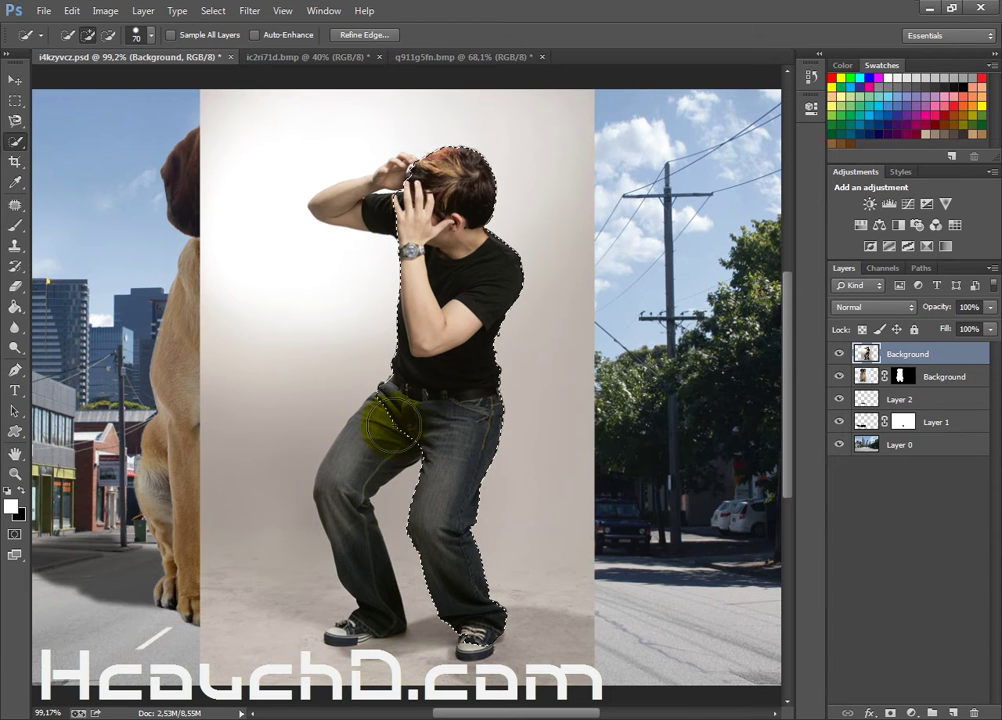
drag(384, 430, 372, 446)
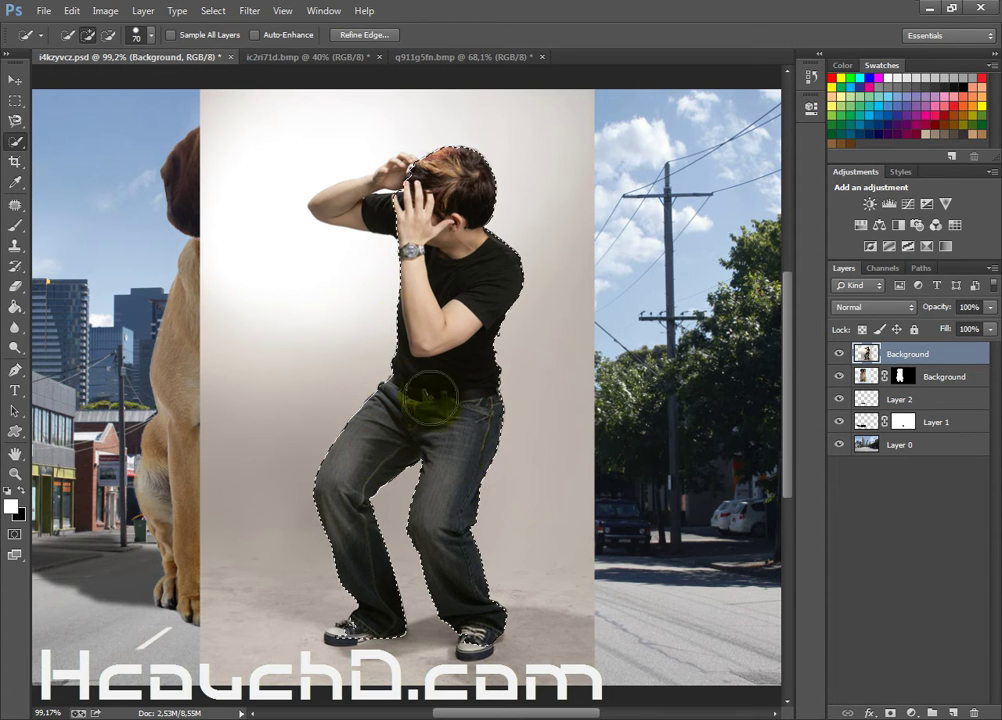
mouse_move(396, 250)
mouse_down()
mouse_move(389, 270)
mouse_move(459, 280)
mouse_move(286, 320)
mouse_move(334, 292)
mouse_move(403, 224)
mouse_move(391, 230)
mouse_move(441, 206)
mouse_move(443, 192)
mouse_move(447, 205)
mouse_move(414, 235)
mouse_move(418, 270)
mouse_up()
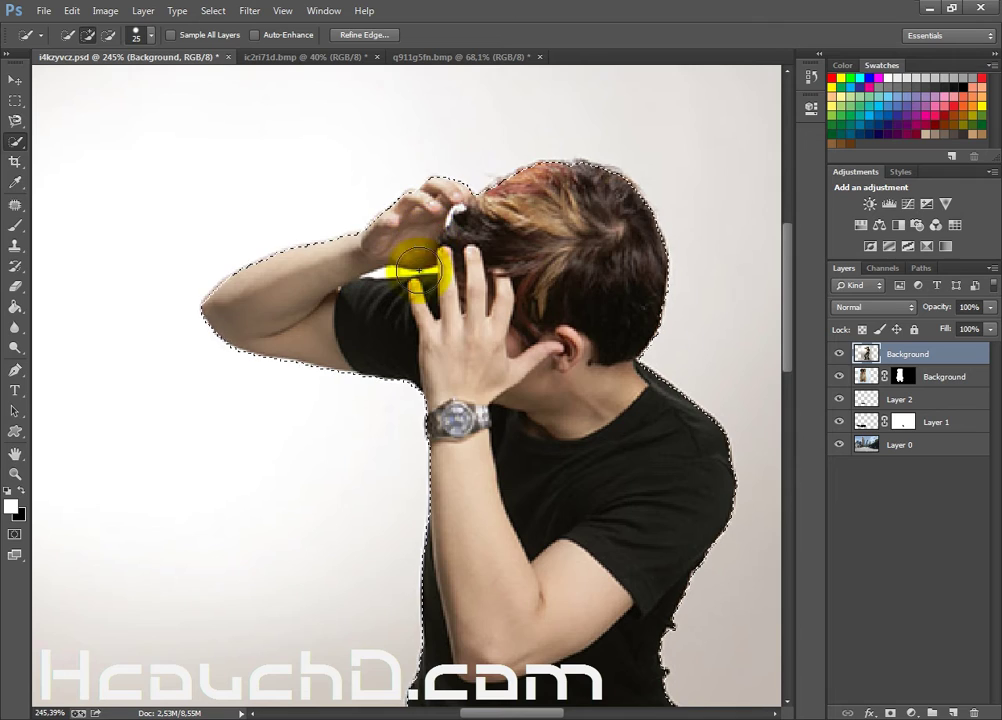
scroll(557, 419, down, 3)
scroll(559, 420, down, 3)
scroll(533, 521, down, 2)
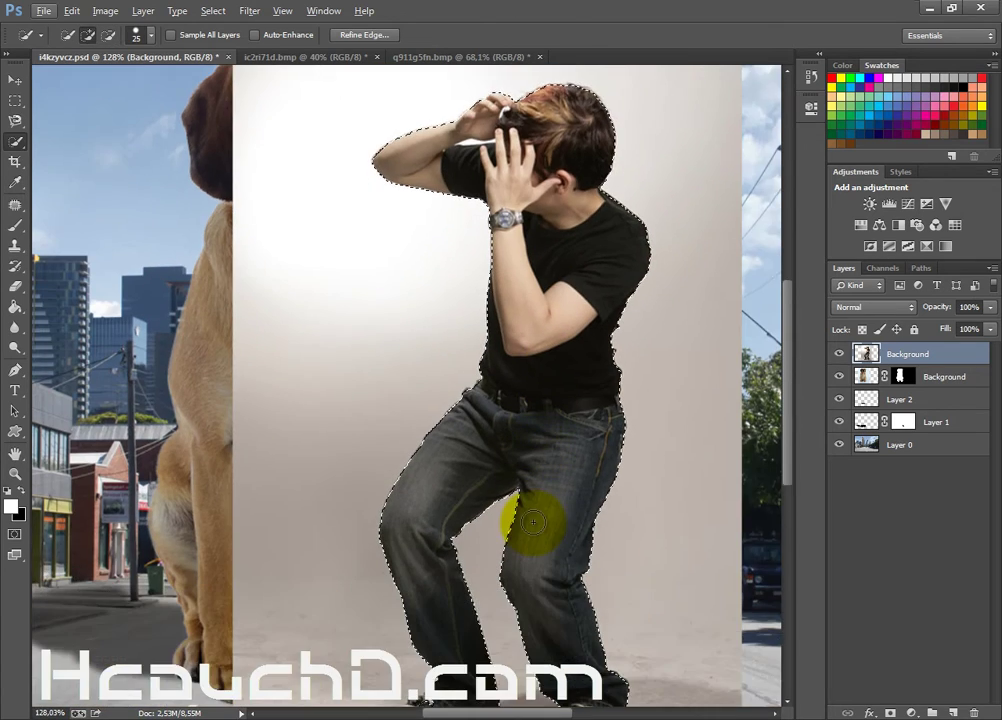
scroll(454, 611, down, 3)
scroll(432, 593, down, 1)
scroll(425, 575, up, 3)
scroll(425, 575, up, 2)
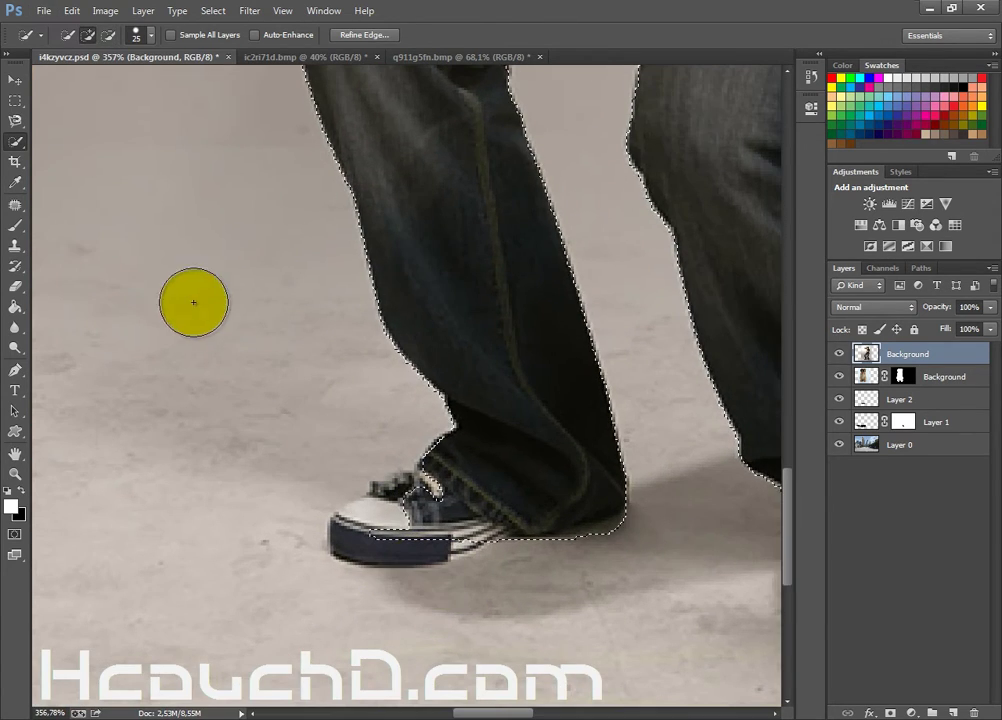
Step: Trace the front of the left shoe with the Magnetic Lasso and add it to the selection
click(15, 120)
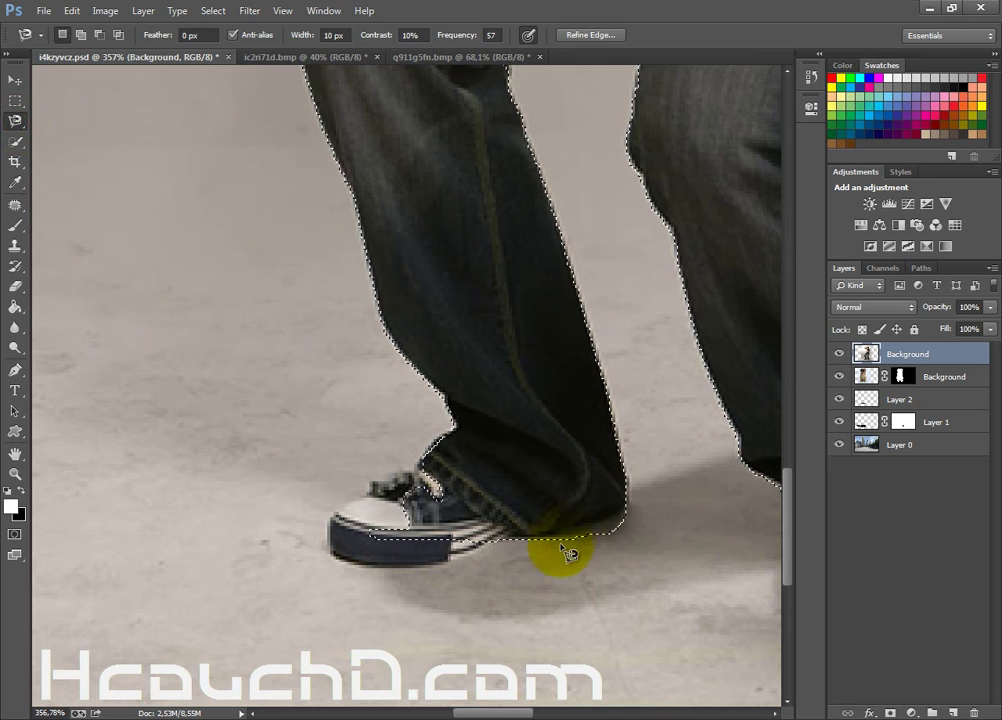
shift+click(510, 544)
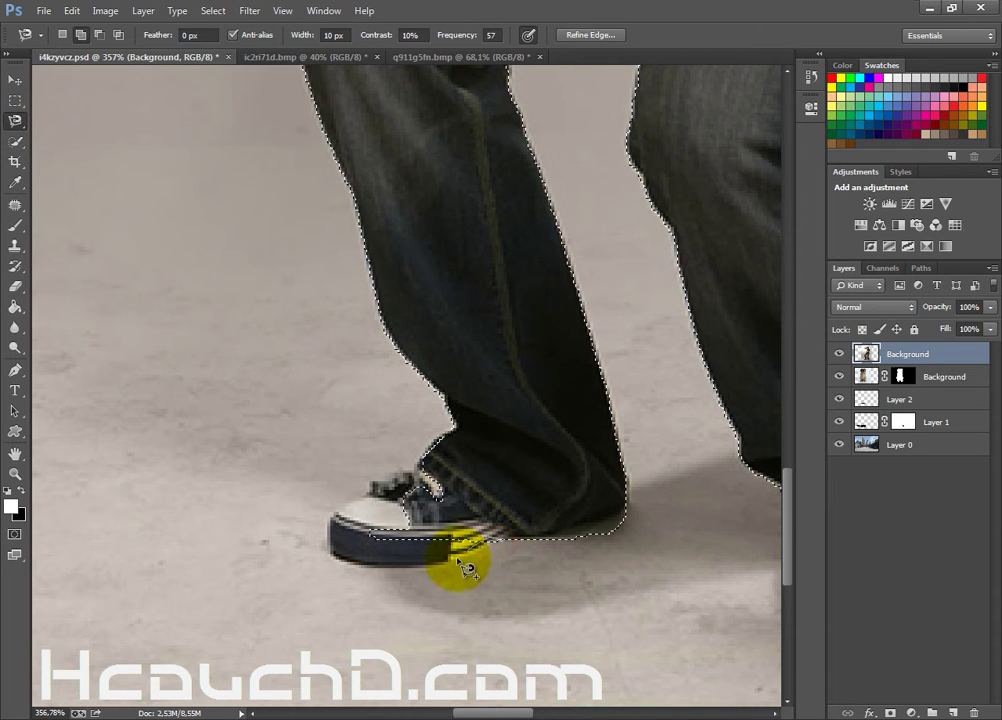
click(488, 548)
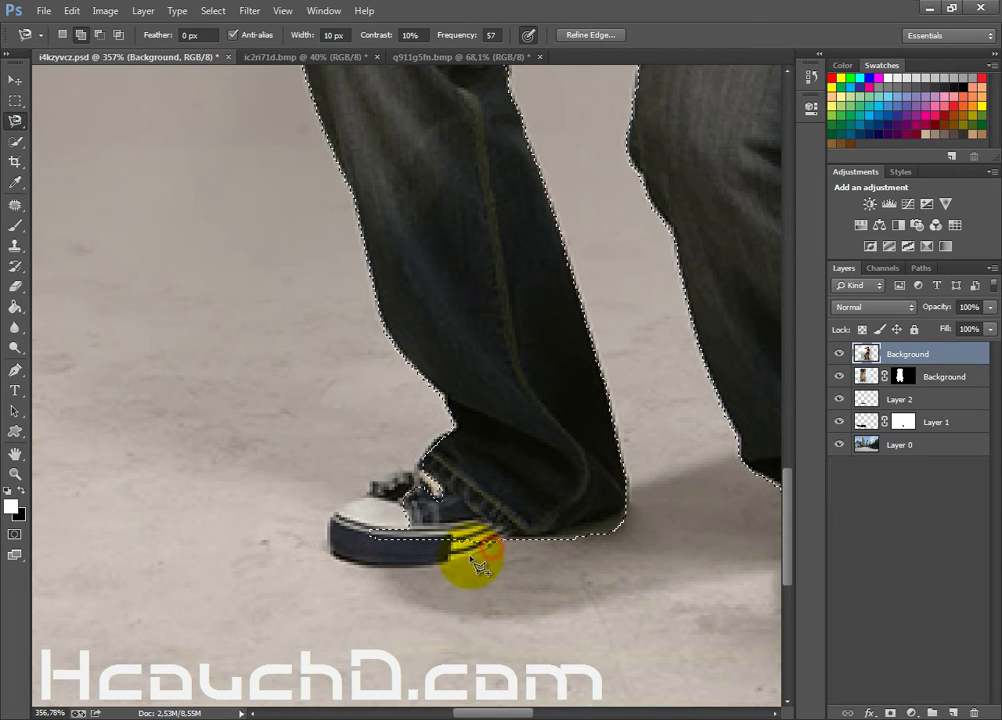
click(458, 557)
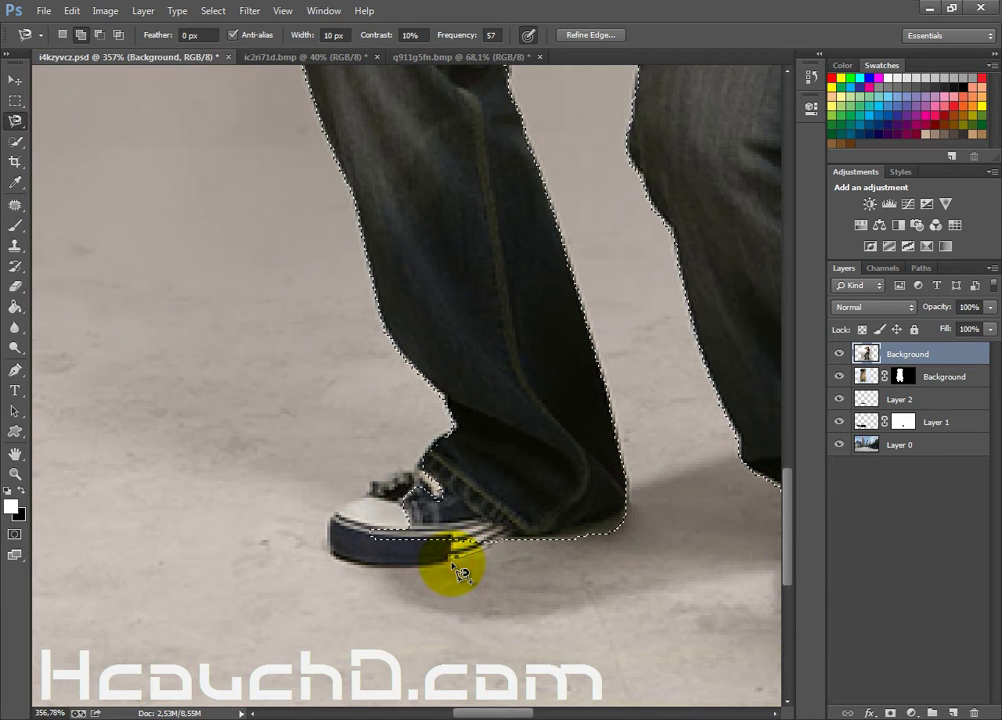
click(428, 566)
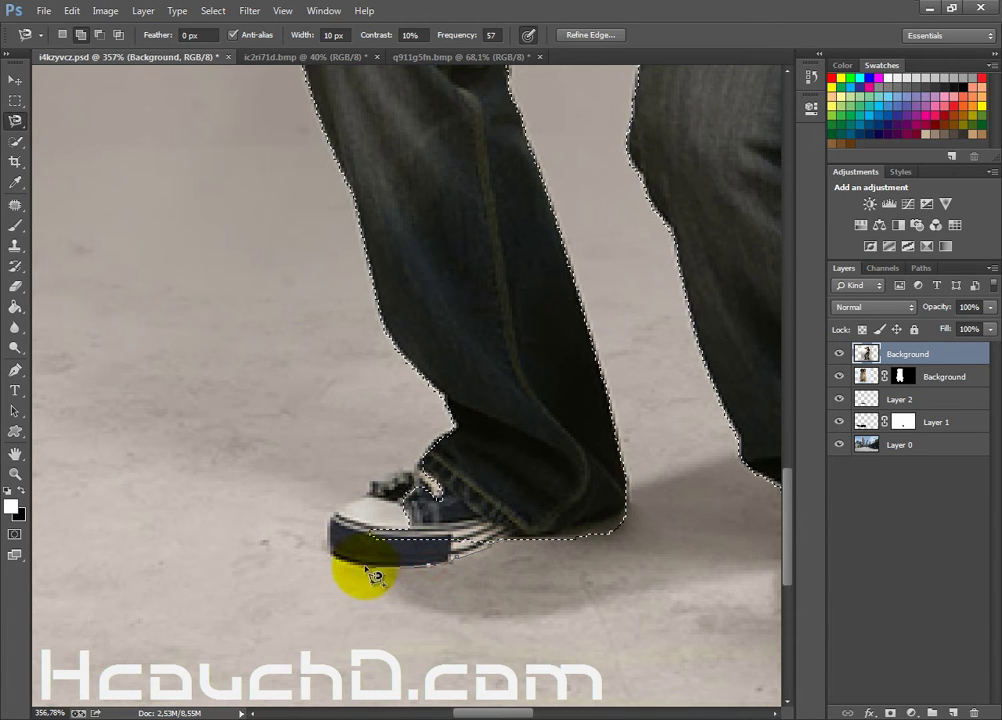
click(333, 552)
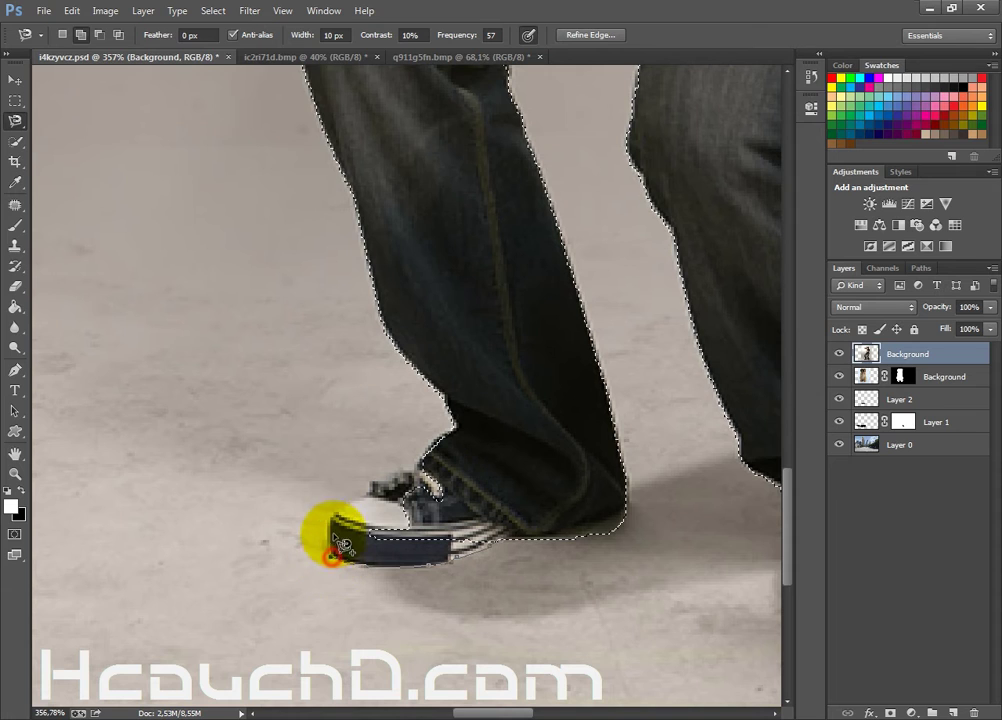
click(338, 515)
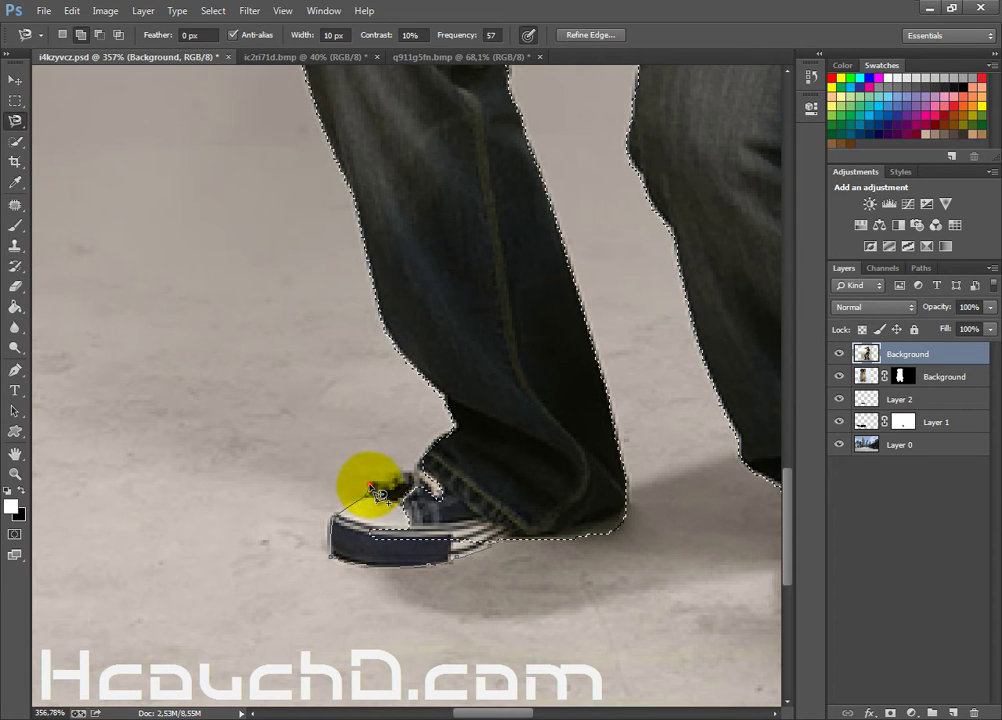
click(390, 484)
click(390, 483)
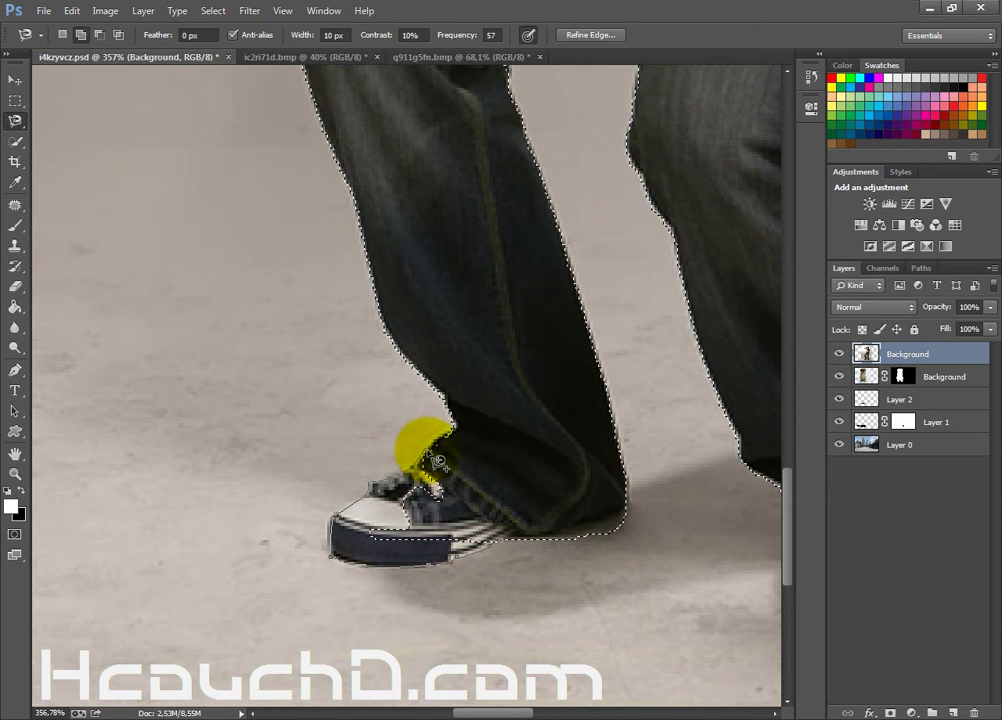
click(434, 441)
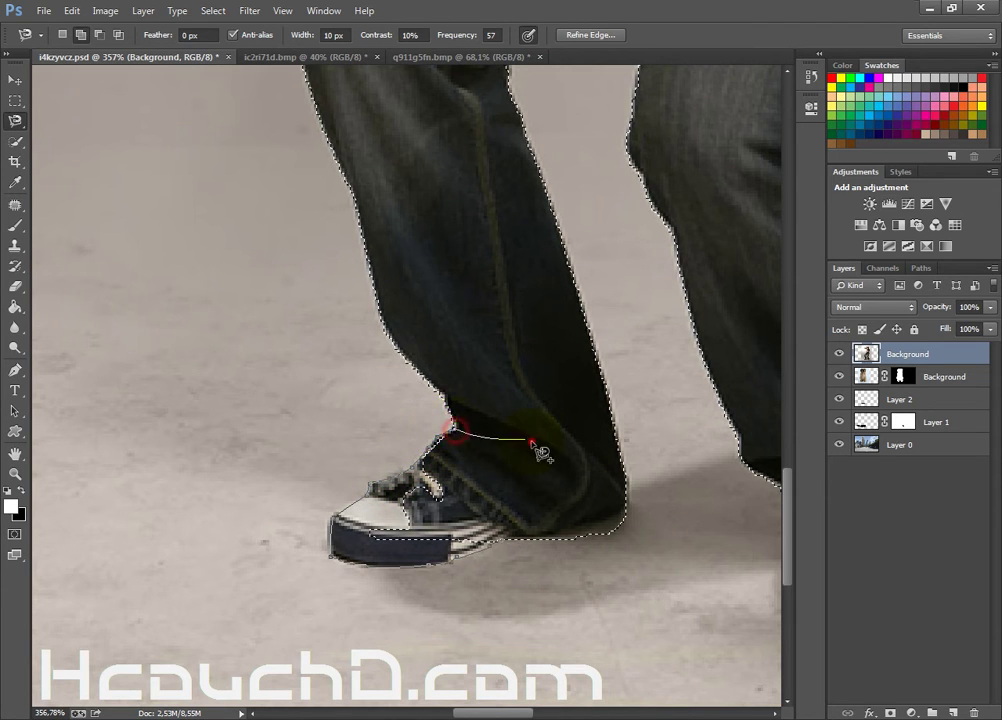
double_click(570, 476)
scroll(513, 468, down, 3)
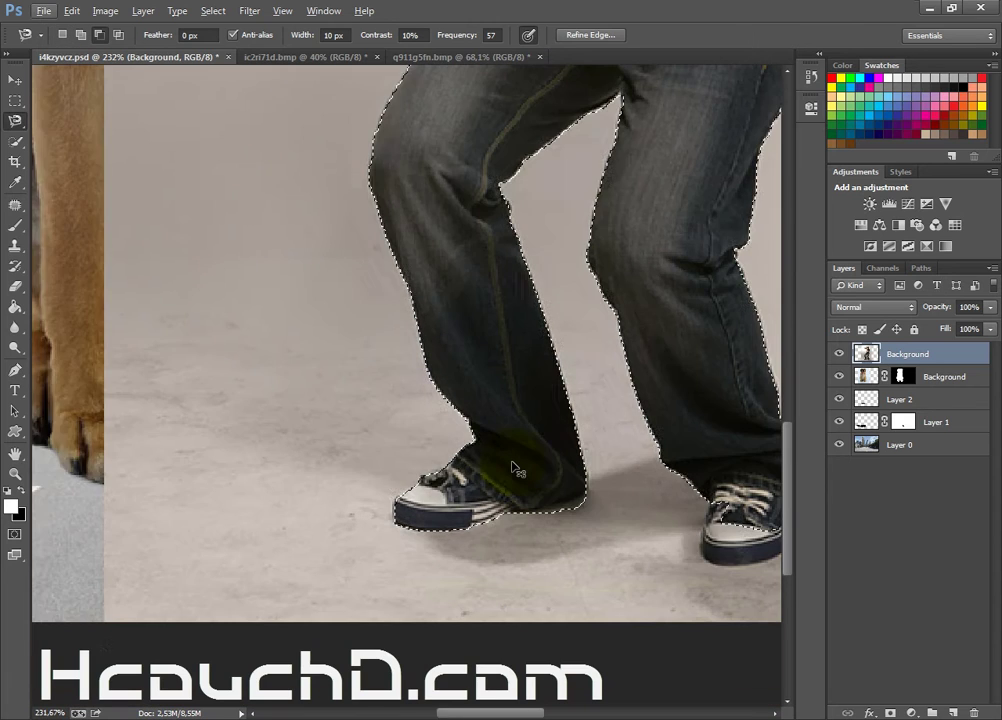
scroll(517, 524, up, 3)
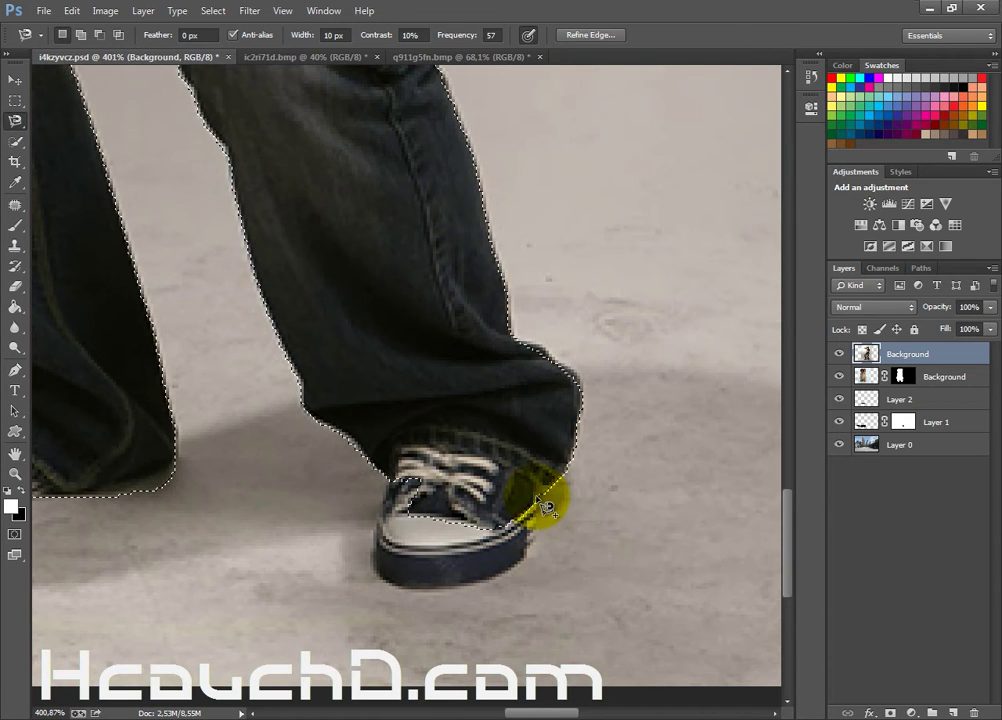
Step: Add the right shoe to the selection by tracing around its outline
click(536, 493)
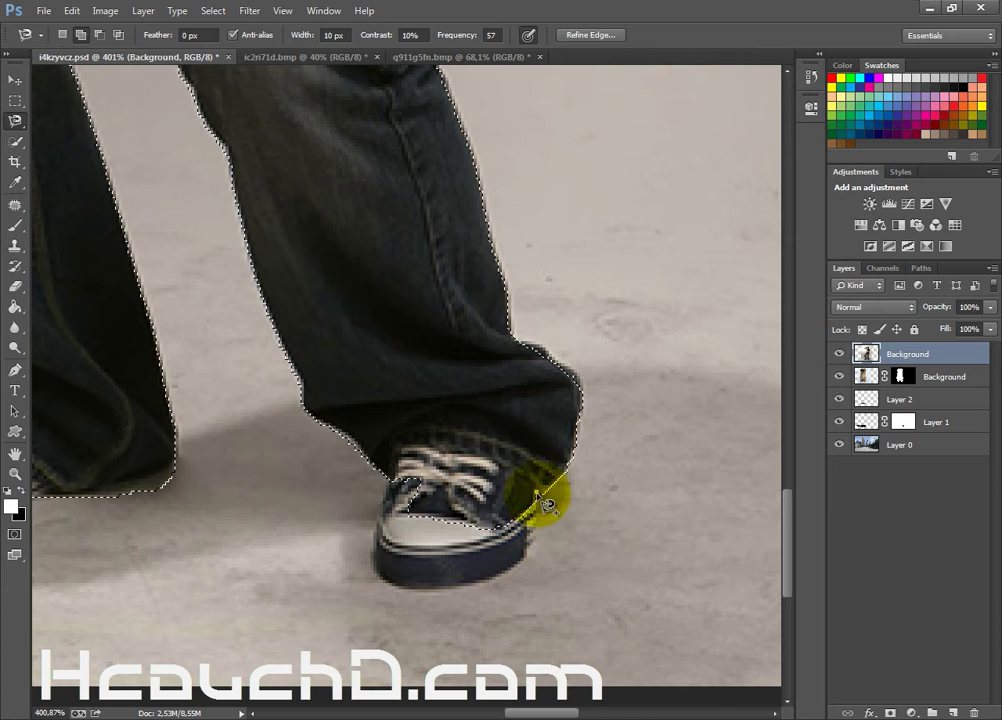
click(538, 538)
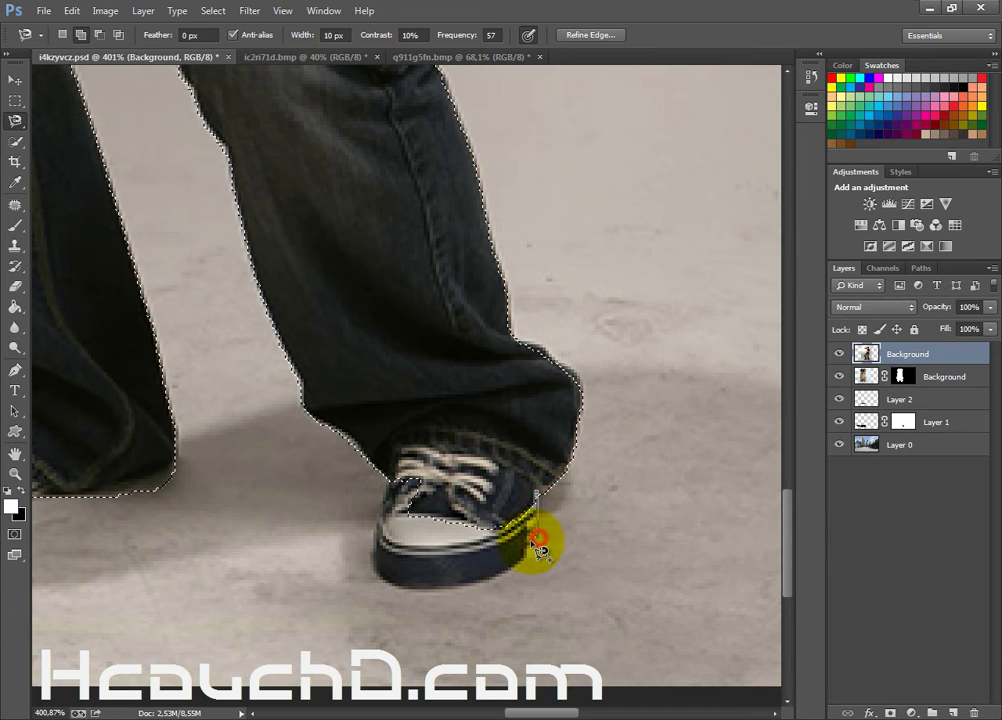
click(526, 548)
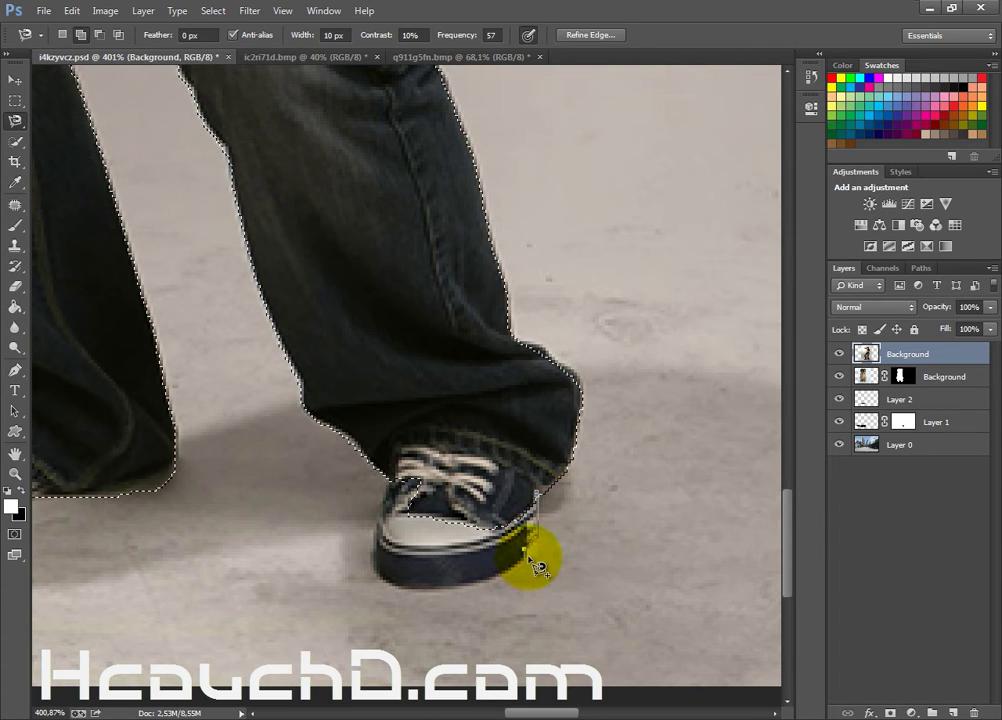
click(376, 567)
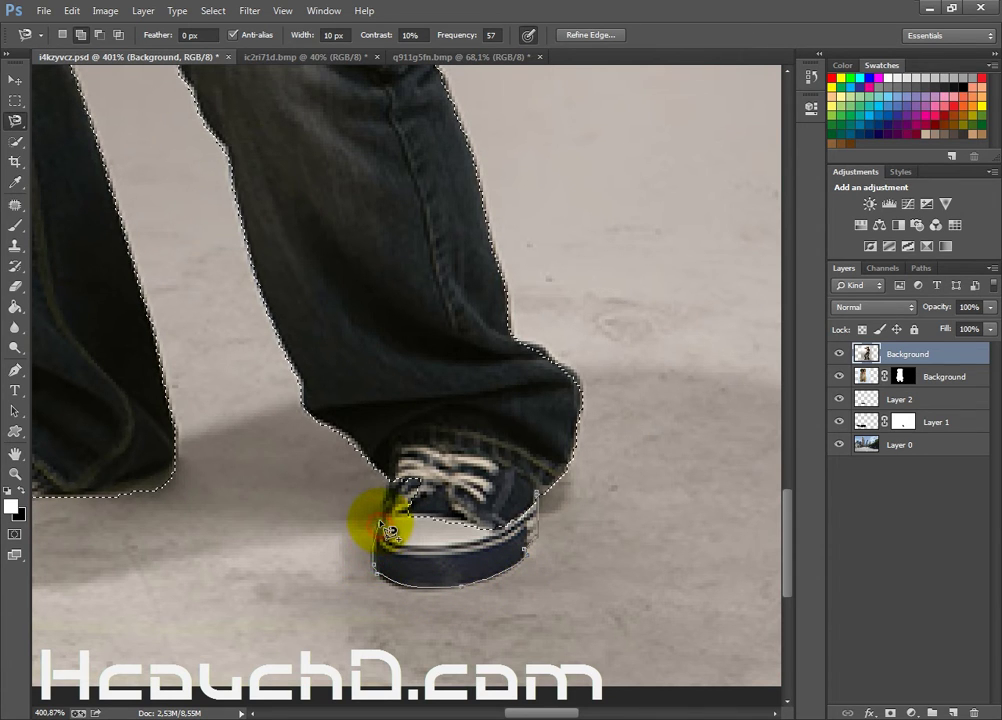
click(397, 496)
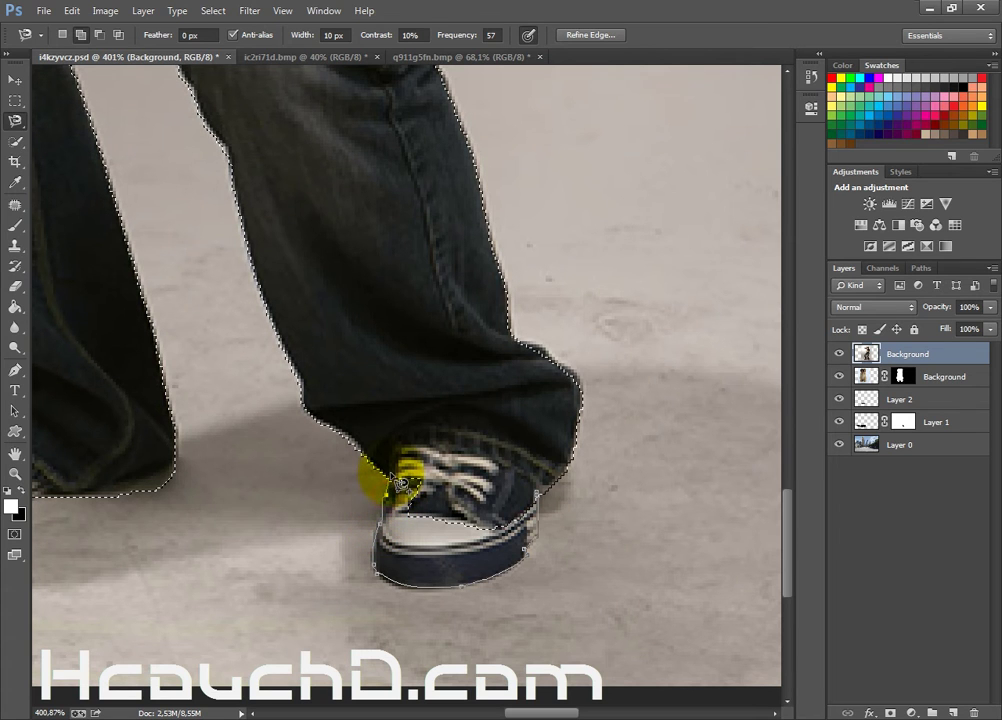
double_click(460, 410)
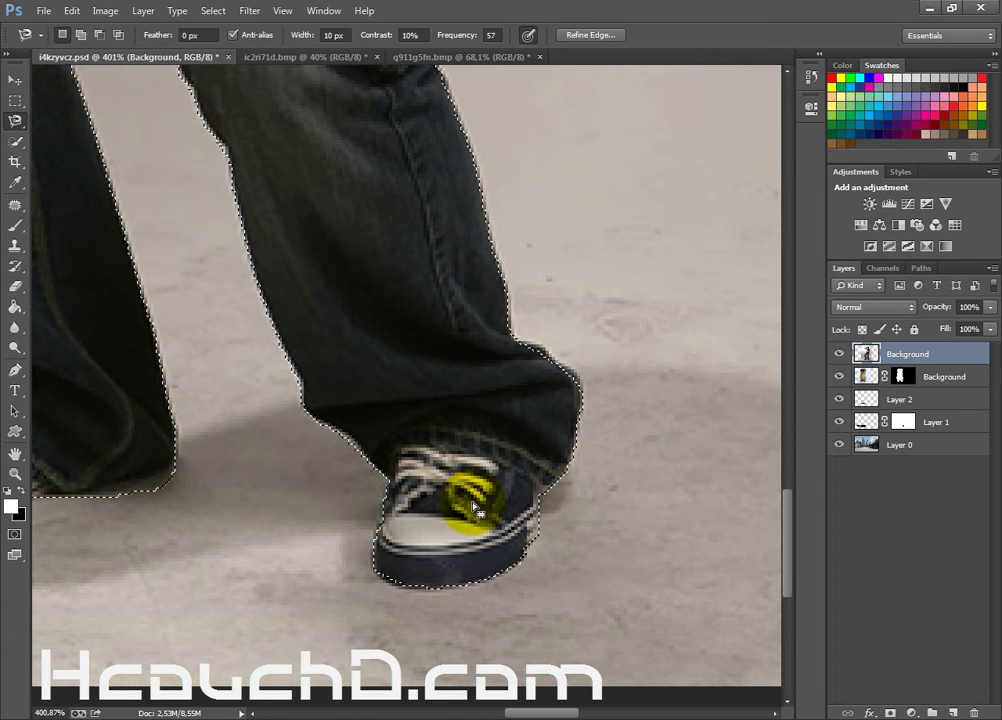
scroll(473, 515, down, 3)
scroll(492, 447, up, 1)
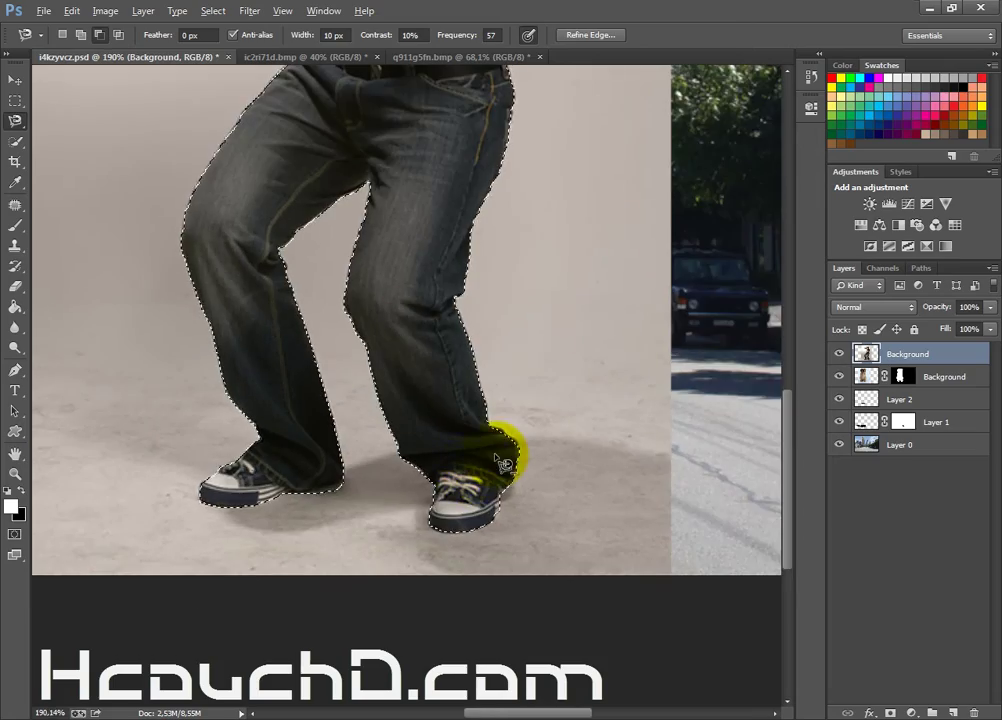
scroll(520, 435, up, 3)
scroll(520, 437, up, 1)
scroll(515, 430, down, 1)
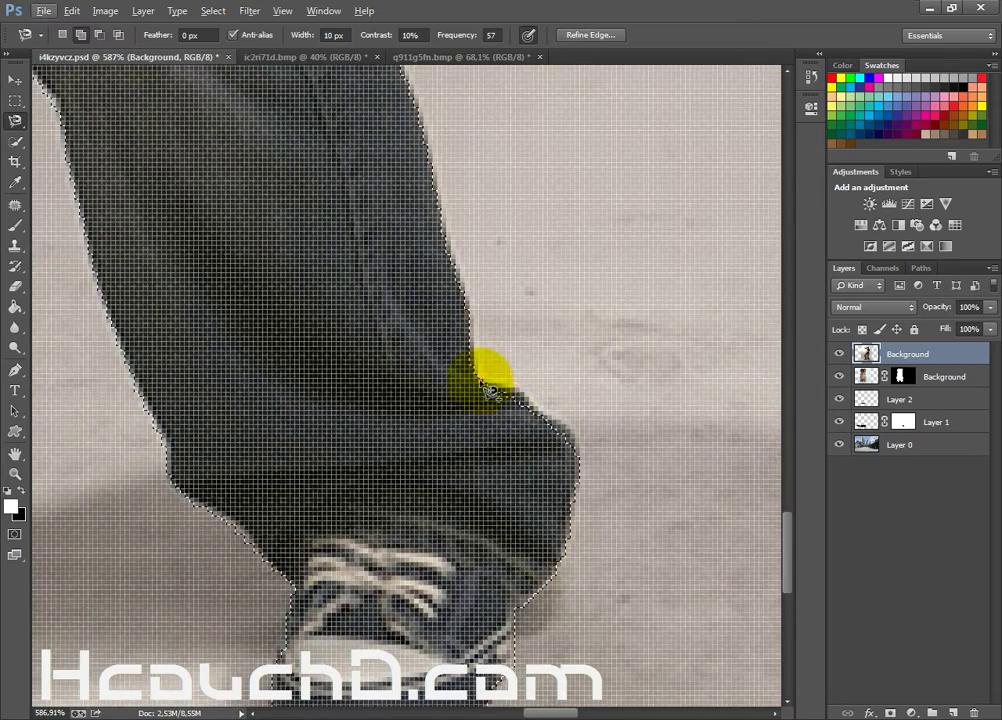
Step: Add the jeans hem area above the shoe to the selection
click(480, 381)
click(531, 400)
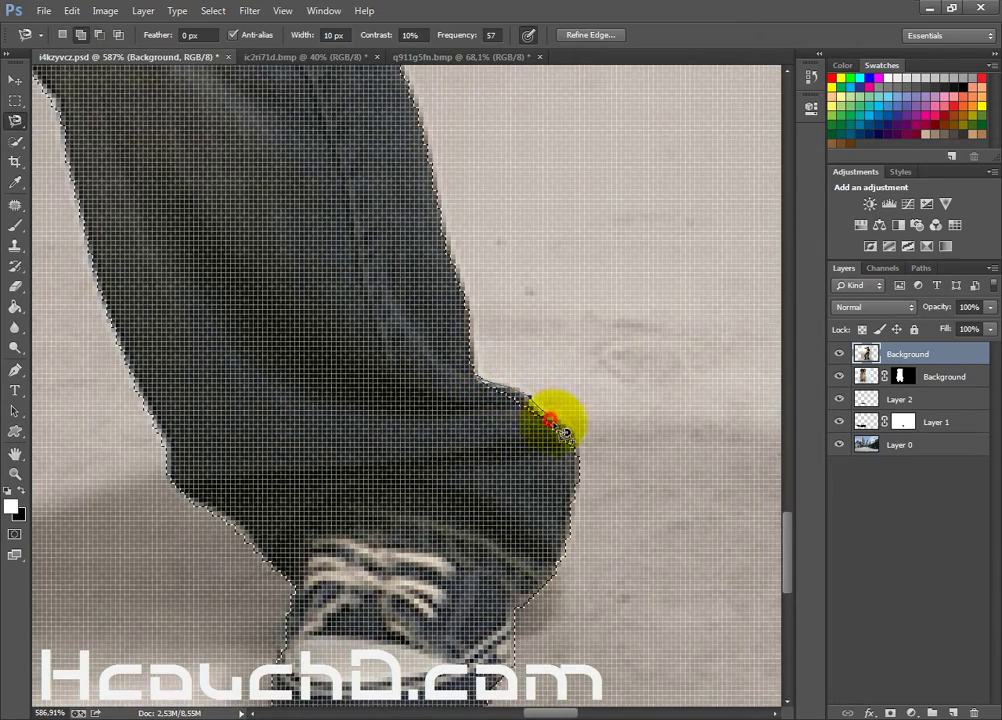
click(574, 438)
scroll(398, 458, down, 2)
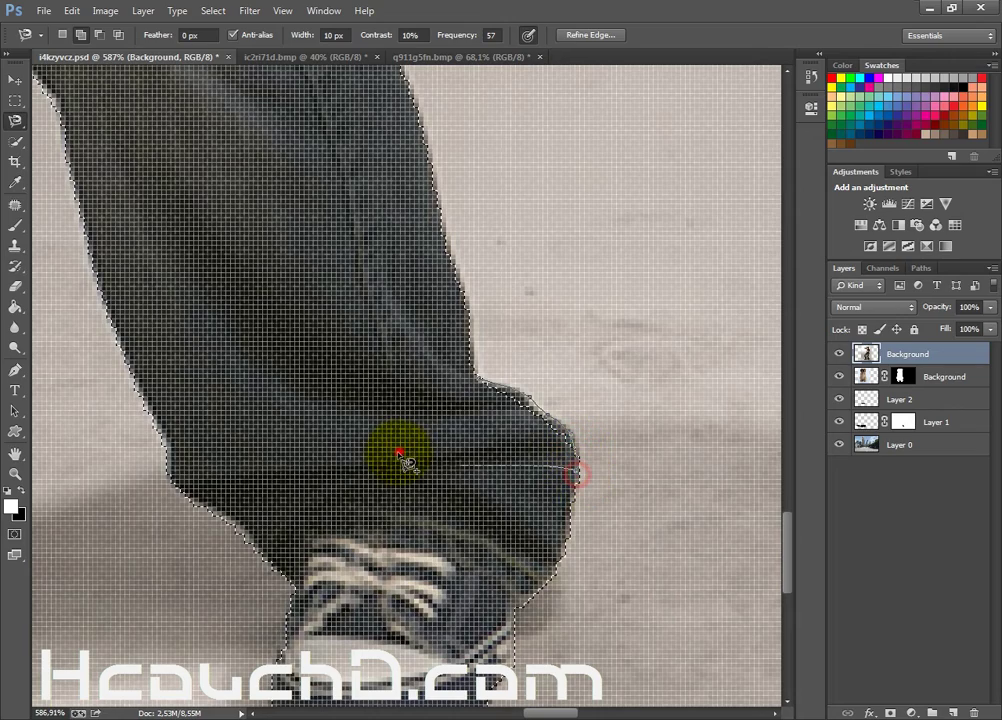
double_click(398, 458)
scroll(398, 468, down, 1)
scroll(324, 385, down, 2)
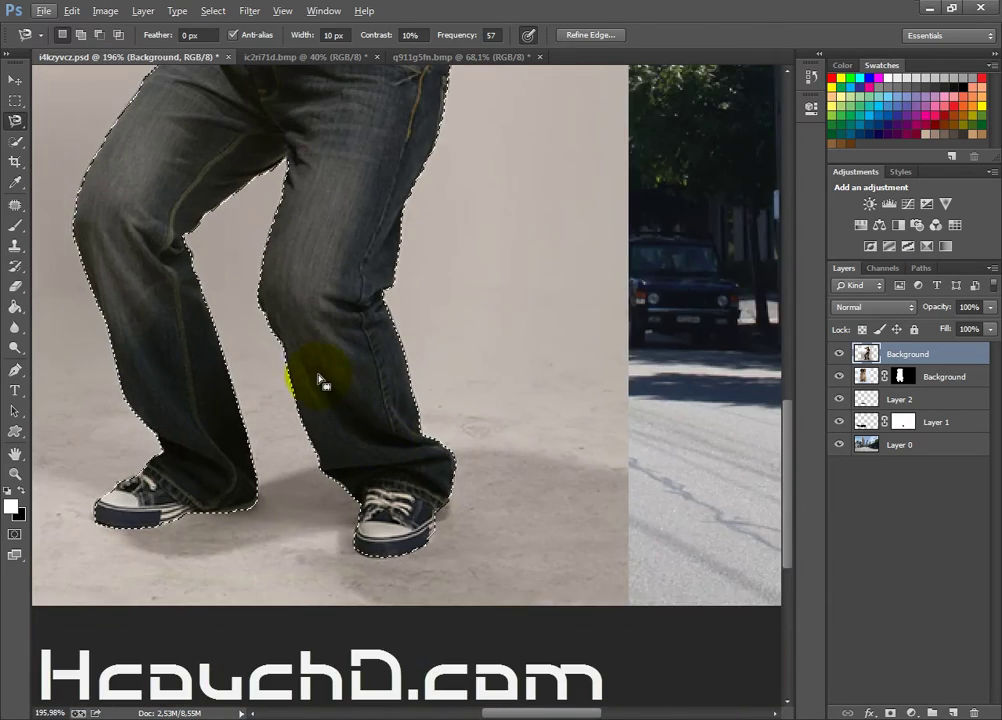
scroll(324, 391, down, 1)
scroll(302, 380, down, 1)
scroll(298, 358, down, 1)
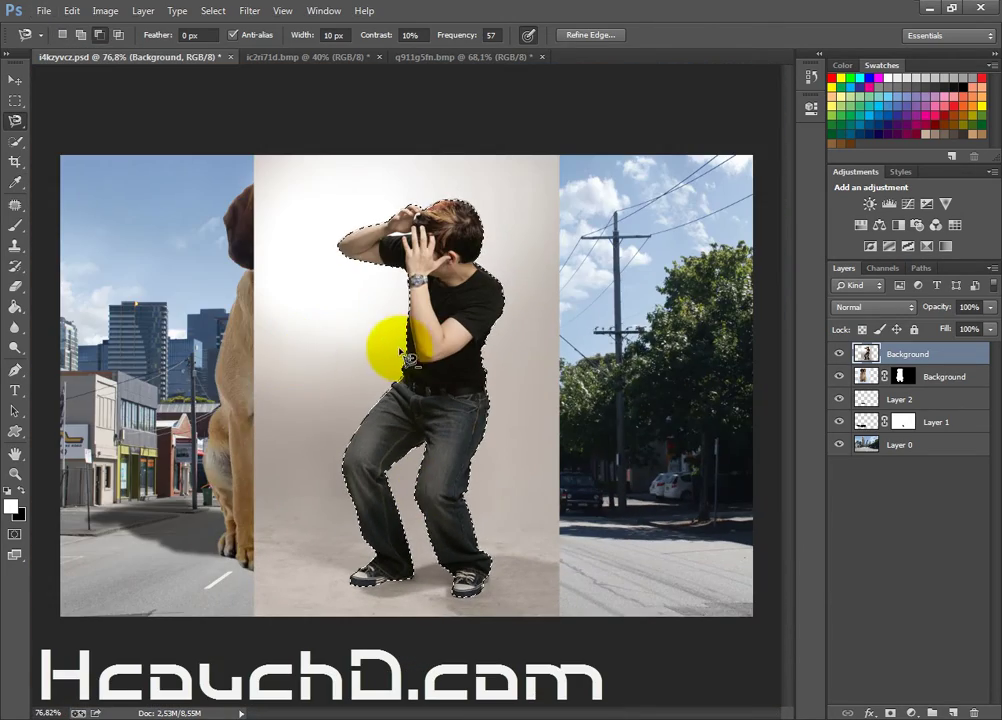
scroll(395, 352, up, 1)
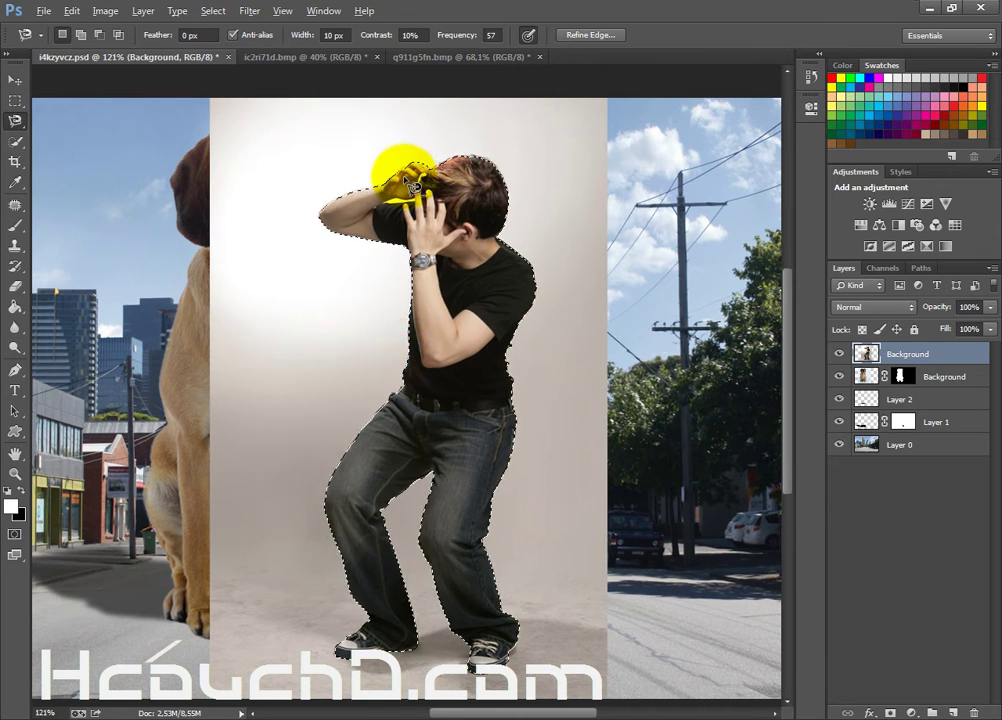
scroll(400, 175, up, 3)
scroll(414, 224, up, 1)
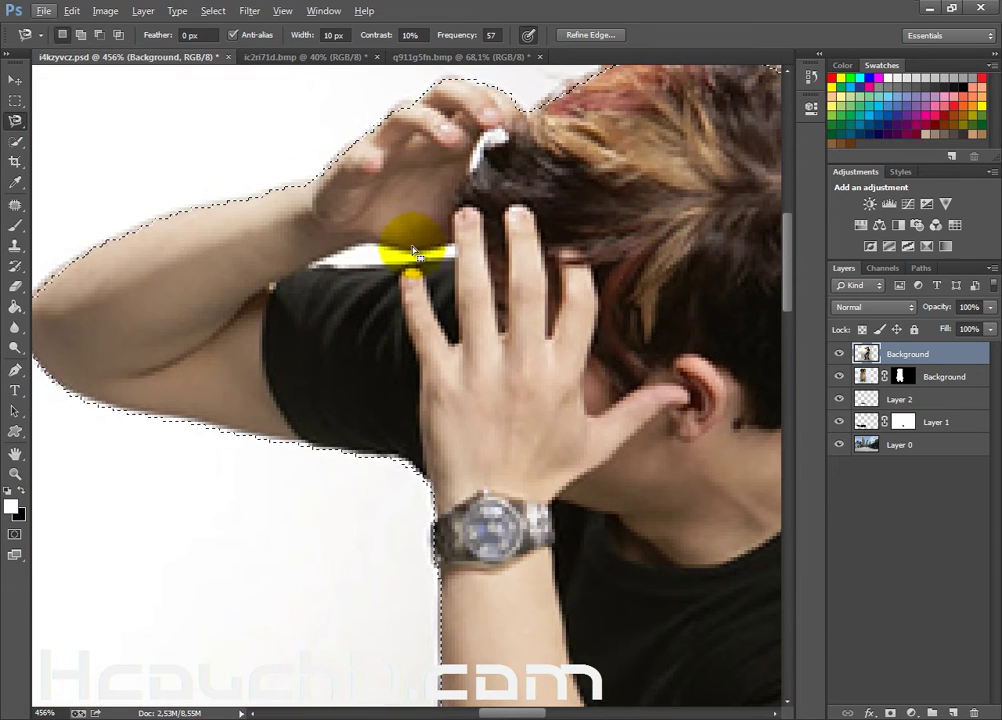
Step: Trace the white gap between the raised arm and shirt, restarting the outline once
shift+click(310, 264)
click(366, 246)
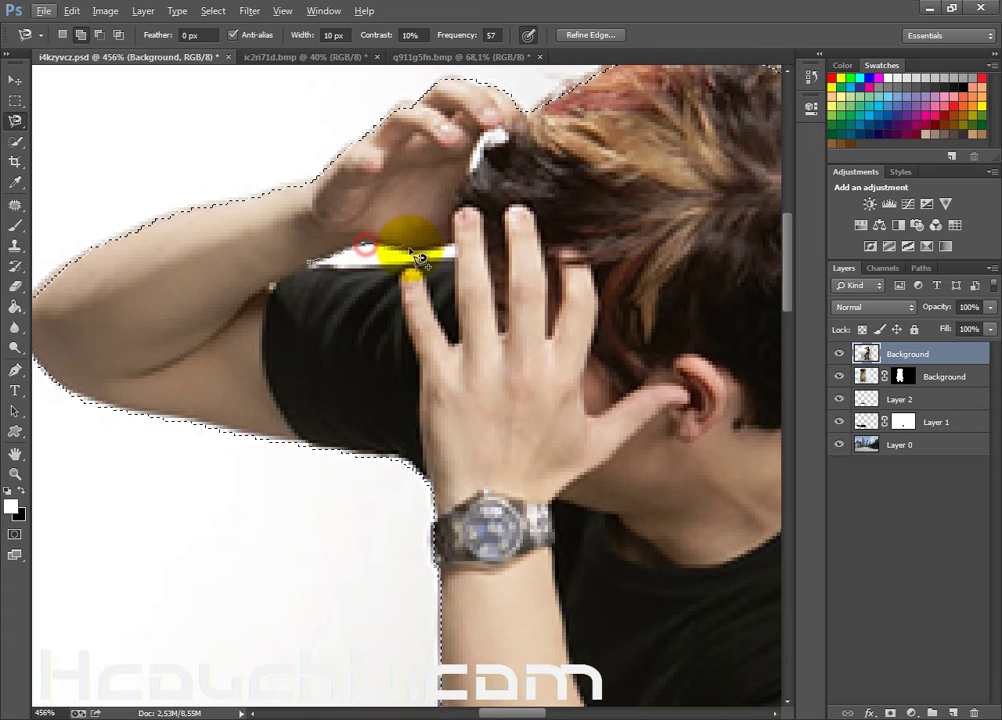
click(425, 252)
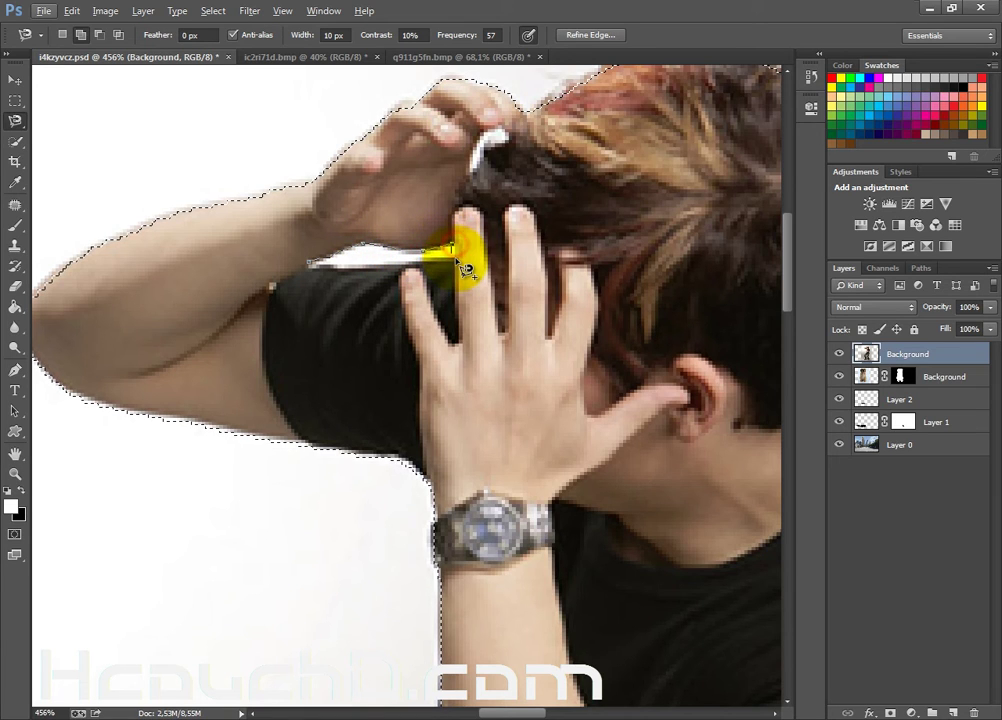
click(455, 256)
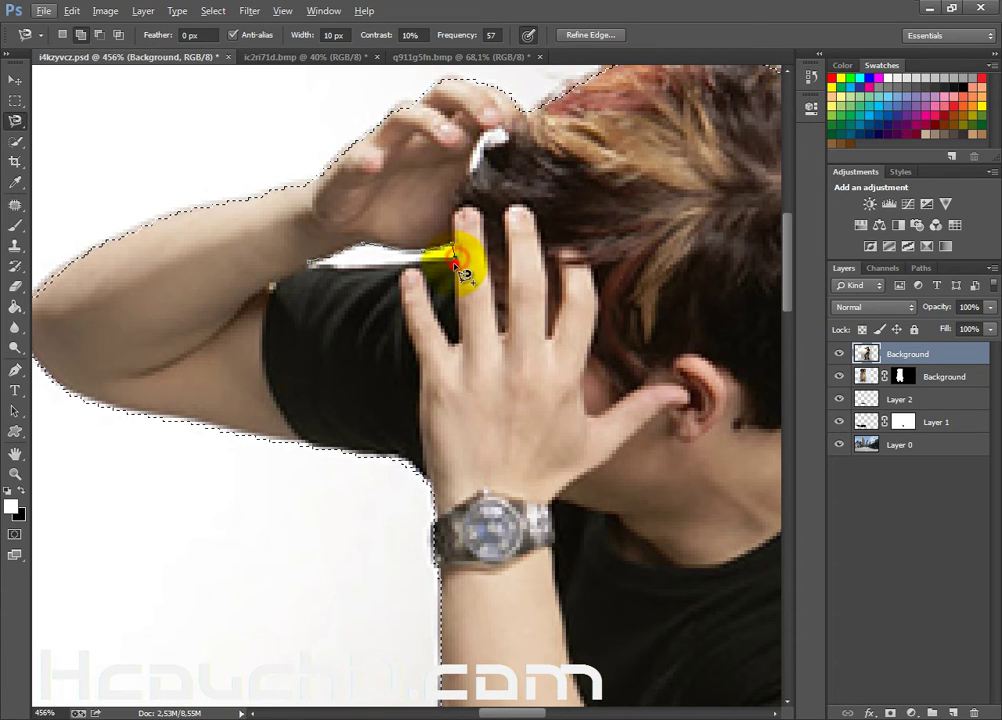
click(389, 266)
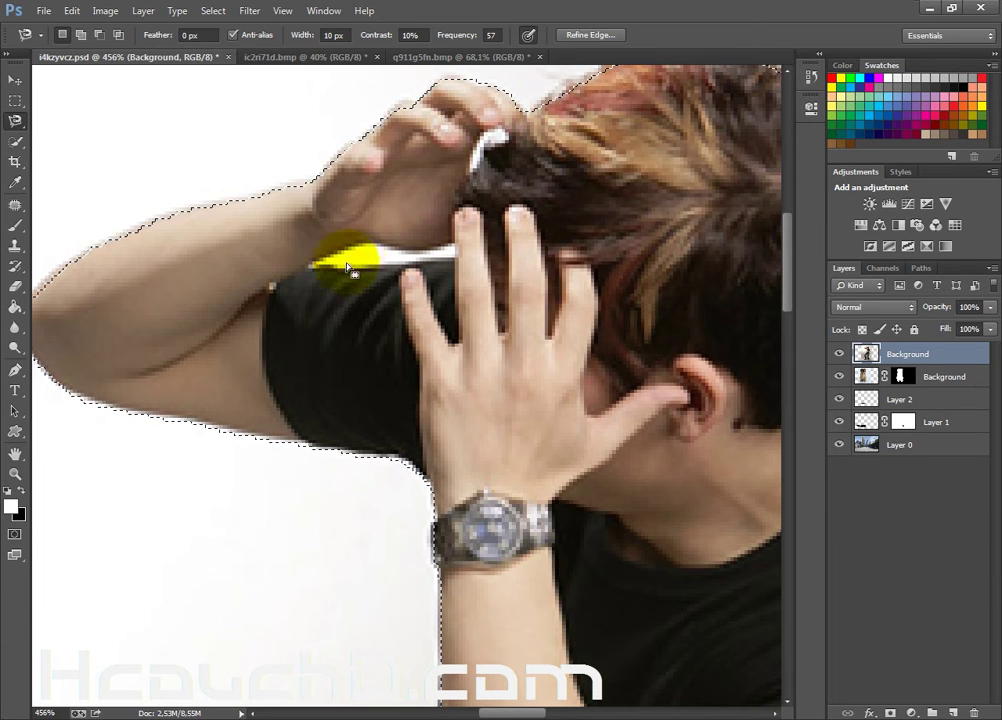
key(Escape)
click(310, 269)
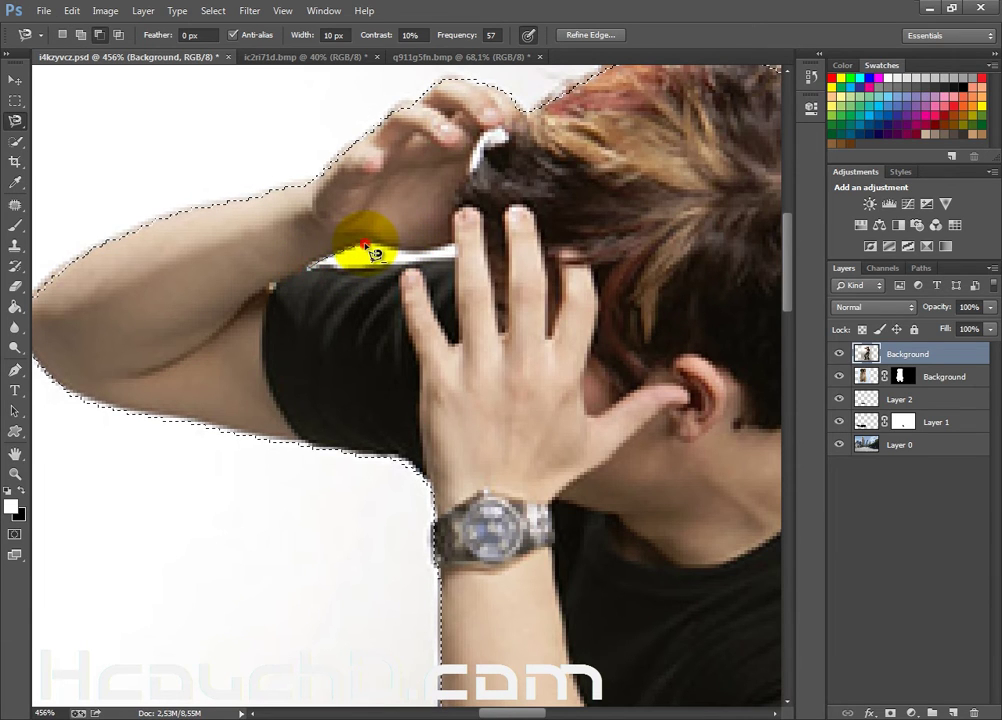
click(452, 243)
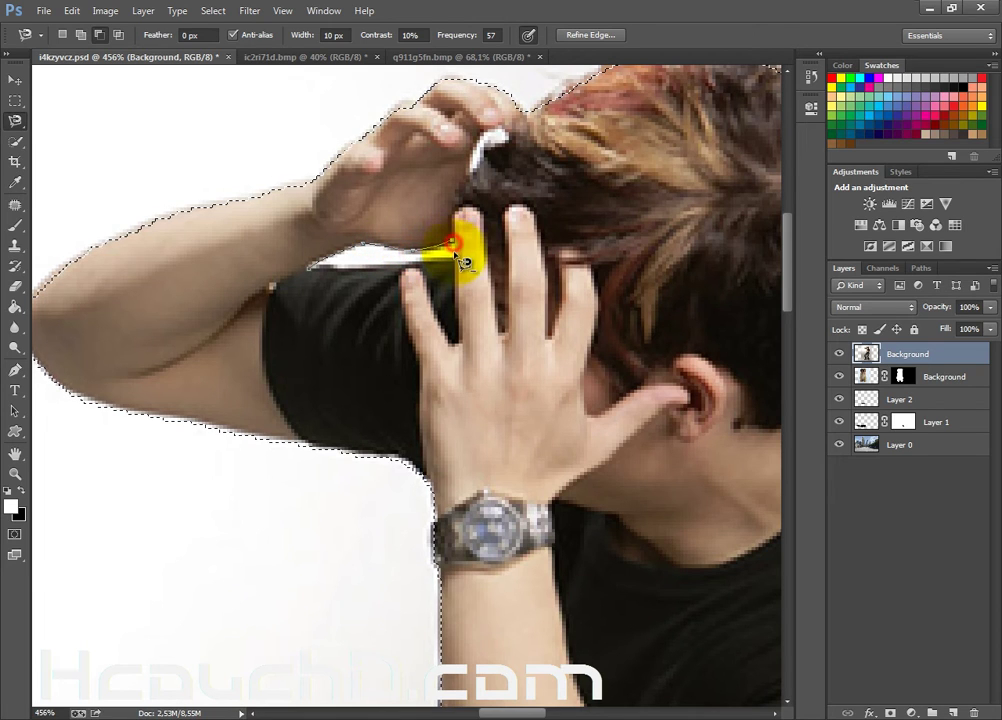
click(457, 262)
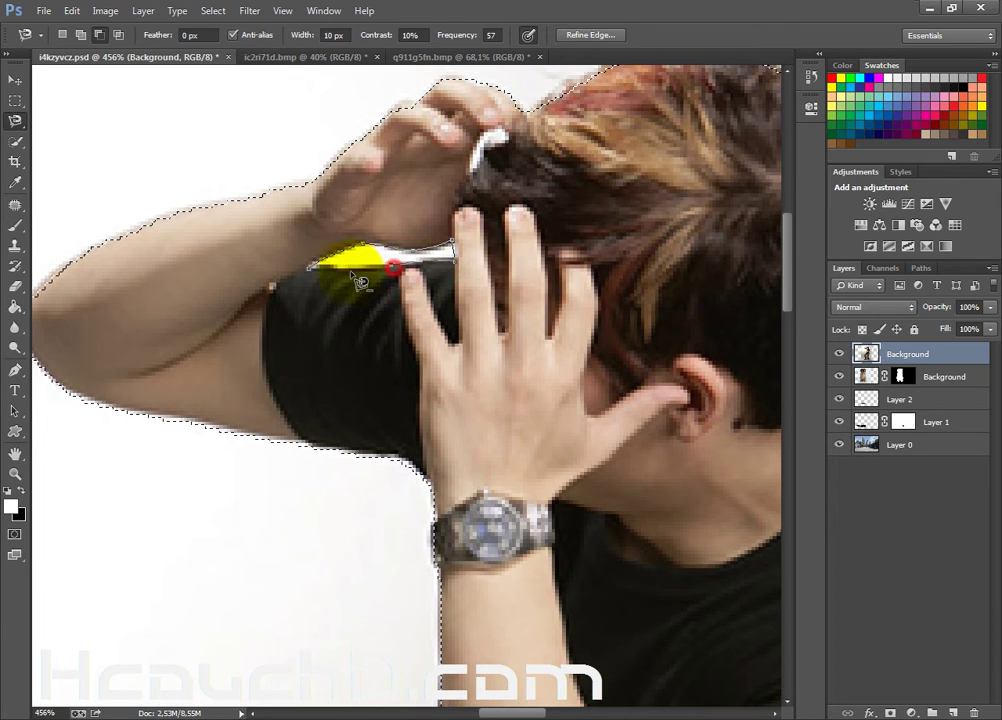
click(325, 272)
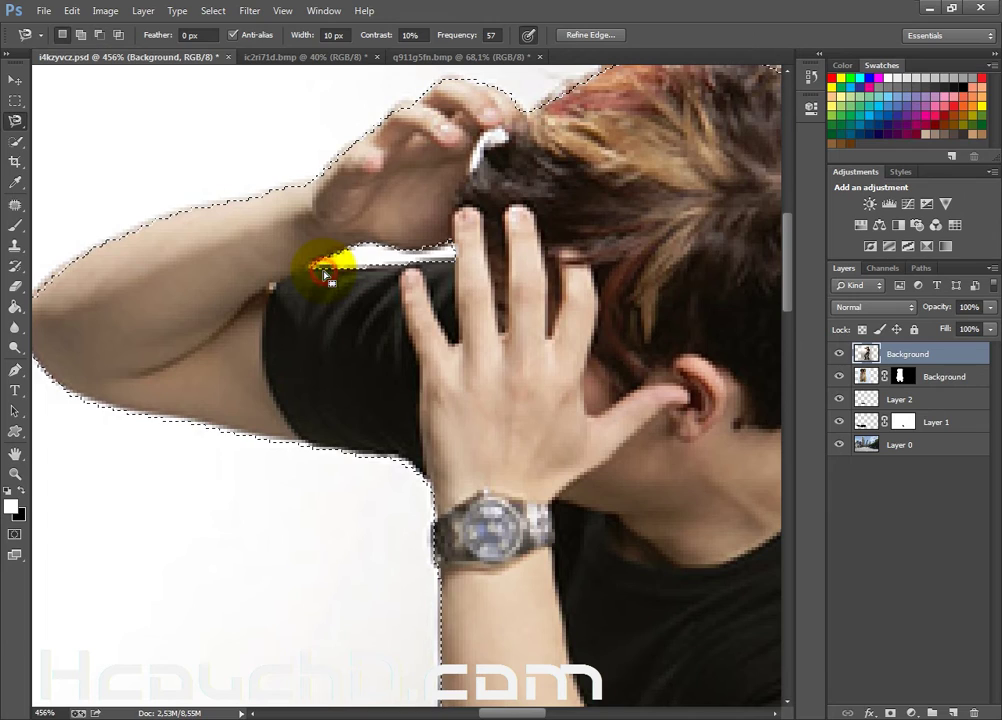
Step: Continue the outline along the white gap beside the hair, then zoom back out
scroll(470, 180, up, 2)
scroll(505, 215, up, 2)
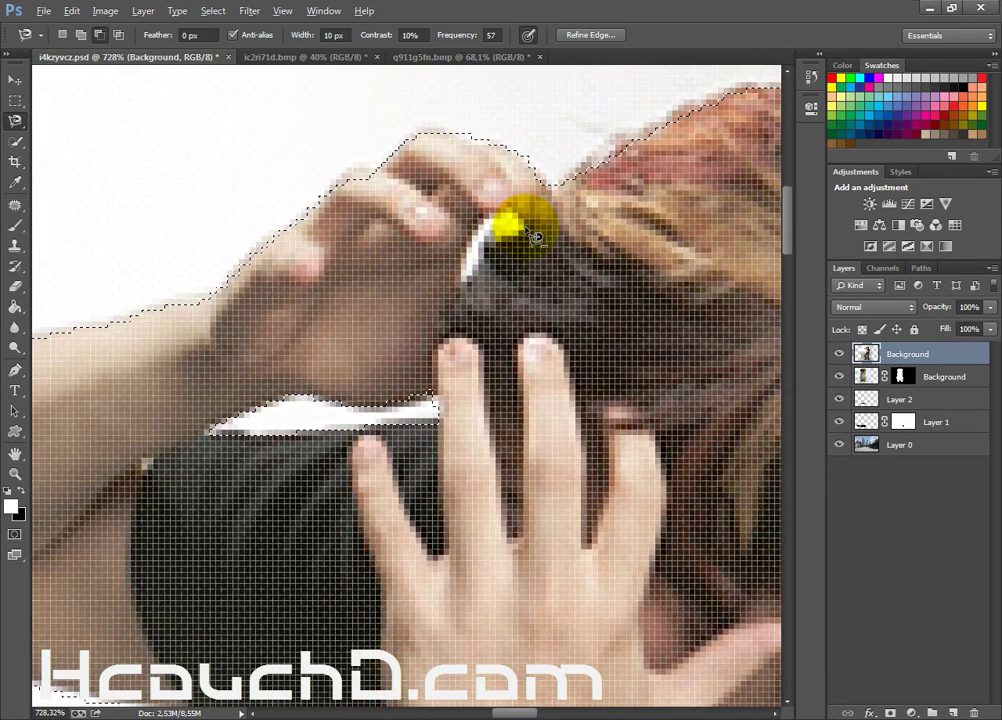
click(508, 209)
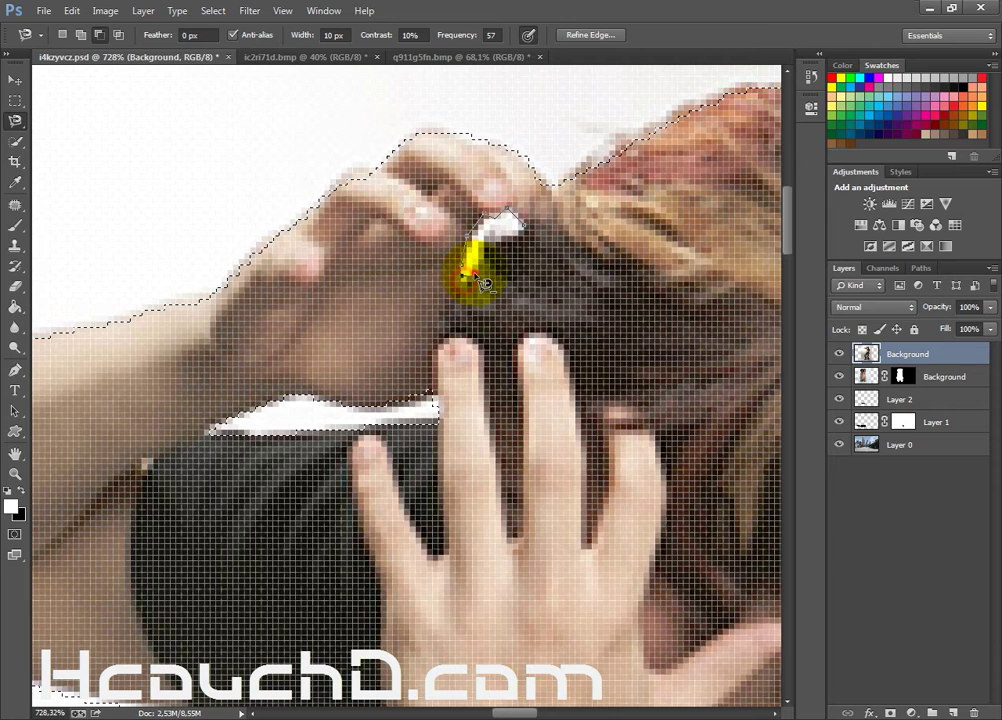
click(490, 237)
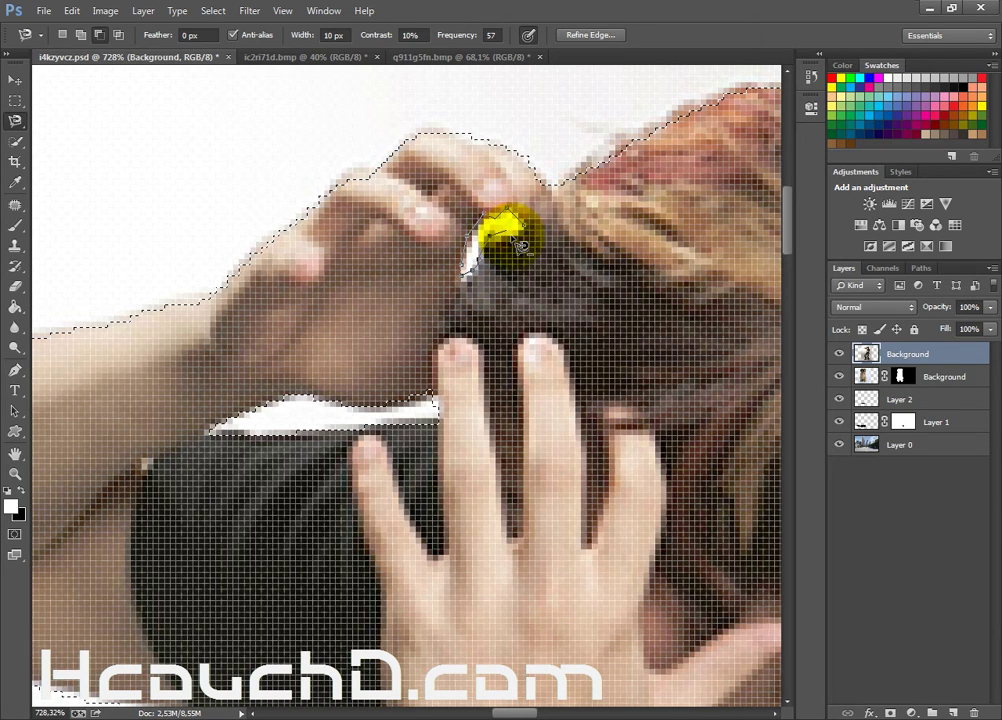
scroll(519, 245, down, 6)
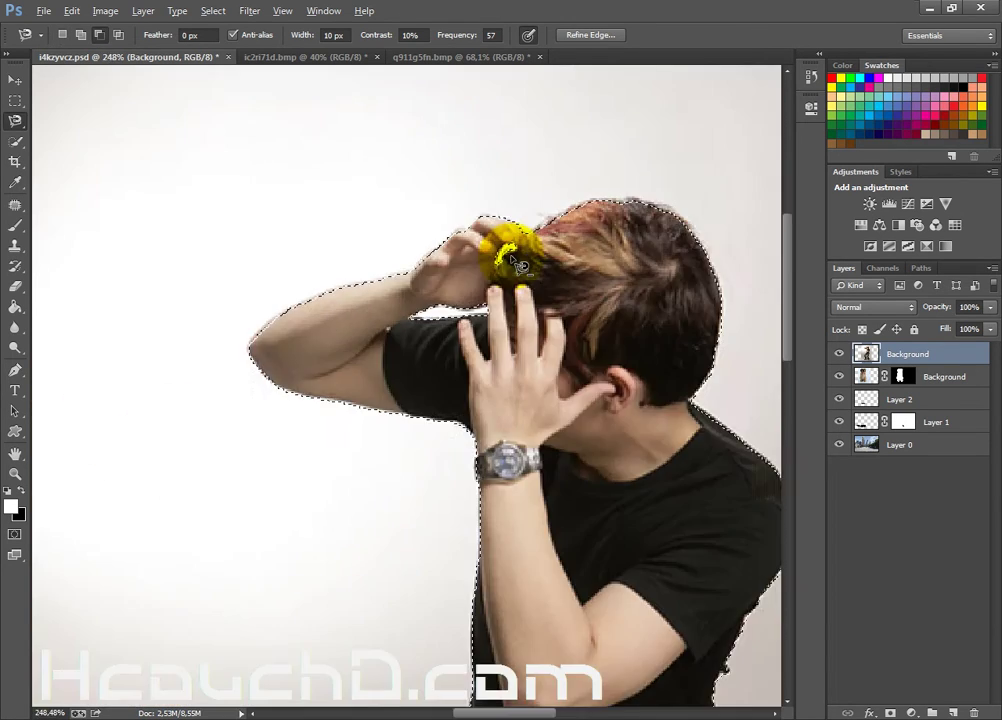
scroll(630, 375, down, 2)
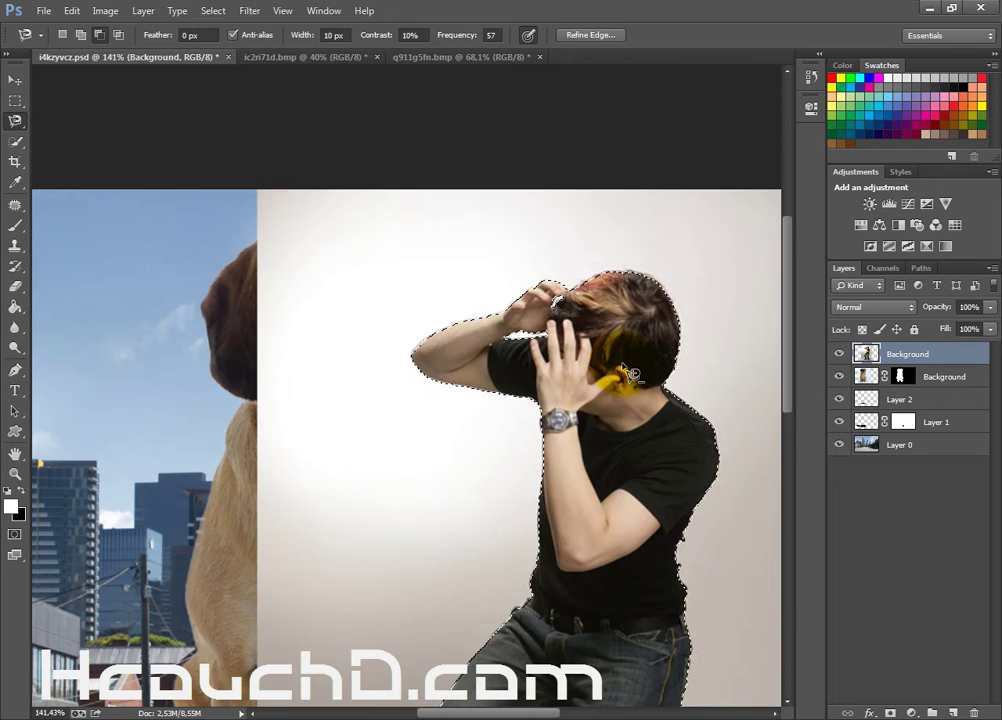
scroll(628, 375, down, 2)
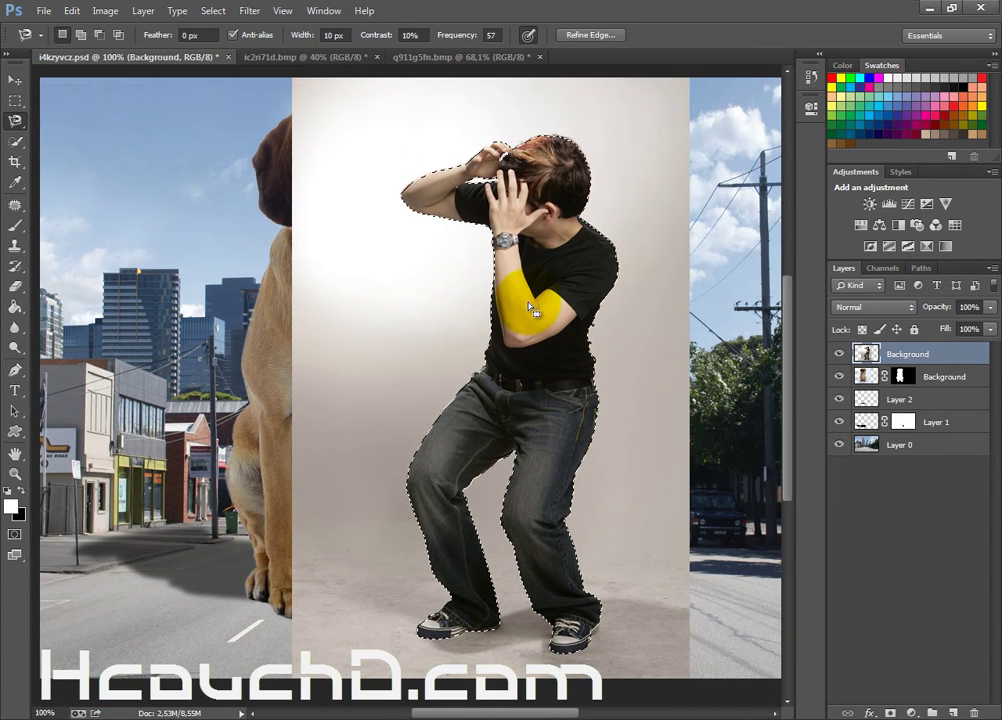
Step: Open Refine Edge for the man's selection and preview it On Layers over the street
right_click(528, 300)
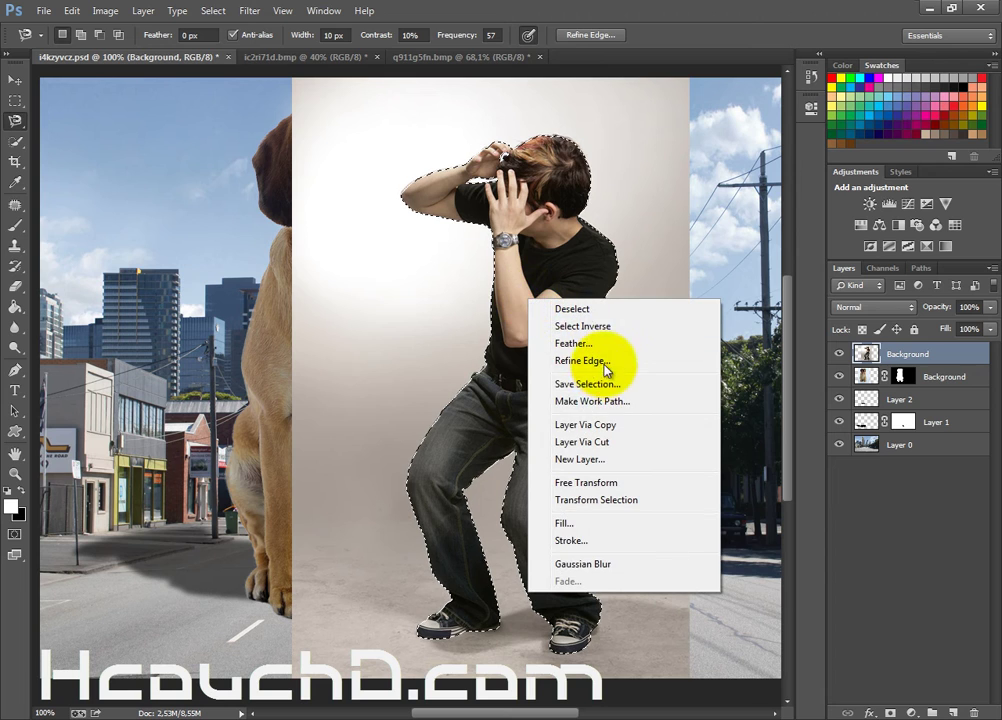
click(604, 360)
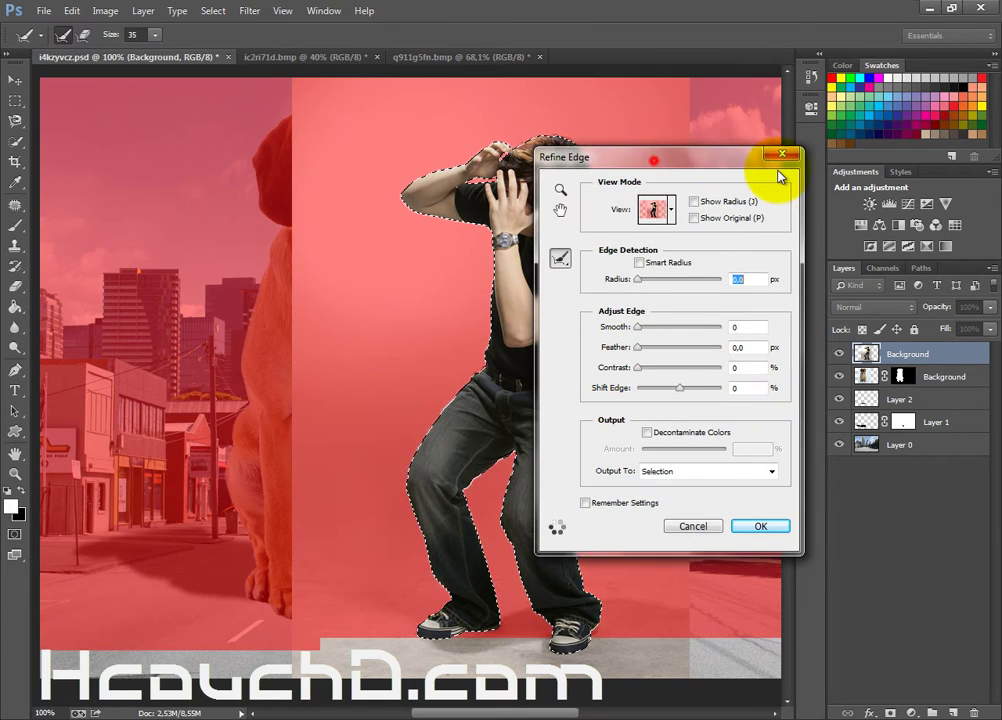
drag(658, 166, 782, 175)
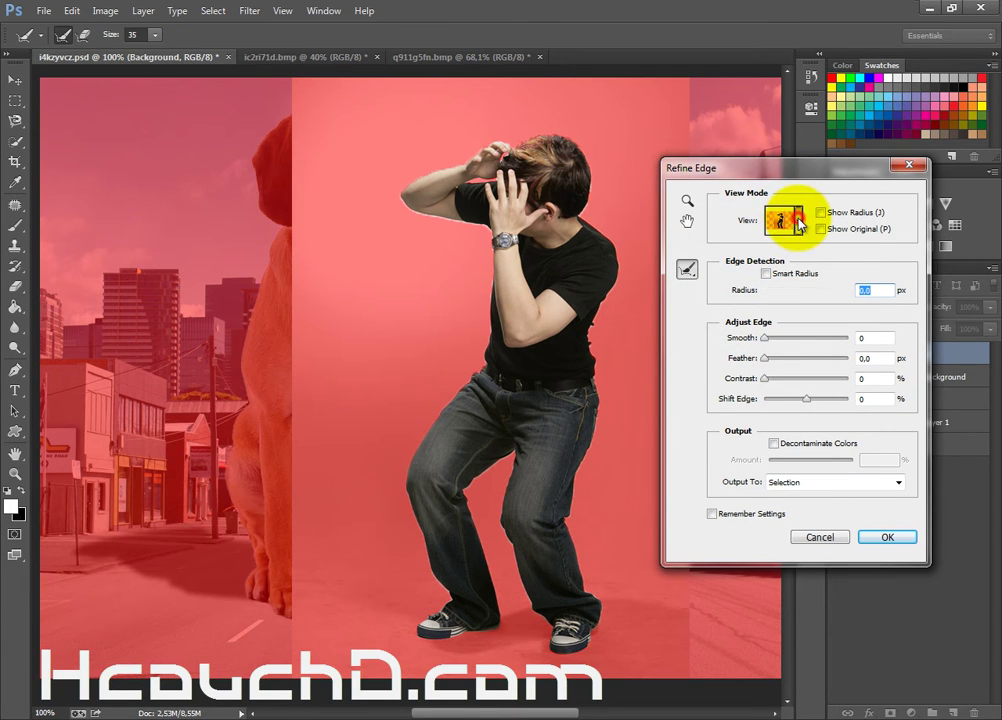
click(800, 222)
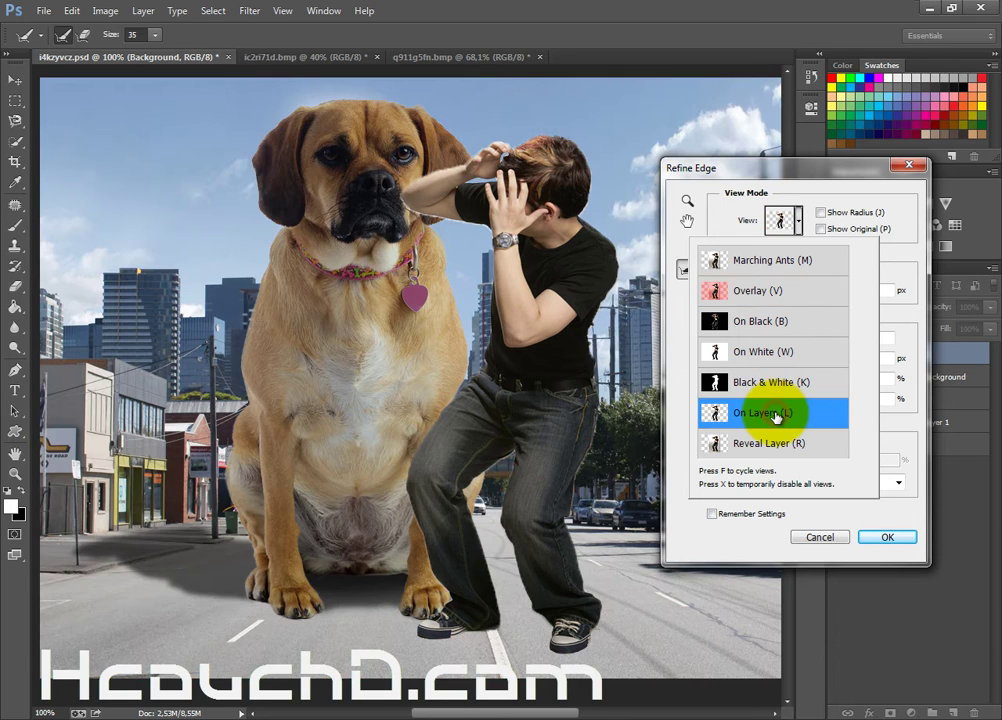
click(884, 249)
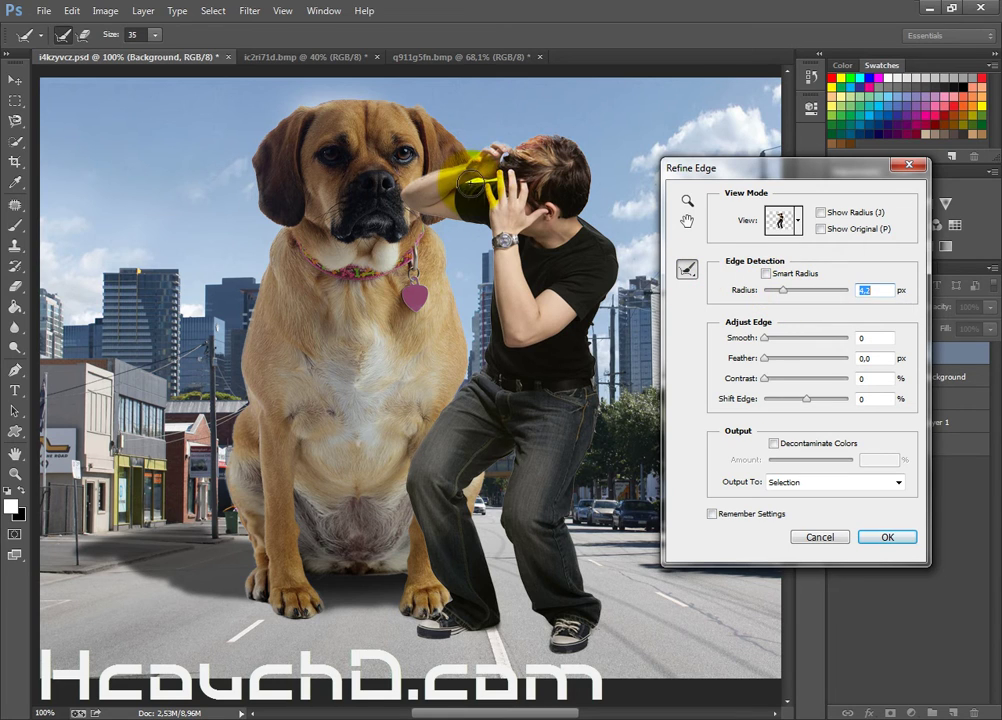
Step: Brush the refine radius over the hand, camera and face, and apply the 4.2 px refinement
mouse_move(505, 183)
mouse_down()
mouse_move(520, 218)
mouse_move(542, 219)
mouse_up()
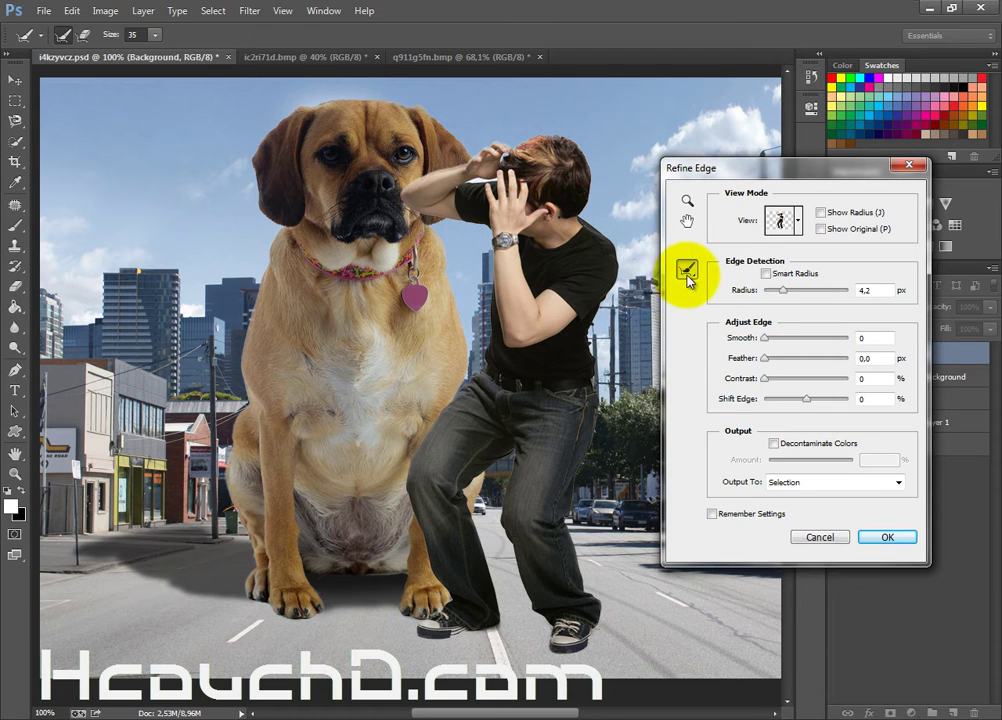
mouse_move(510, 201)
mouse_down()
mouse_move(471, 186)
mouse_move(482, 170)
mouse_up()
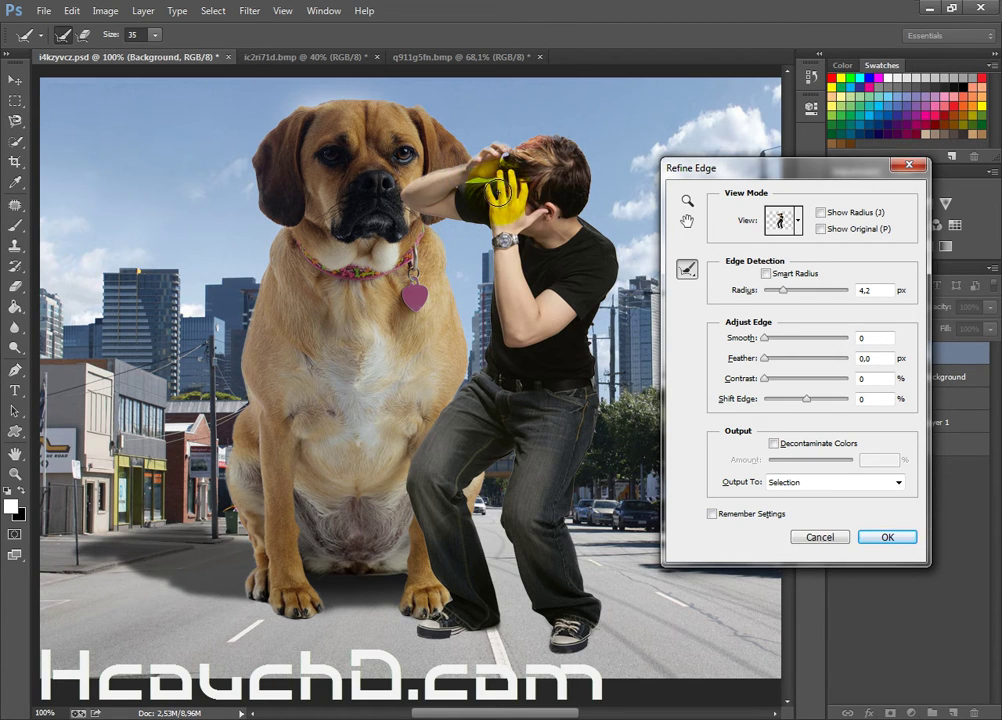
click(703, 228)
drag(510, 200, 505, 160)
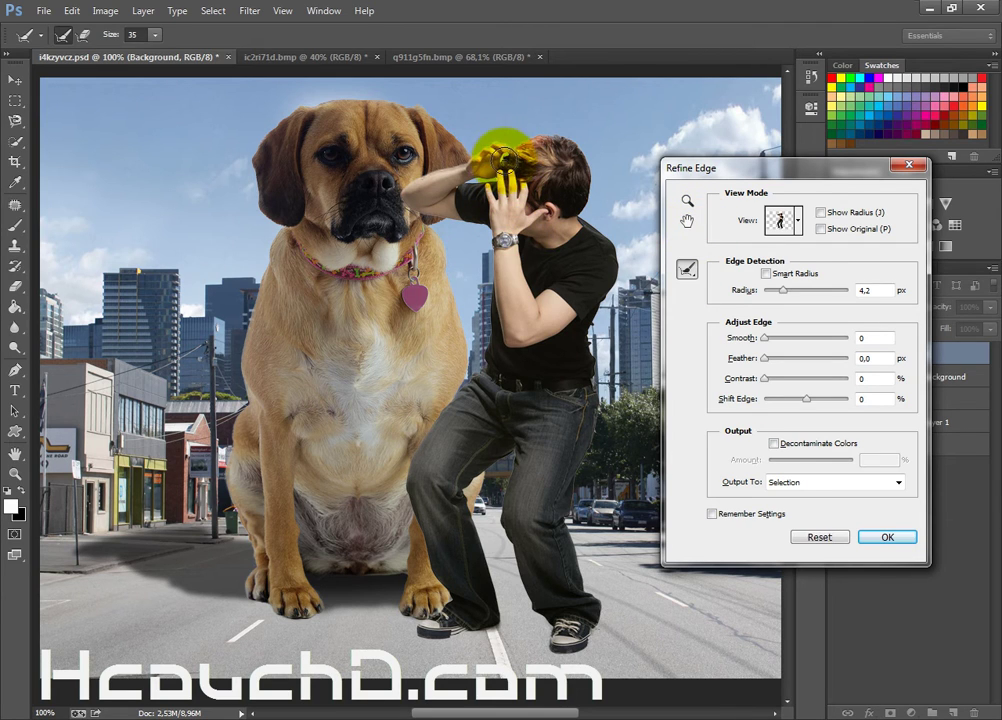
drag(503, 158, 543, 217)
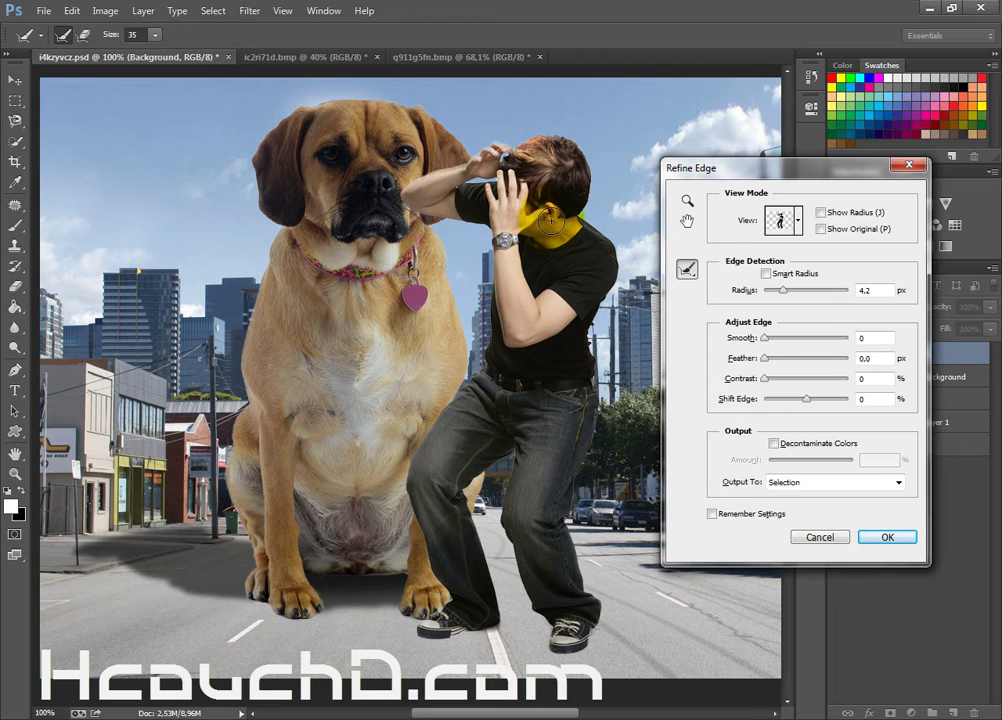
click(877, 538)
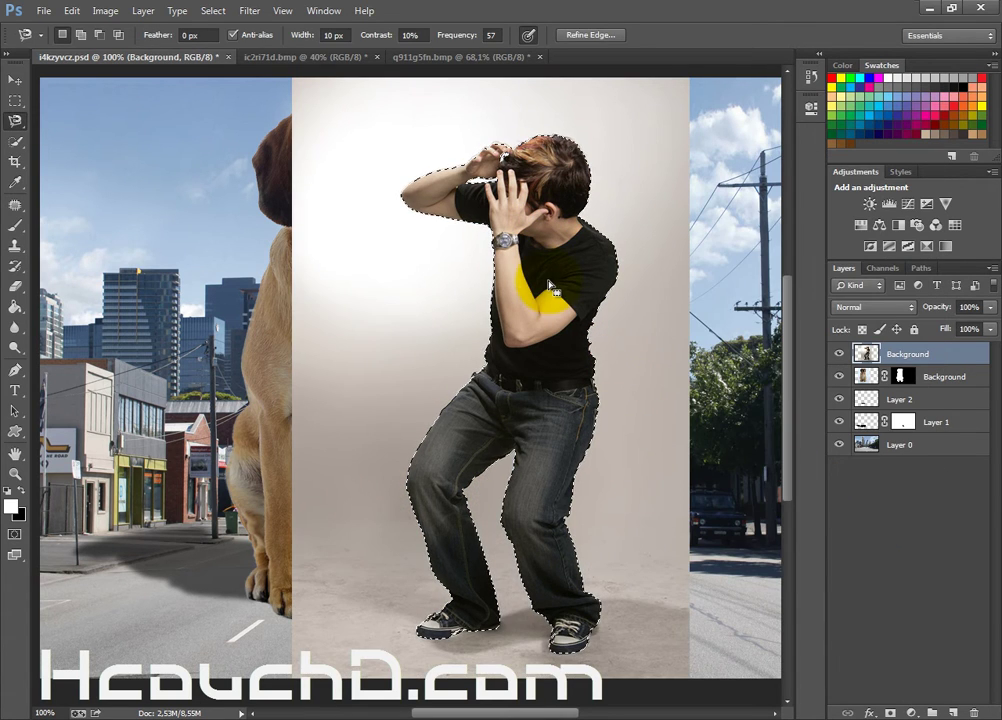
Step: Add a layer mask to the man and scale him down beside the pug
click(890, 712)
click(14, 79)
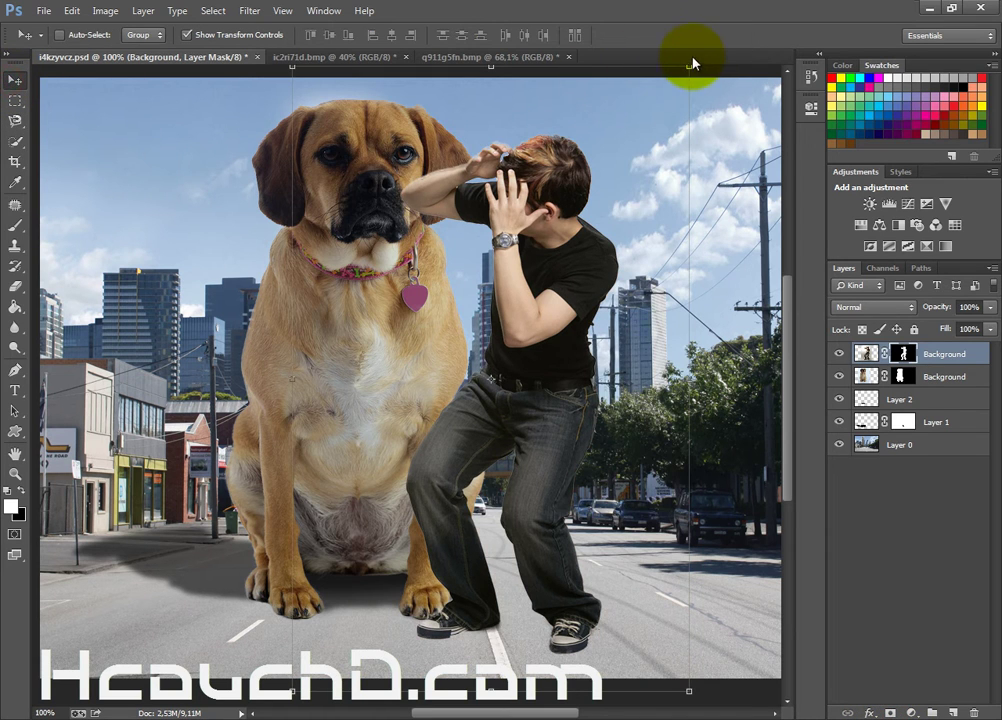
mouse_move(688, 68)
mouse_down()
mouse_move(575, 141)
mouse_move(416, 268)
mouse_move(347, 351)
mouse_move(323, 395)
mouse_move(407, 496)
mouse_up()
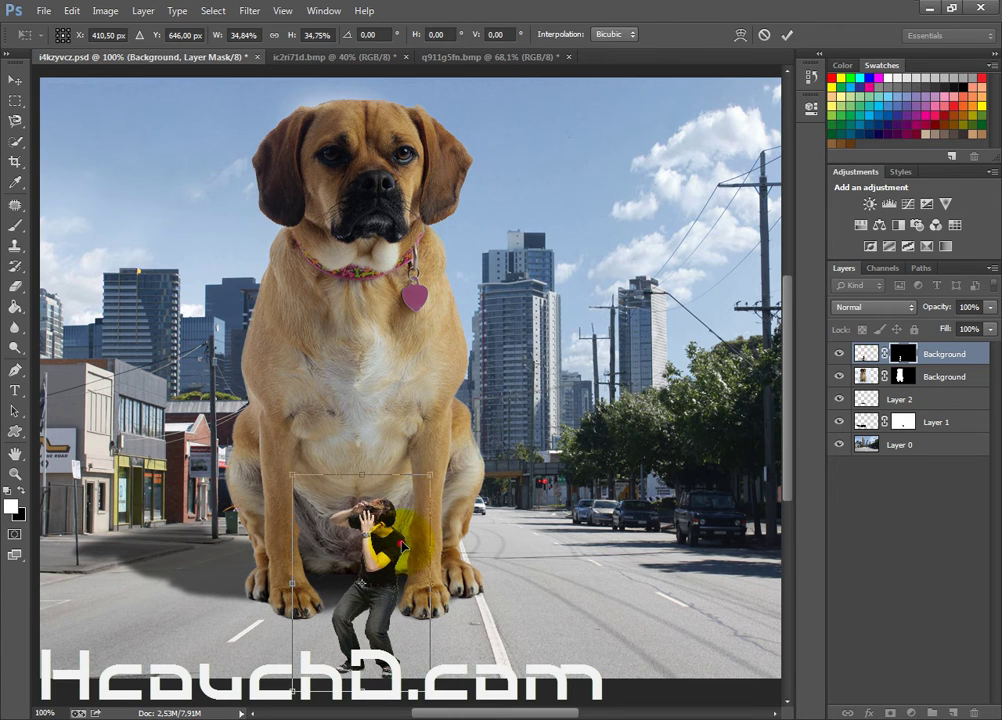
drag(403, 540, 663, 497)
drag(678, 419, 659, 450)
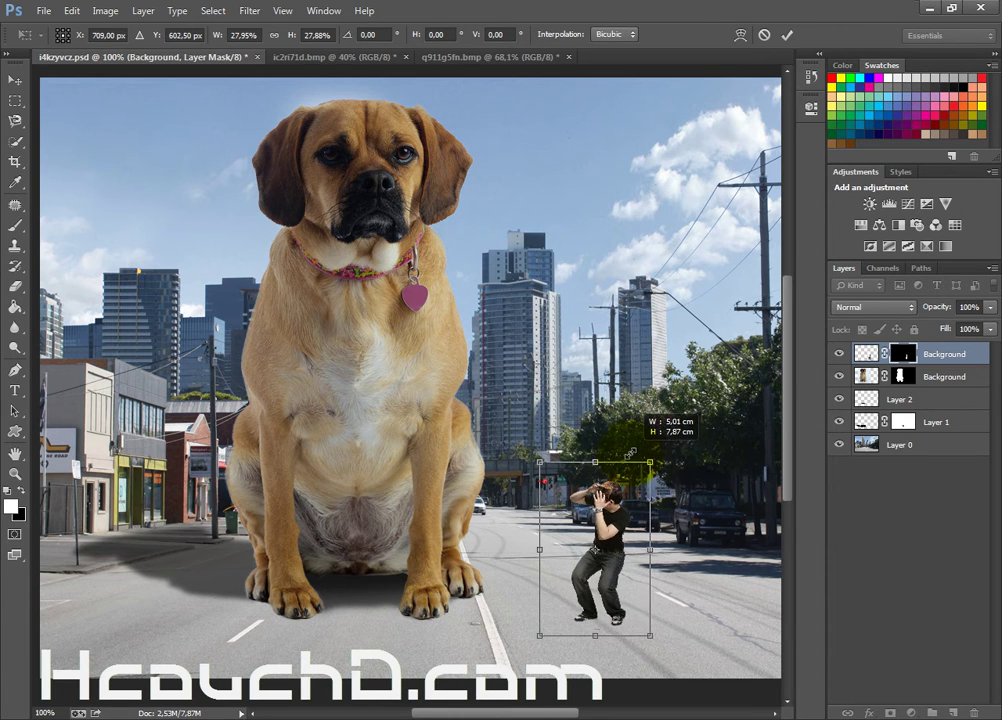
click(787, 35)
Step: Nudge the man right and up on the street and commit his final size
drag(610, 510, 688, 469)
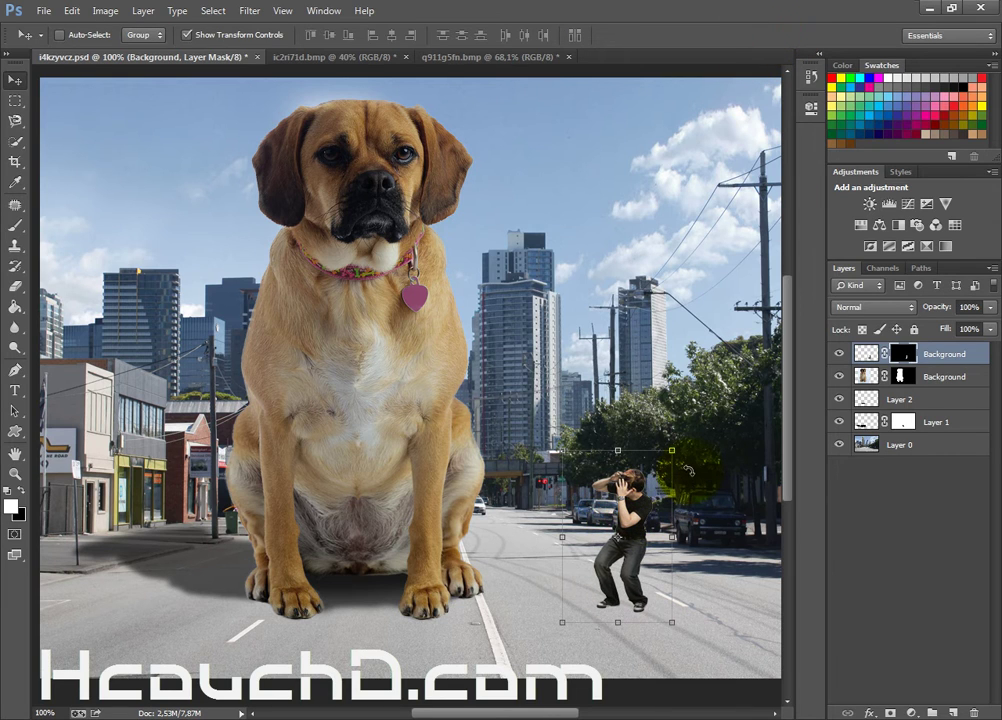
click(674, 452)
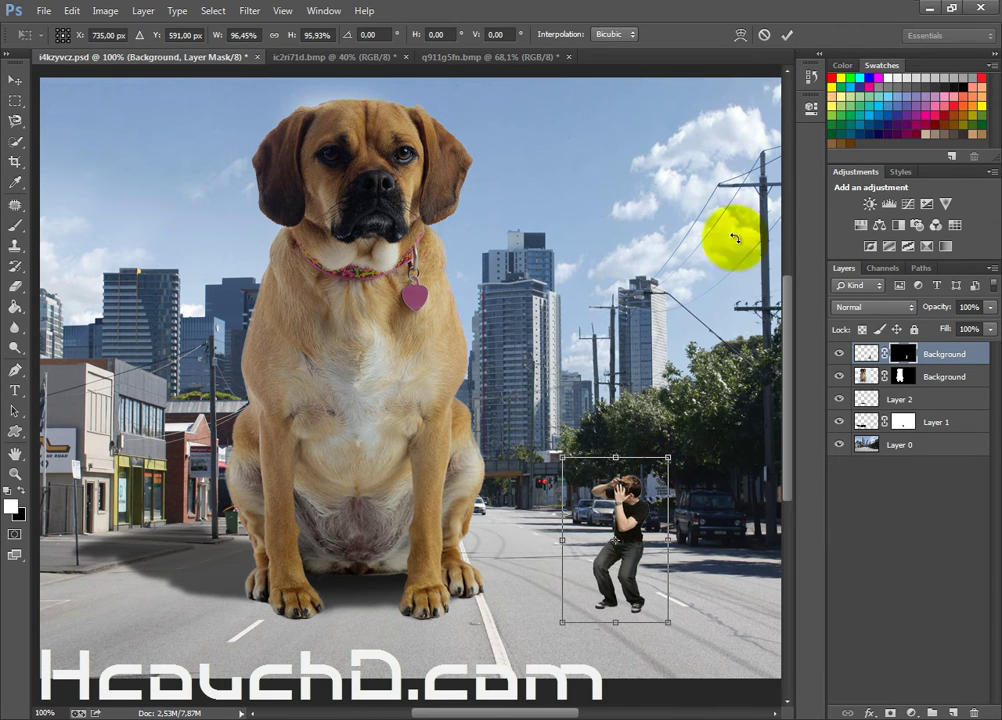
click(789, 35)
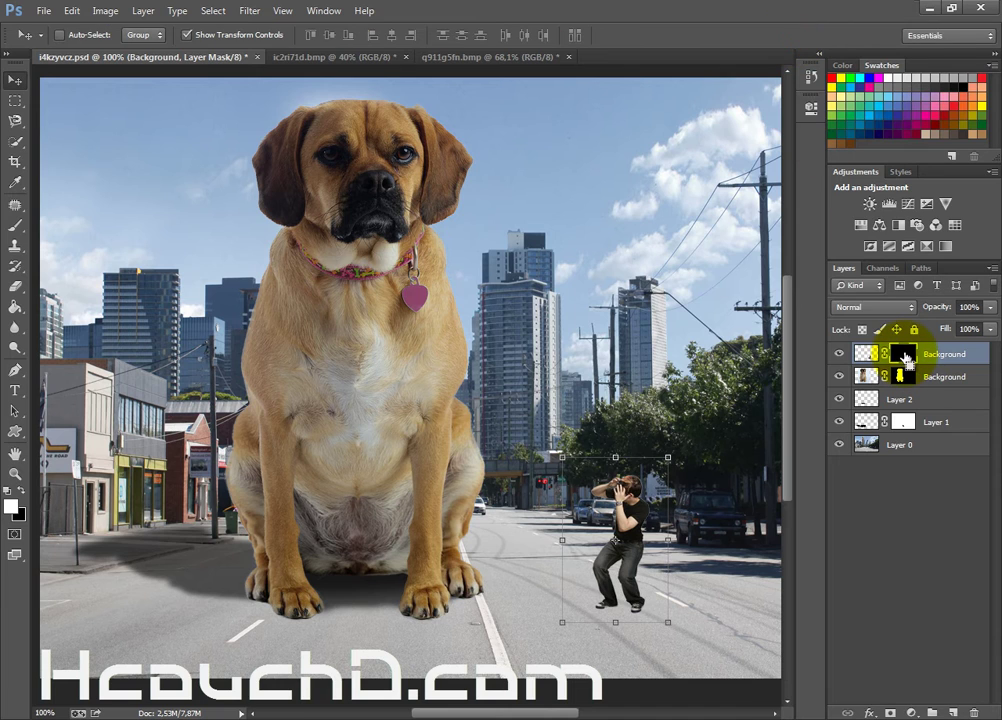
click(902, 356)
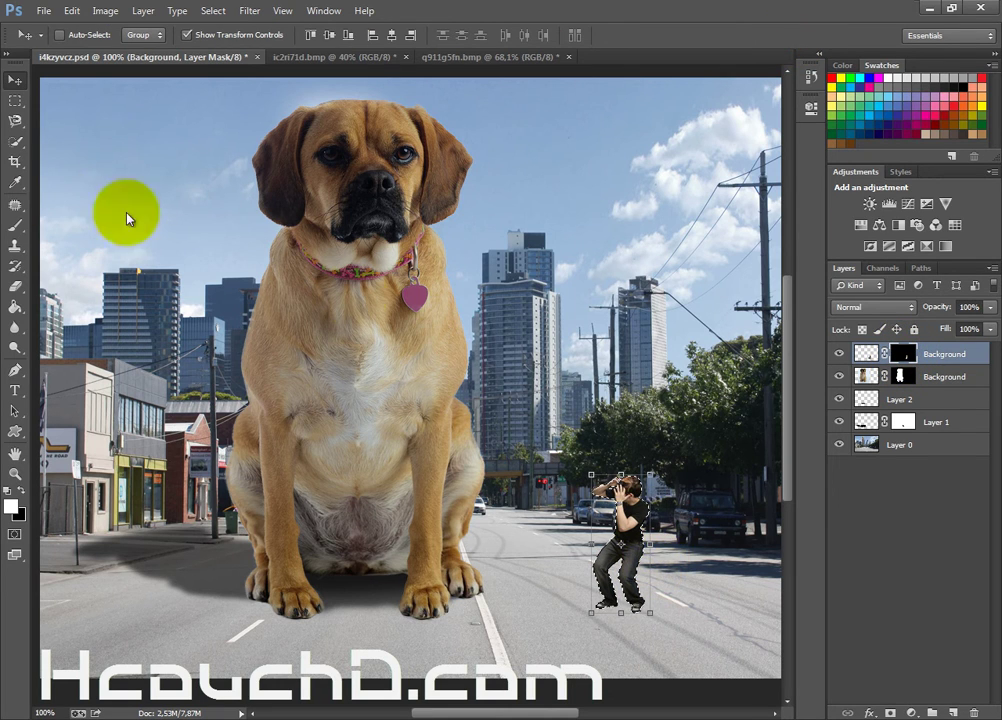
Step: Open Refine Edge on the man's selection and set the radius to 0
click(15, 100)
right_click(605, 489)
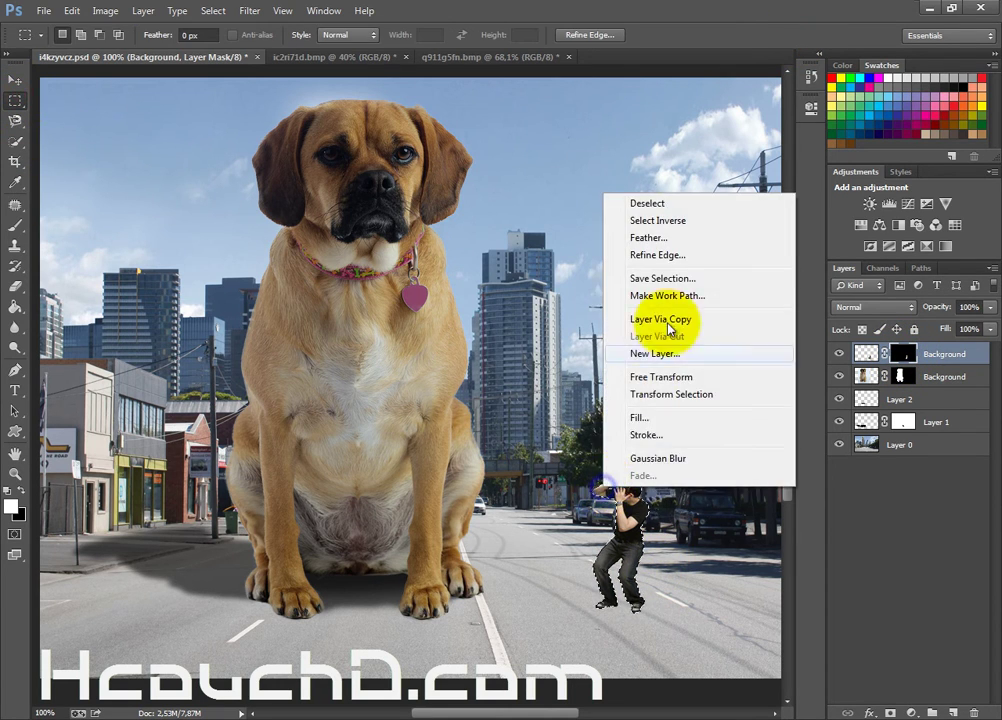
click(690, 256)
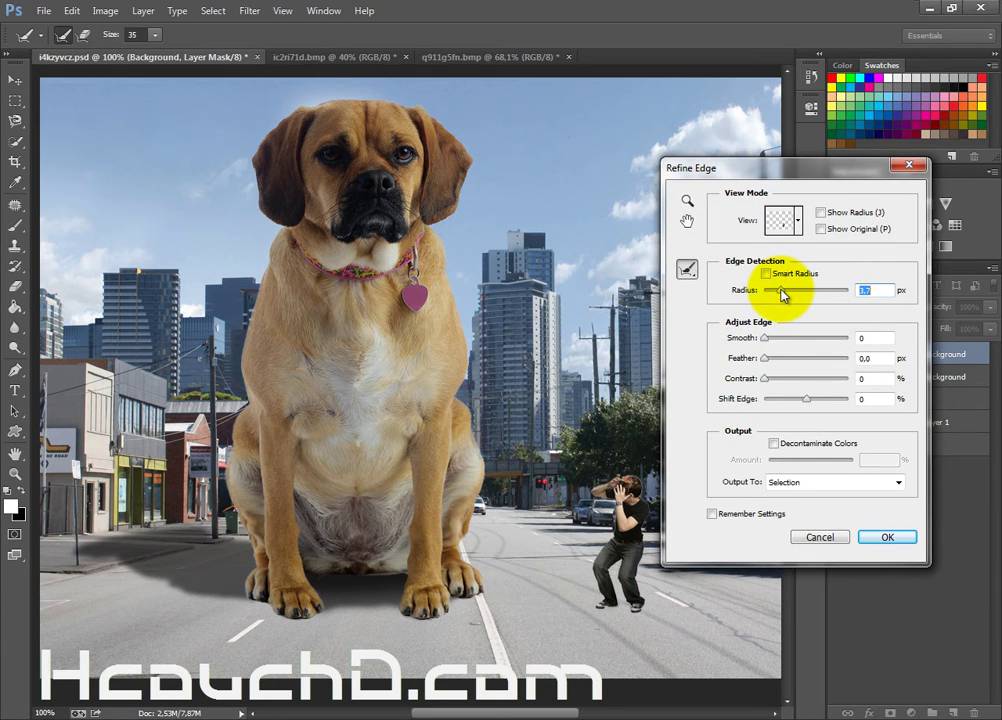
drag(782, 292, 752, 291)
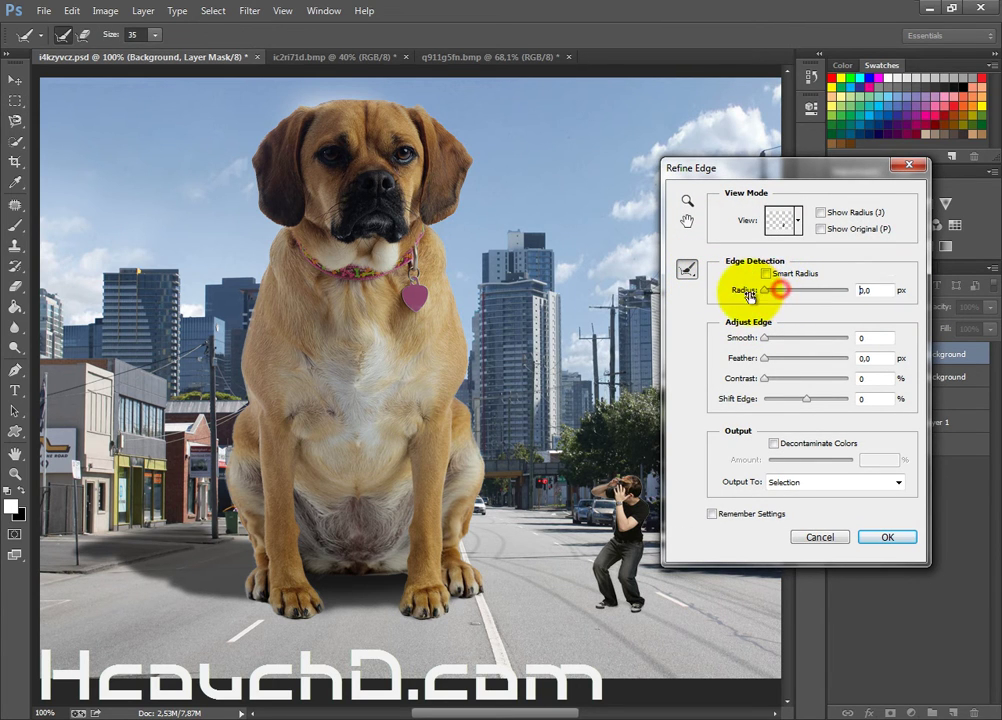
click(688, 270)
click(709, 283)
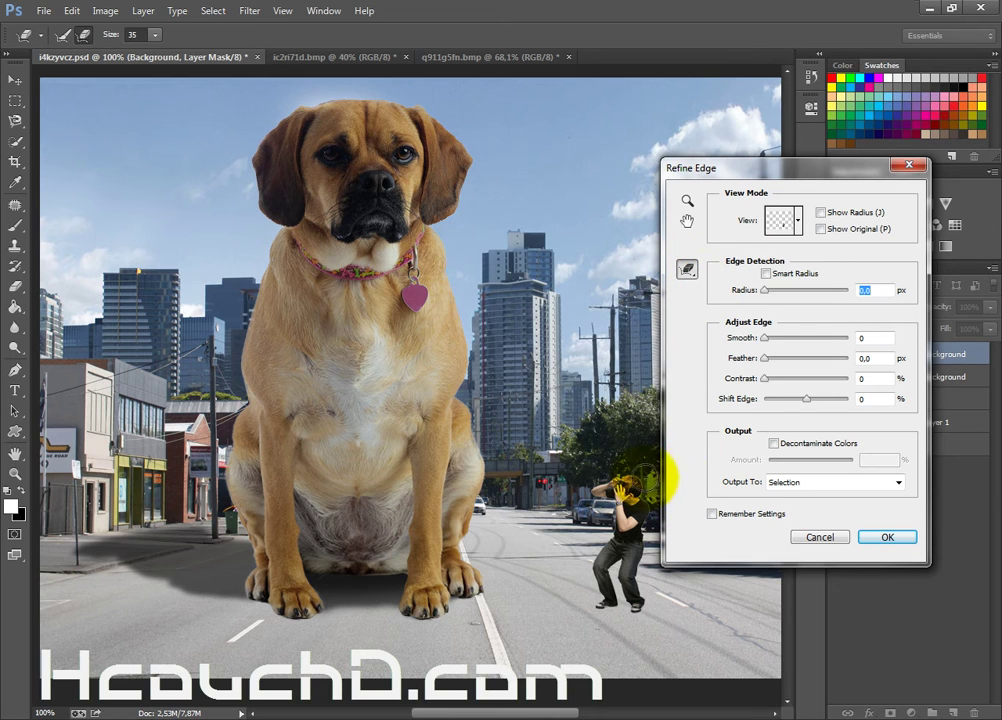
Step: Shift the edge to -23%, refine the hair, raise contrast to 10% and apply
drag(655, 545, 693, 604)
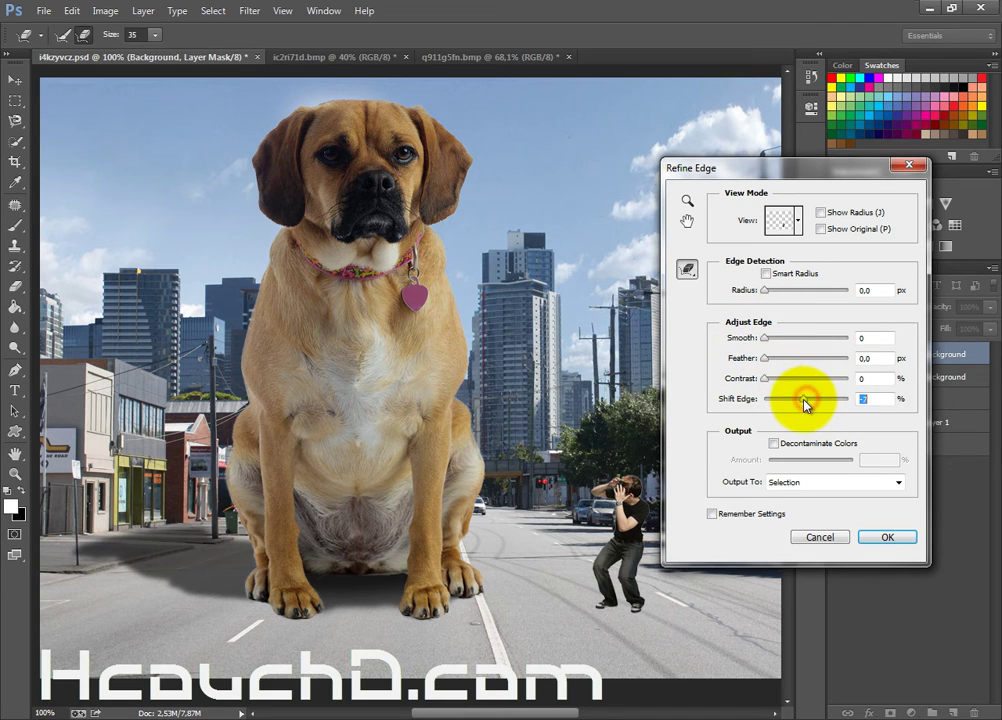
drag(806, 403, 799, 404)
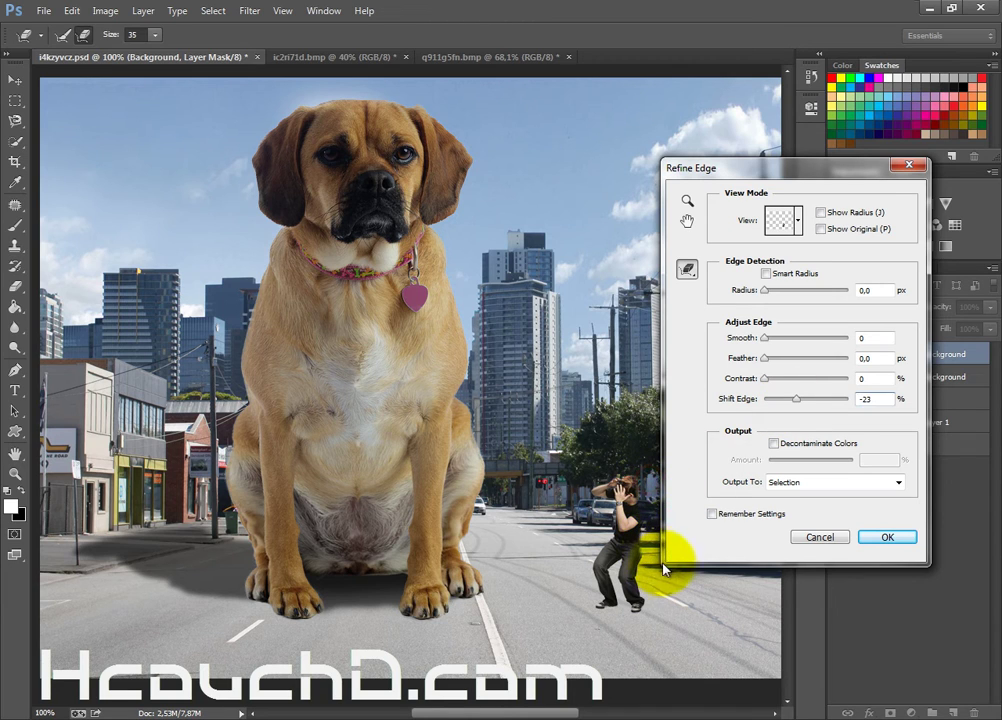
click(686, 268)
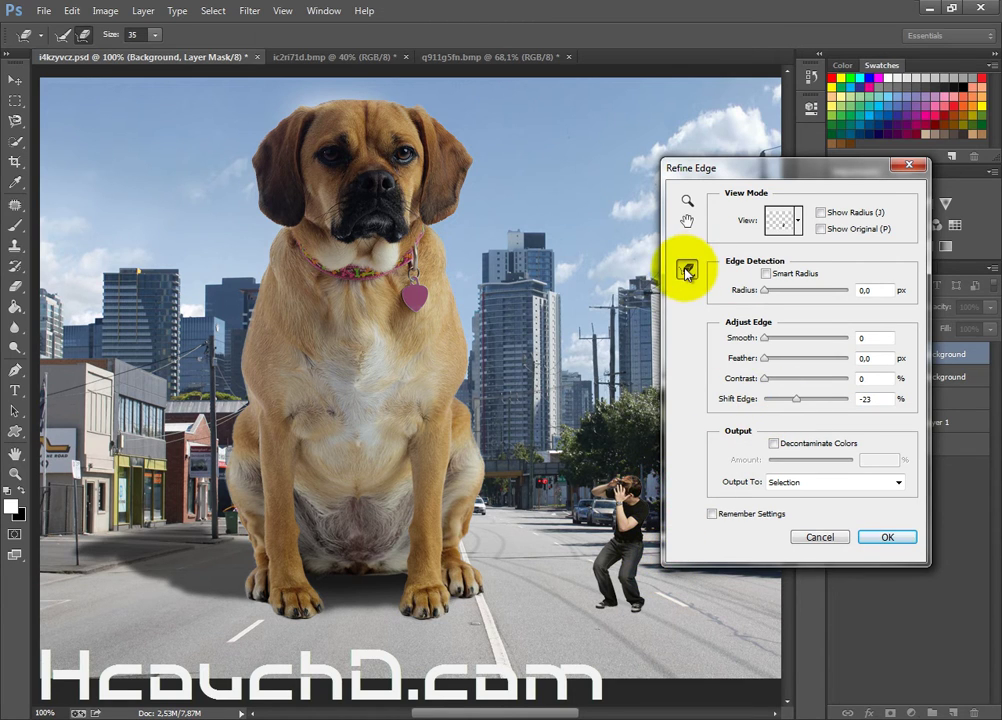
click(708, 269)
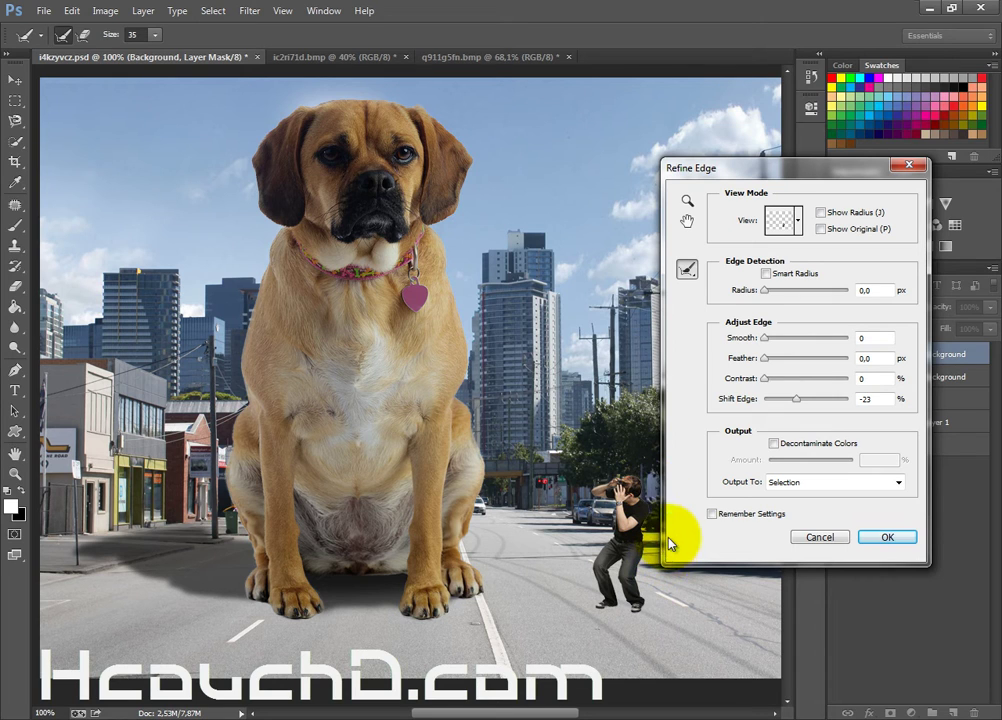
click(648, 484)
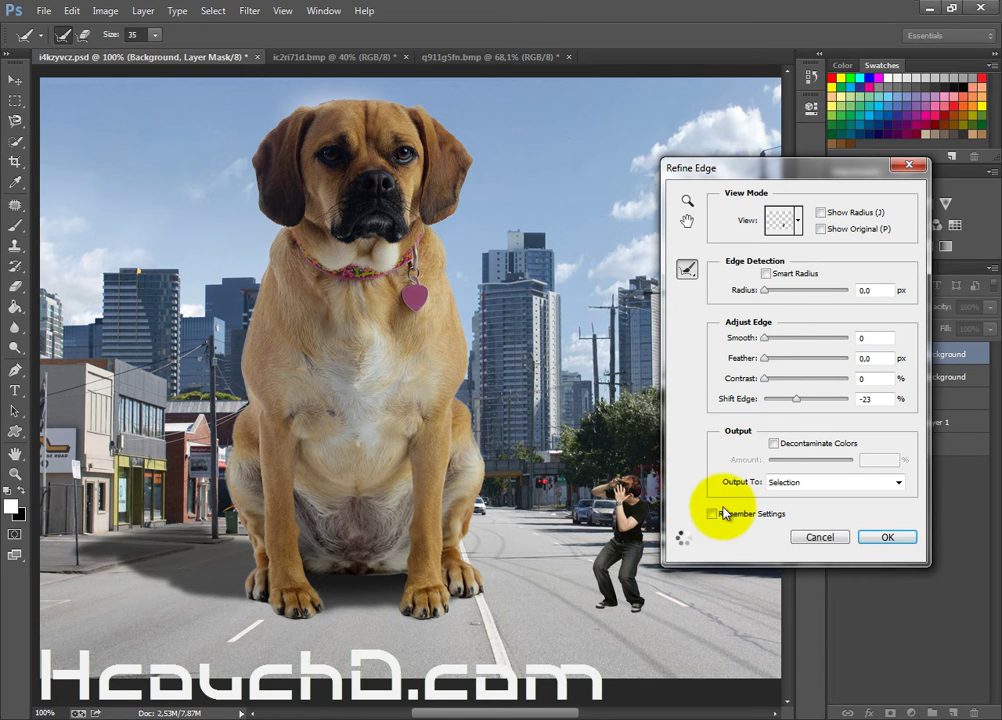
drag(766, 378, 764, 340)
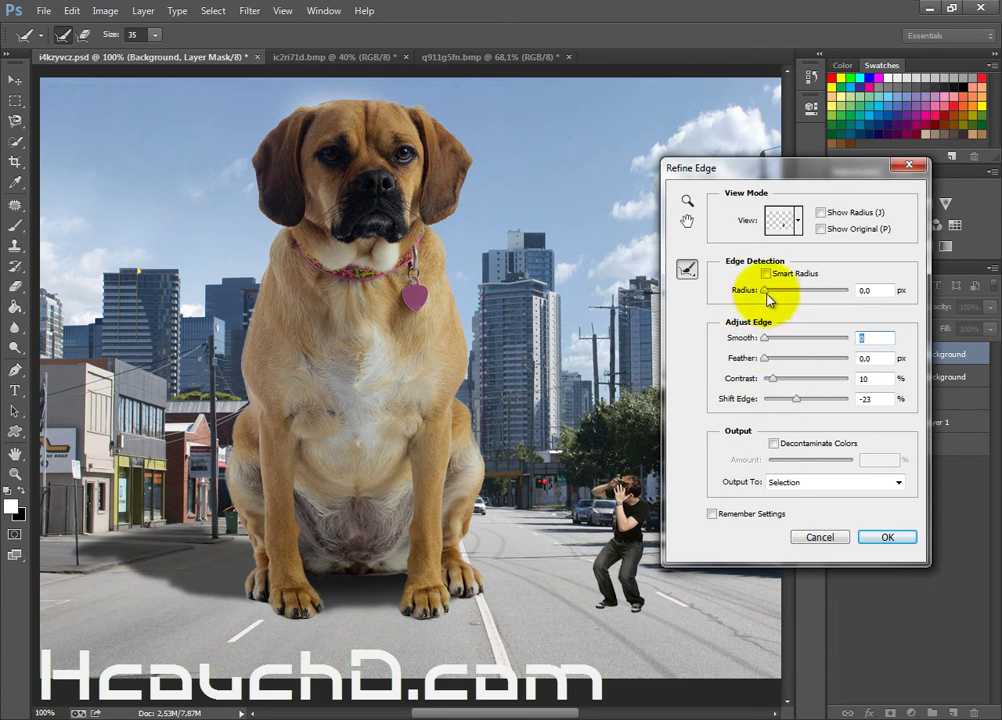
click(884, 537)
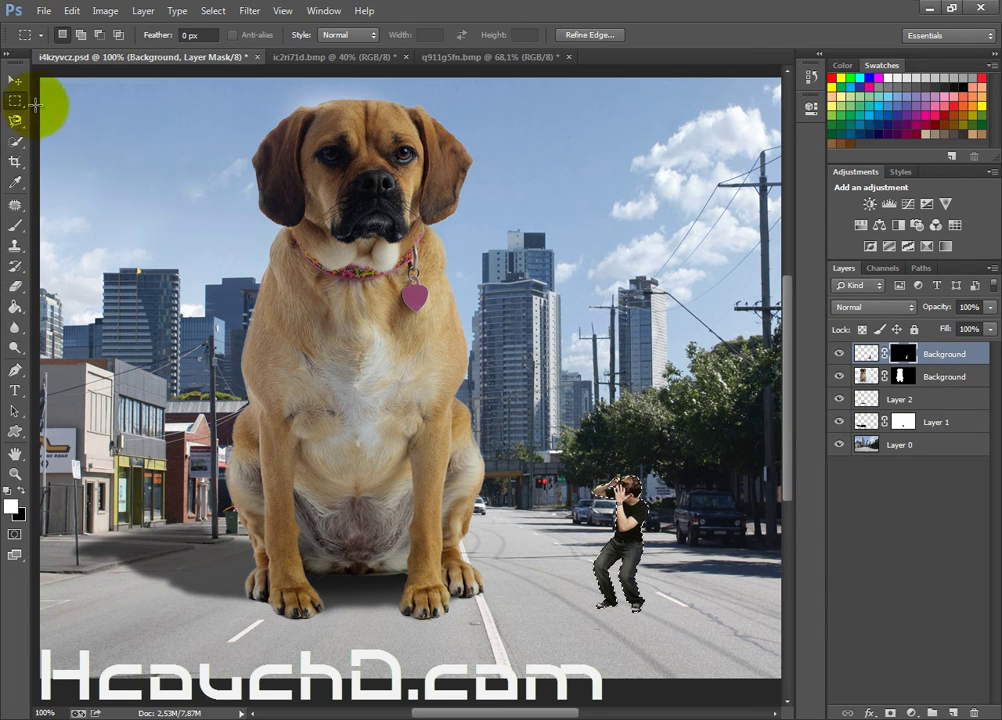
right_click(700, 462)
Step: Invert the selection, paint out the man's fringe in black on his mask, and reposition him
click(771, 195)
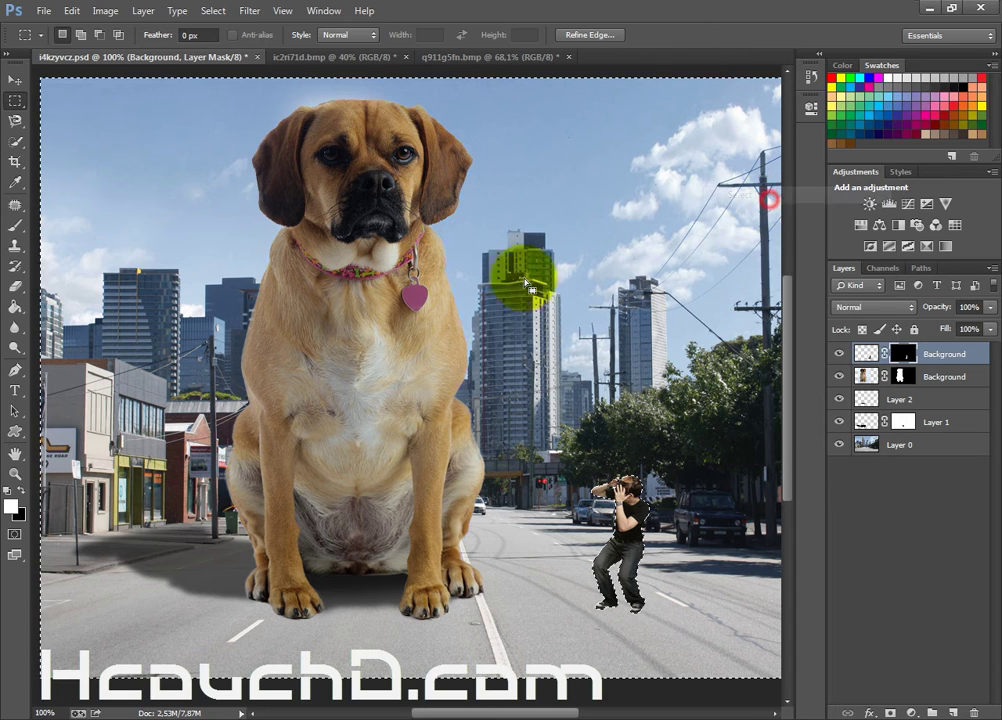
click(16, 224)
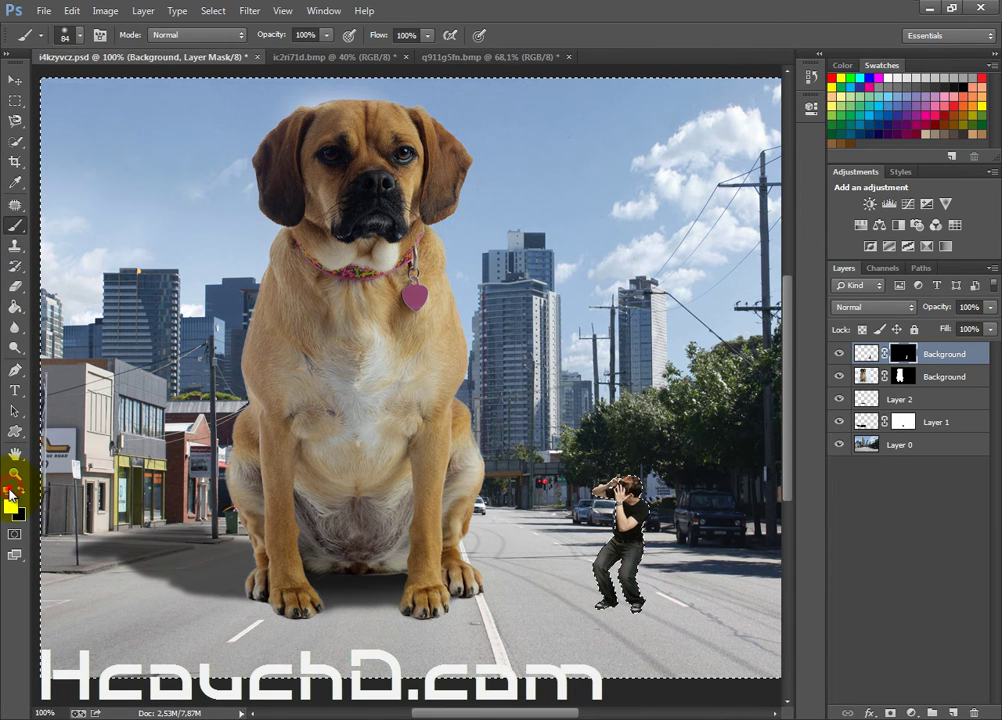
click(10, 489)
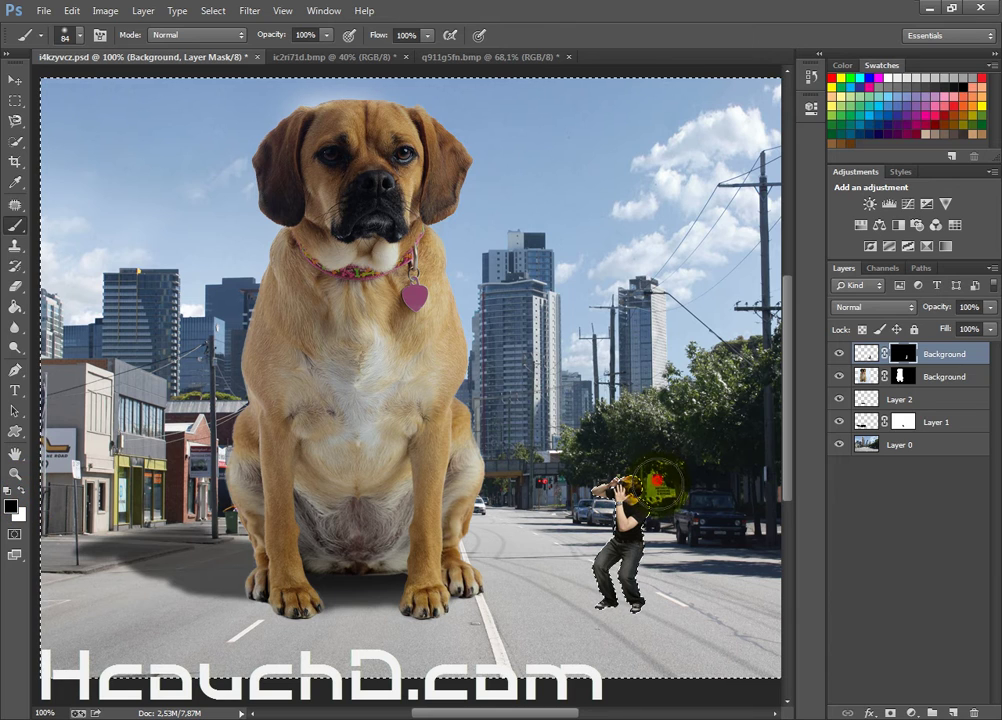
drag(655, 487, 645, 470)
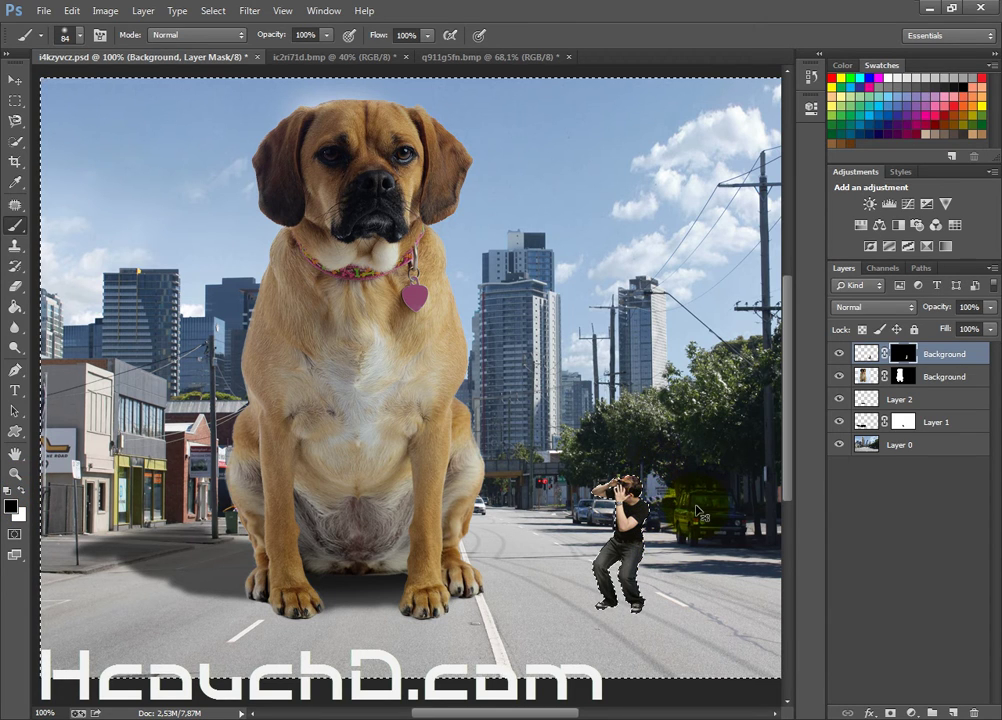
scroll(693, 604, down, 3)
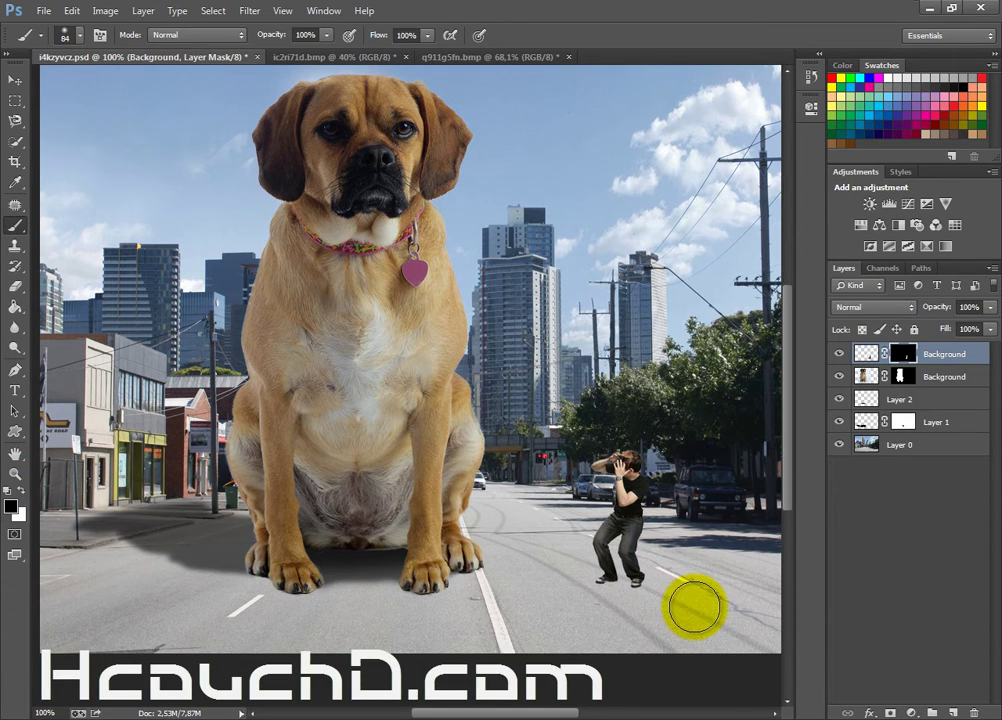
scroll(693, 604, down, 1)
scroll(704, 592, up, 1)
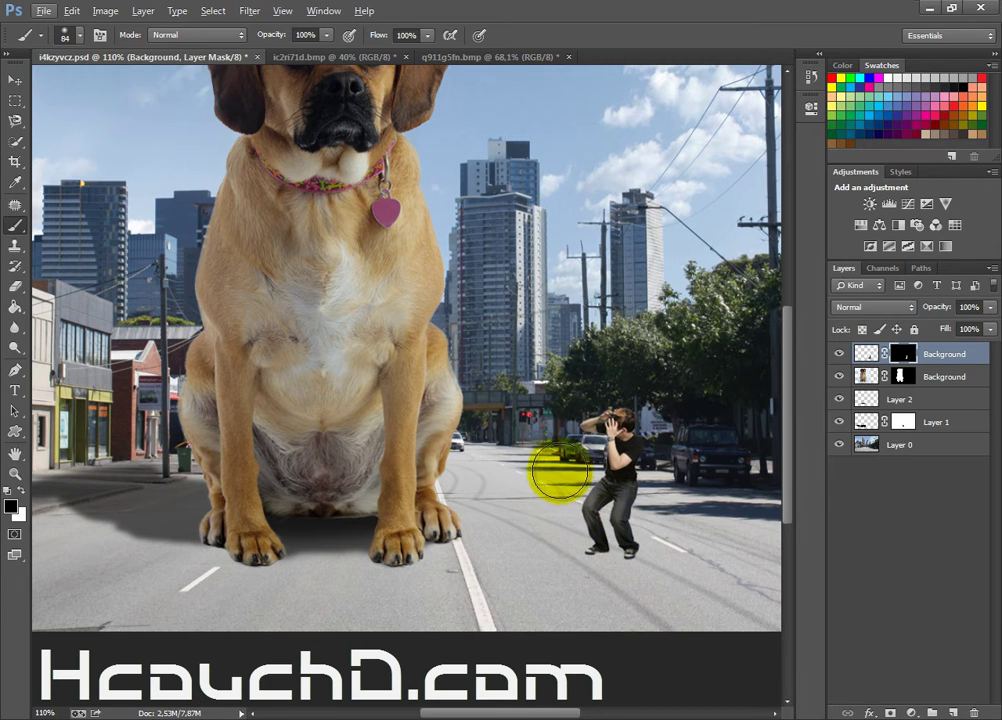
click(14, 79)
mouse_move(633, 438)
mouse_down()
mouse_move(636, 450)
mouse_move(619, 424)
mouse_up()
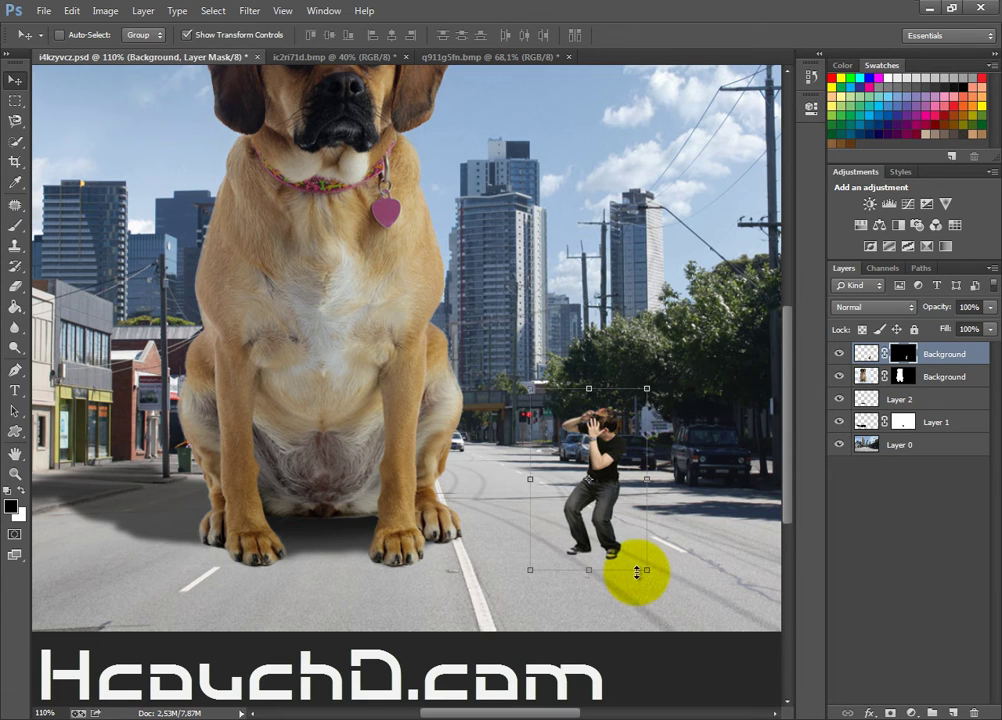
Step: Match Color the man to i4kzyvcz.psd Layer 0 with Neutralize, Fade 31 and Luminance 69
click(105, 11)
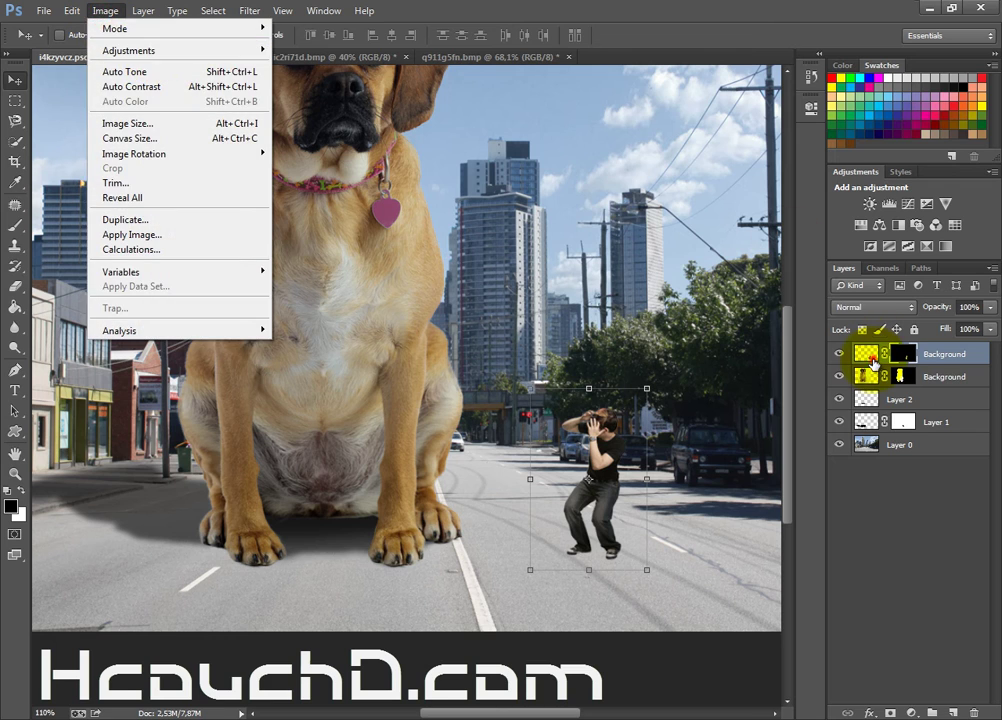
click(866, 354)
click(105, 11)
mouse_move(128, 50)
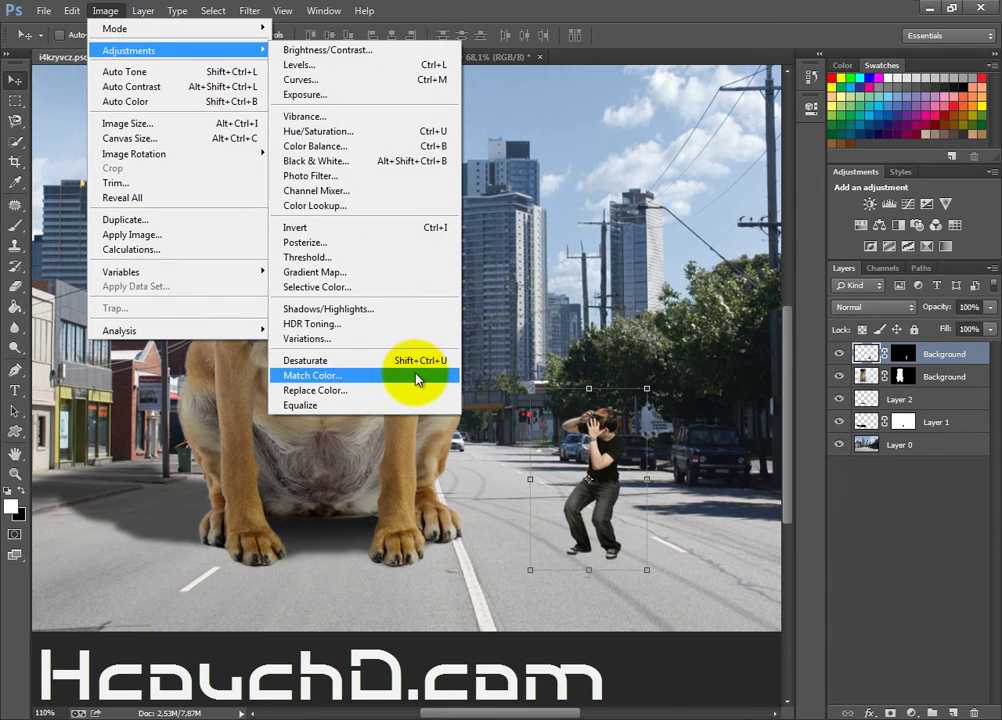
click(417, 376)
click(694, 430)
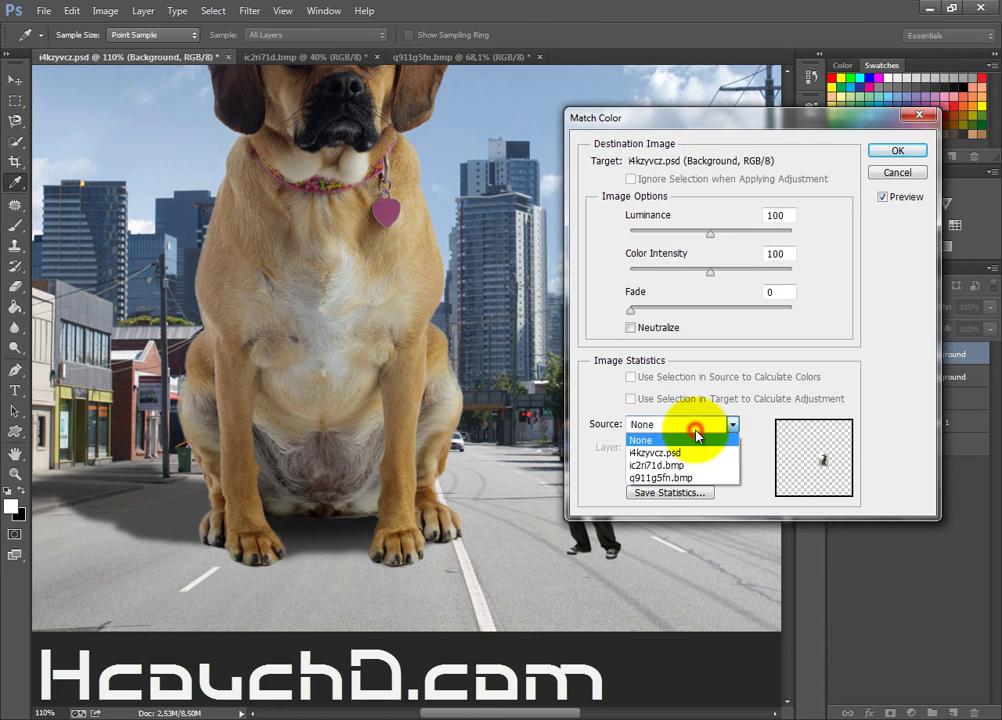
click(695, 452)
click(697, 452)
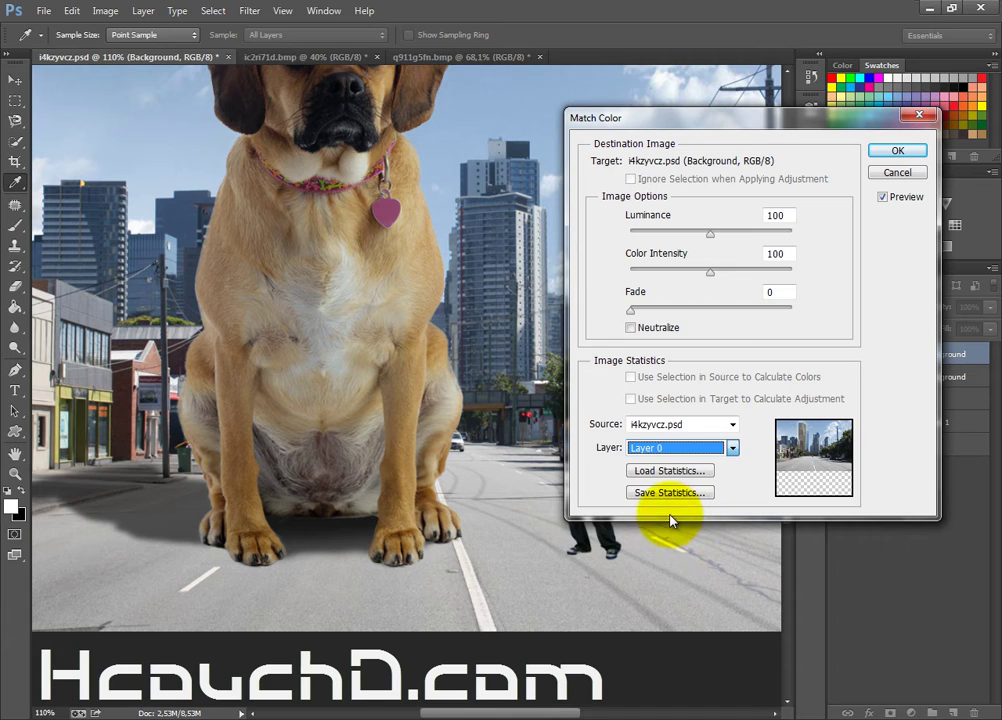
mouse_move(705, 120)
mouse_down()
mouse_move(800, 143)
mouse_move(791, 143)
mouse_up()
drag(762, 328, 778, 326)
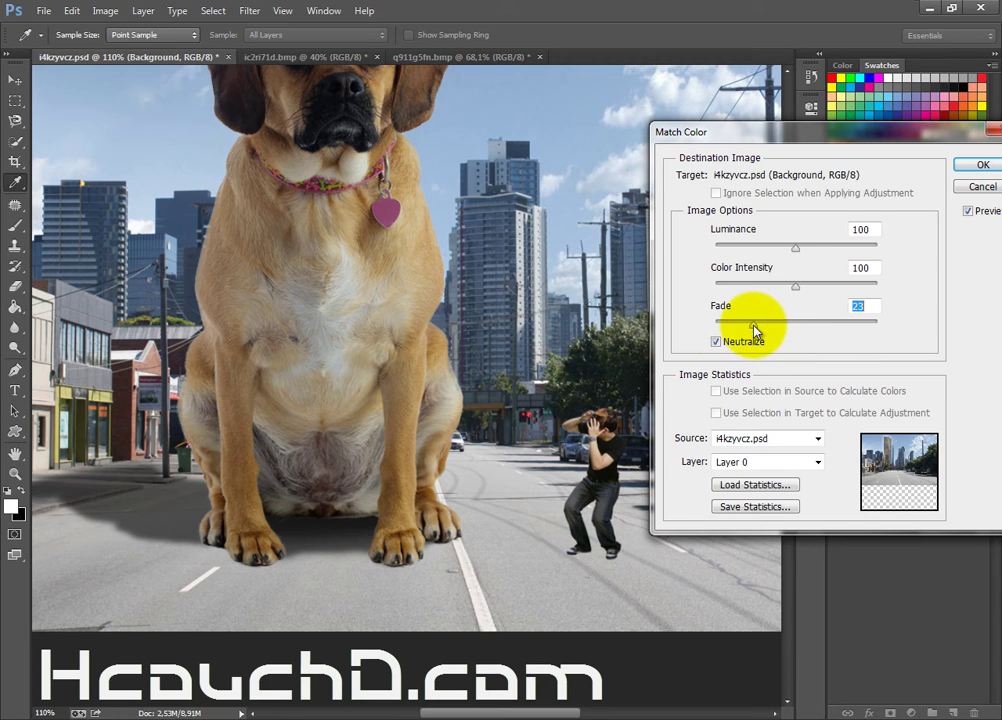
drag(755, 330, 765, 325)
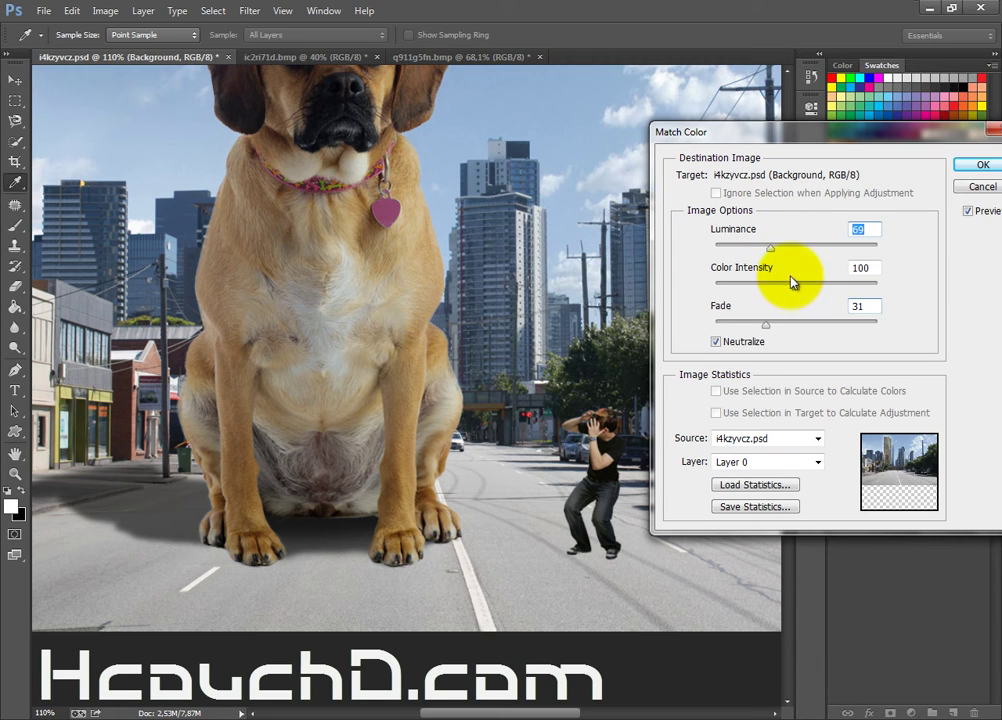
click(975, 165)
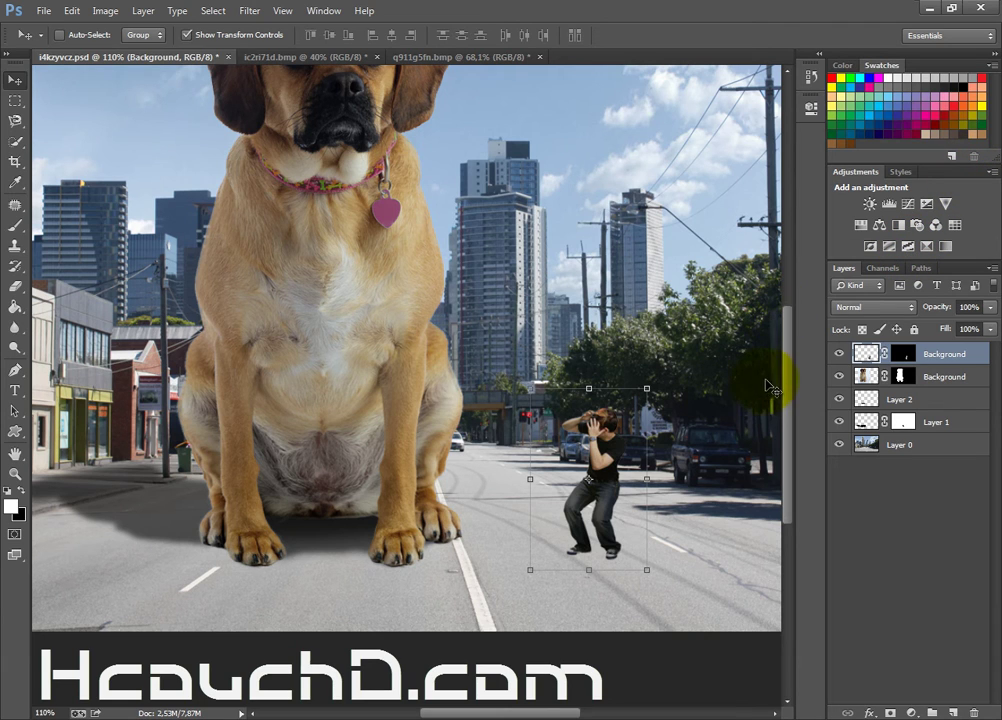
Step: Nudge the man into place, duplicate his layer and select the lower copy
drag(618, 431, 632, 441)
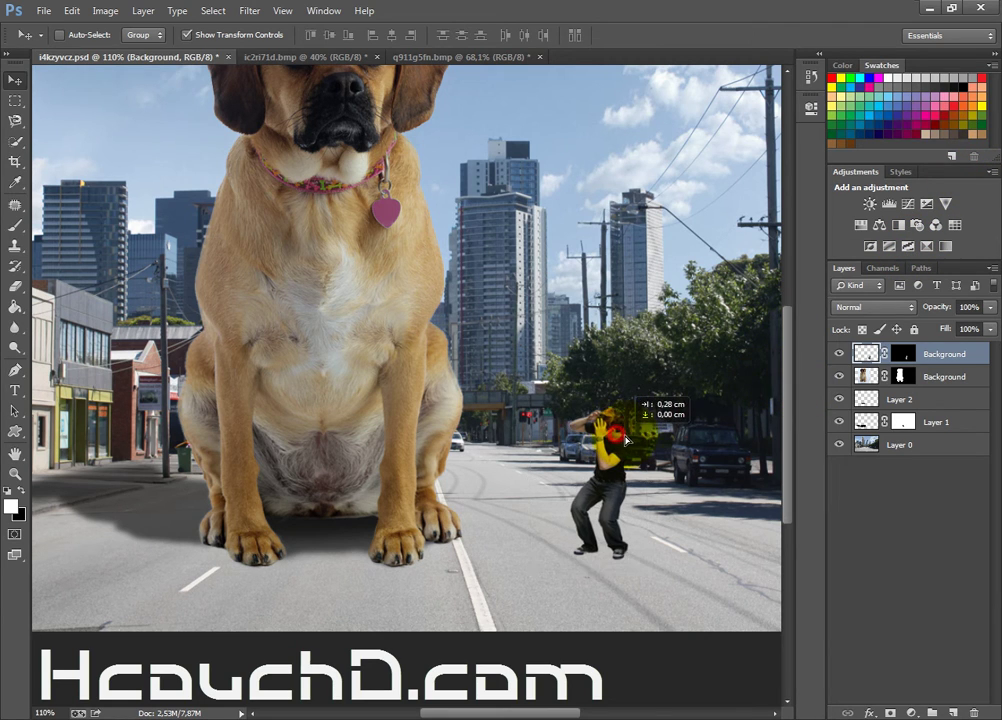
key(shift+Left)
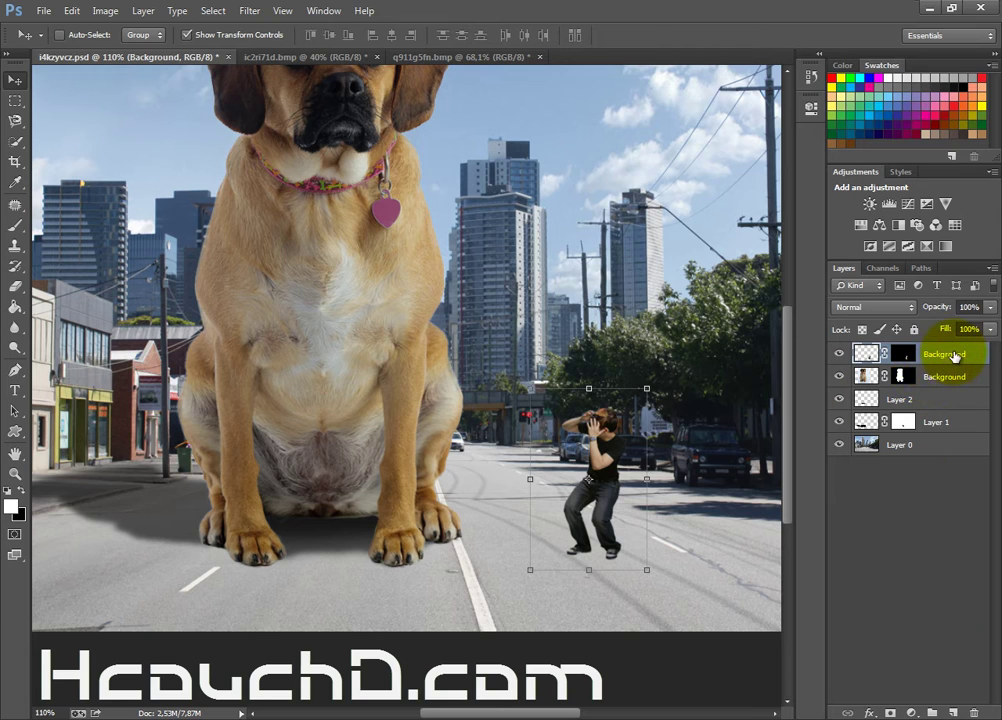
drag(955, 356, 958, 711)
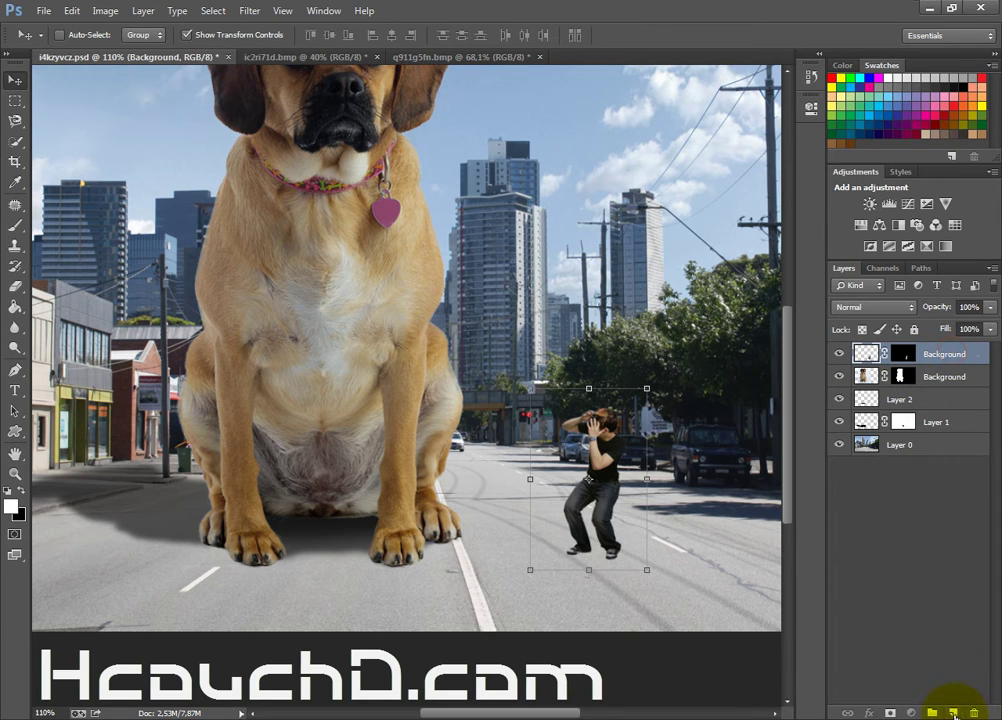
click(866, 376)
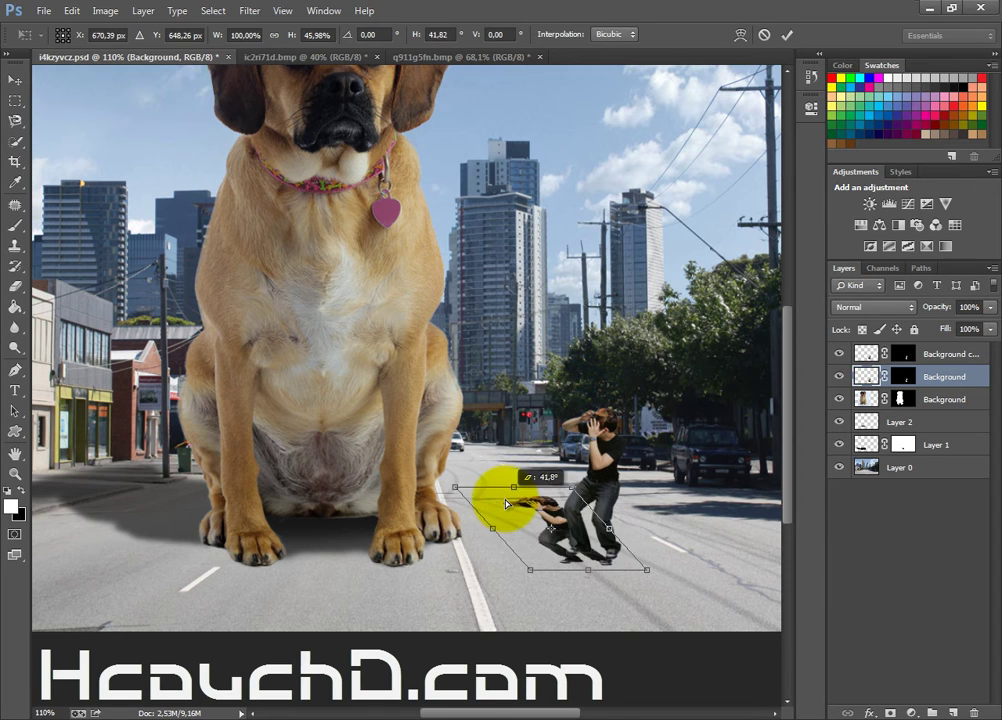
Step: Distort the copy flat across the road leftward from his feet to form a shadow
mouse_move(588, 389)
mouse_down()
mouse_move(626, 533)
mouse_move(650, 557)
mouse_up()
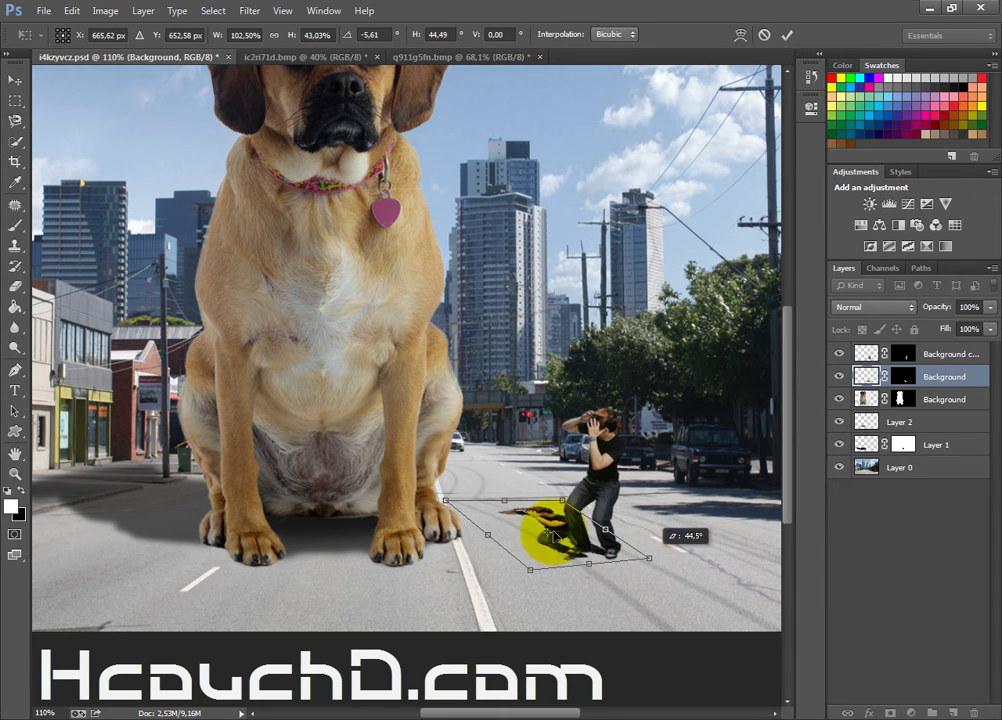
mouse_move(546, 578)
mouse_down()
mouse_move(472, 527)
mouse_move(526, 503)
mouse_move(657, 548)
mouse_up()
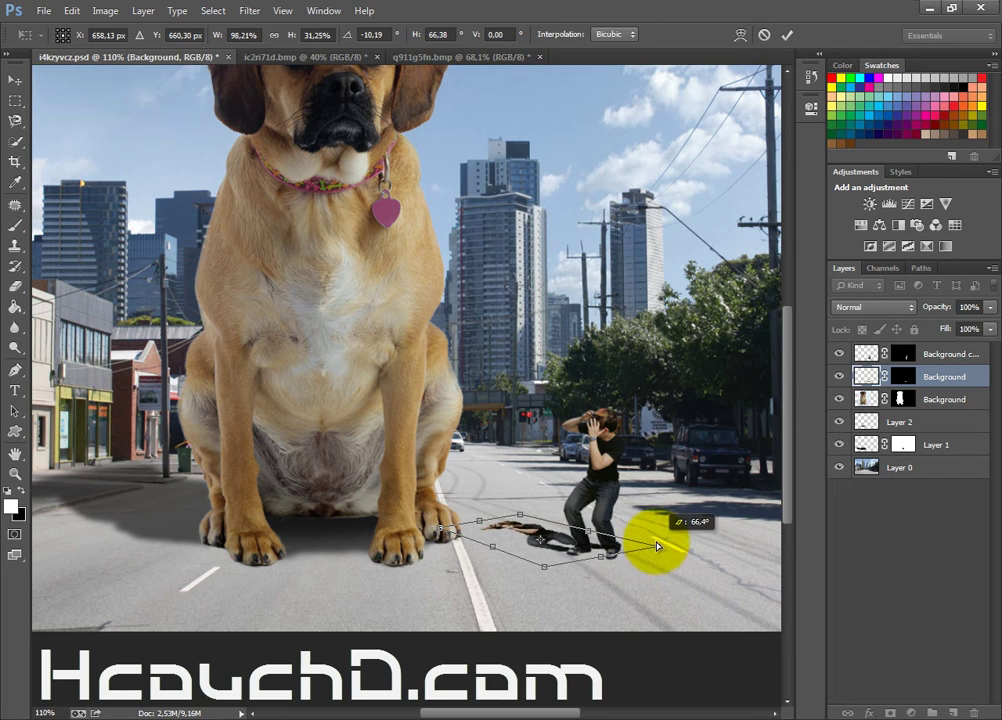
drag(518, 517, 468, 523)
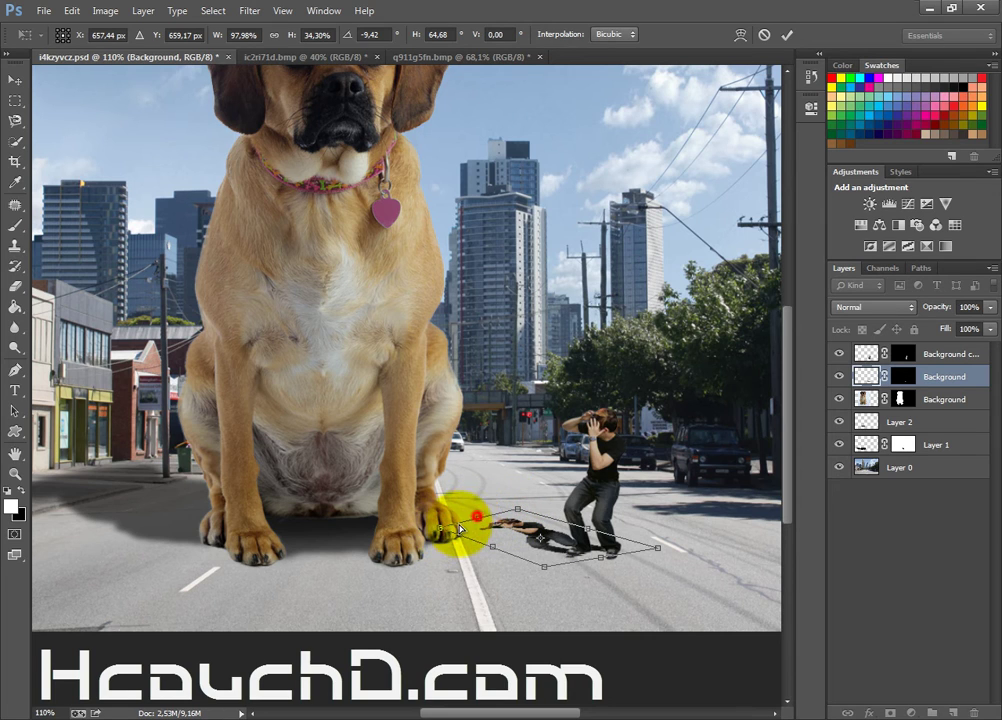
drag(468, 523, 495, 512)
click(787, 35)
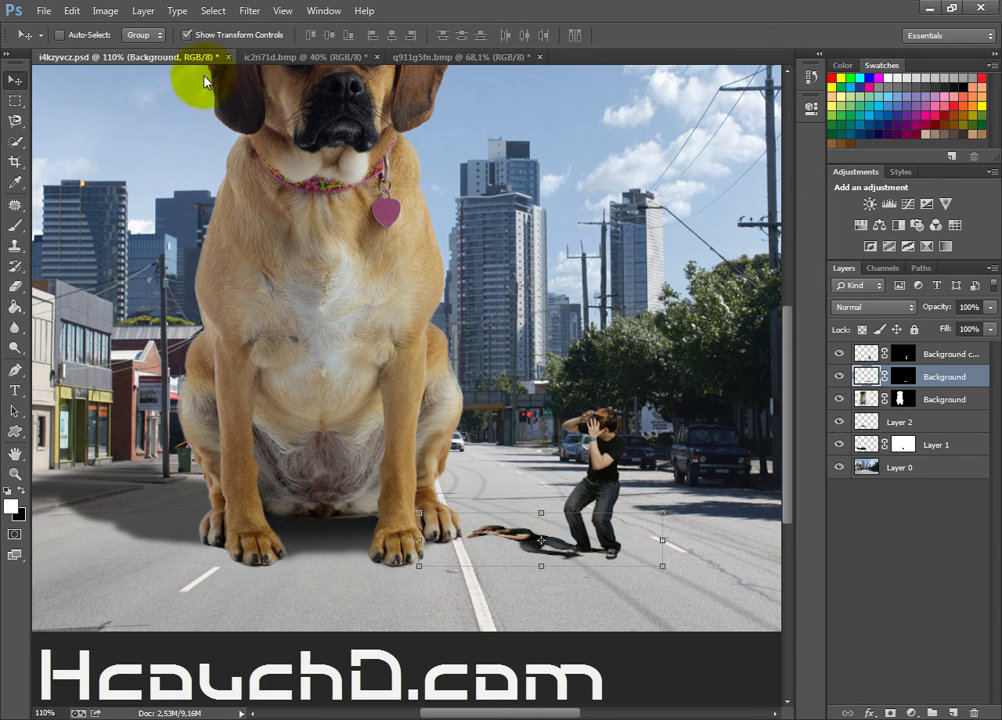
Step: Blacken the shadow with Hue/Saturation Lightness -100
click(105, 11)
mouse_move(129, 50)
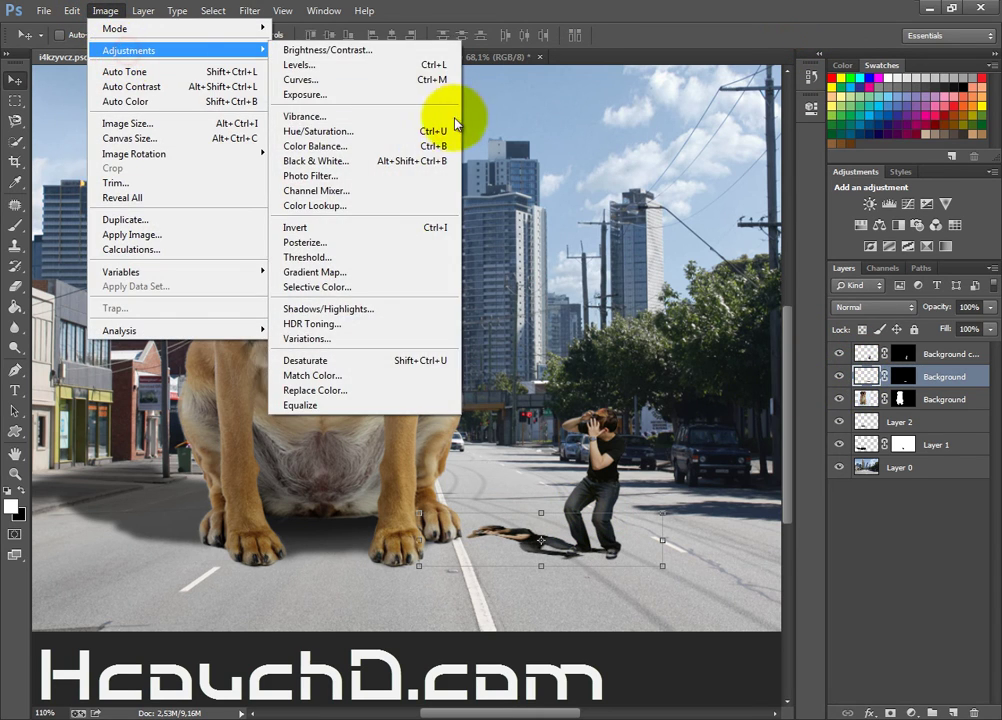
click(418, 131)
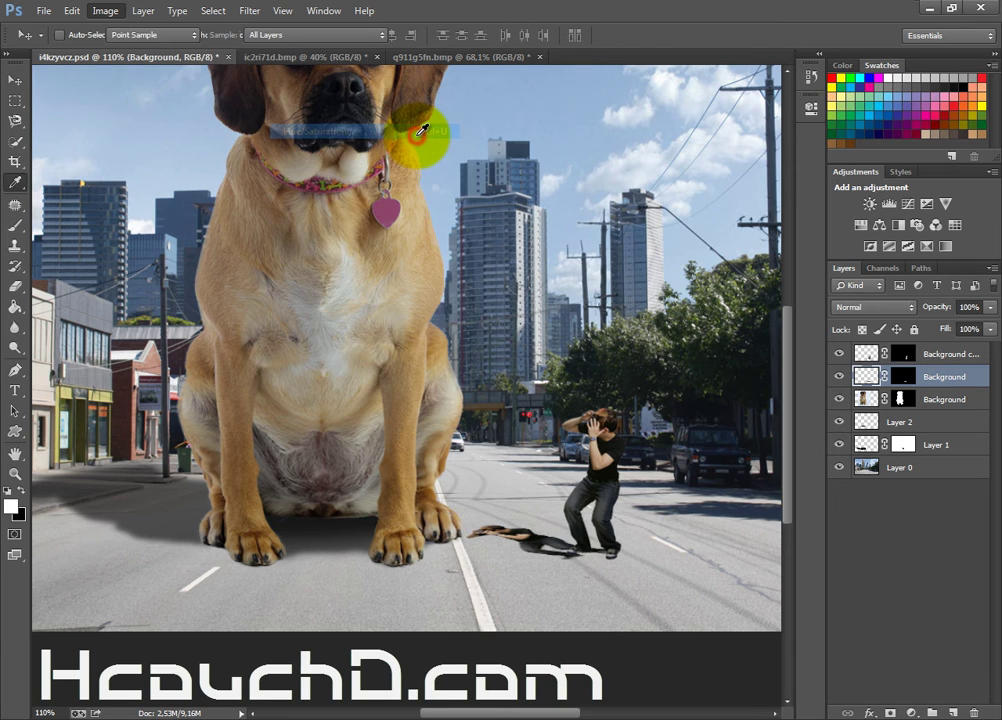
drag(440, 337, 342, 350)
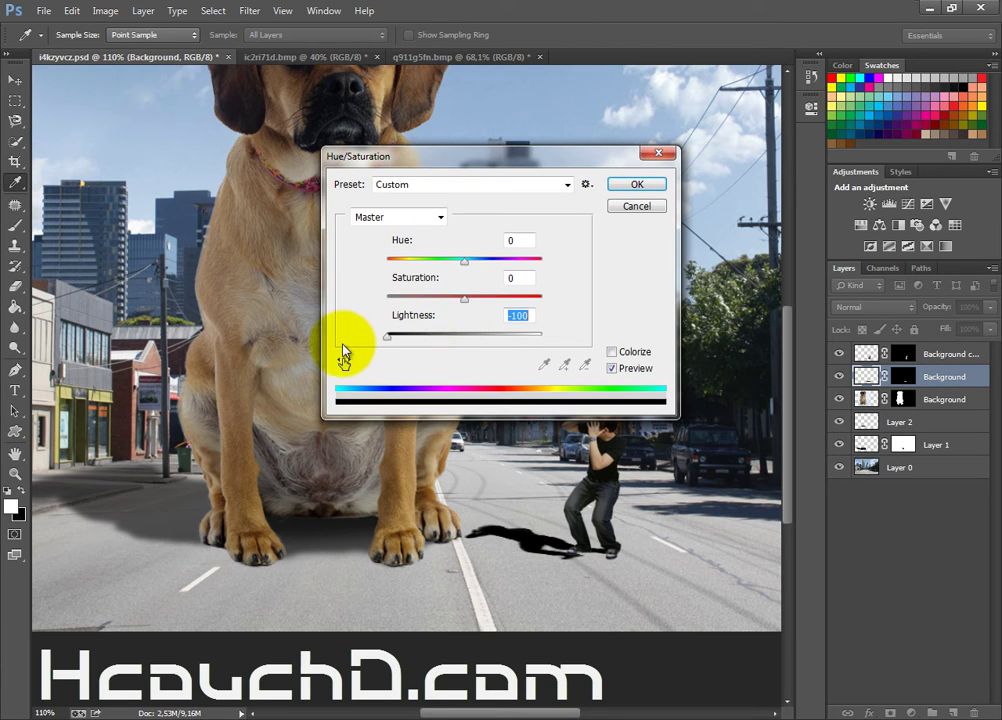
click(636, 183)
Step: Nudge the shadow slightly and lower its layer opacity to 61%
key(v)
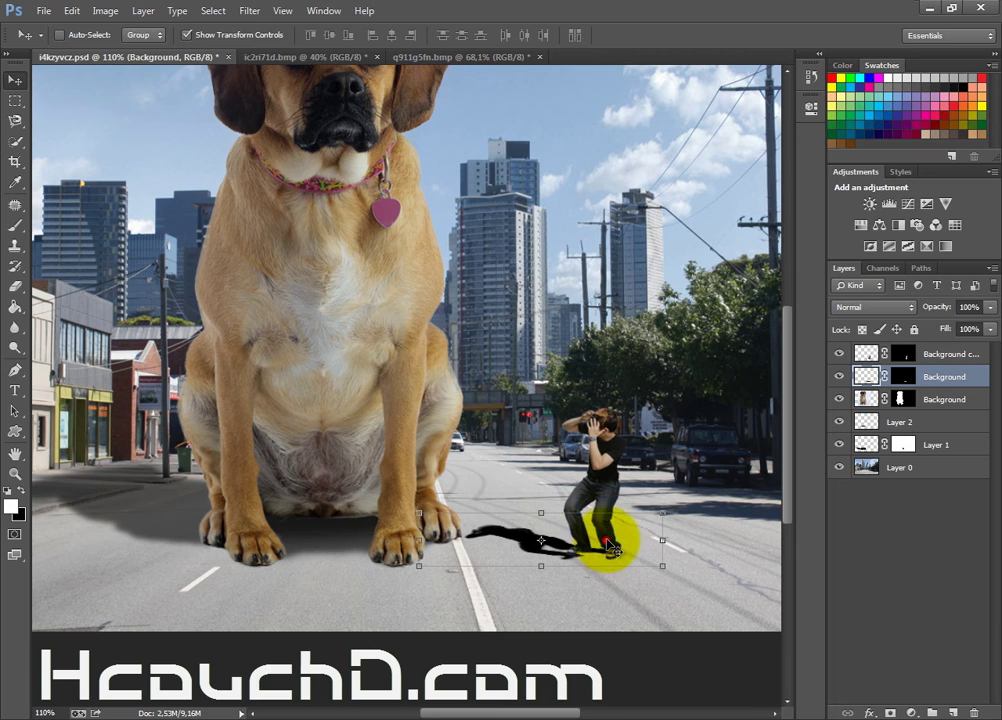
drag(612, 538, 617, 534)
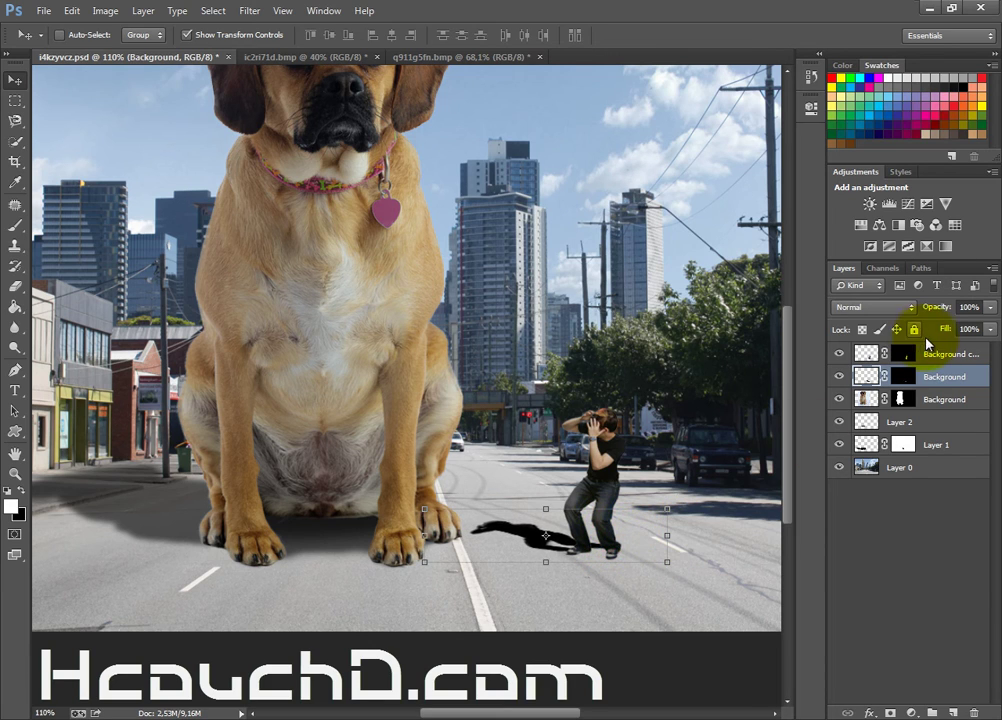
drag(944, 311, 930, 312)
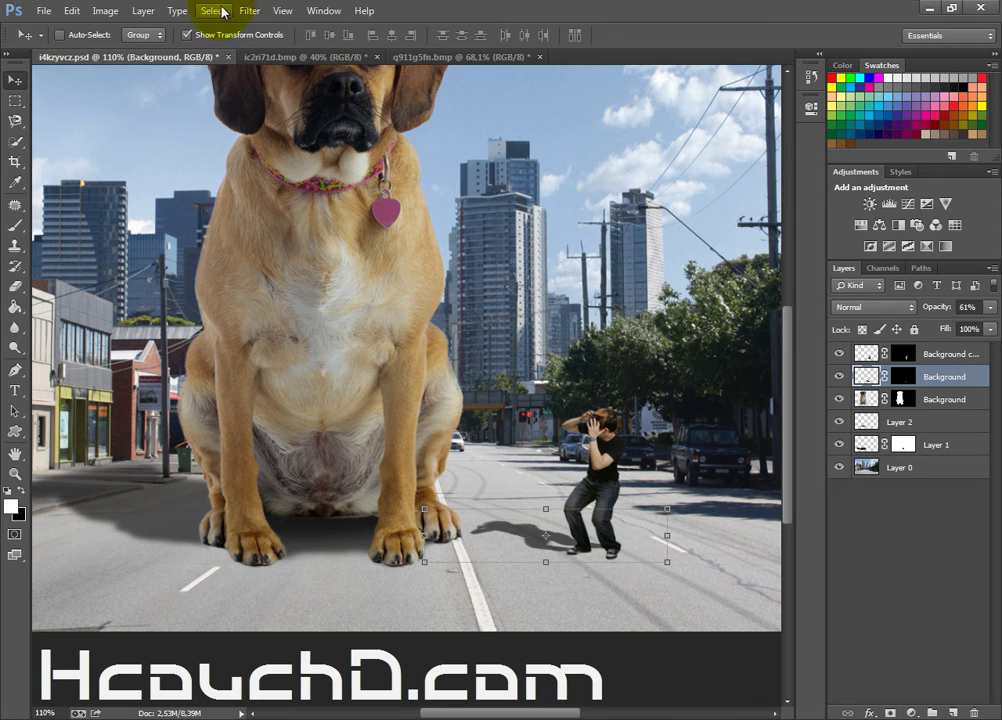
click(510, 557)
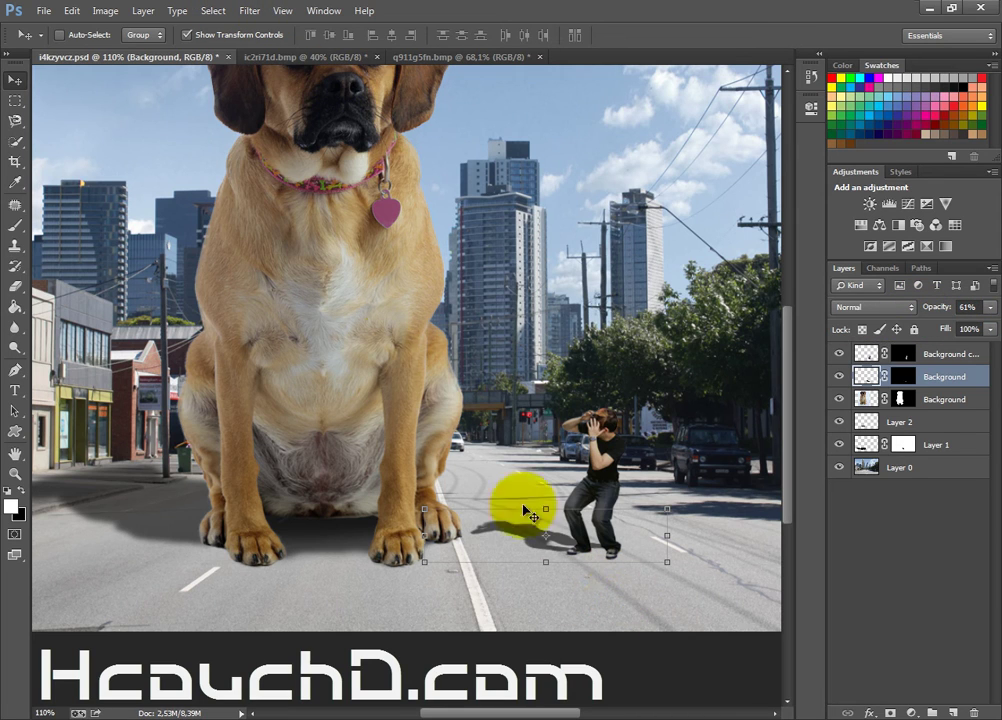
Step: Soften the shadow with a 2 pixel Gaussian Blur
click(248, 10)
mouse_move(300, 183)
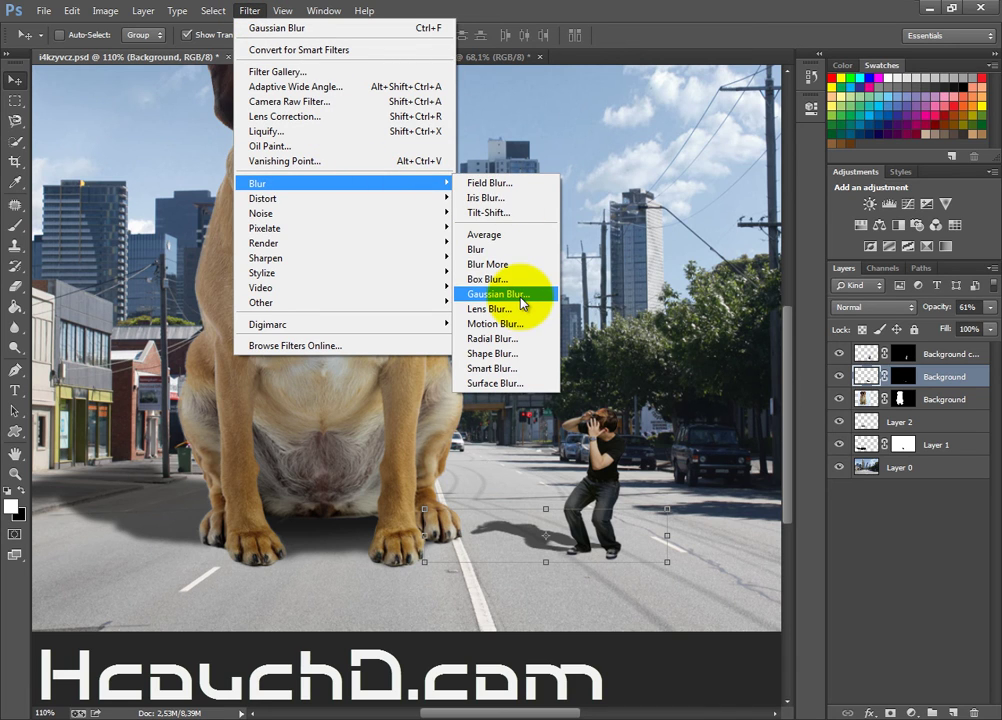
click(521, 294)
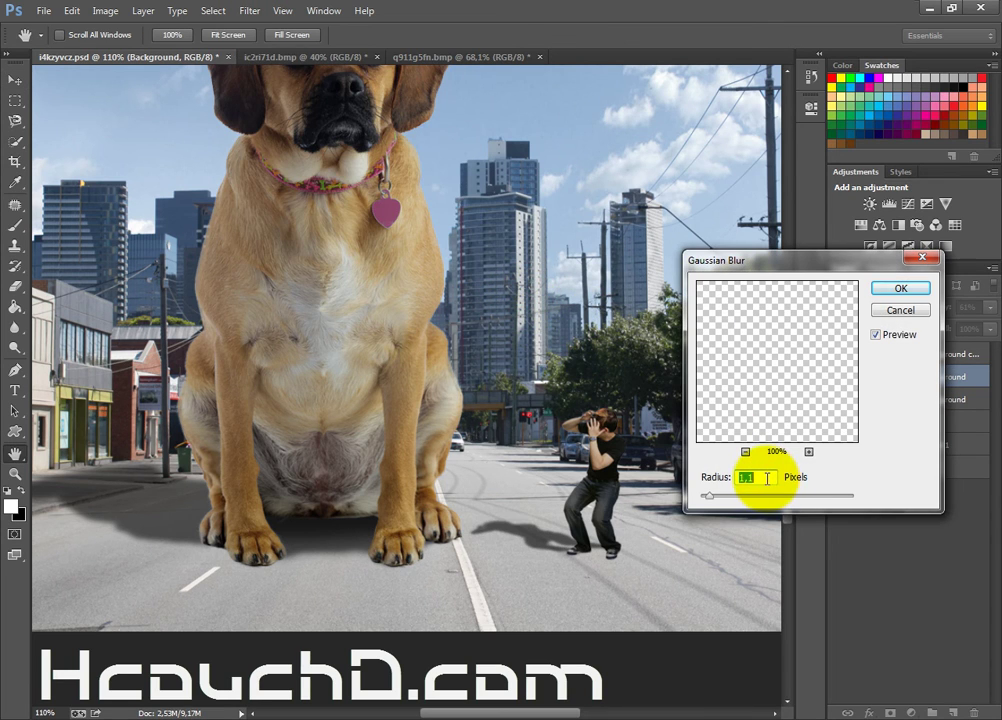
click(846, 465)
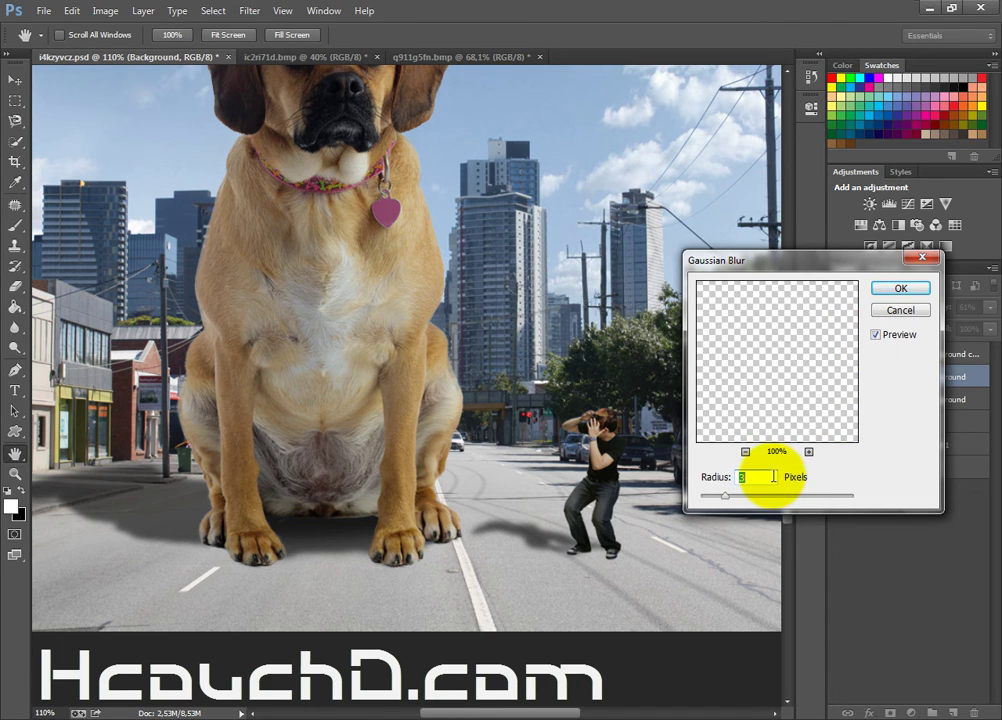
click(898, 288)
key(v)
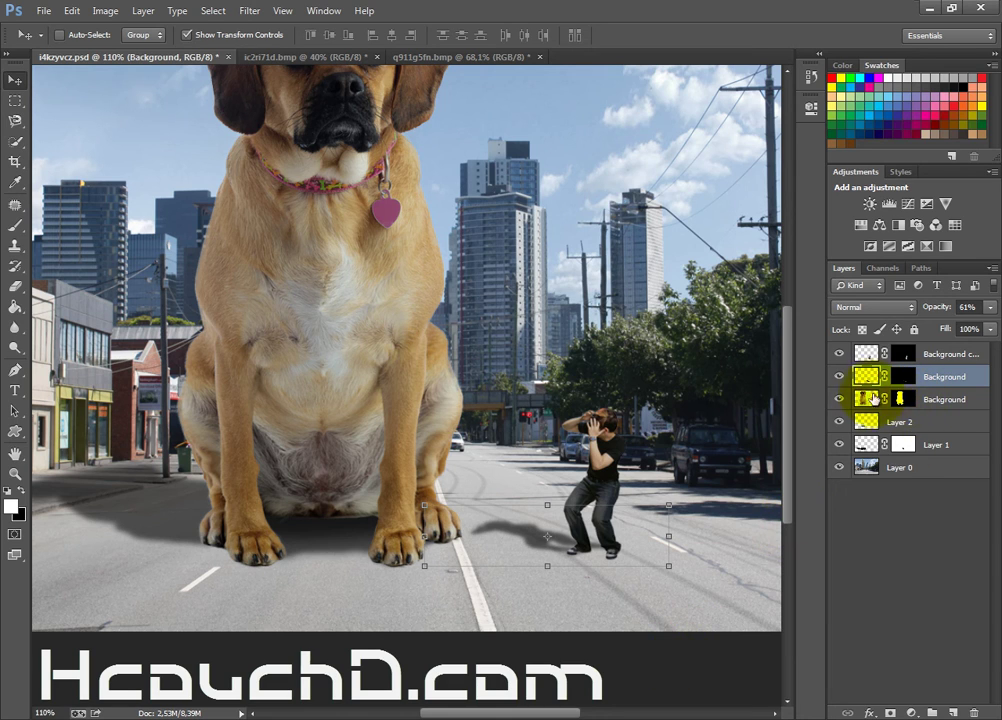
Step: Paint on the shadow layer's mask near the man's shoe to blend the shadow into his feet
click(15, 231)
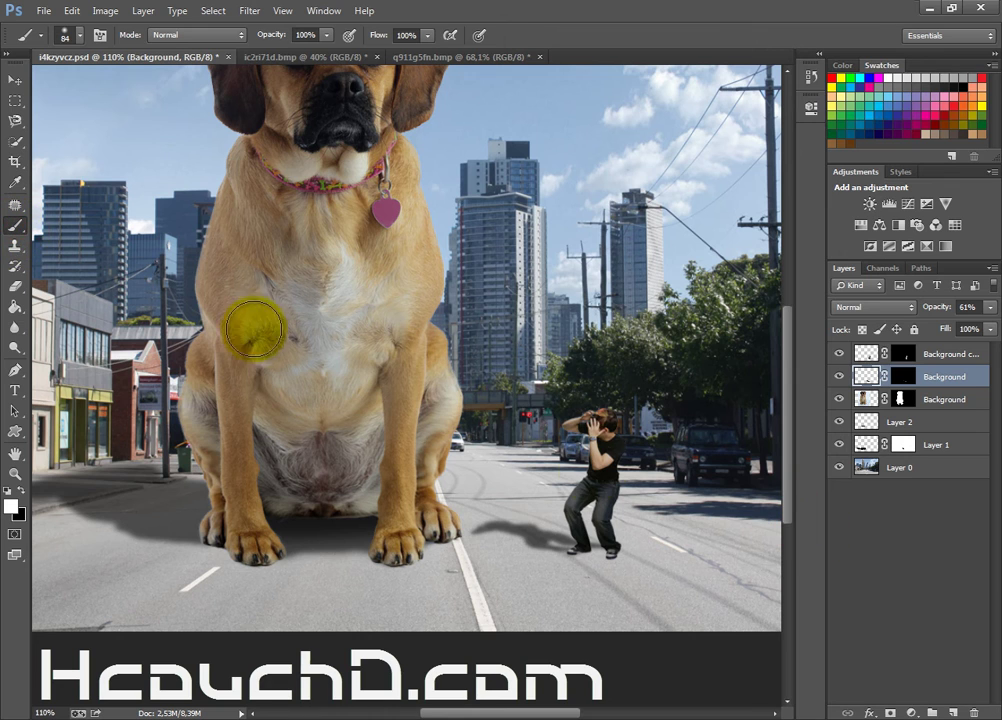
click(903, 376)
click(20, 491)
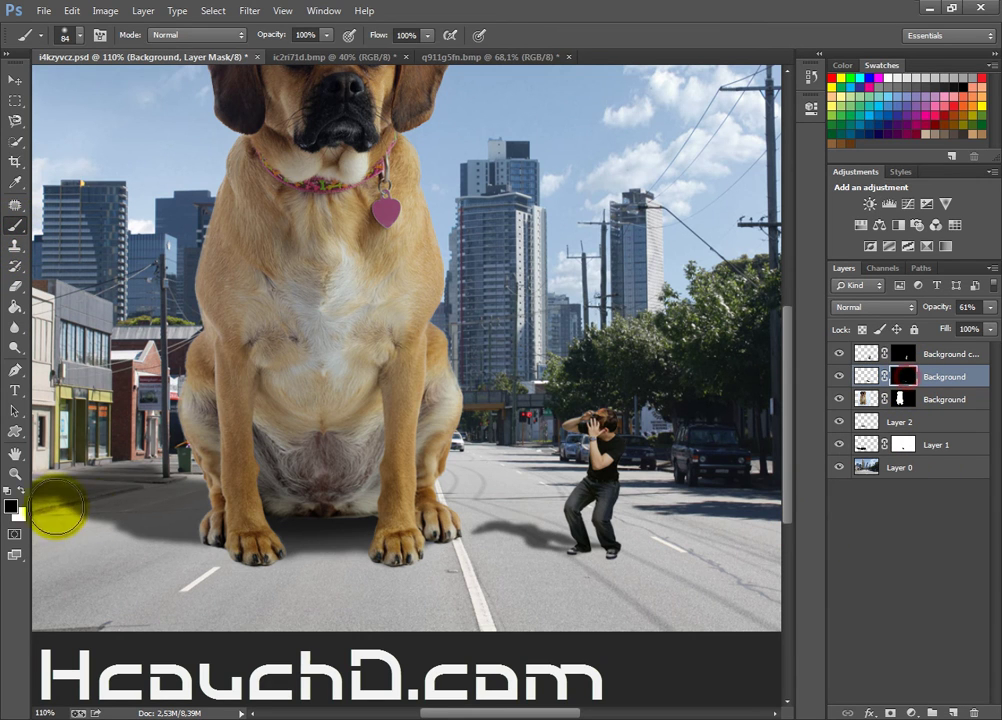
scroll(617, 553, up, 2)
scroll(617, 553, up, 2)
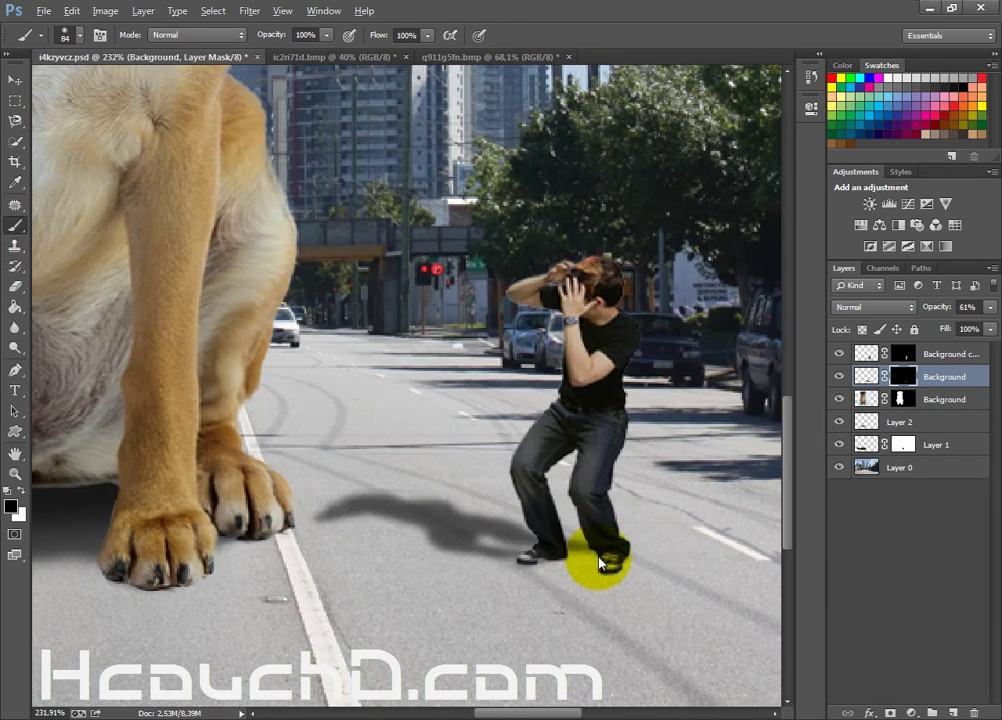
mouse_move(598, 557)
mouse_down()
mouse_move(556, 565)
mouse_move(545, 556)
mouse_up()
key(x)
mouse_move(556, 555)
mouse_down()
mouse_move(597, 555)
mouse_move(550, 570)
mouse_up()
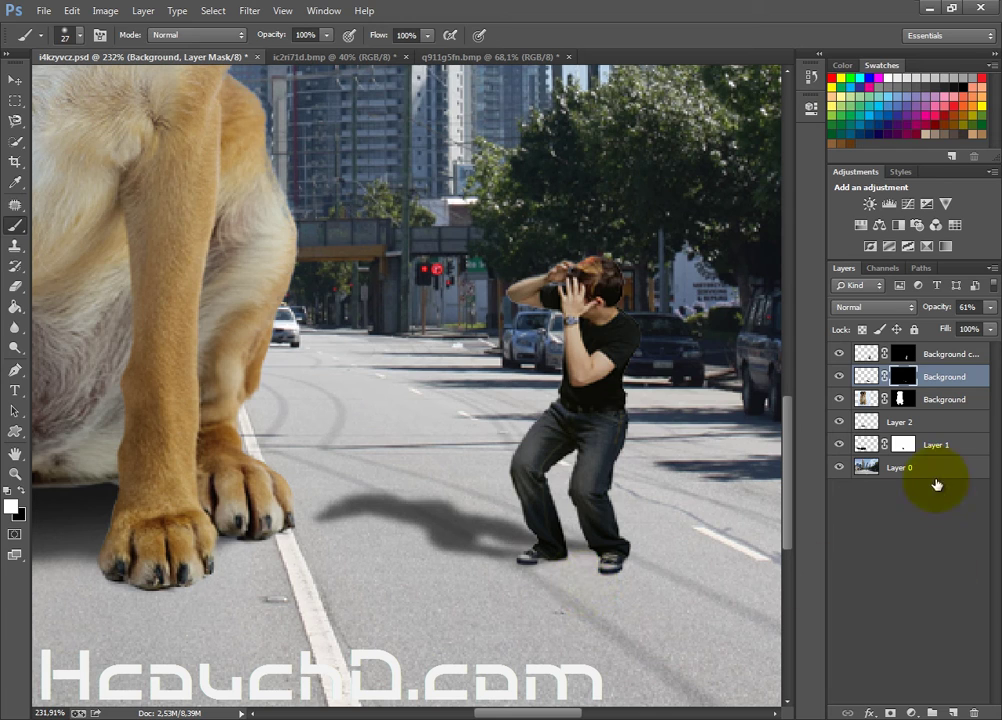
Step: On a new layer, paint a black contact shadow under the shoes with a size-22 brush, then adjust its opacity
click(952, 712)
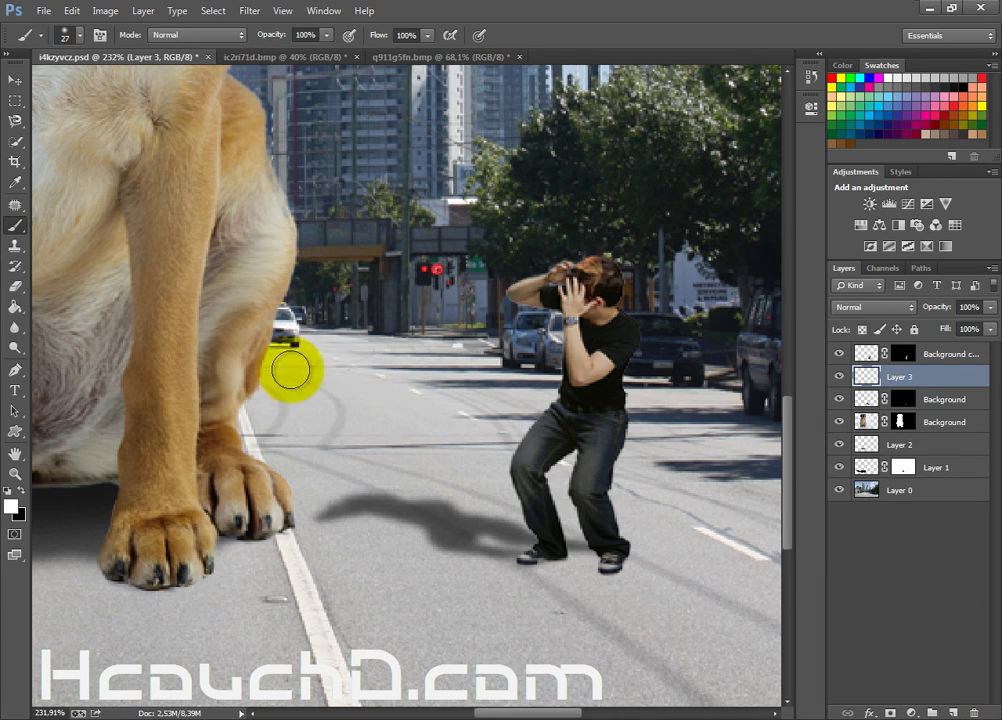
key(x)
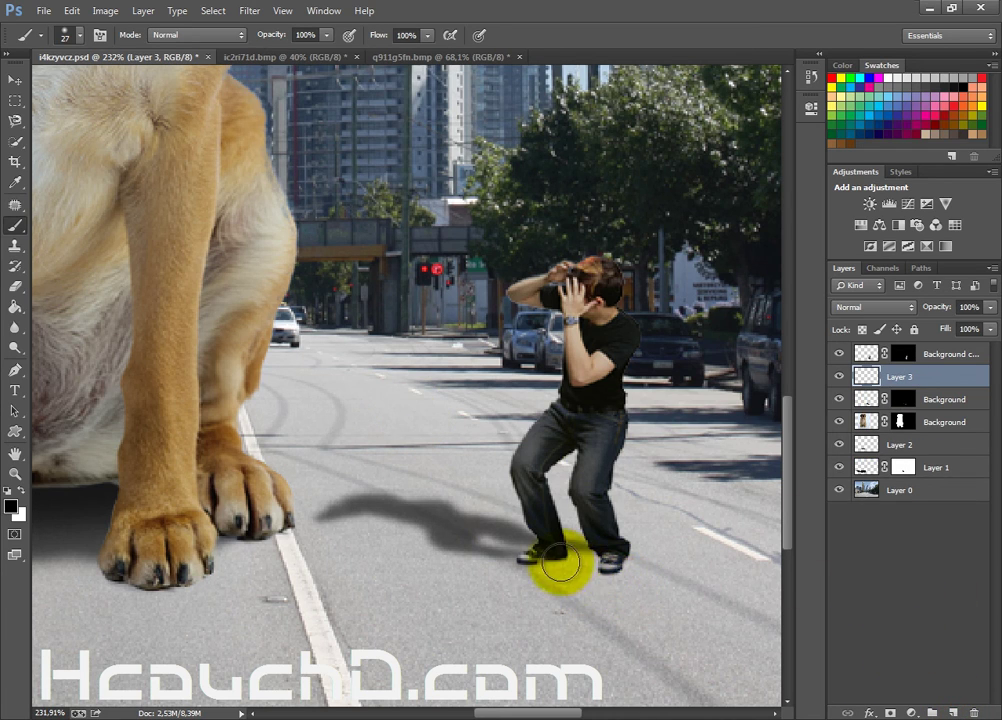
alt+right_click(567, 563)
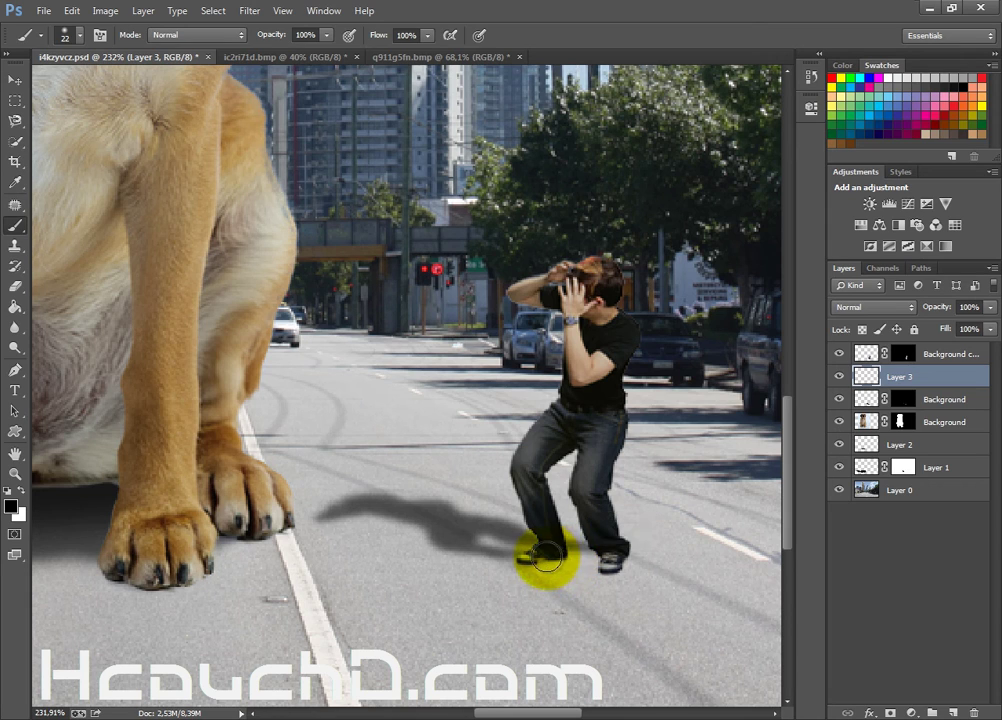
drag(600, 563, 553, 560)
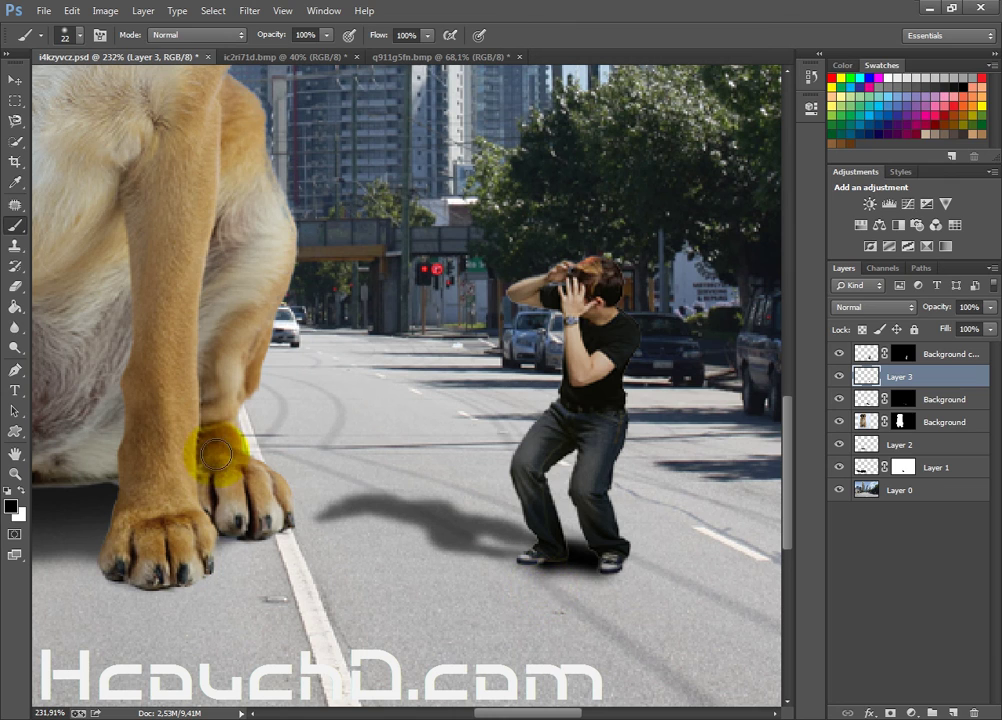
click(17, 286)
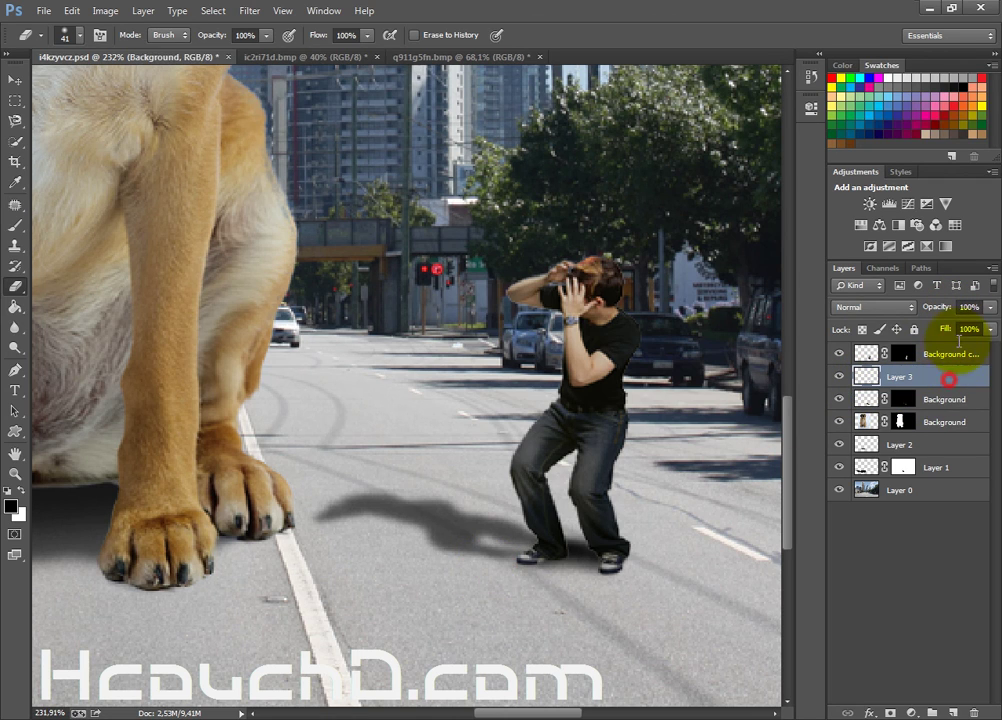
click(972, 308)
text(60)
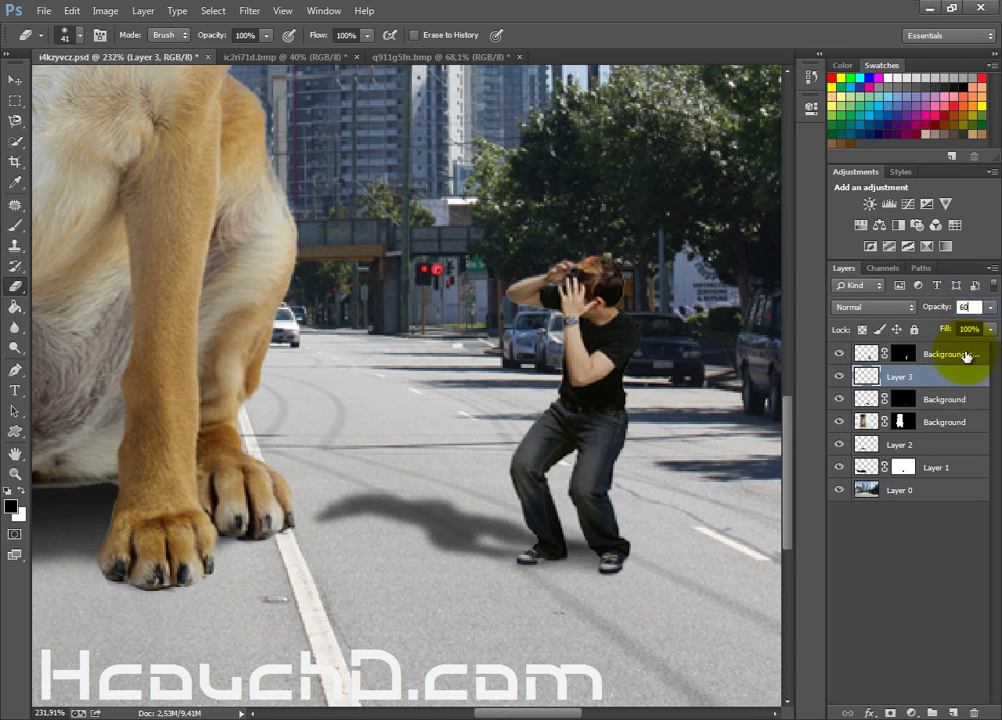
Step: Select the Background copy layer, then the blurred shadow layer, using the Move tool
click(958, 356)
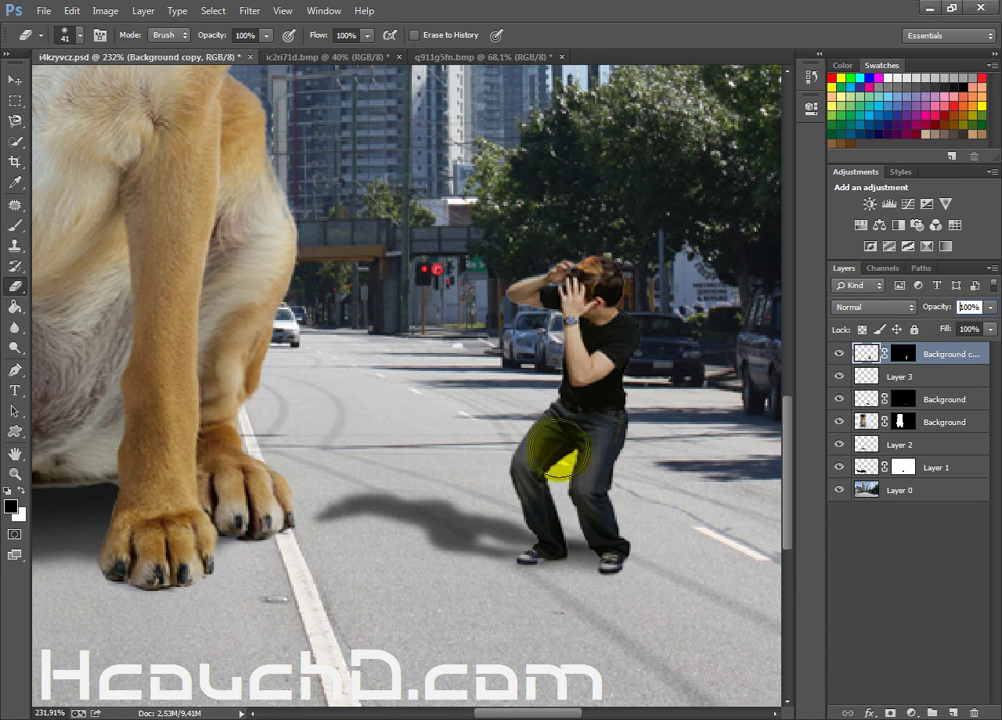
click(16, 79)
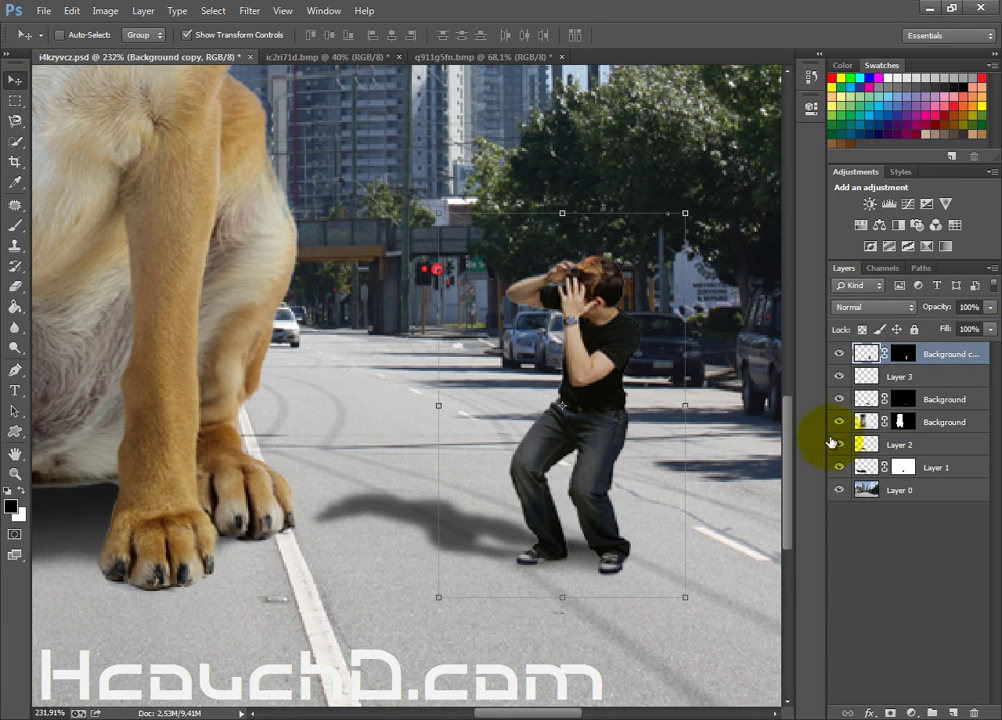
click(930, 397)
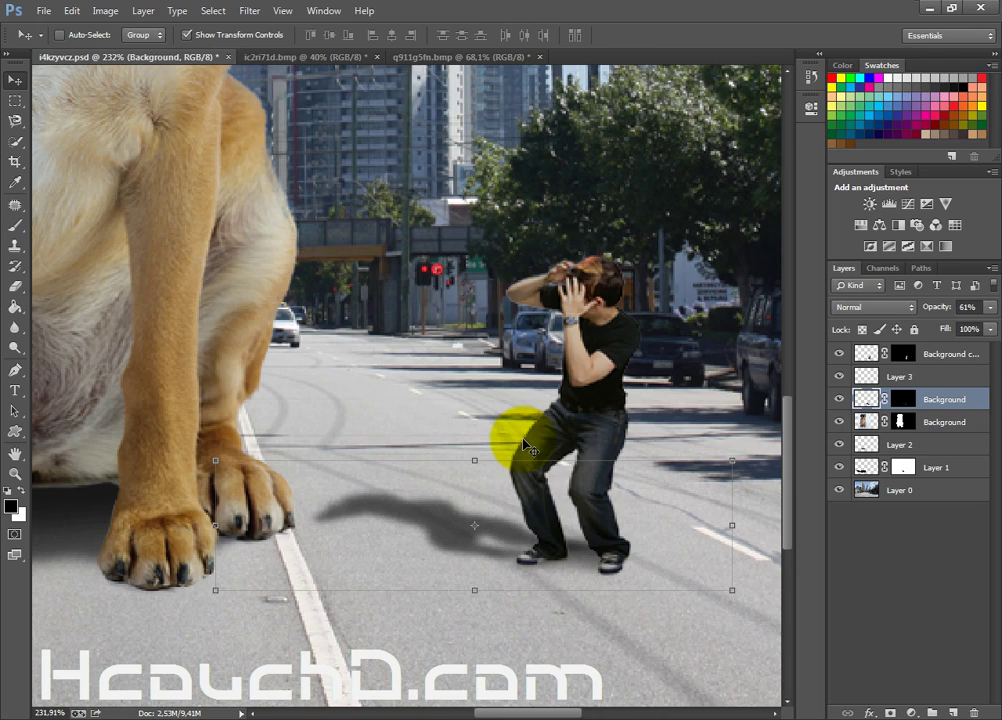
key(ctrl+0)
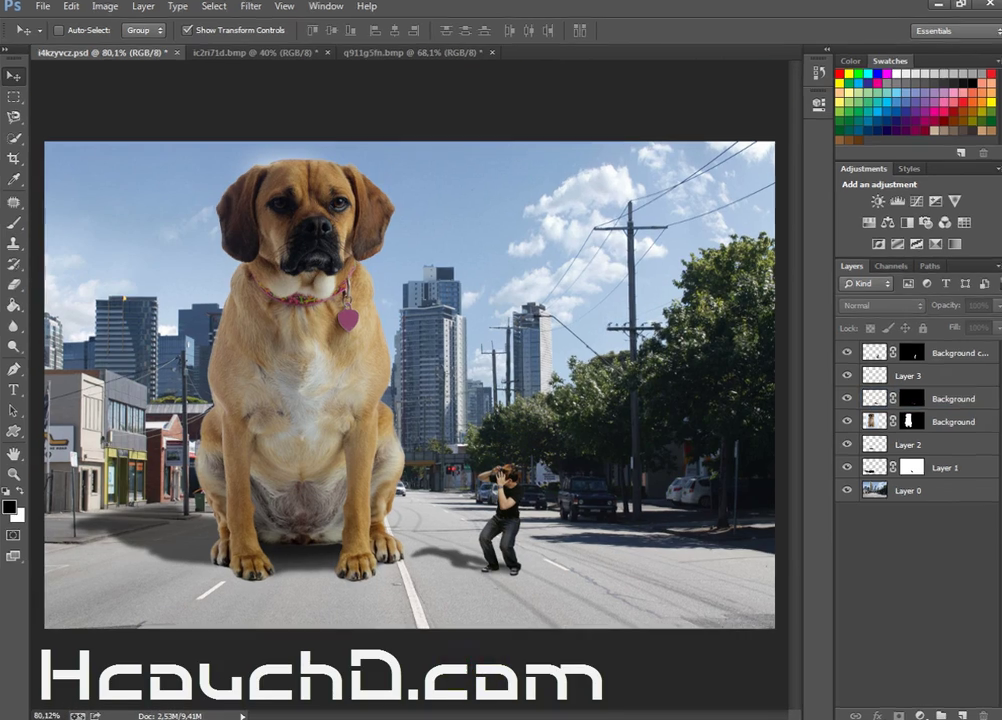